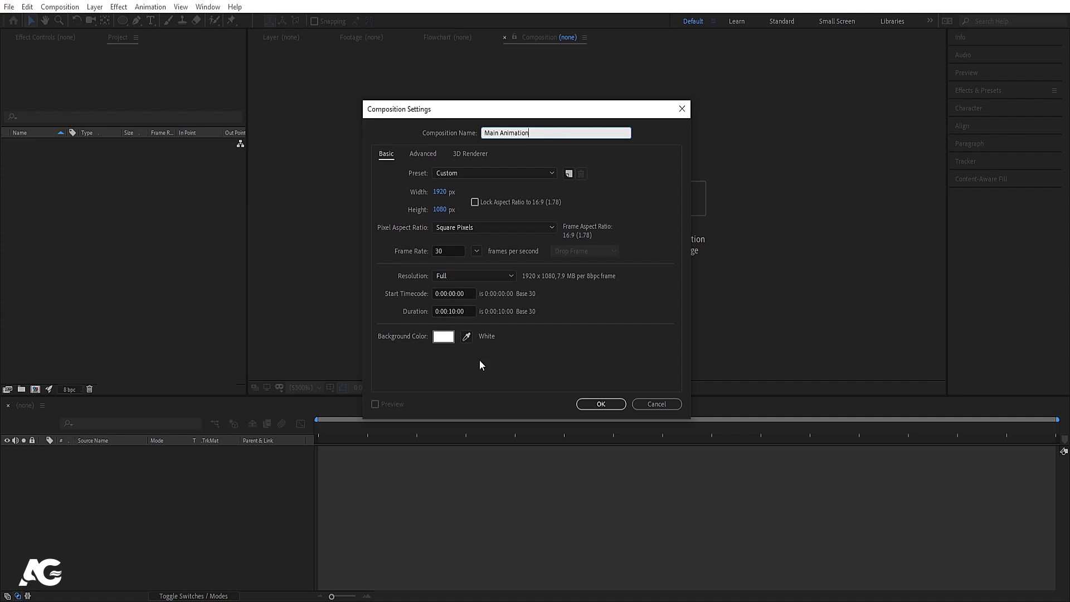
Create the Main Animation composition at 1920 x 1080 and 30 fps, and show the title/action safe guides.
click(595, 404)
click(295, 387)
click(309, 178)
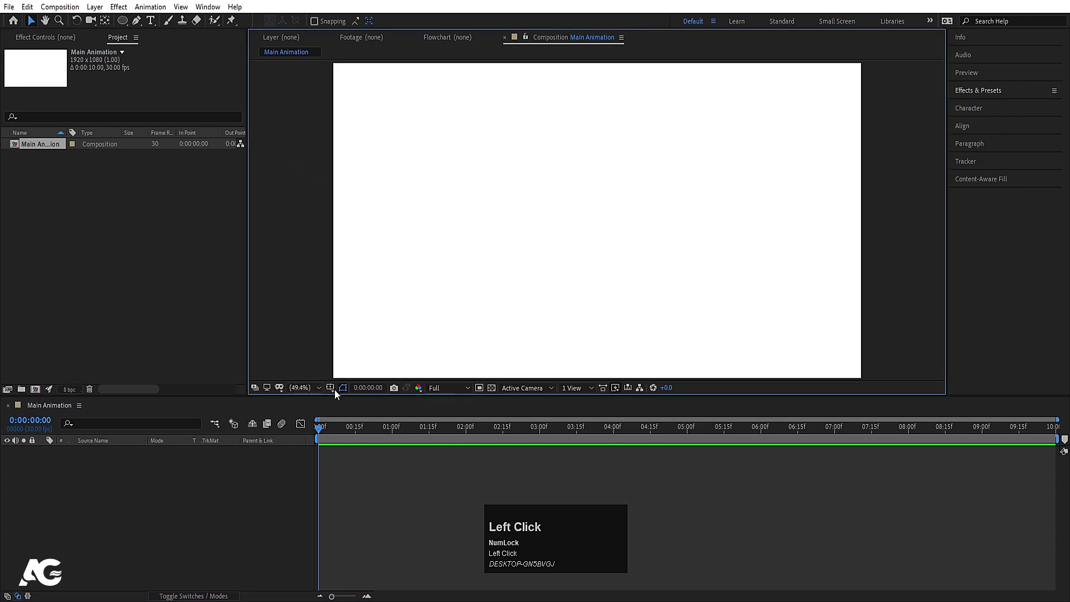
click(339, 390)
click(373, 400)
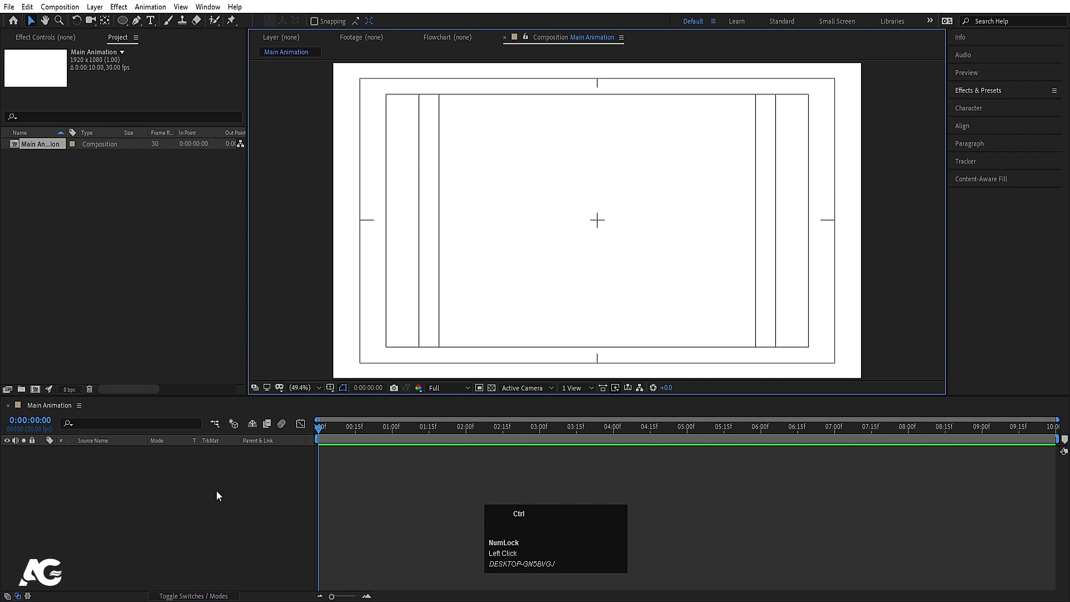
Create a second 1920 x 1080, 30 fps composition named "Animation comp".
key(ctrl+n)
text(An)
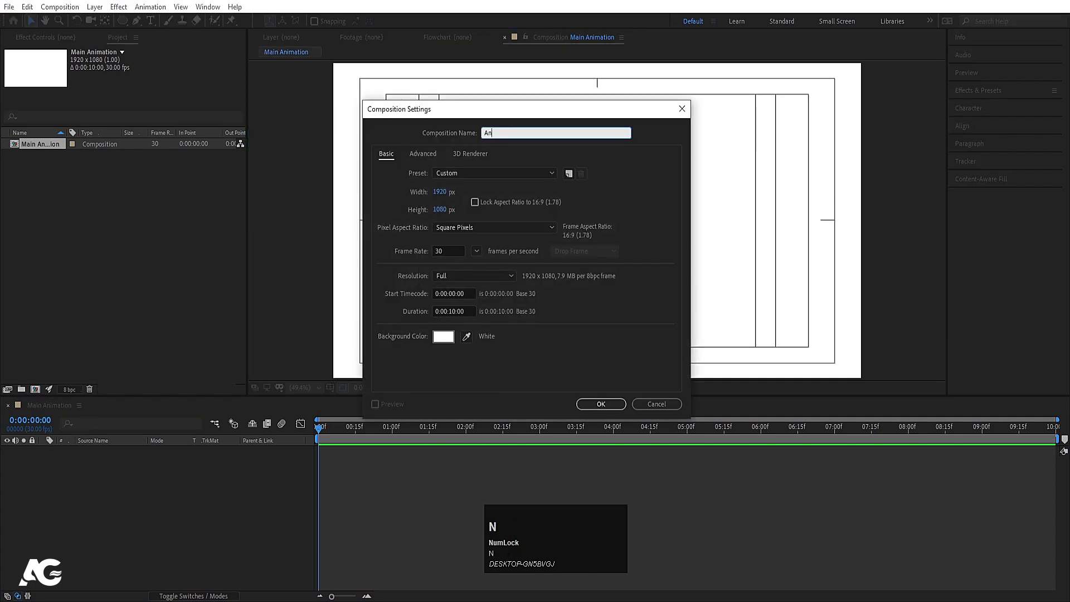
text(imation comp)
key(Return)
click(217, 492)
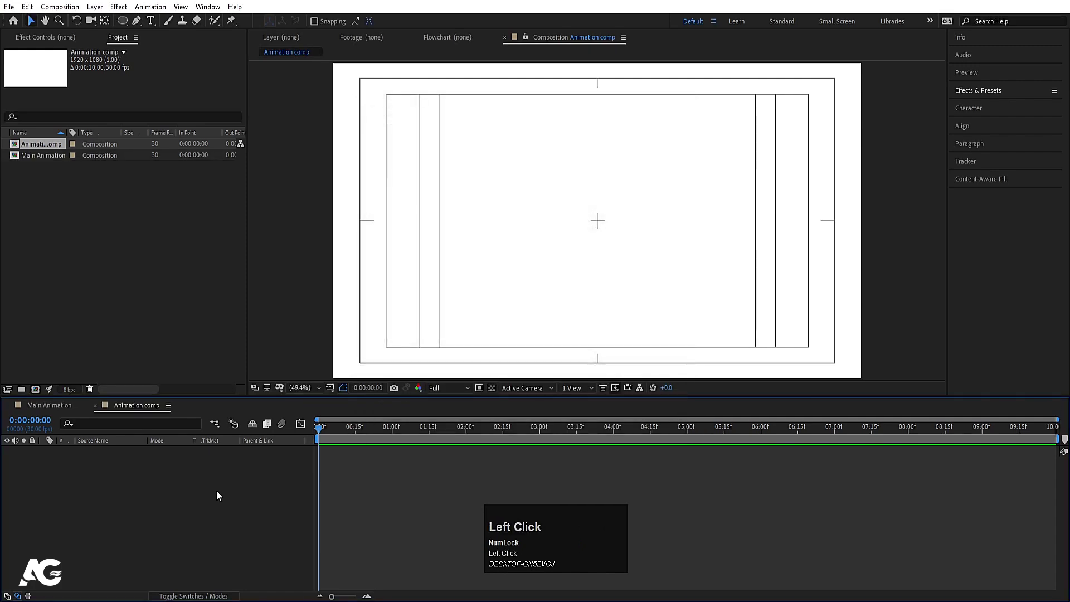
Add a full-frame rectangle shape layer with a black 000000 fill and no stroke.
click(121, 22)
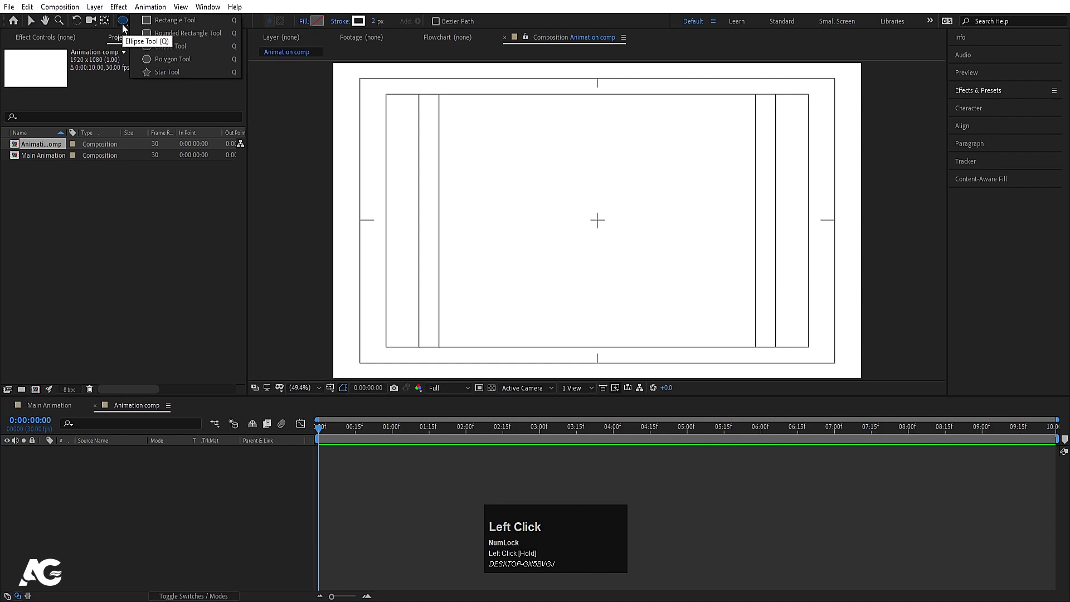
drag(124, 22, 152, 23)
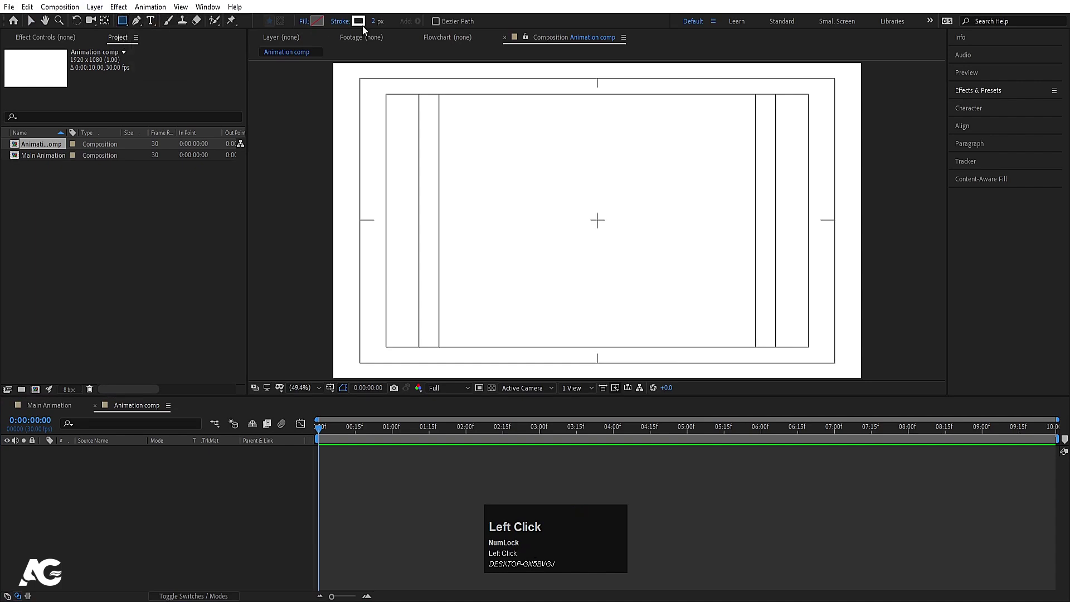
click(347, 22)
click(478, 268)
click(516, 335)
click(316, 22)
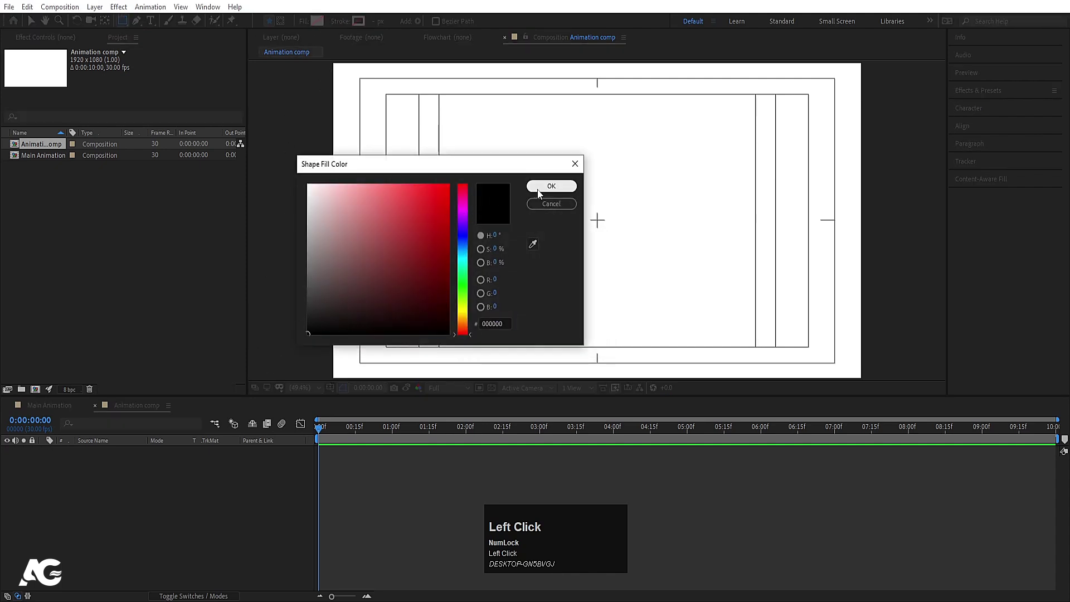
click(551, 186)
double_click(121, 21)
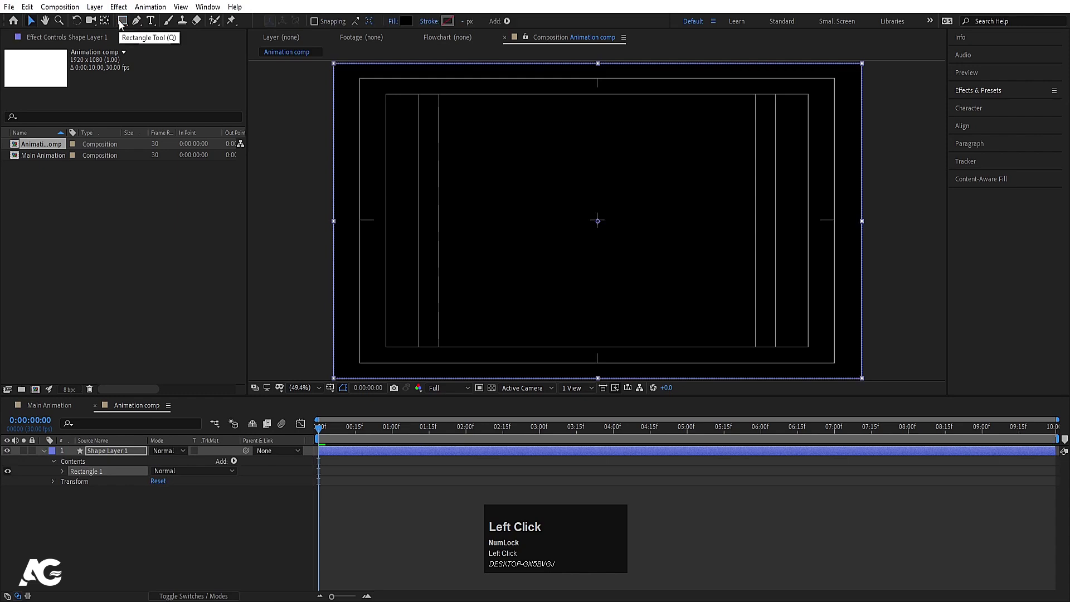
click(85, 517)
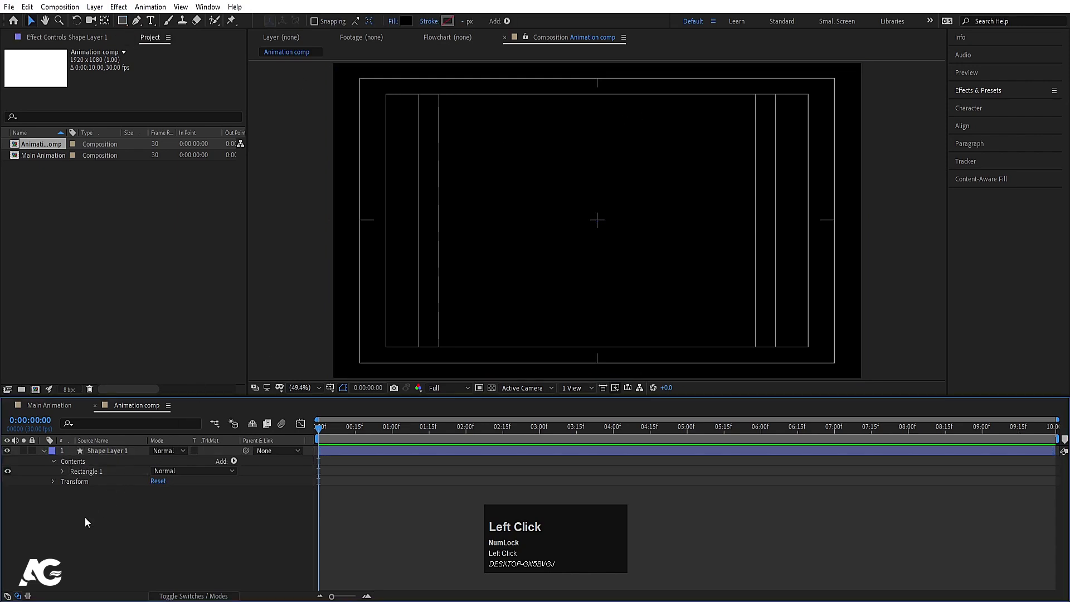
Unlink the rectangle layer's scale dimensions and set its vertical scale to 400%.
click(111, 453)
key(s)
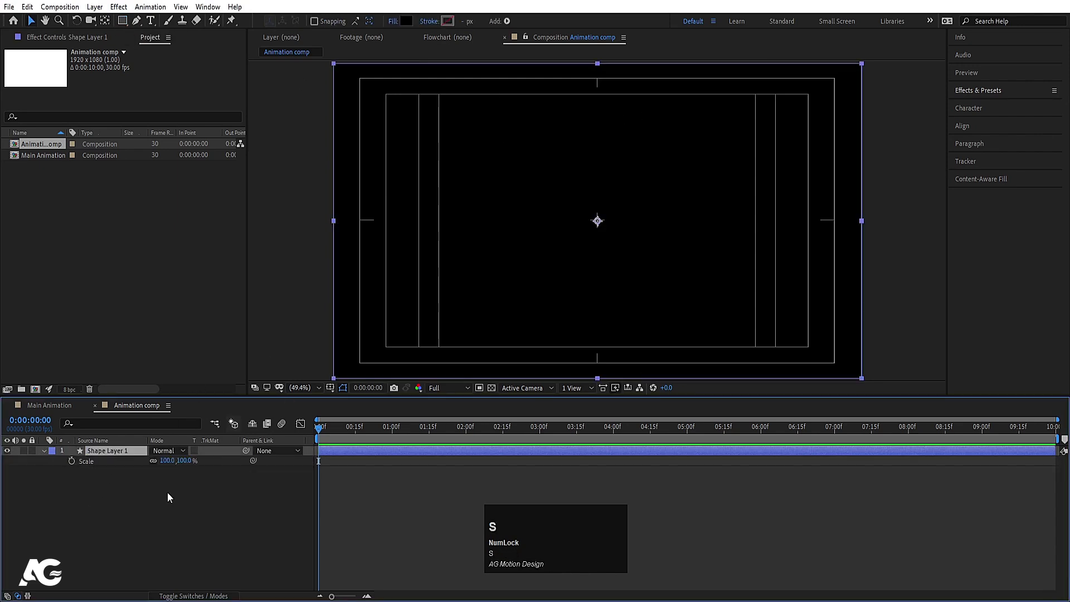
click(153, 460)
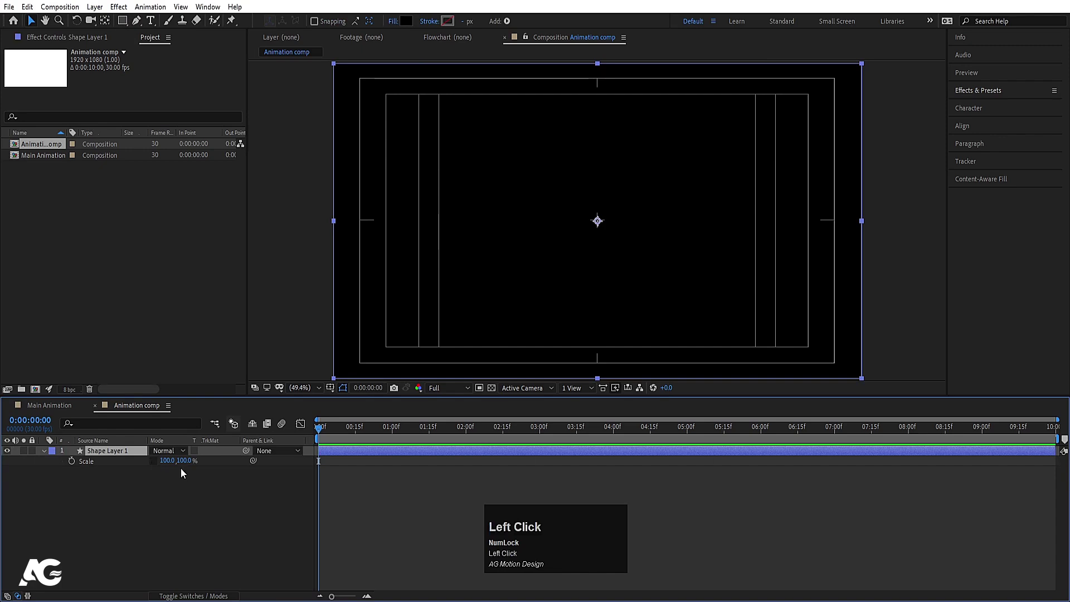
drag(186, 462, 196, 472)
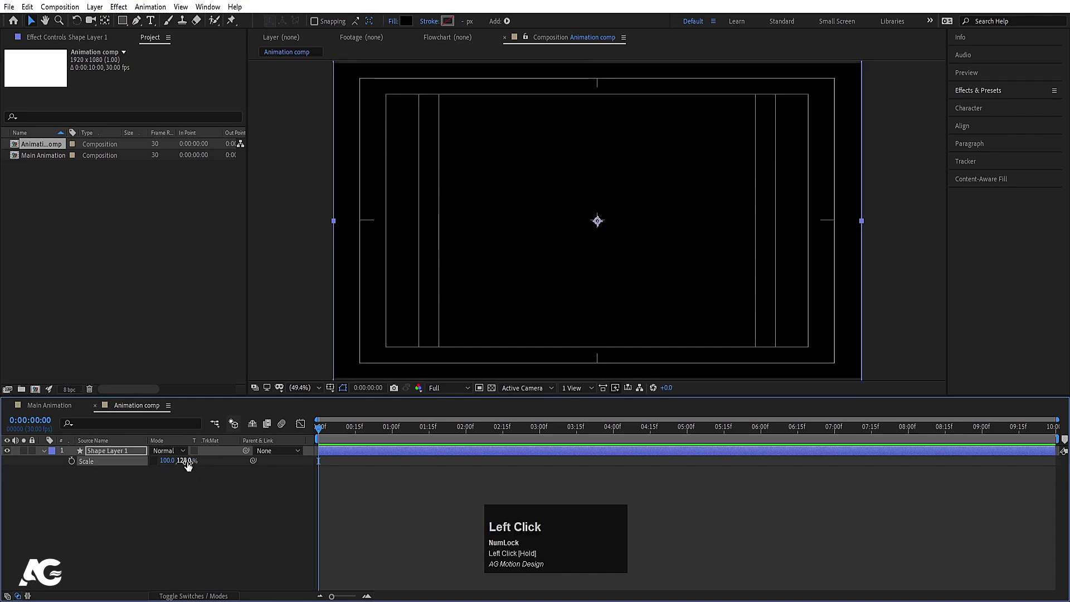
click(185, 460)
text(400)
key(Return)
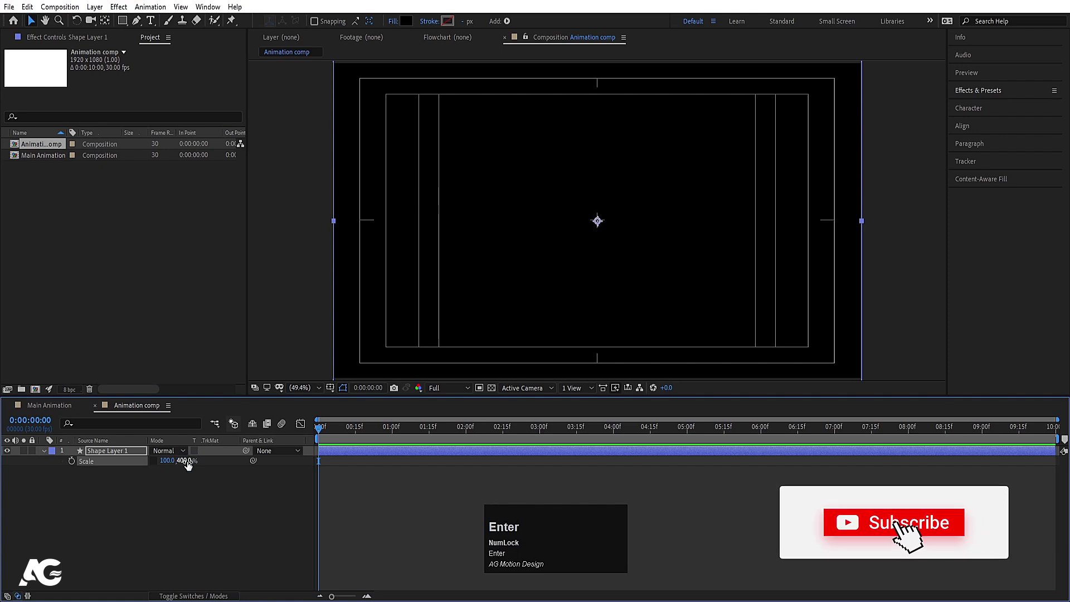
Move the black rectangle horizontally to the left until its right edge lines up with the composition's centre.
click(121, 455)
key(v)
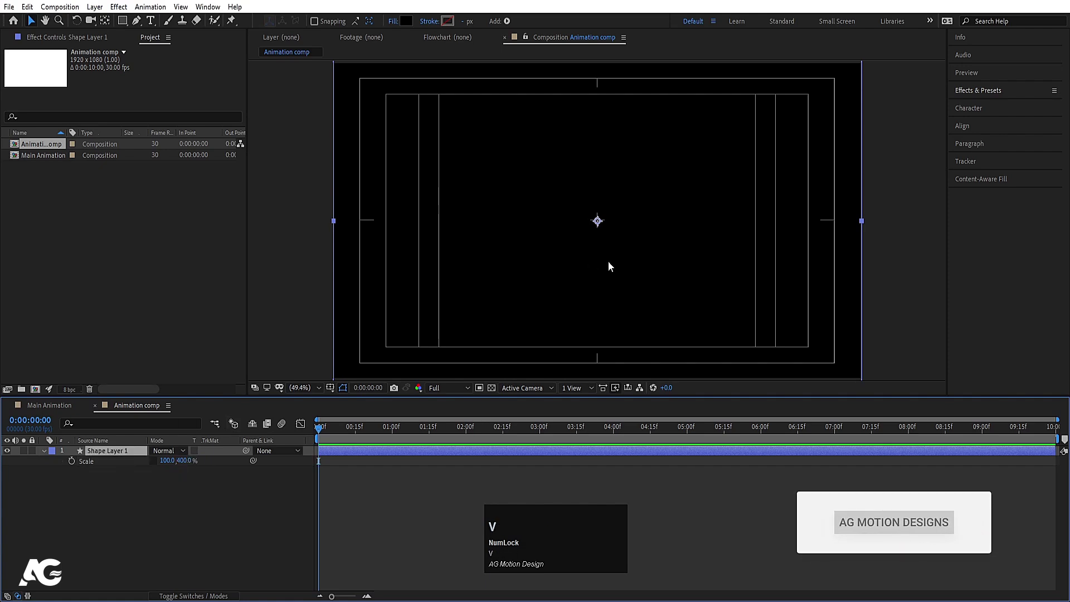
click(775, 229)
drag(776, 230, 513, 222)
scroll(581, 209, up, 5)
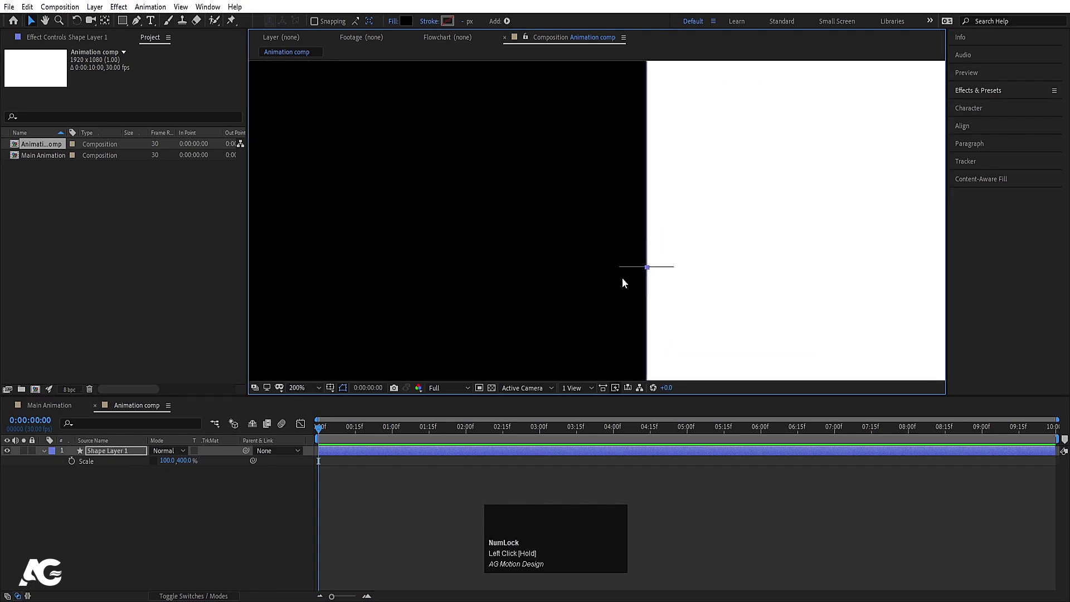
Duplicate the black shape layer and move the copy right until its left edge meets the original at the centre.
scroll(607, 283, down, 4)
click(112, 449)
key(ctrl+d)
drag(365, 258, 693, 247)
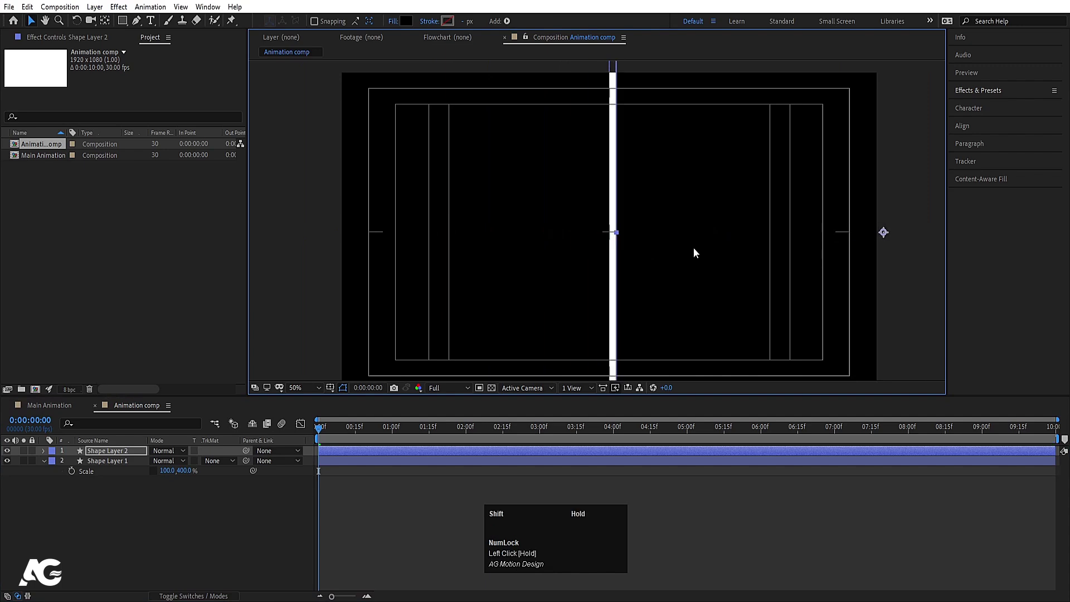
scroll(640, 238, up, 4)
drag(599, 244, 590, 239)
key(Left)
key(Left)
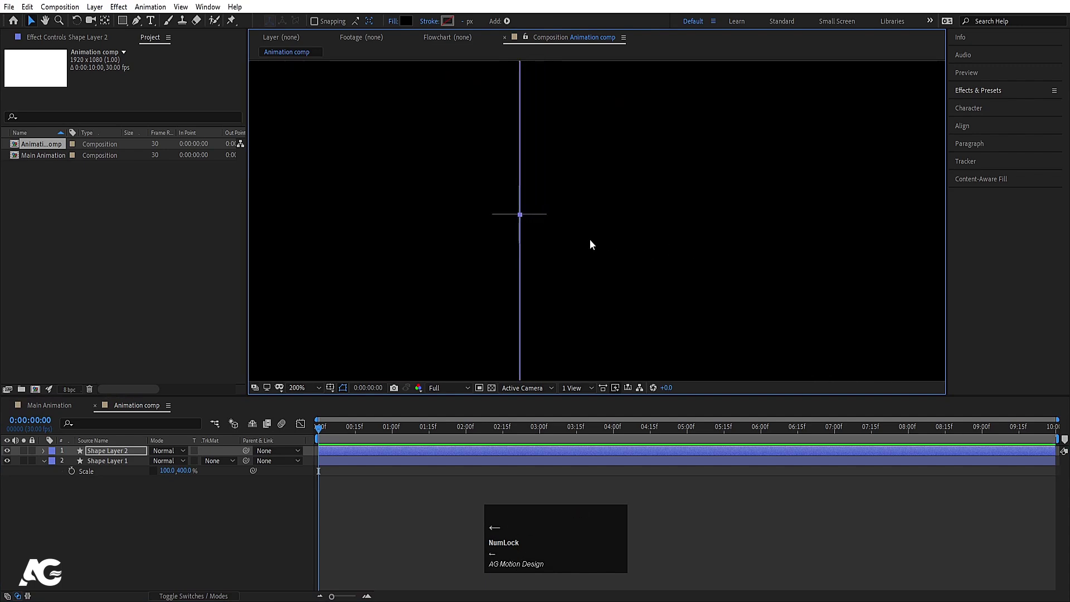
click(299, 387)
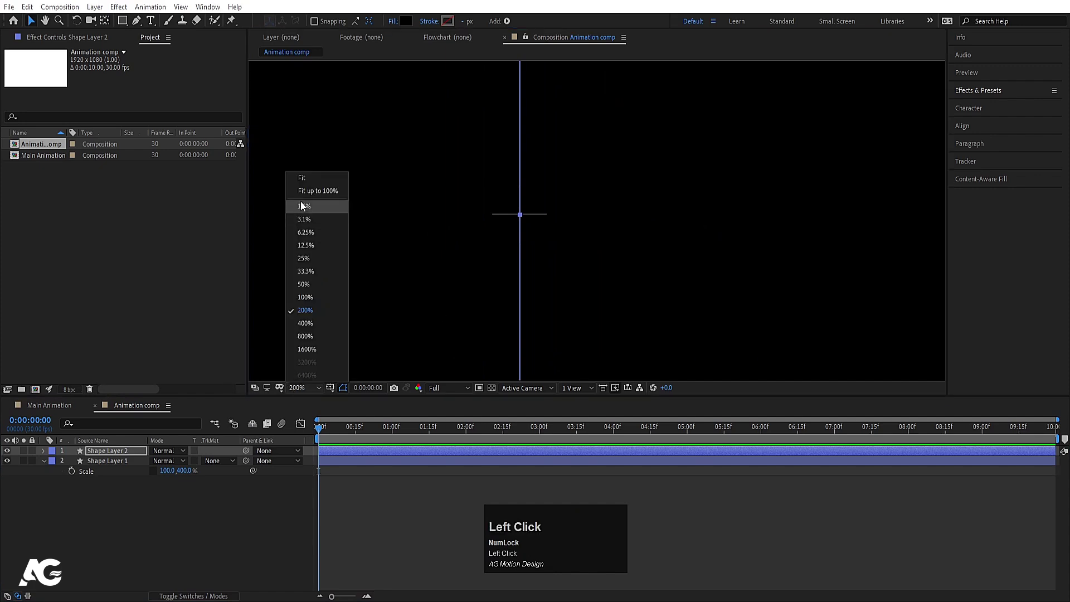
click(301, 180)
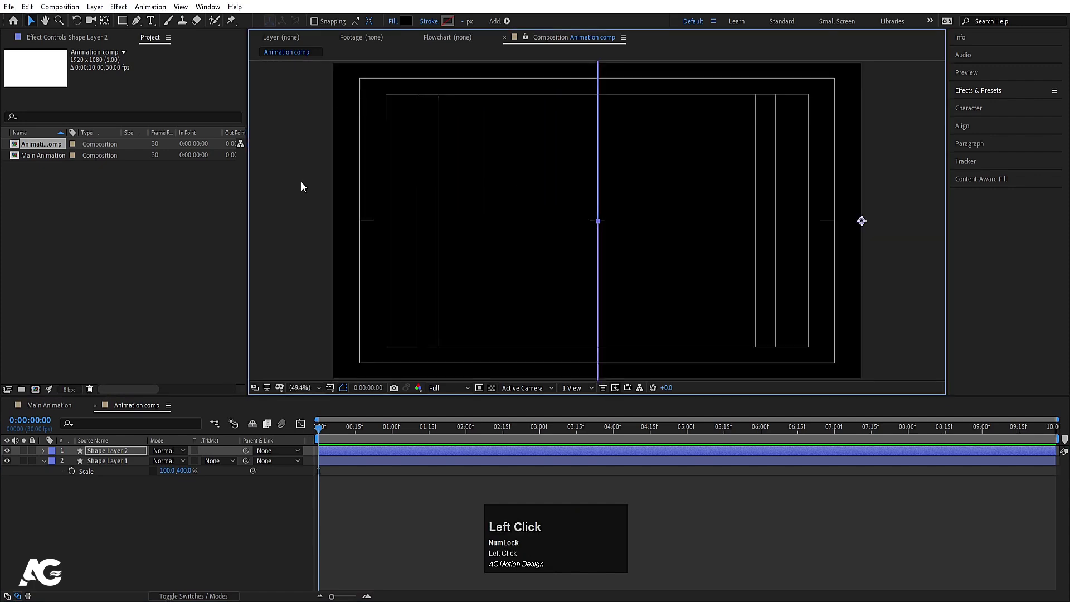
Change the fill of the duplicated right-hand shape to red FF0000.
click(406, 21)
drag(432, 204, 513, 190)
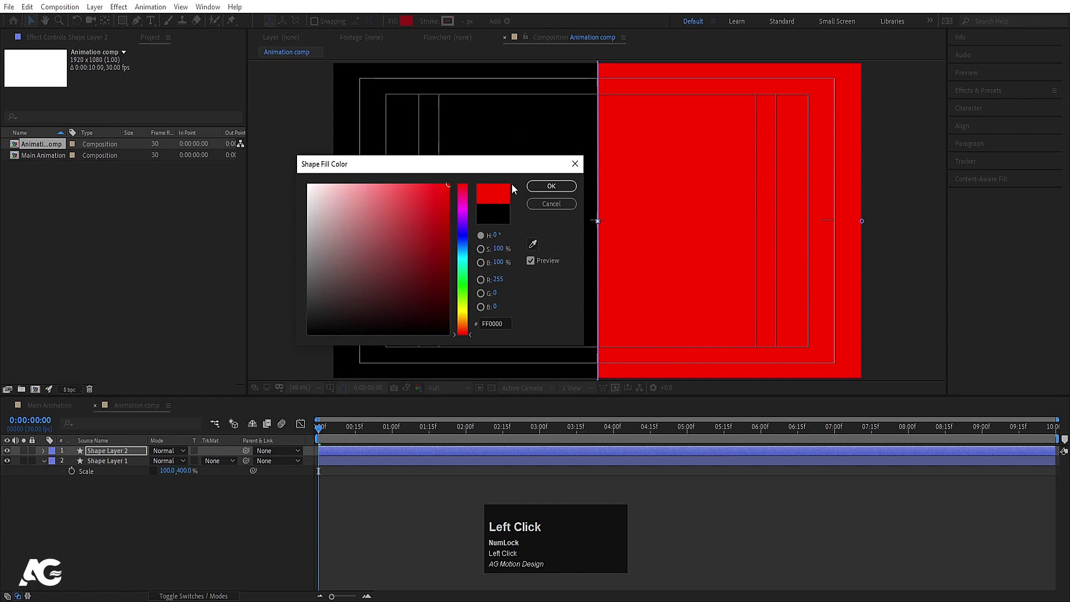
click(550, 189)
Add a null object to the composition and parent both shape layers to it.
right_click(132, 507)
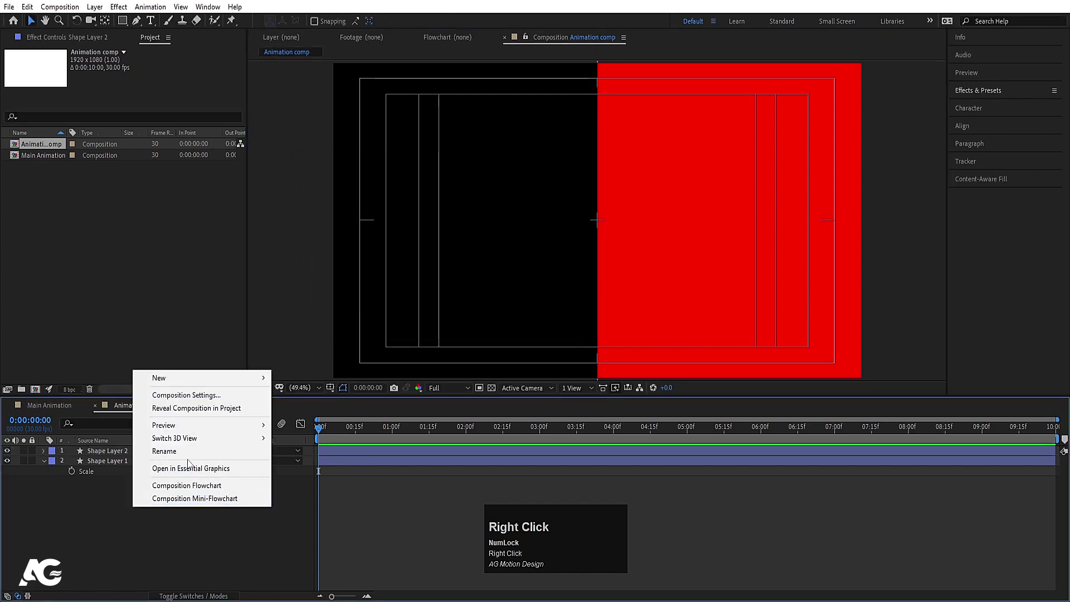
mouse_move(174, 379)
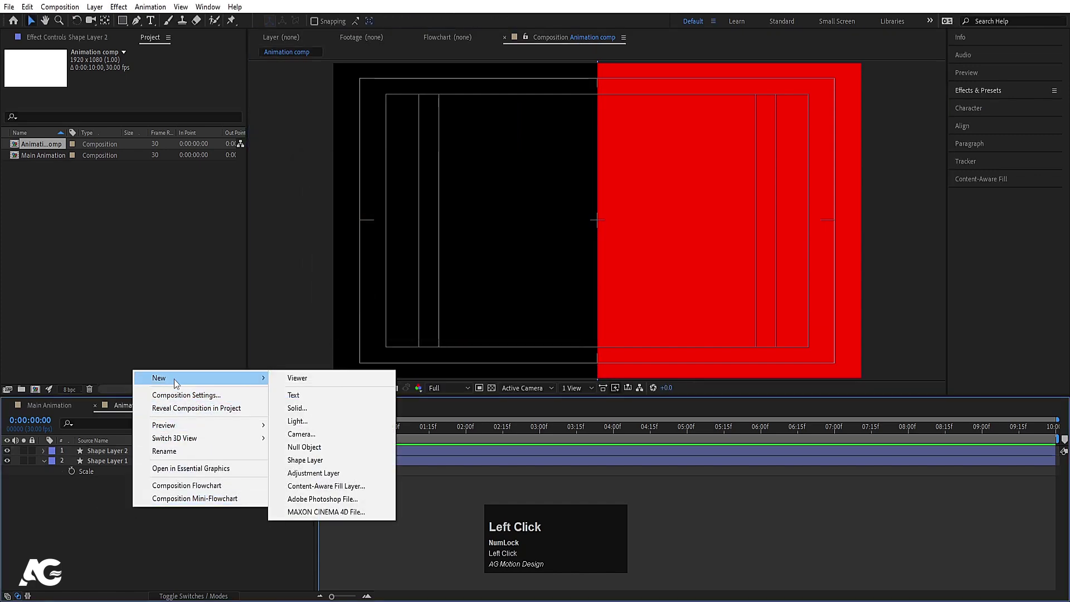
click(304, 447)
click(103, 461)
shift+click(100, 471)
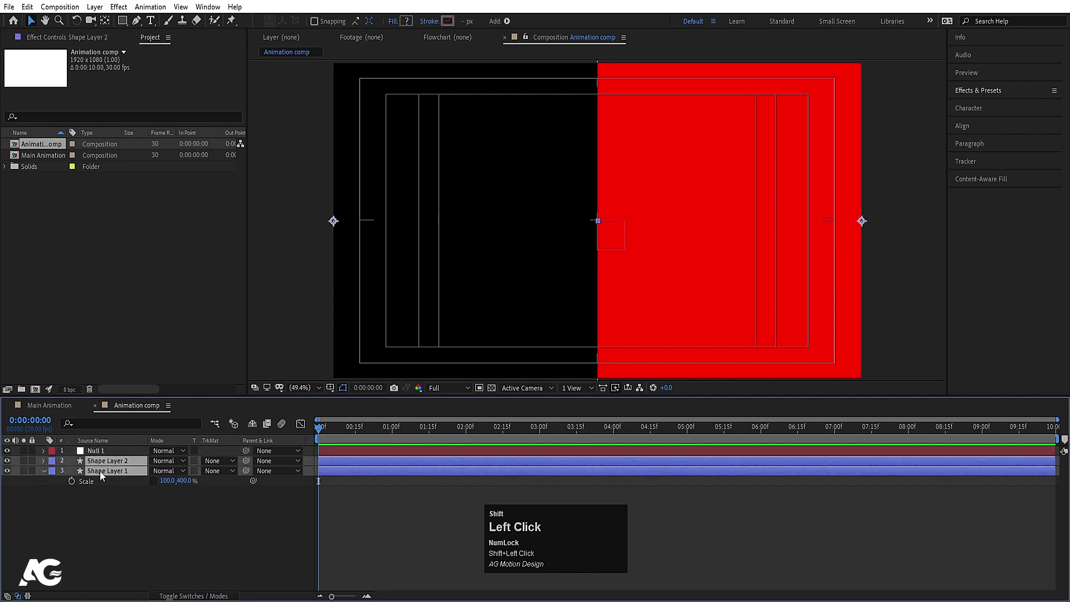
drag(246, 460, 125, 453)
Reveal the null's rotation property and unparent both shape layers by setting their parent to None.
click(125, 453)
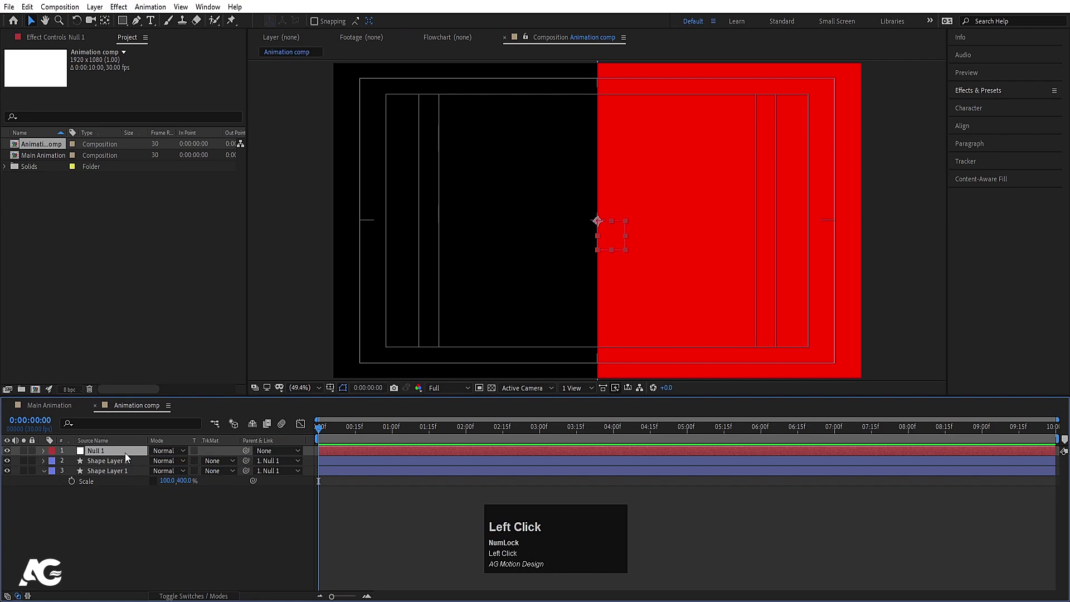
key(r)
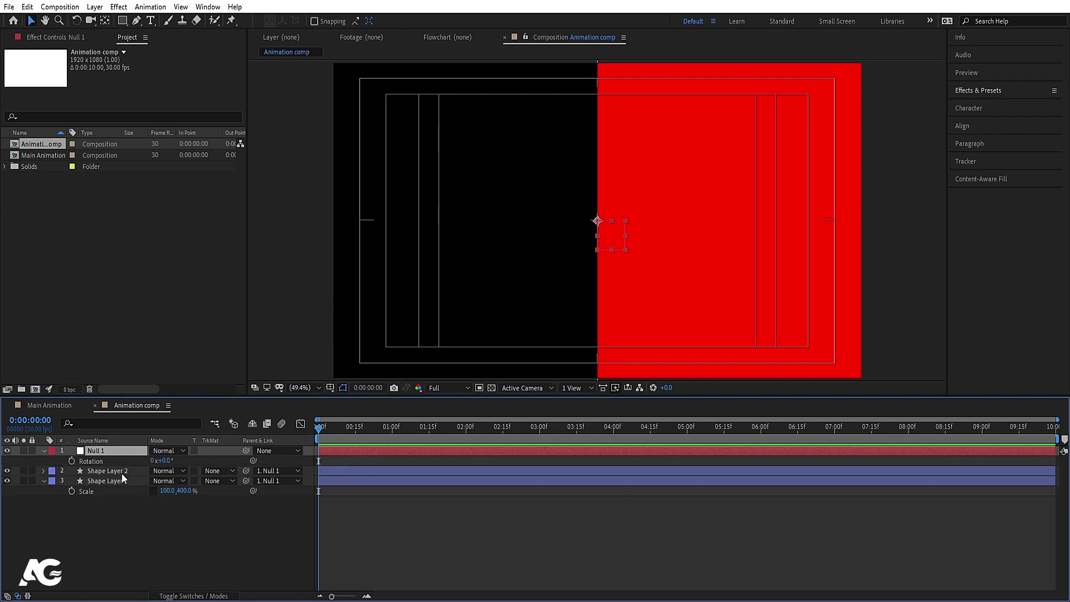
click(118, 472)
shift+click(110, 482)
click(257, 470)
click(266, 483)
click(184, 525)
Scale the null up to 281% and parent both shape layers to it again.
click(109, 451)
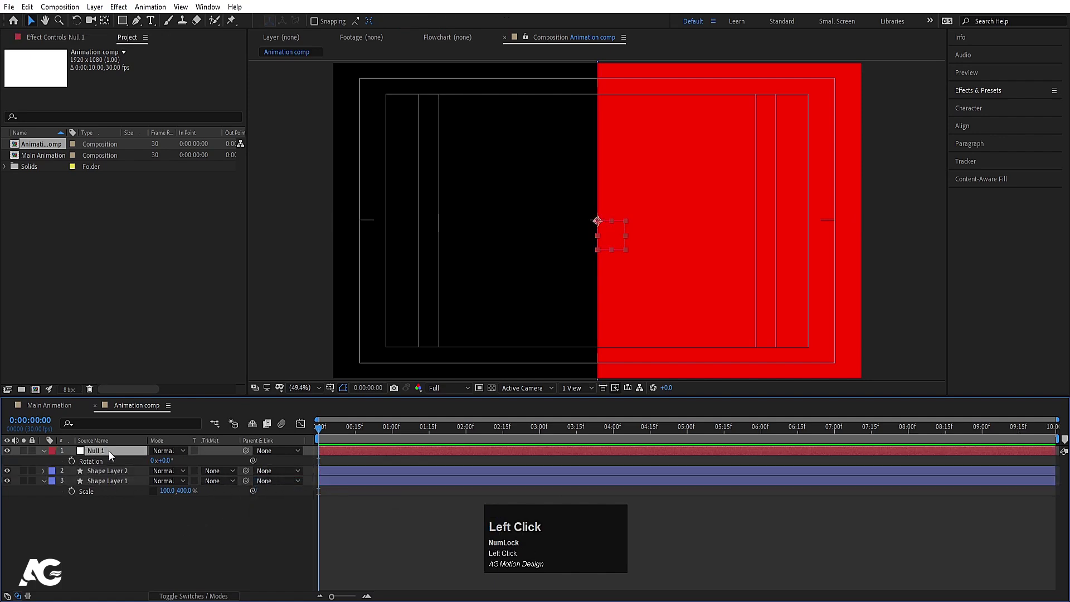
key(s)
drag(167, 460, 140, 448)
click(92, 471)
shift+click(98, 480)
Rotate the null to about -32.6° with the Rotation tool and set a rotation keyframe at 0 seconds.
click(102, 450)
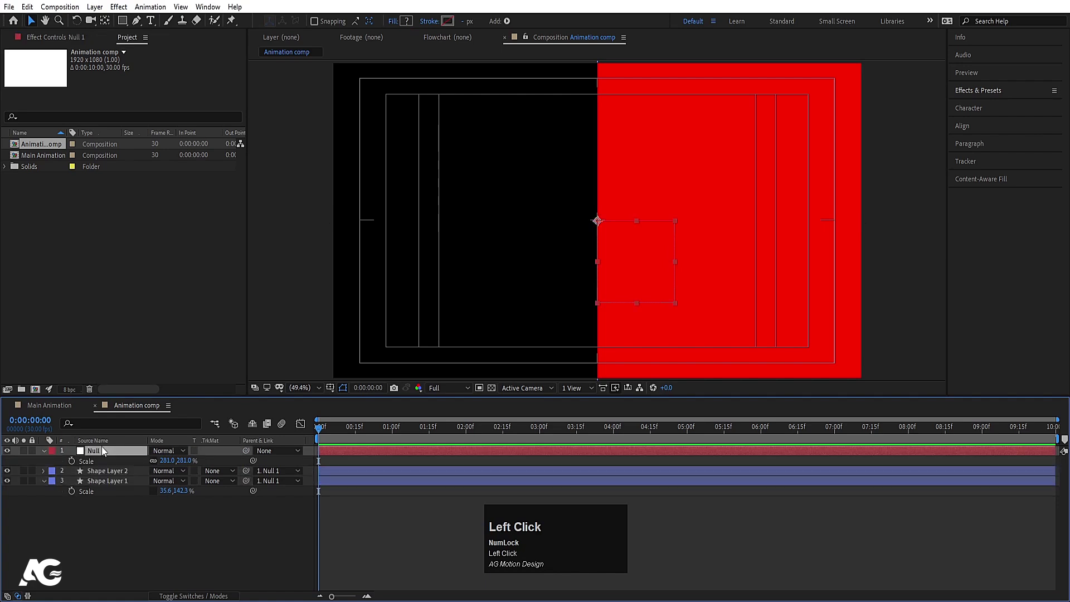
key(w)
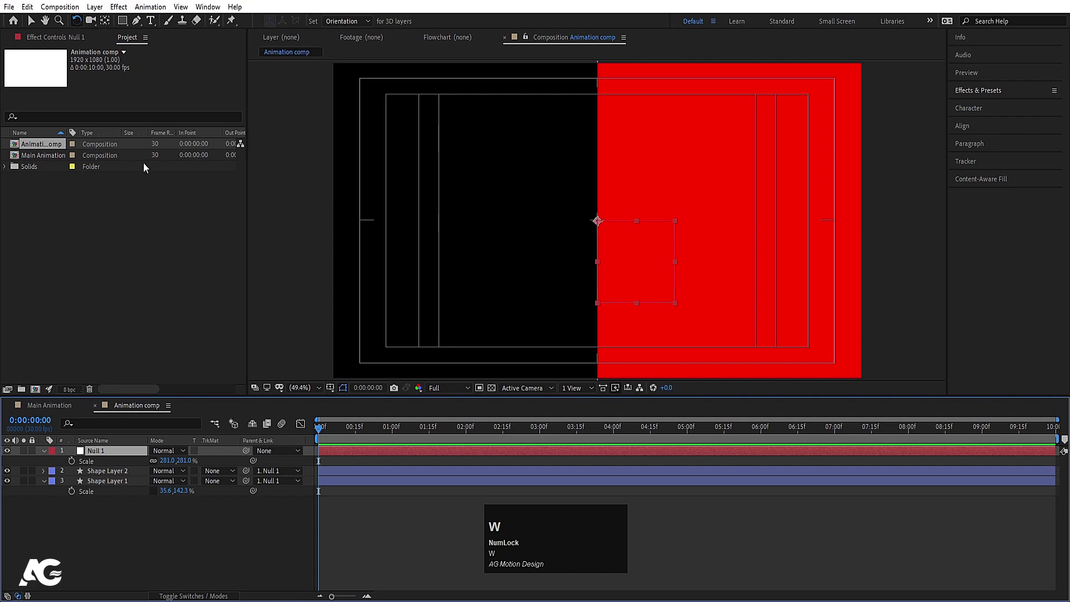
key(r)
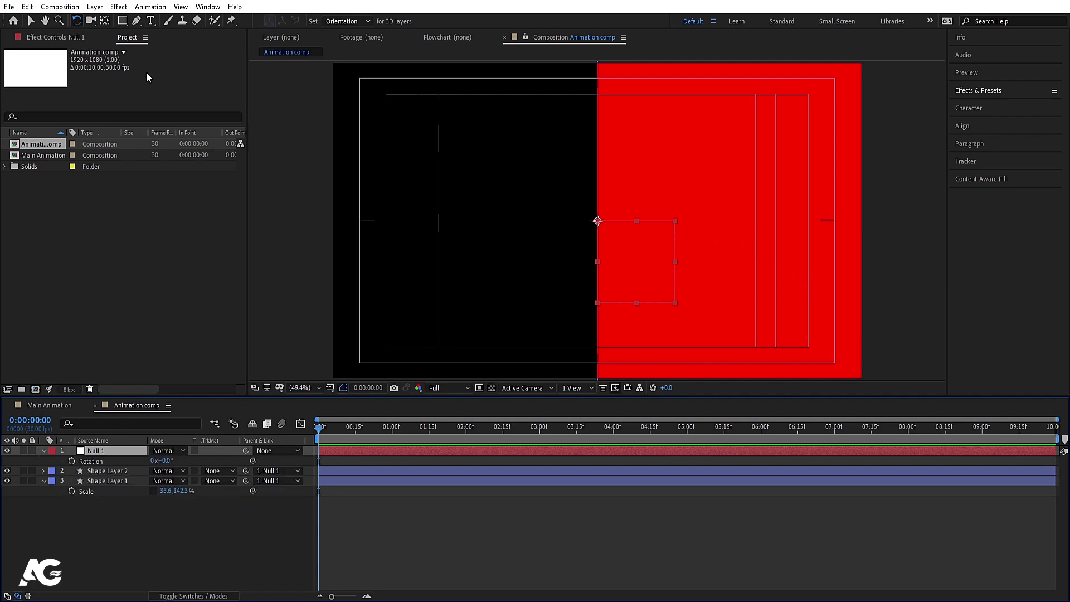
drag(664, 289, 684, 236)
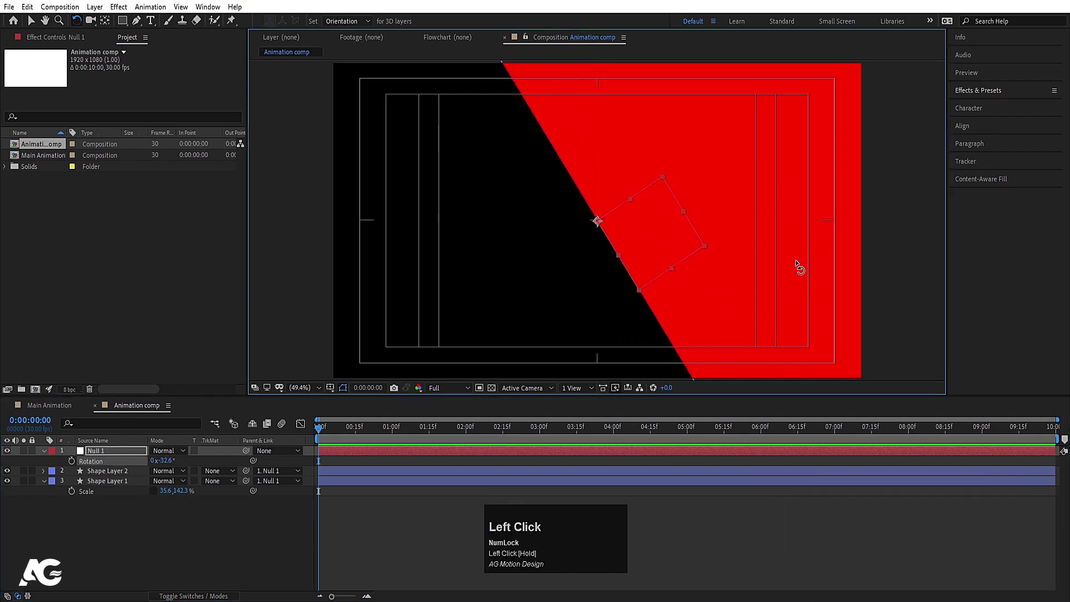
click(71, 461)
Keyframe the null's rotation to about 112° at 1 second and about -77° at 2 seconds.
click(392, 429)
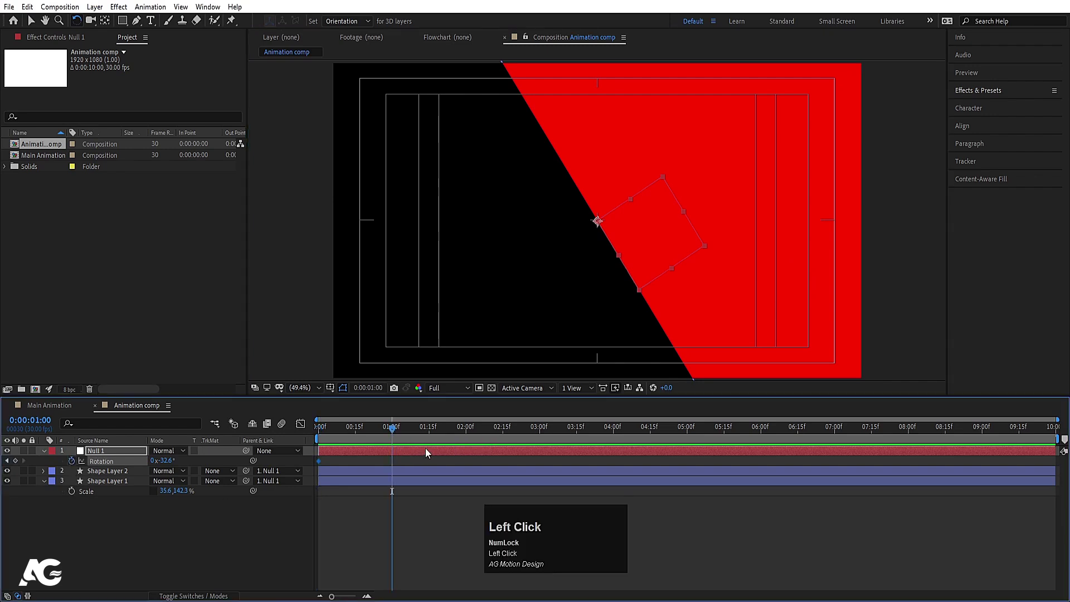
drag(676, 237, 579, 266)
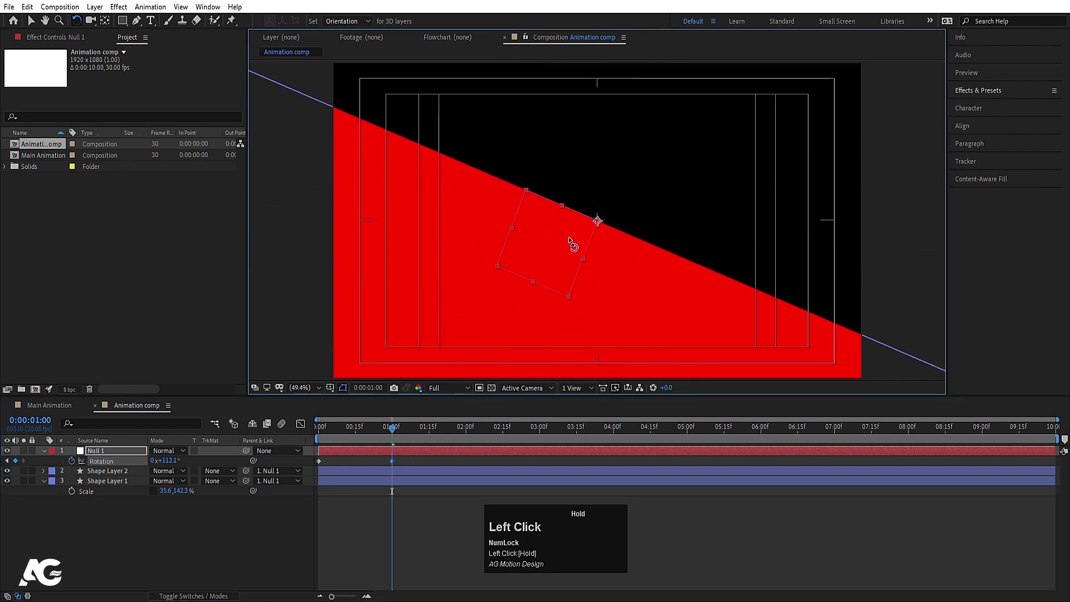
click(464, 429)
drag(513, 258, 653, 196)
Keyframe a new rotation of the null at 3 seconds and rotate it to about -24° at 4 seconds.
click(539, 429)
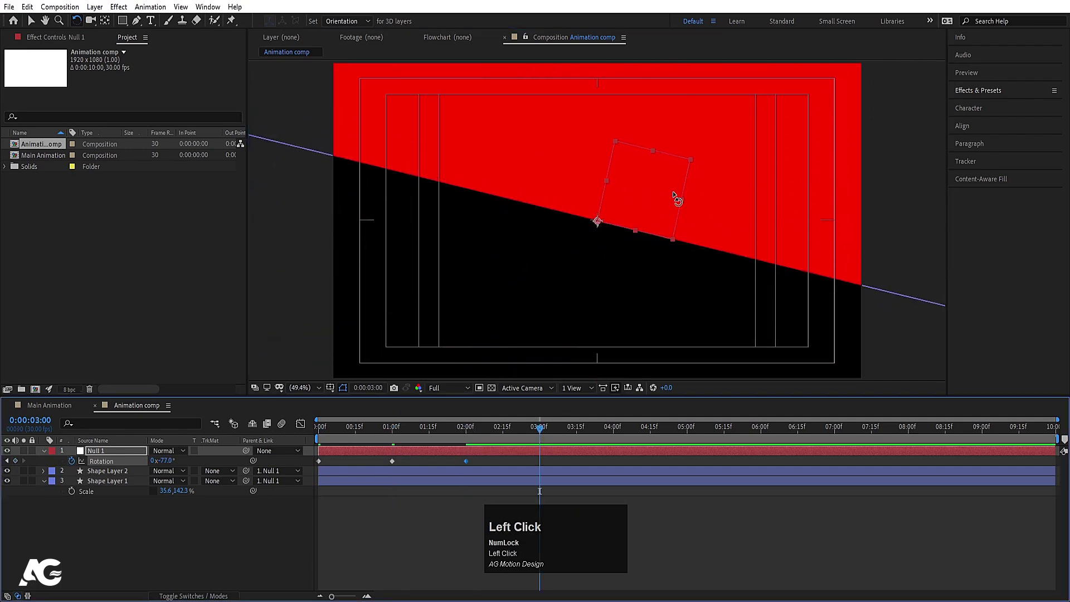
drag(684, 158, 616, 233)
click(614, 429)
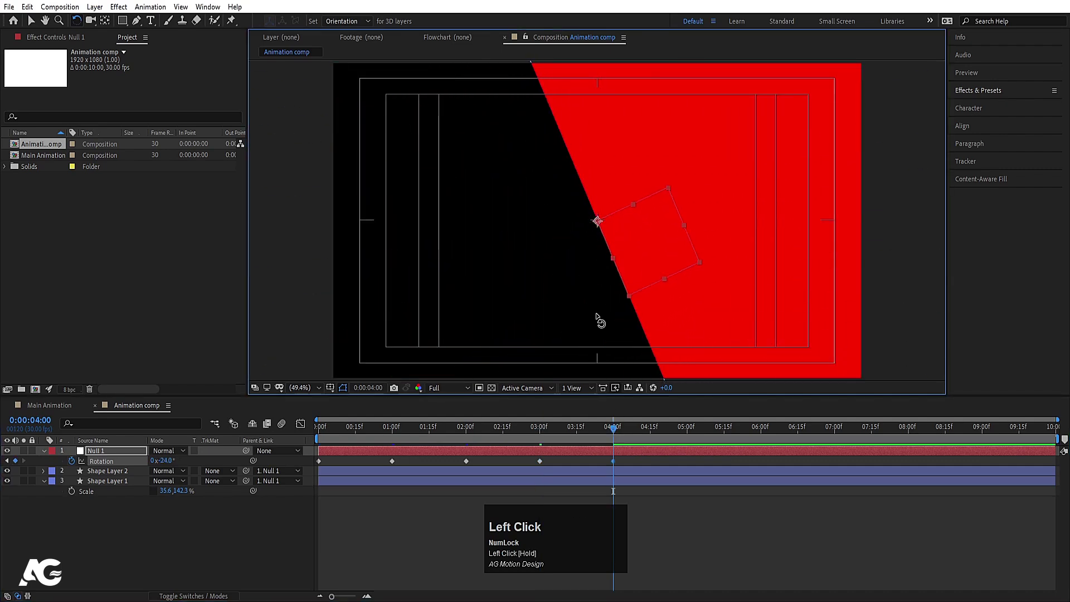
Rotate the null to about 236° at 5 seconds and copy its starting rotation keyframe of -32.6° to 6 seconds.
click(687, 432)
drag(665, 260, 606, 190)
click(760, 434)
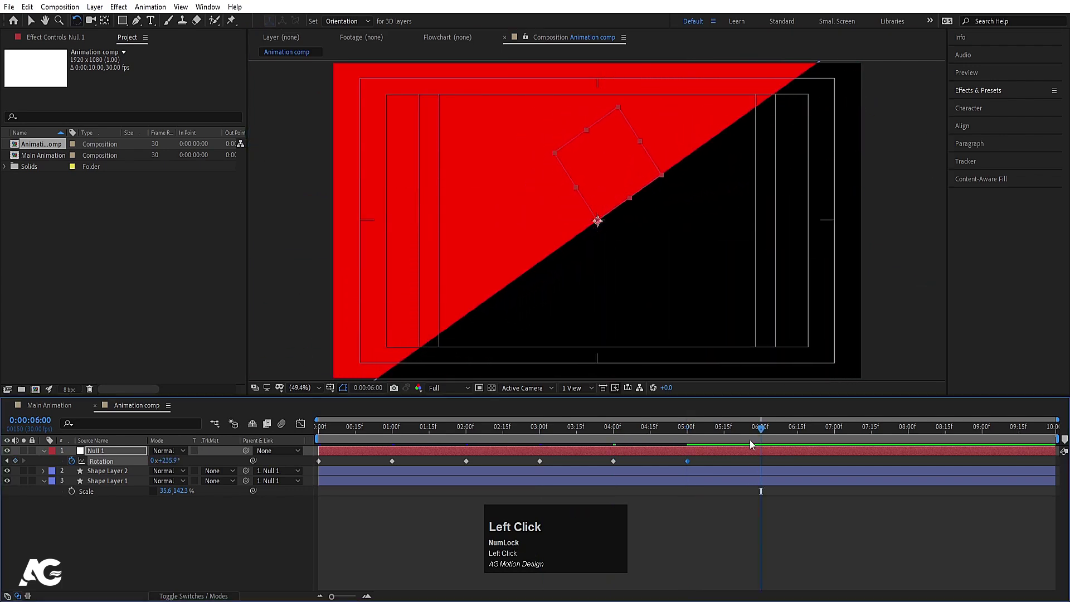
key(ctrl+c)
key(ctrl+v)
click(178, 542)
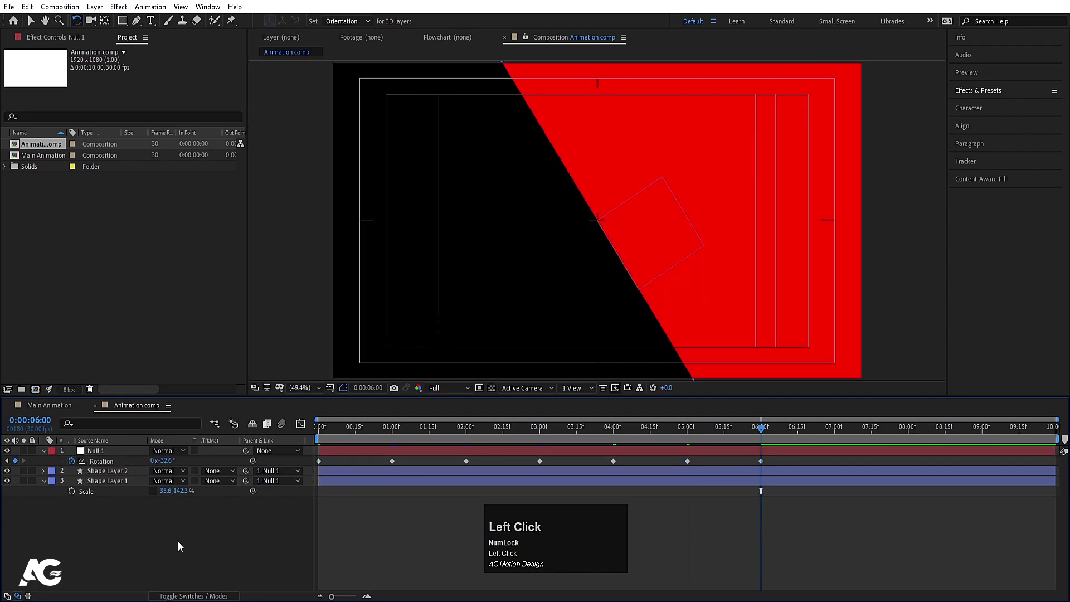
Apply Easy Ease to all the null's rotation keyframes and lengthen their easing handles in the speed graph.
click(116, 461)
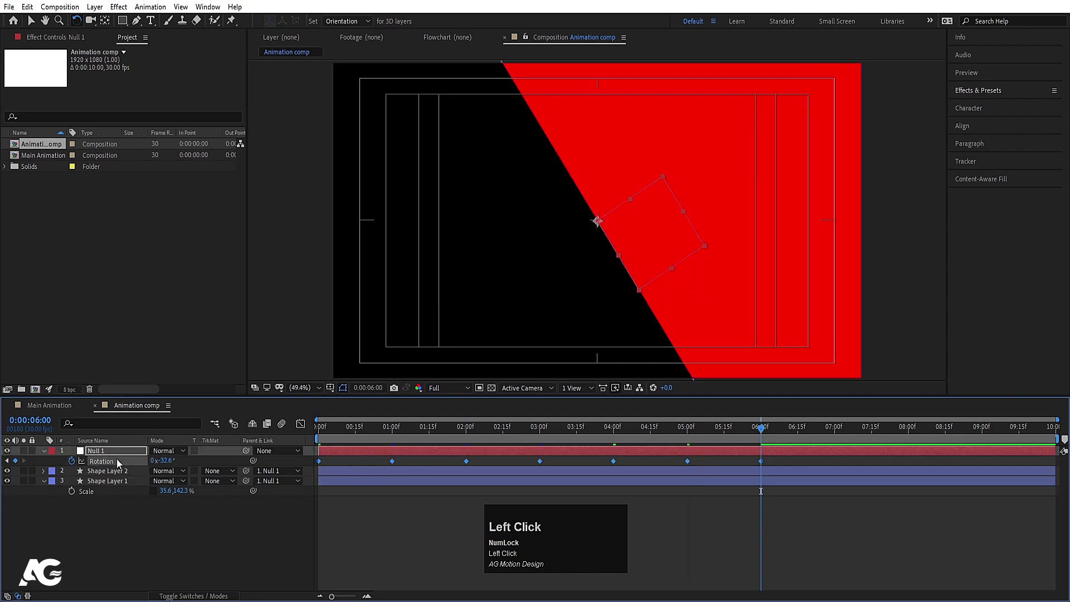
key(F9)
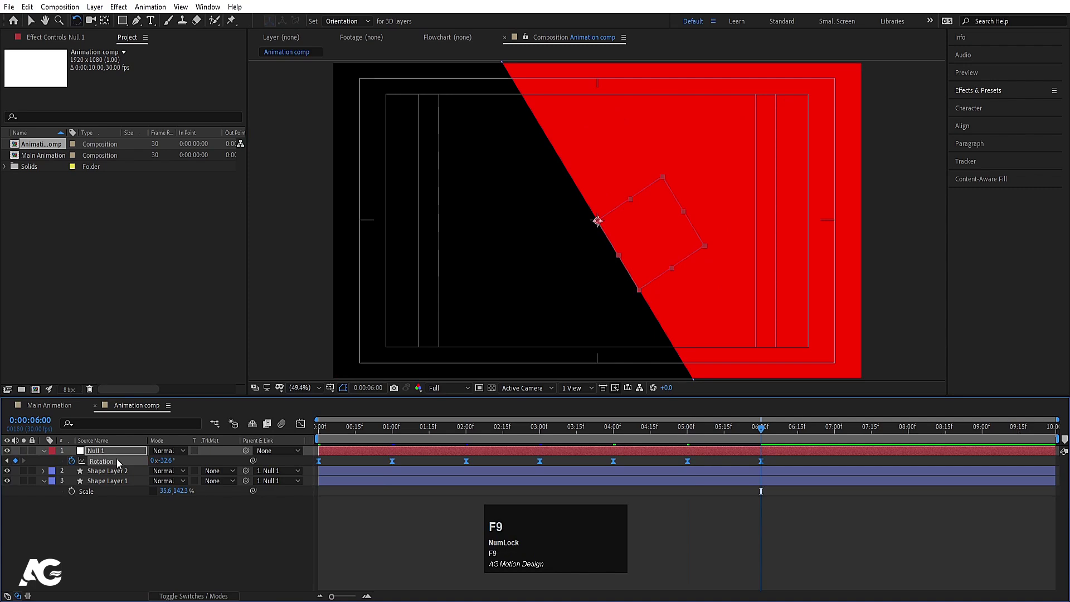
click(300, 424)
drag(798, 484, 242, 546)
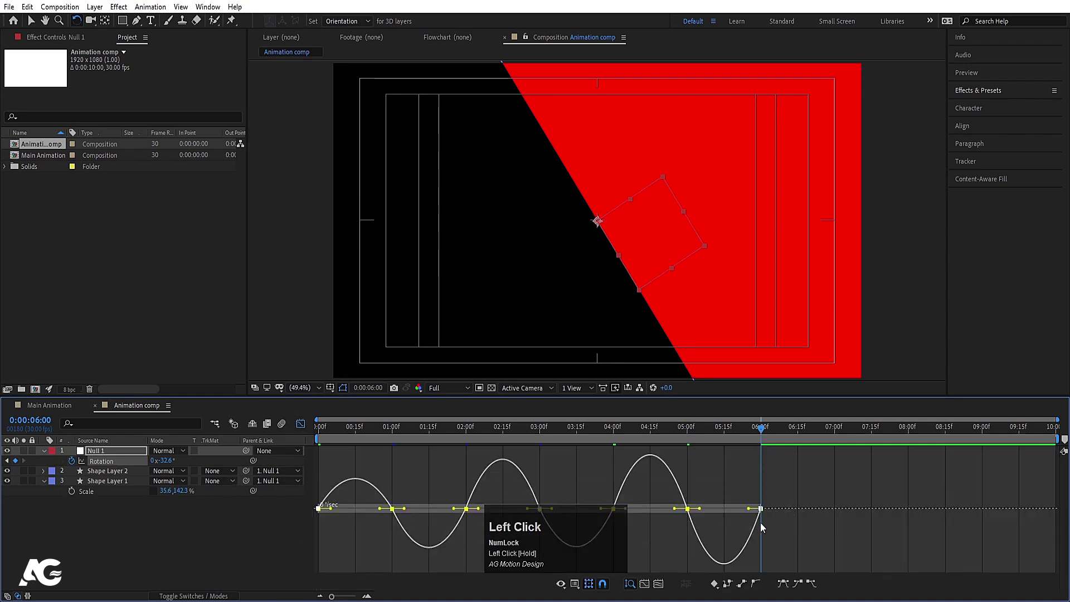
drag(755, 510, 715, 507)
click(346, 431)
click(300, 425)
Preview the eased rotation of the split background from the start.
key(space)
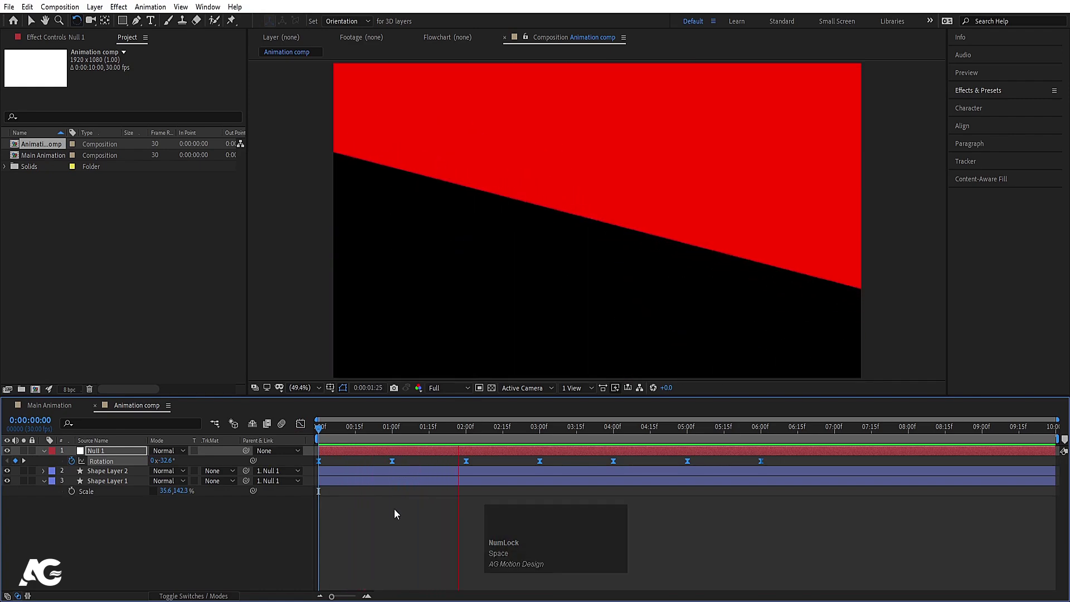
key(space)
click(457, 601)
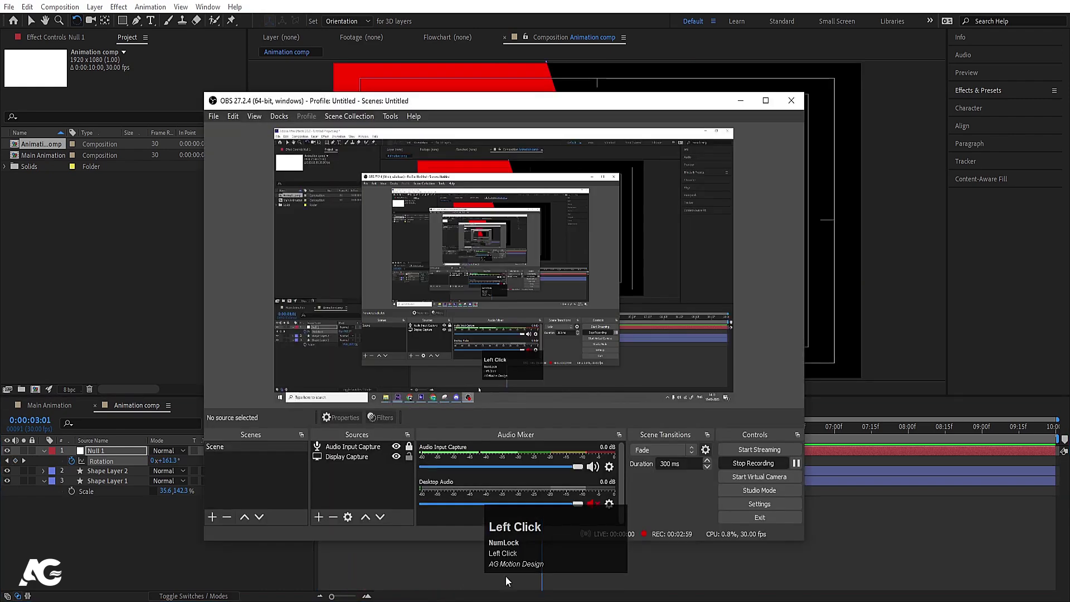
click(236, 449)
key(space)
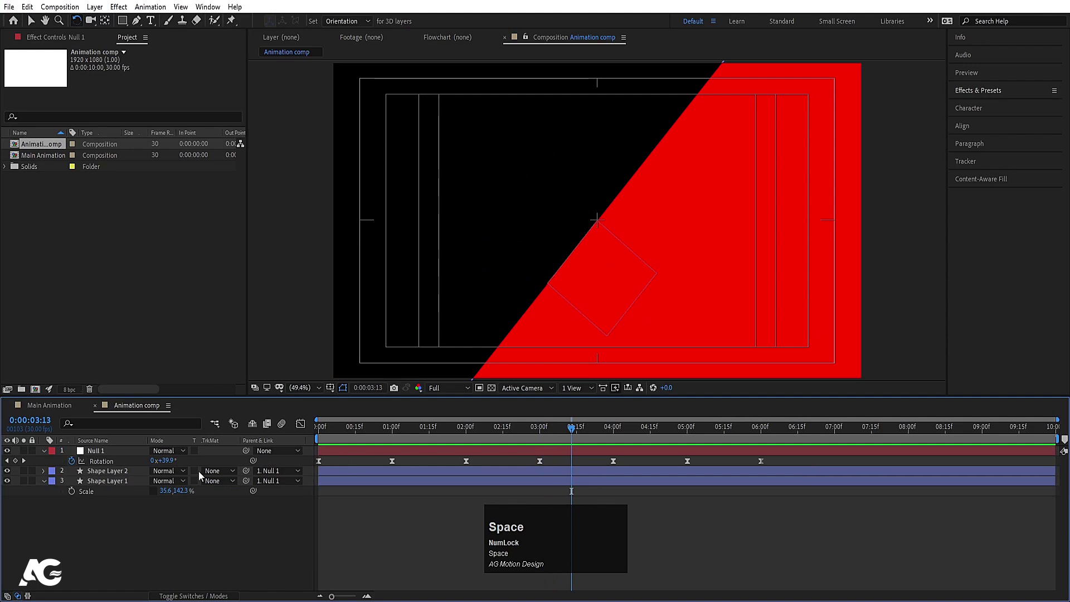
Add a loopOut() expression to the null's rotation and preview the loop beyond the last keyframe.
alt+click(71, 462)
text(l)
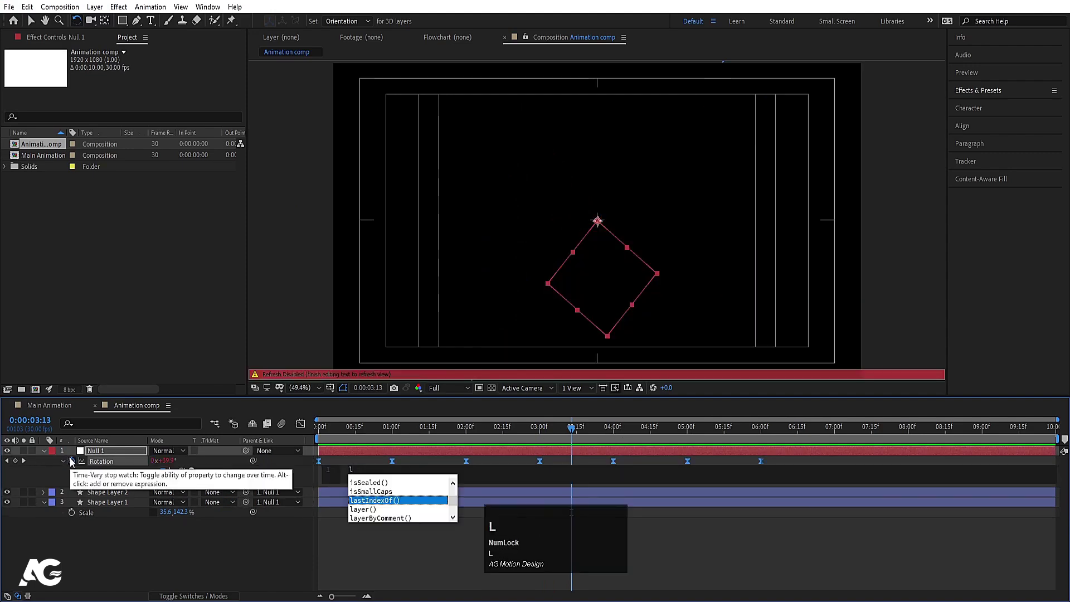
text(op)
key(BackSpace)
text(op)
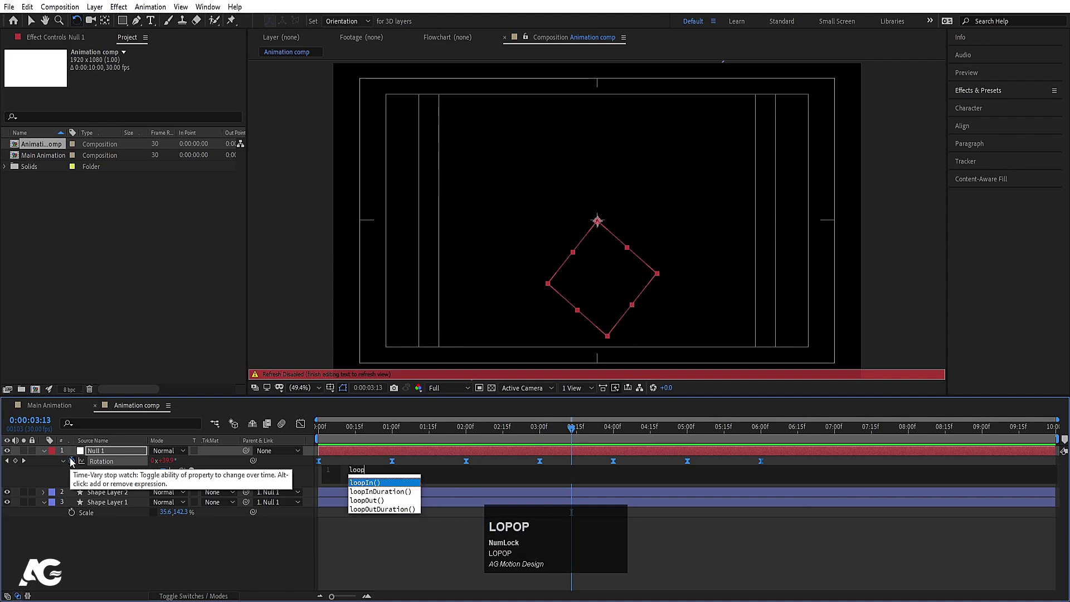
key(Down)
key(Down)
text(\)
key(Return)
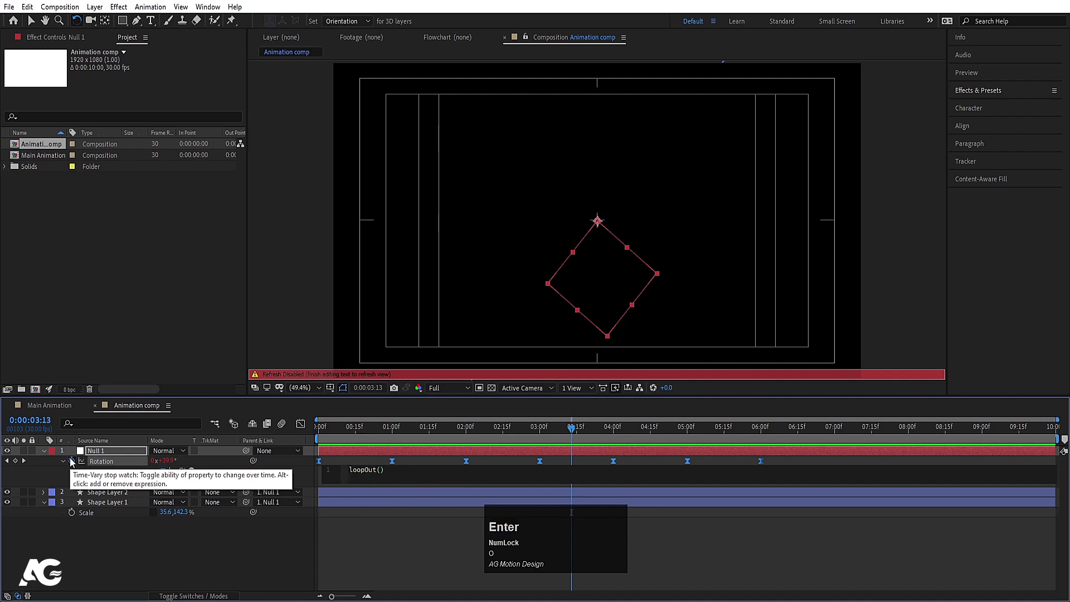
key(Return)
click(333, 533)
key(space)
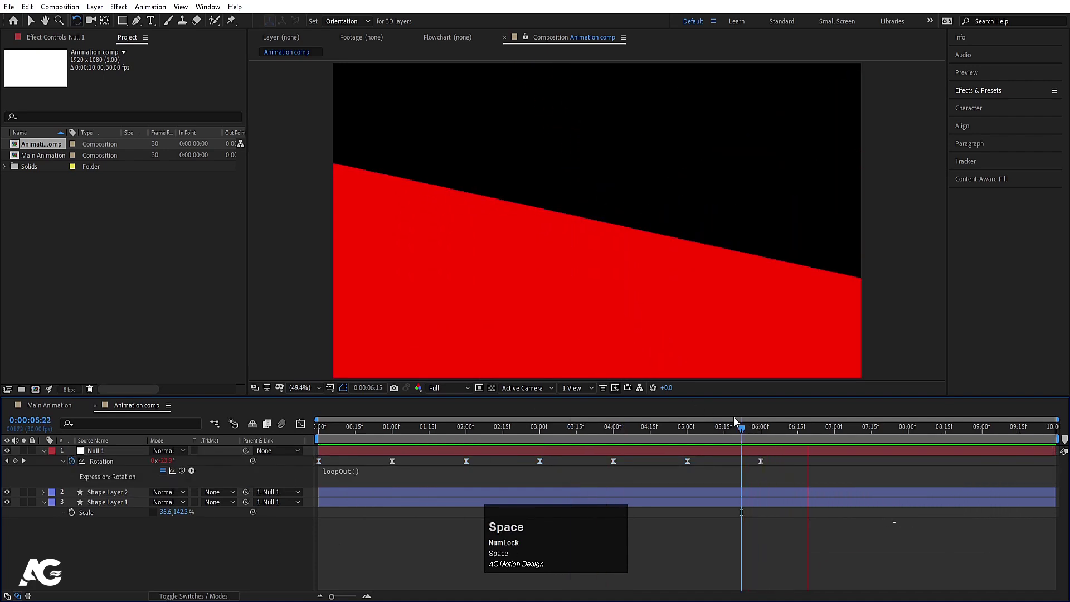
click(334, 430)
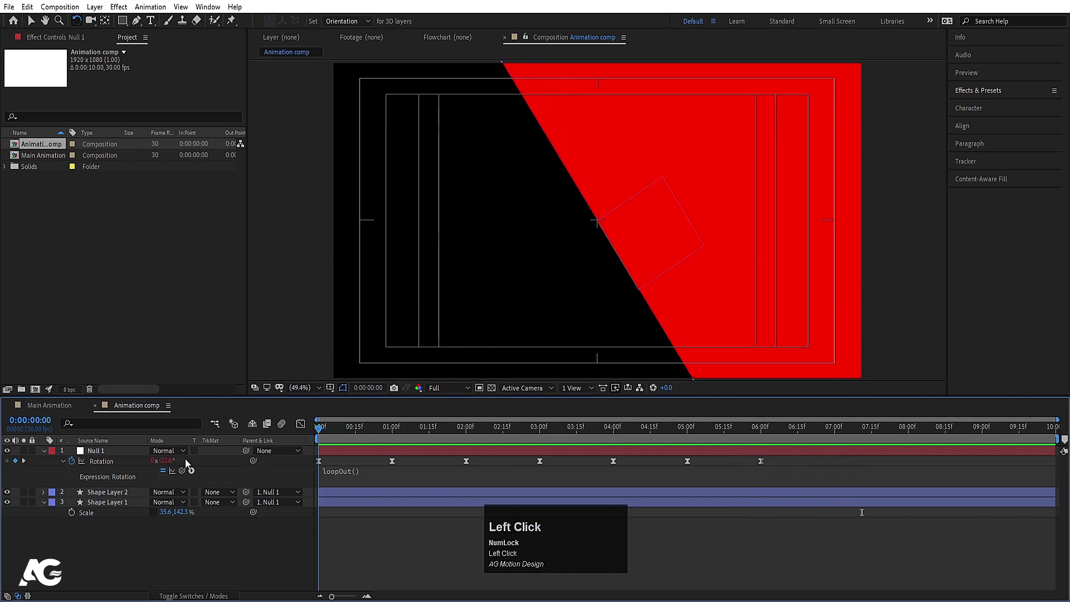
Change the fill of Shape Layer 2 from red to white.
click(134, 493)
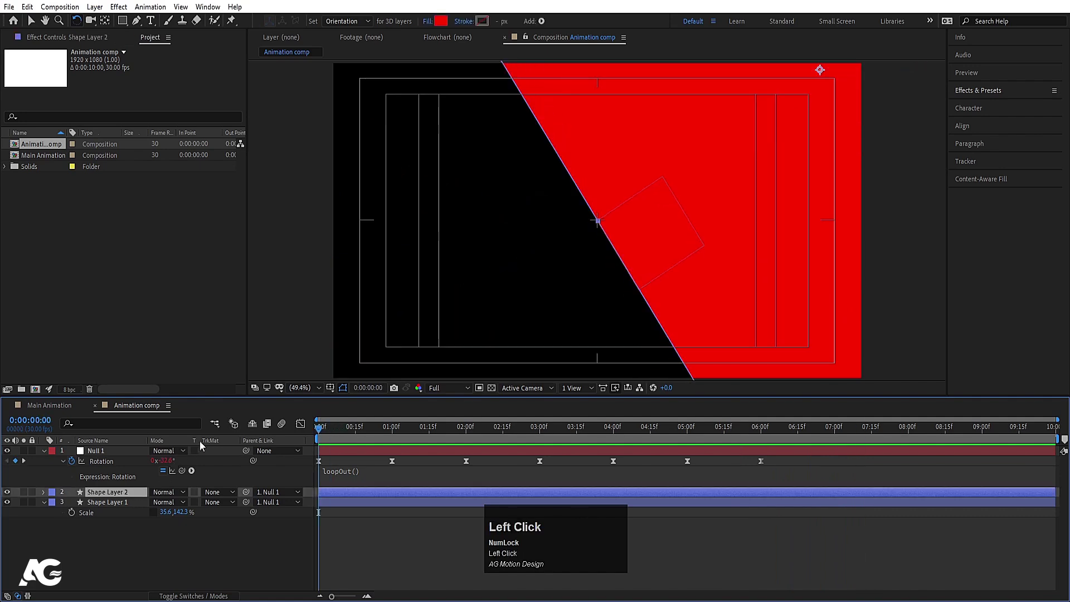
click(441, 22)
drag(334, 212, 226, 59)
click(549, 186)
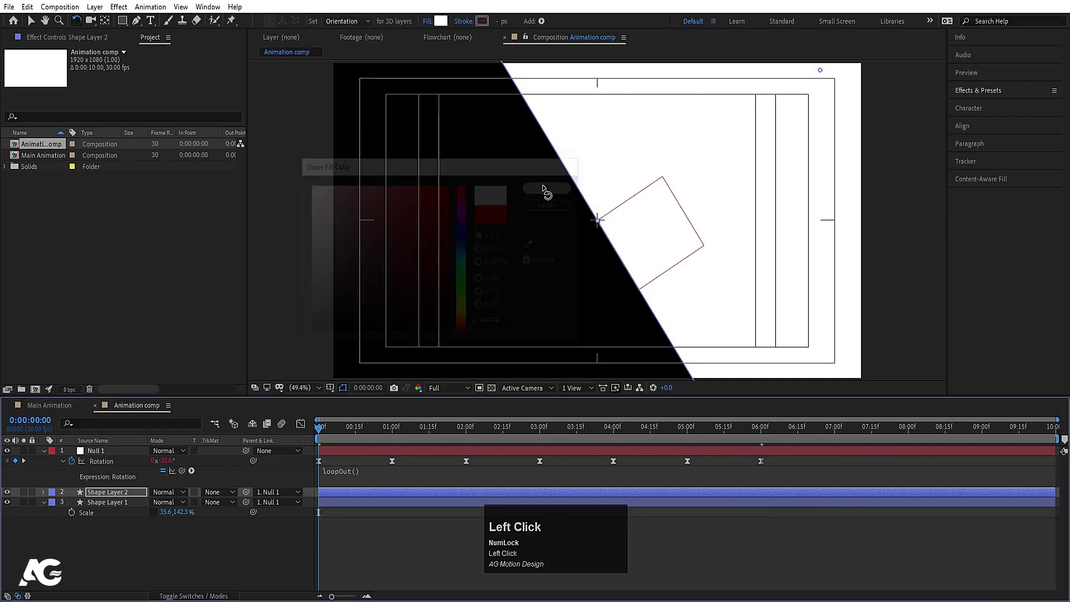
Place Animation comp as a layer in the Main Animation composition and preview it.
click(65, 413)
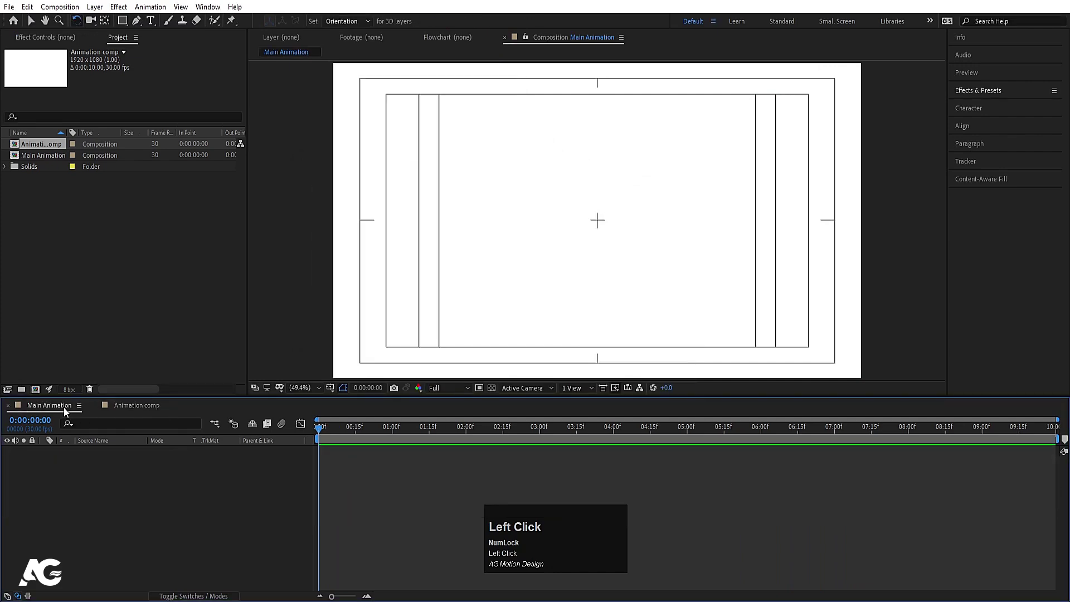
click(41, 145)
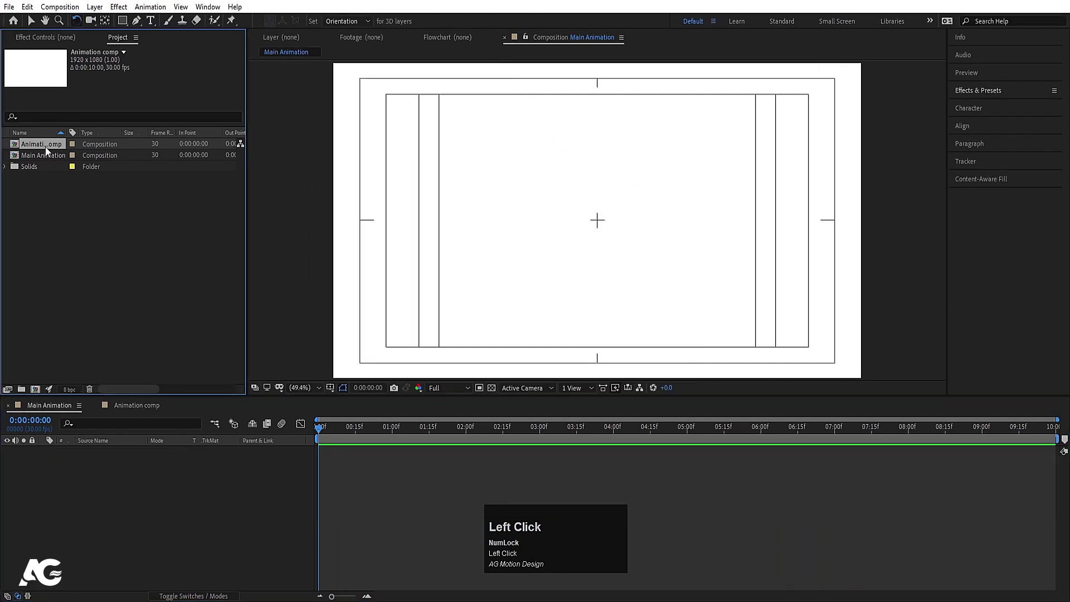
drag(42, 146, 172, 519)
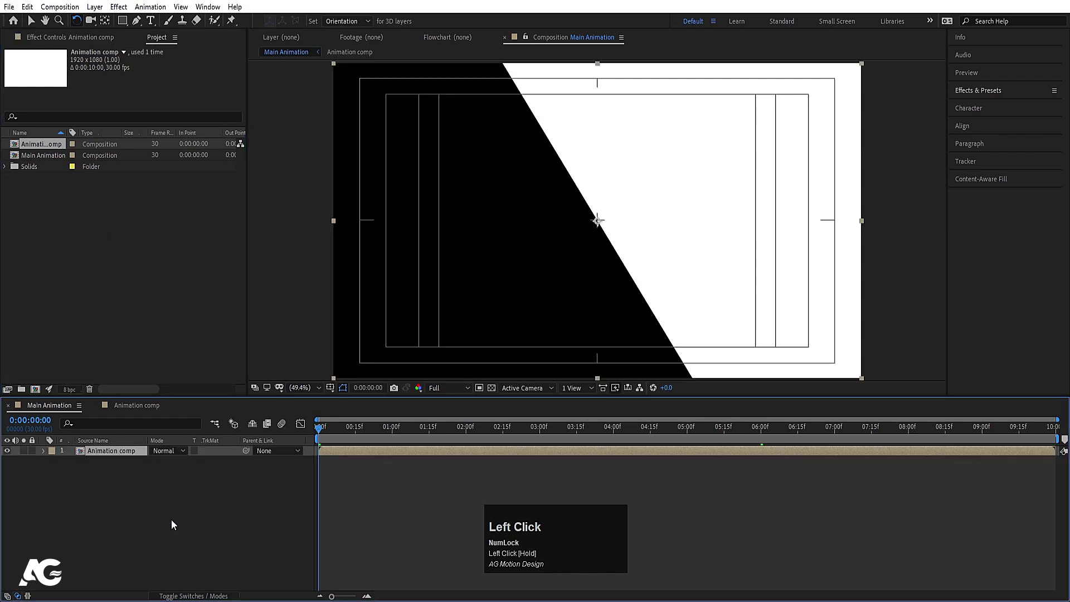
key(space)
key(space)
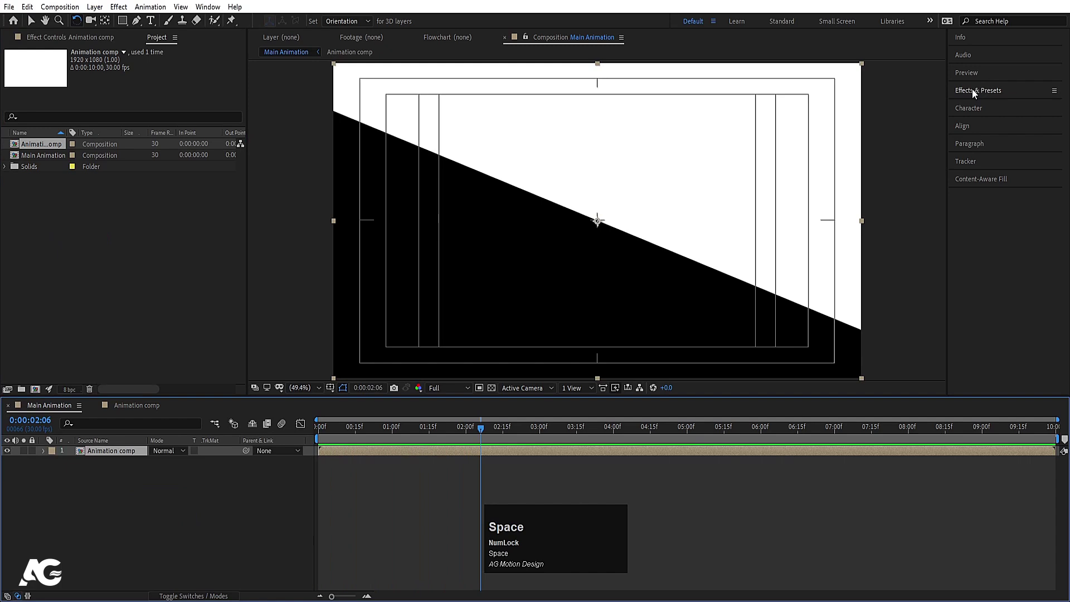
Apply the Tint effect to the Animation comp layer and try swapping its colours and back.
click(972, 91)
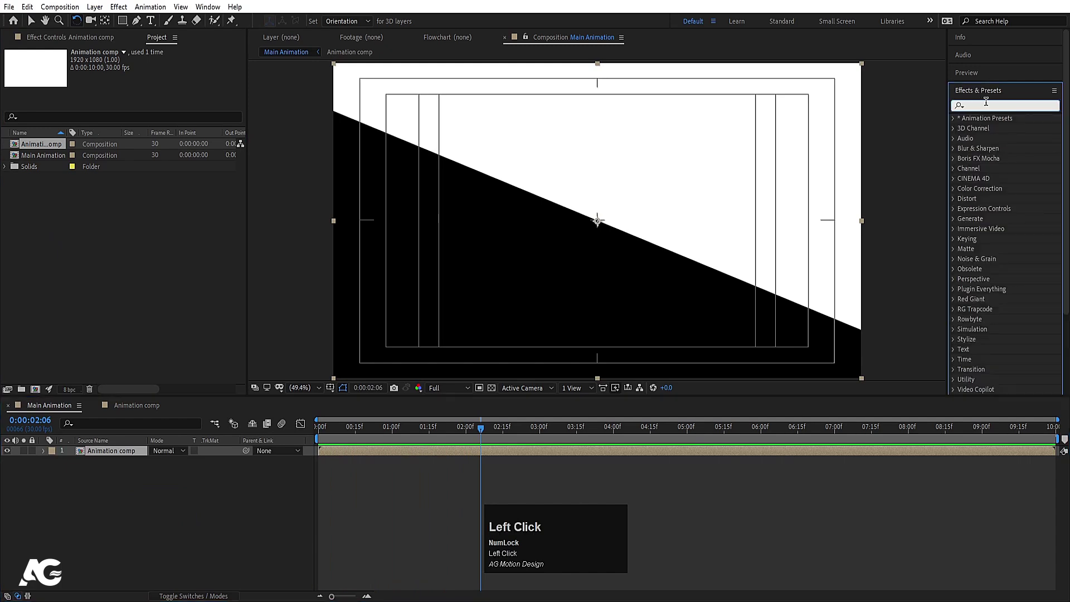
text(tint)
double_click(994, 158)
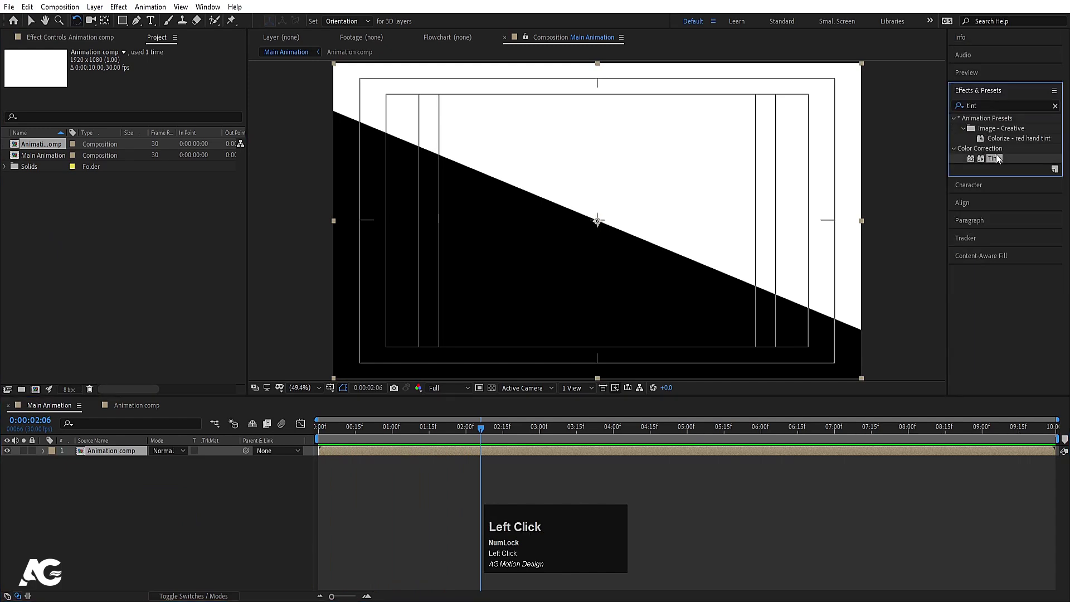
click(197, 105)
click(197, 105)
Set the Tint effect's Map Black To colour to a bright sky blue.
click(137, 73)
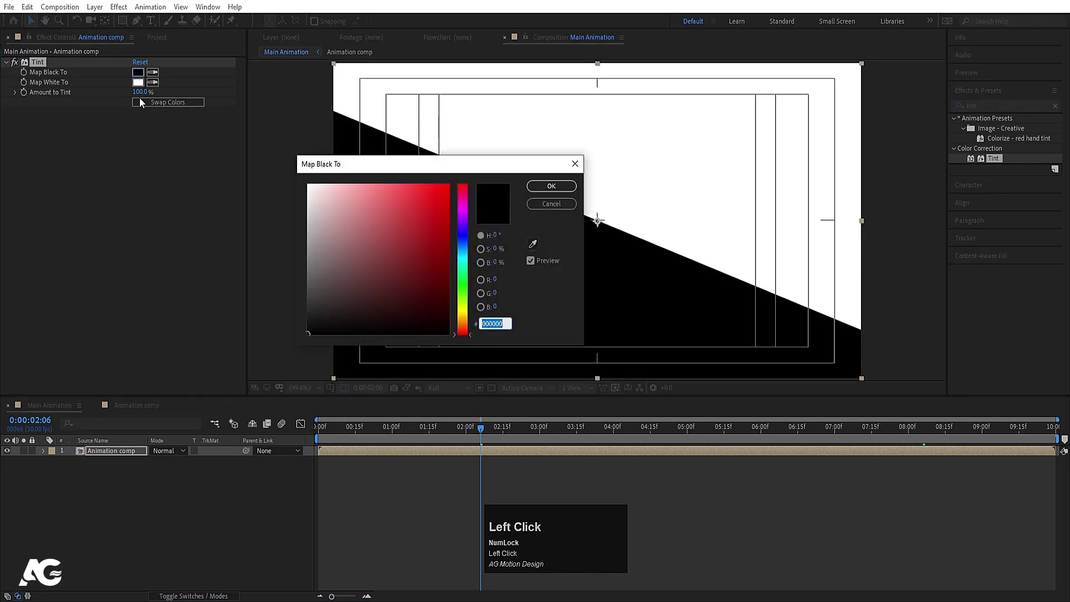
click(466, 250)
drag(449, 244, 454, 158)
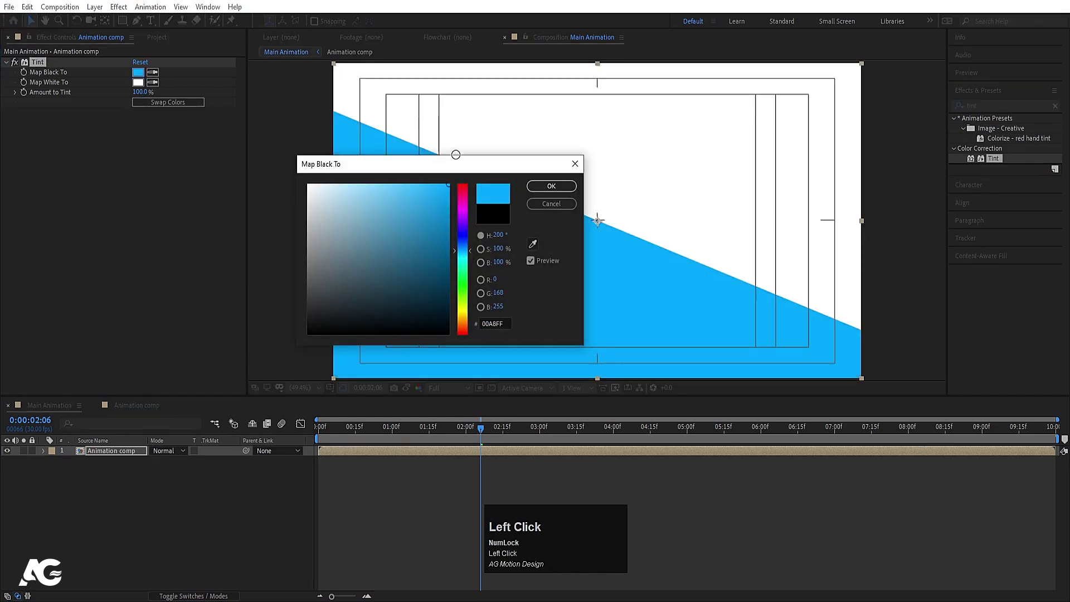
drag(463, 252, 465, 254)
click(550, 186)
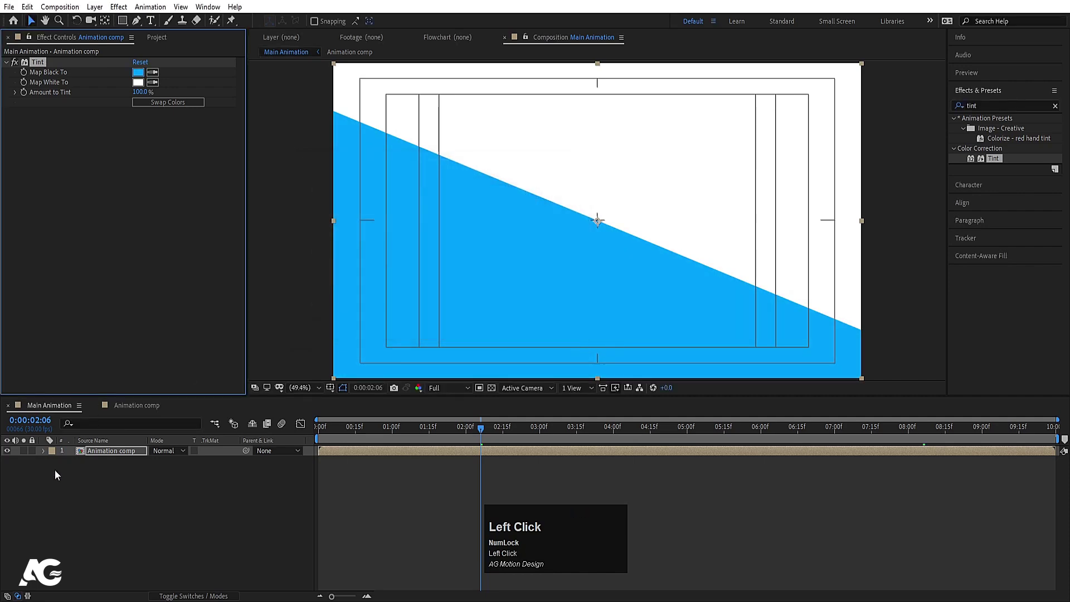
Preview the tinted rotation in Main Animation and return to 0 seconds.
key(space)
drag(362, 428, 263, 438)
key(space)
key(space)
click(118, 449)
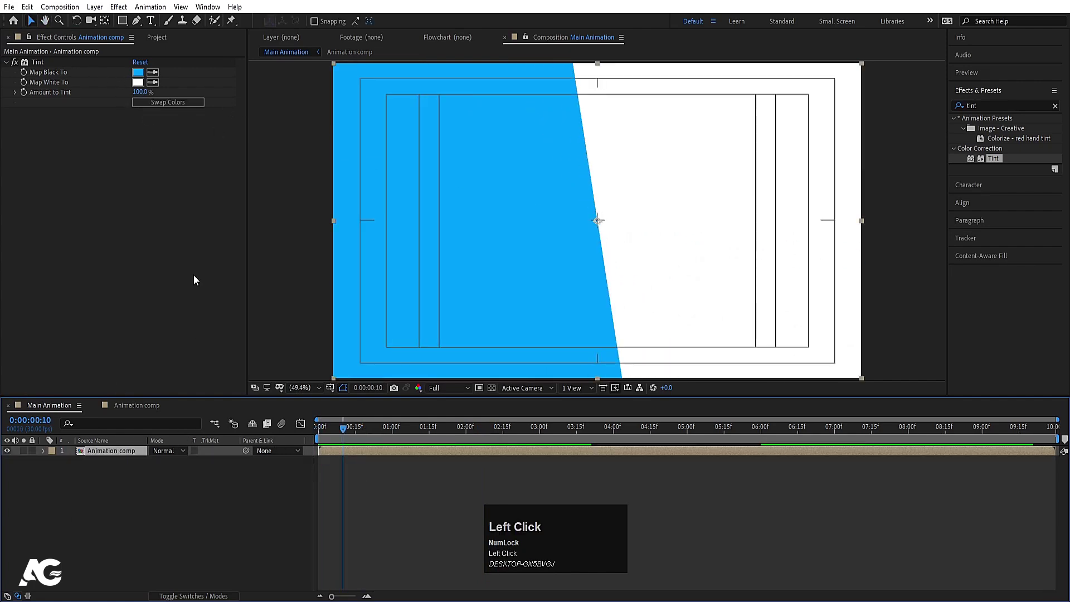
click(158, 504)
drag(365, 438, 127, 465)
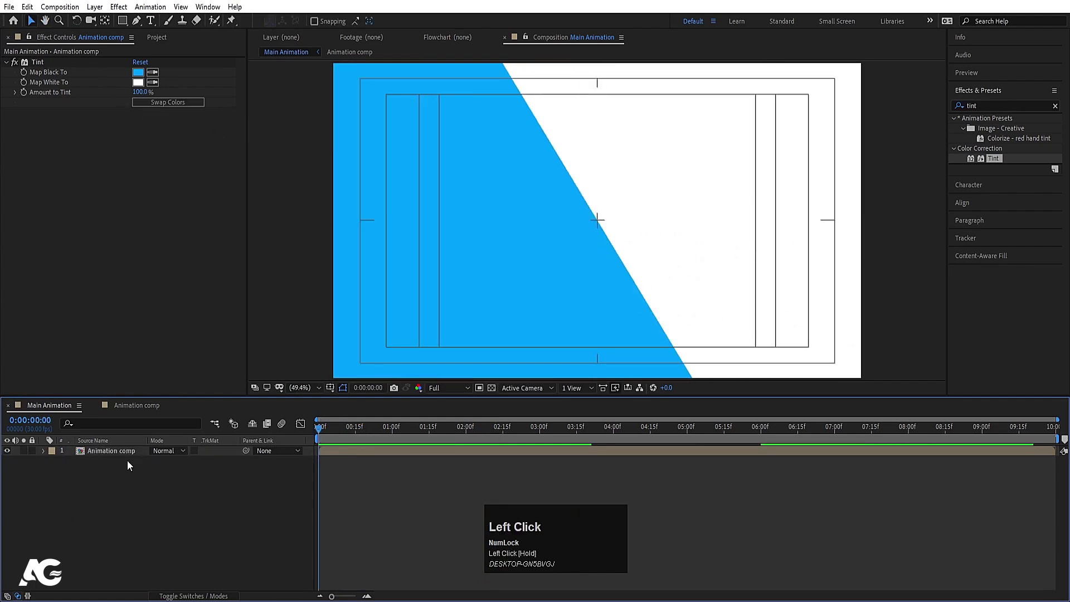
Draw a large white ellipse over the middle of the frame as a new shape layer.
click(125, 20)
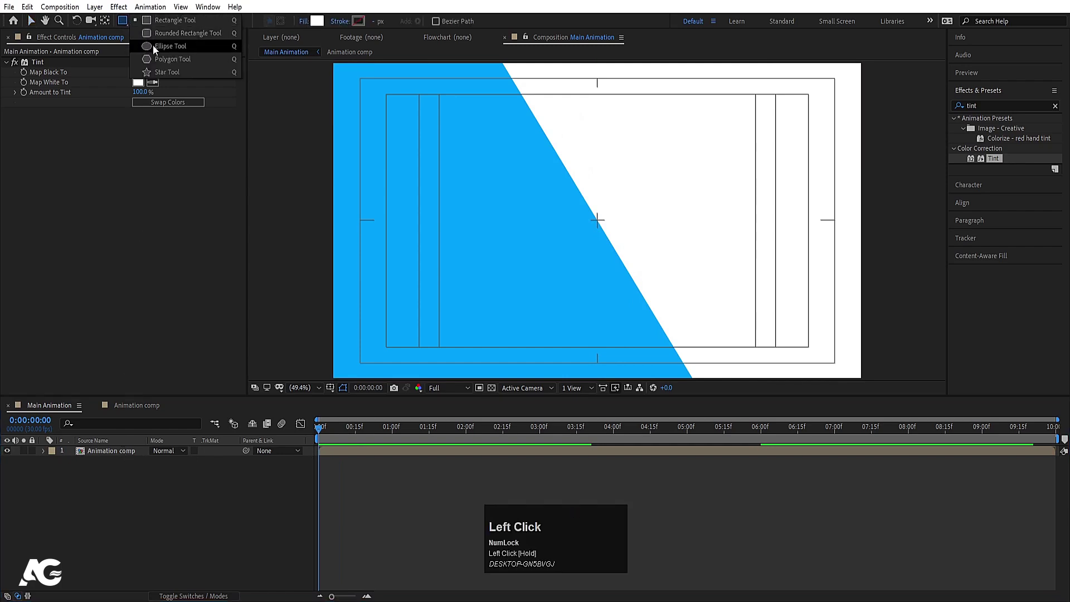
click(153, 46)
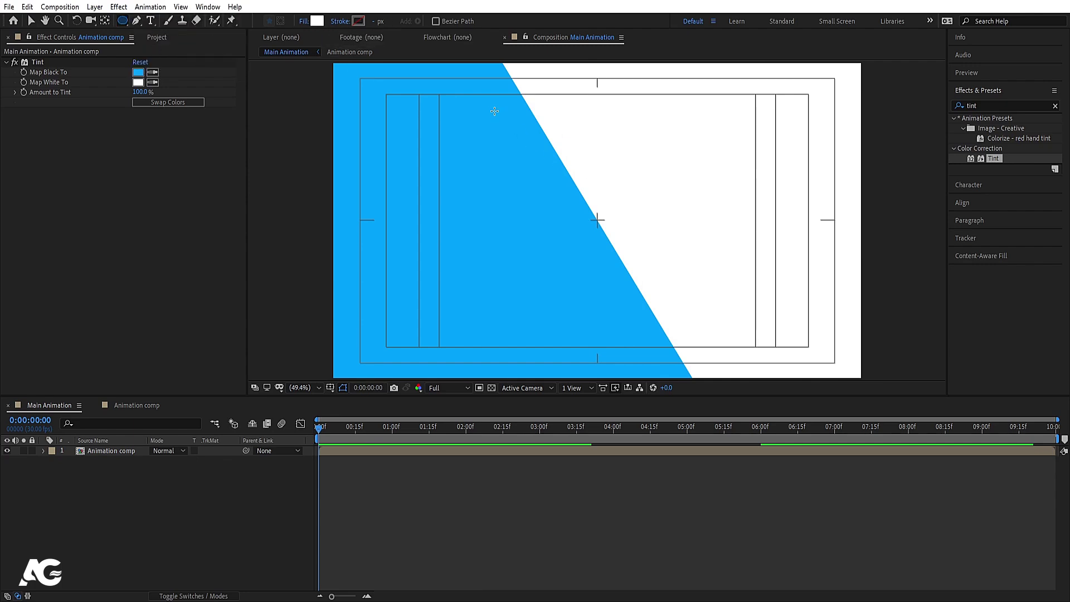
drag(478, 95, 721, 342)
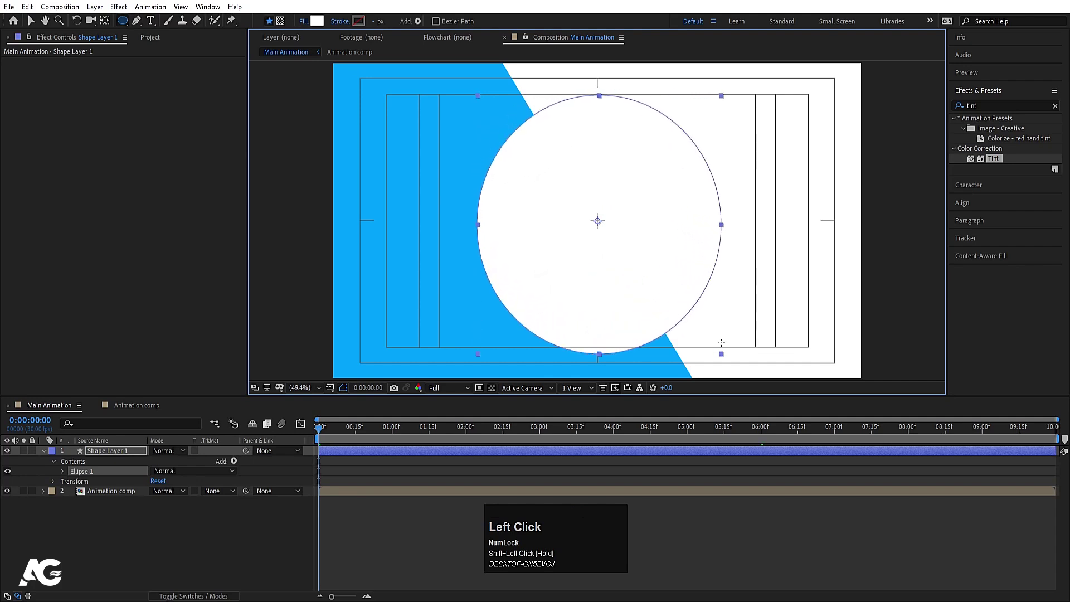
Centre the ellipse layer's anchor point and align the layer horizontally and vertically to the composition's centre.
click(102, 449)
key(ctrl+alt+Home)
click(987, 203)
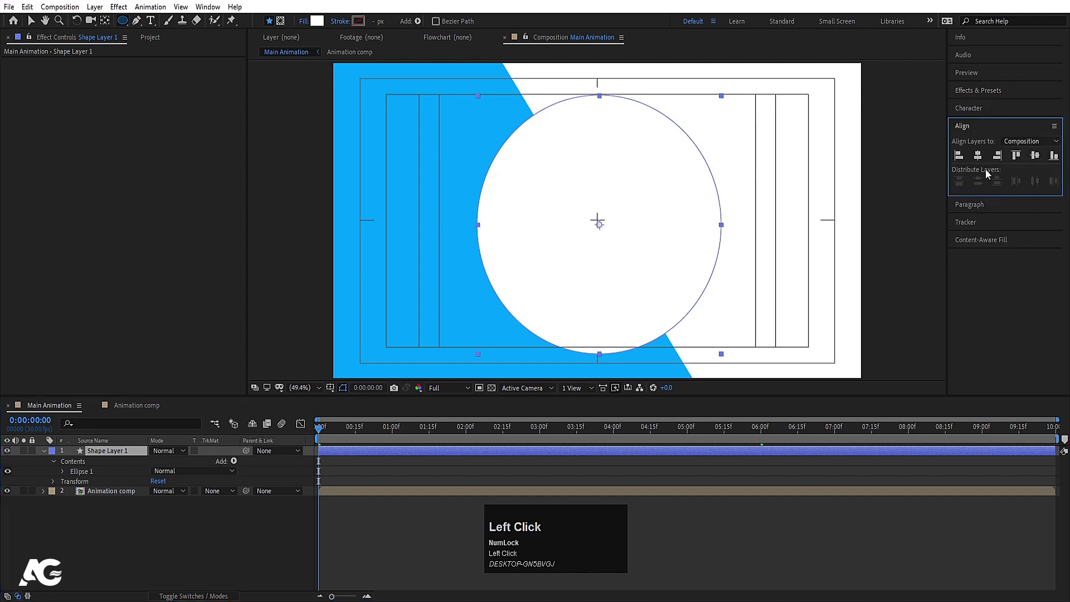
click(977, 156)
click(1035, 155)
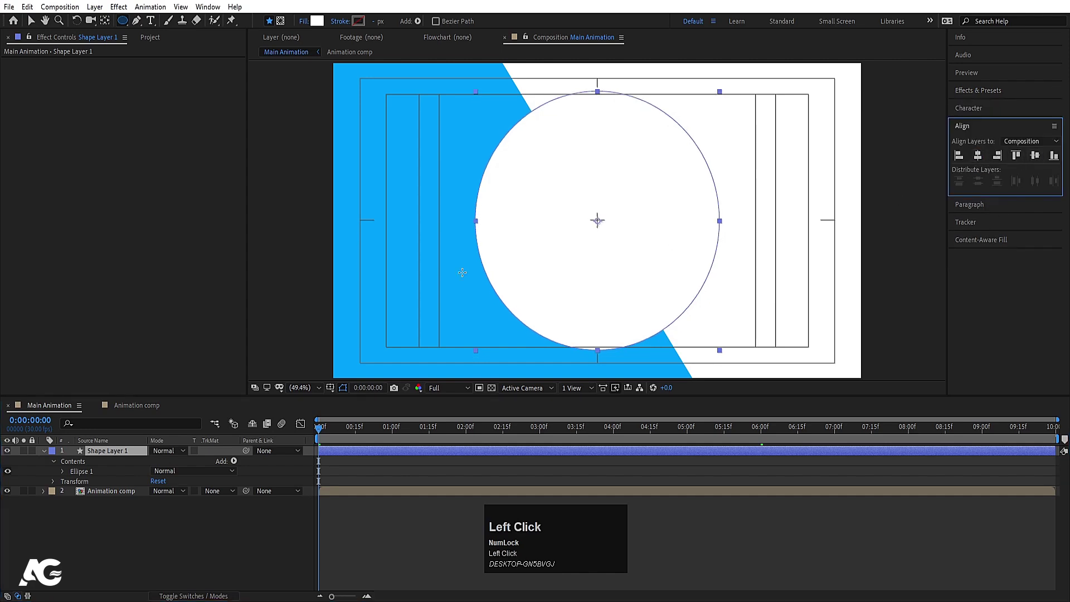
Keyframe the ellipse layer's scale at 262% at 0 seconds and 0% at 1 second.
key(s)
drag(167, 461, 246, 448)
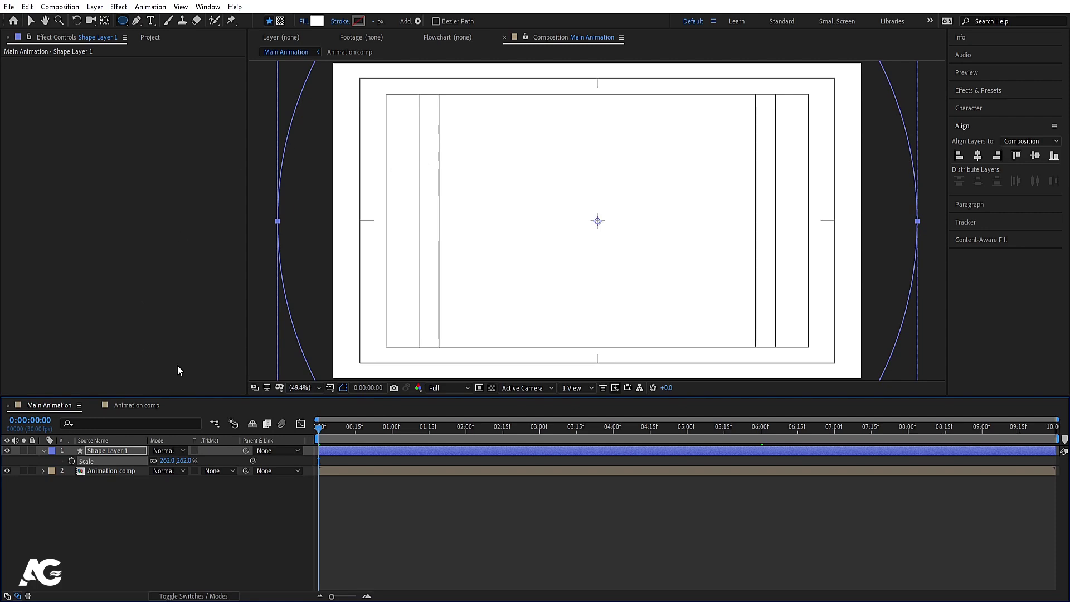
click(72, 461)
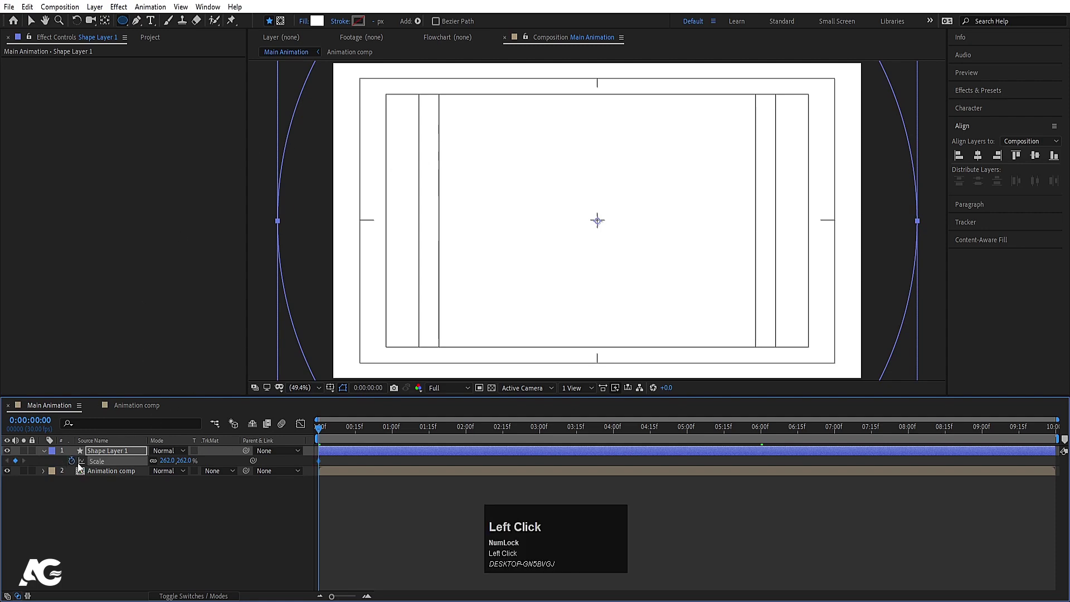
click(392, 429)
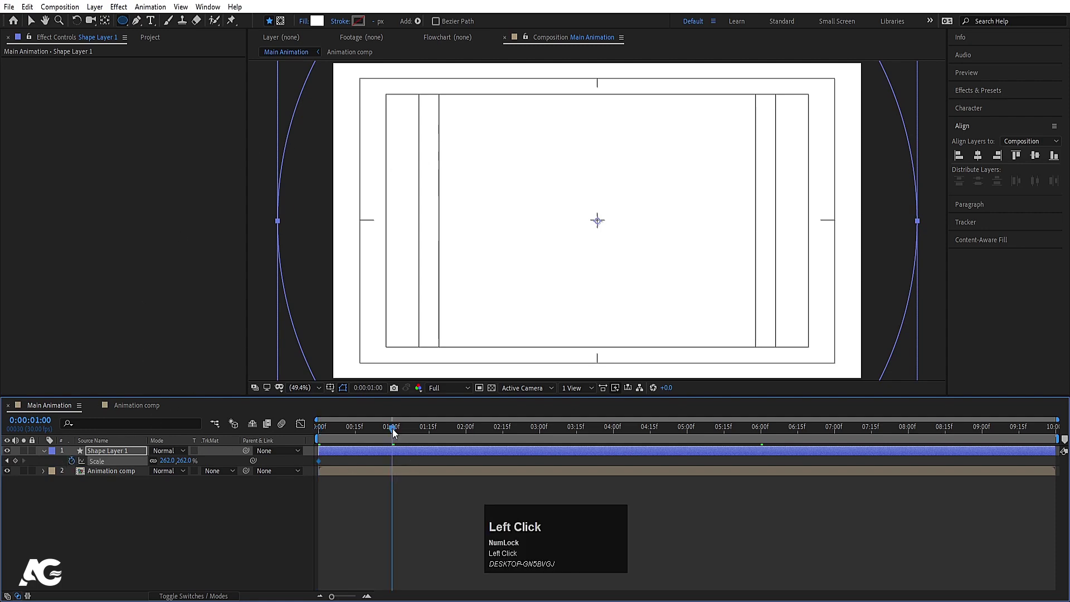
click(167, 461)
text(10)
key(Return)
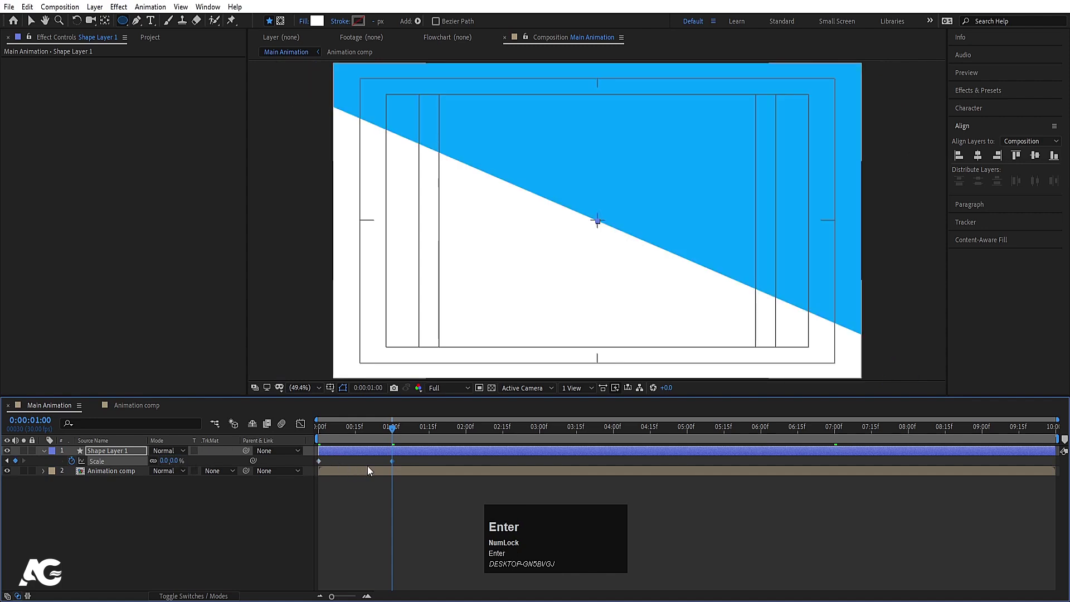
Easy-ease both scale keyframes of the ellipse layer and pull the end keyframe's speed-graph handle toward the start.
drag(388, 462, 276, 468)
key(F9)
click(300, 423)
drag(427, 500, 207, 343)
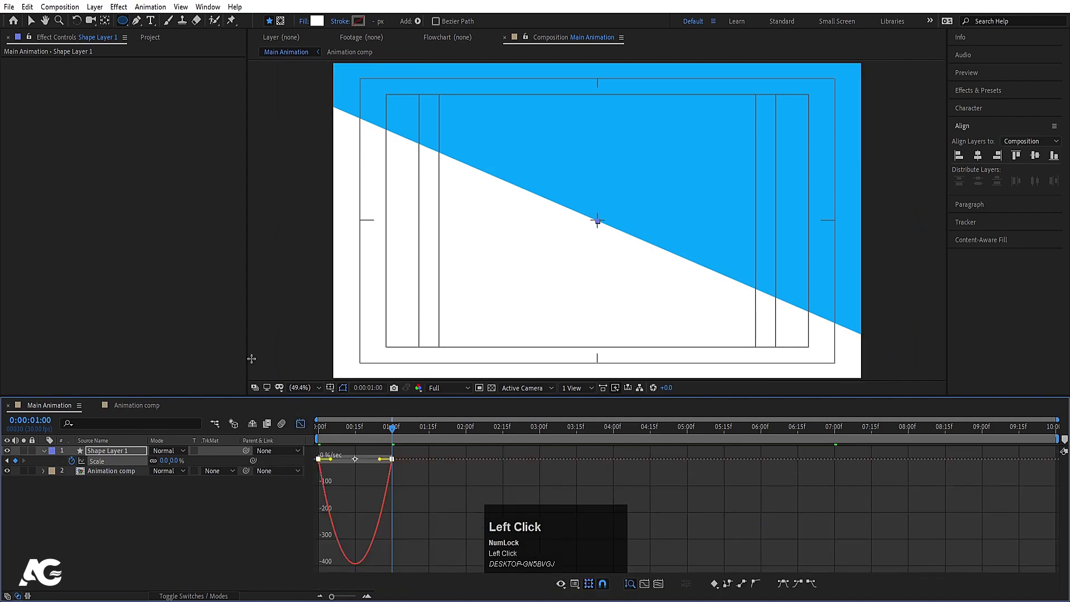
drag(379, 459, 302, 425)
click(302, 422)
Preview the ellipse's eased shrinking animation over the rotating background.
key(space)
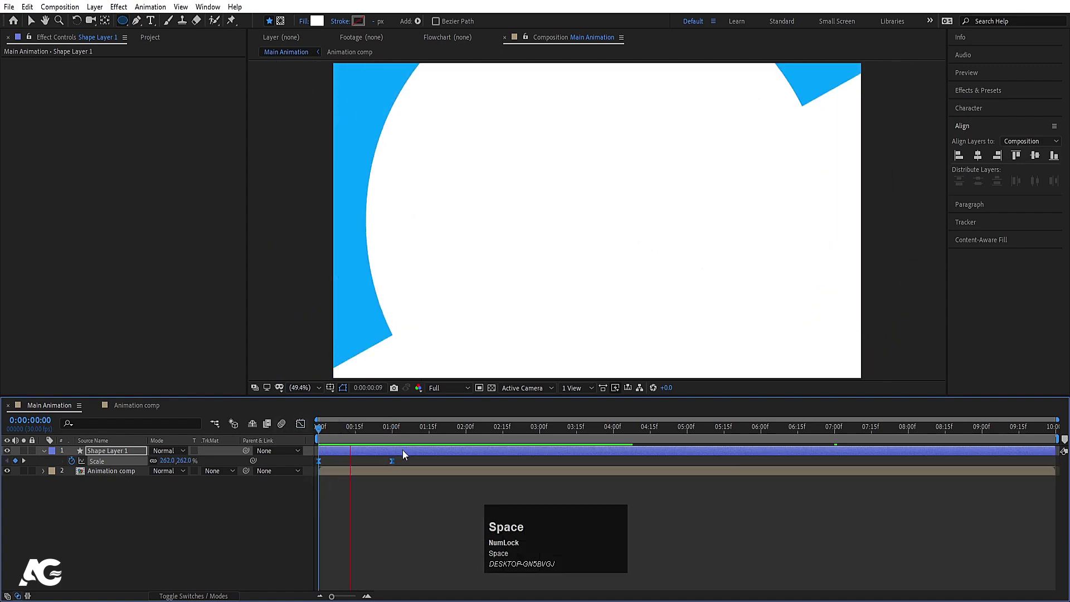
click(377, 428)
key(space)
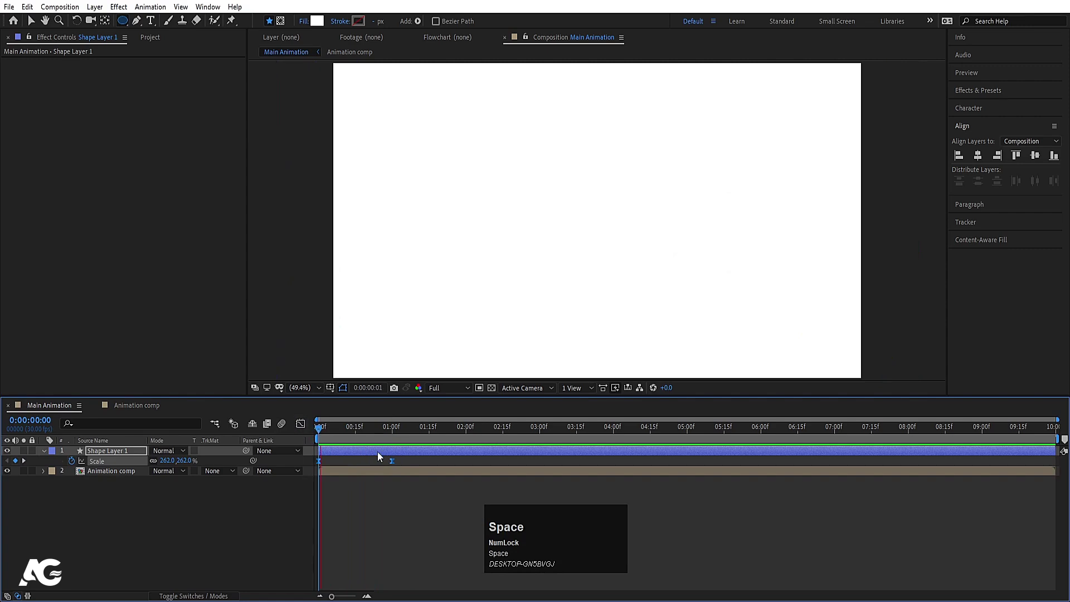
click(392, 489)
key(space)
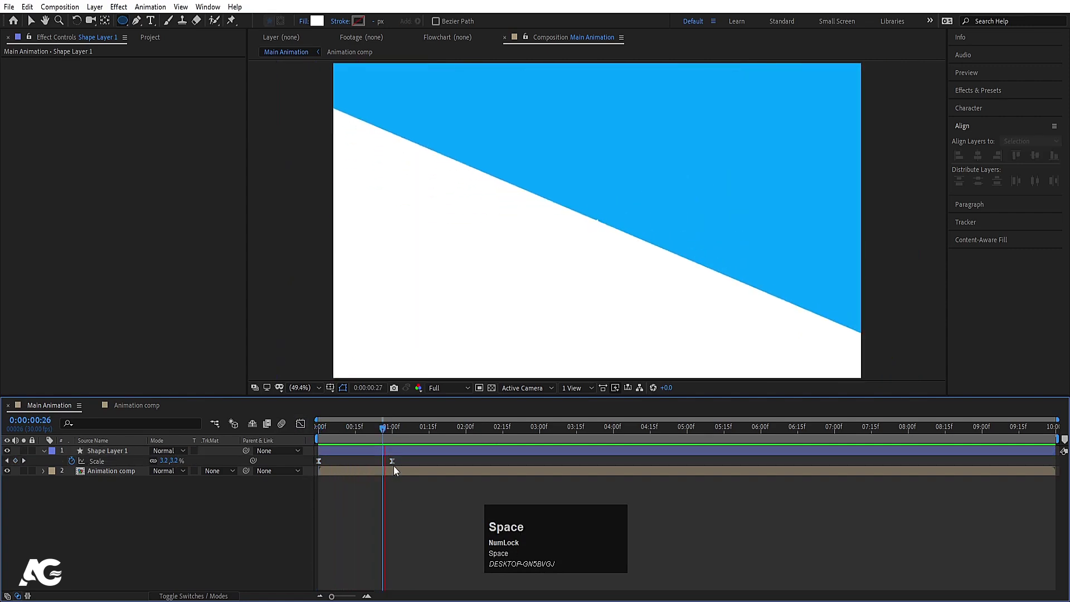
click(39, 312)
Duplicate the ellipse layer, show the copy's keyframes at 1 second, and set its label colour to Yellow.
click(102, 451)
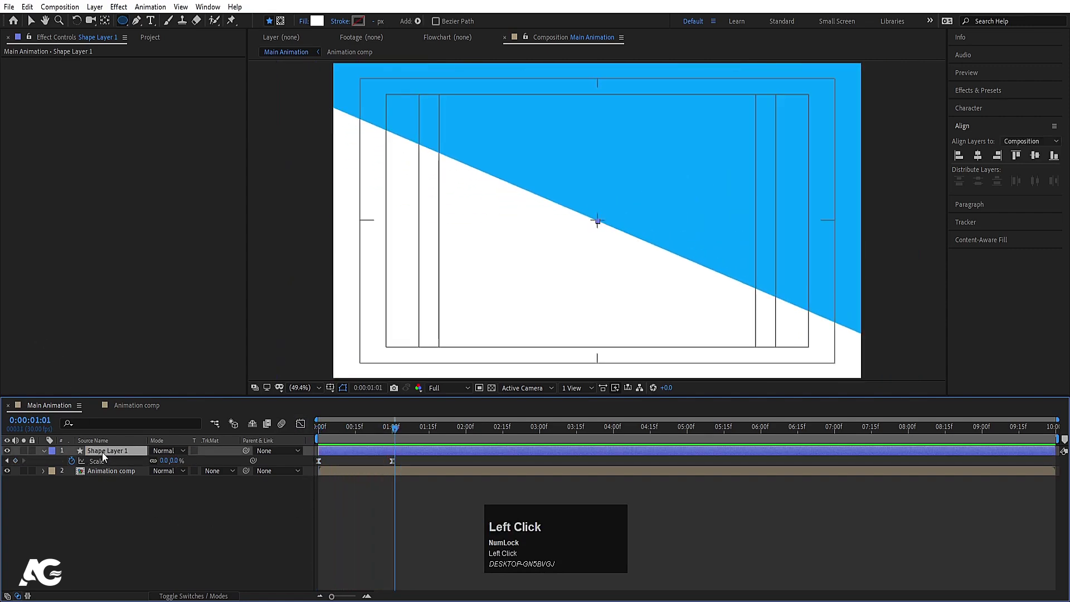
key(ctrl+d)
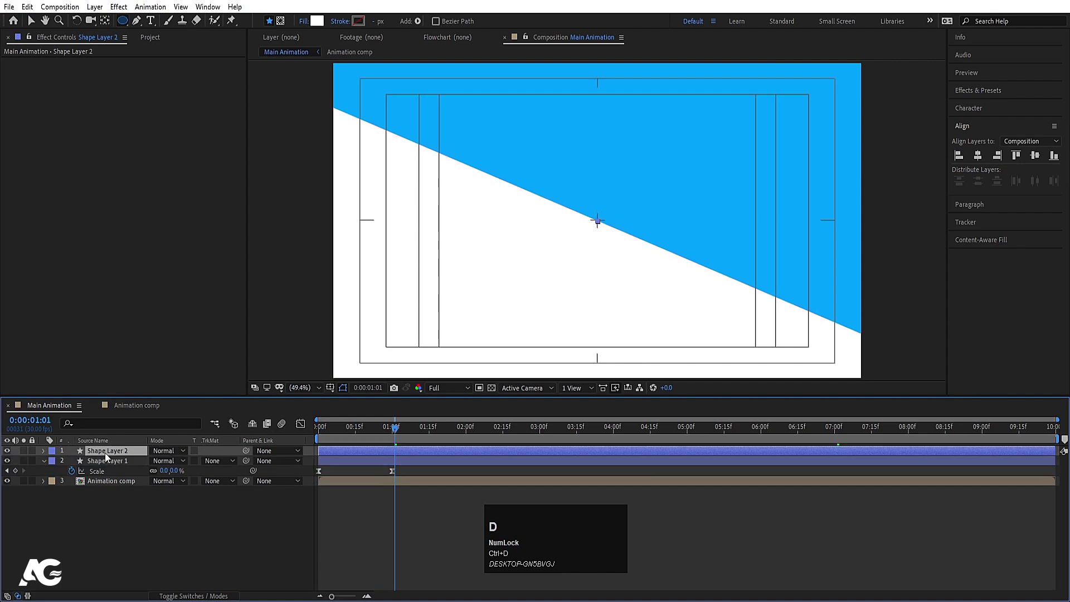
key(u)
key(j)
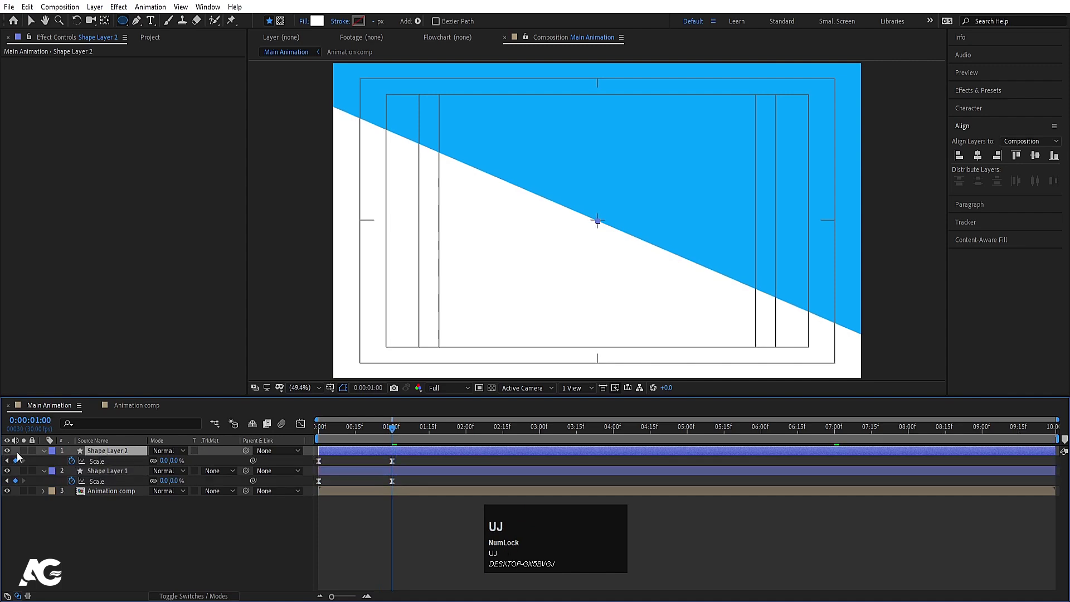
click(50, 454)
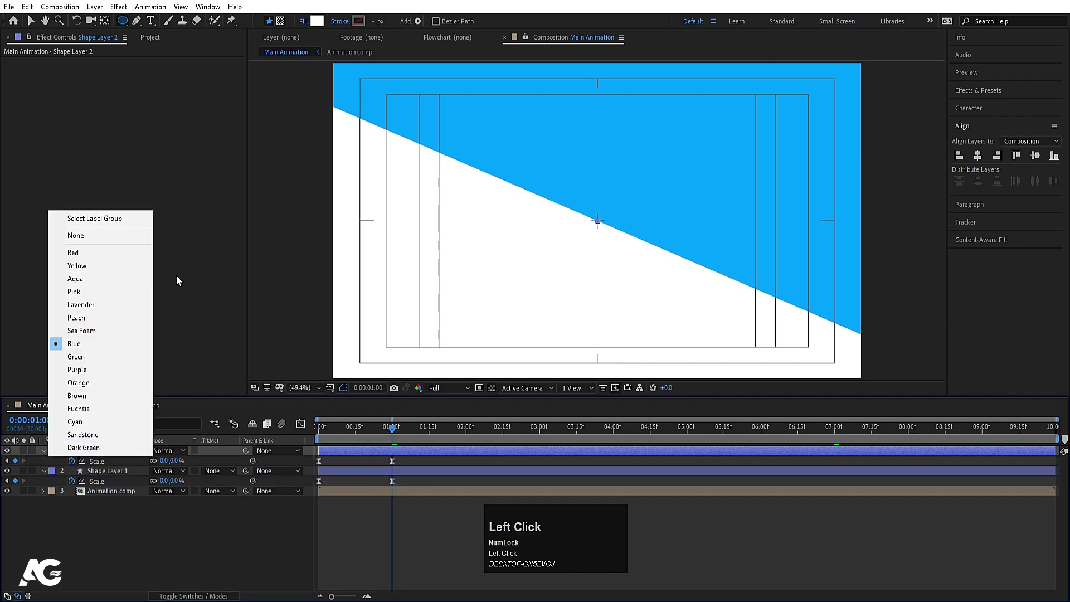
click(123, 267)
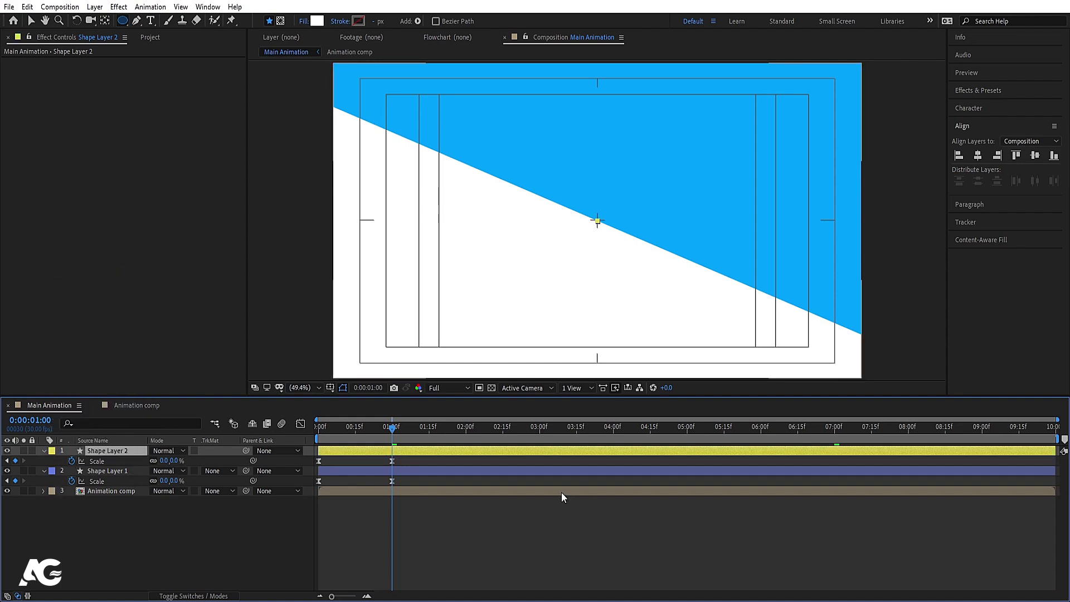
Move the yellow ellipse copy below the original ellipse layer and rename it mask.
drag(111, 454, 104, 475)
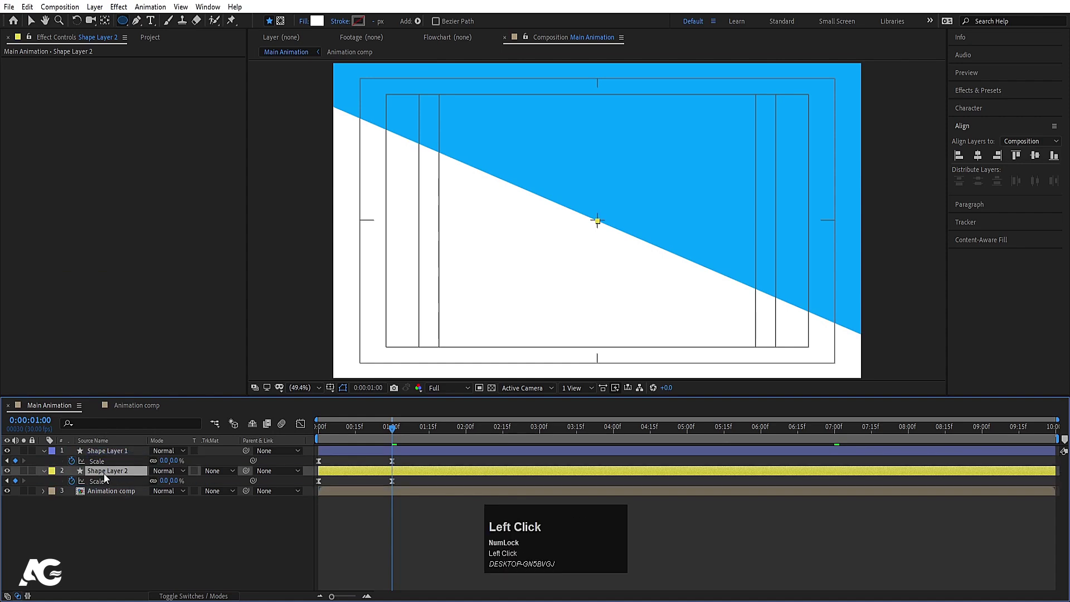
key(Return)
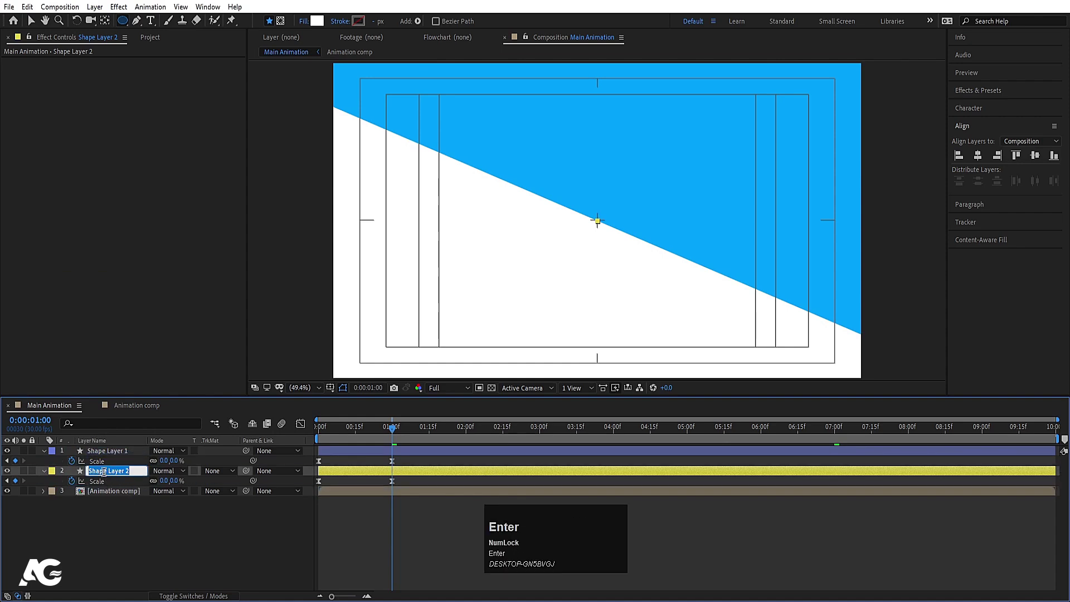
text(mas)
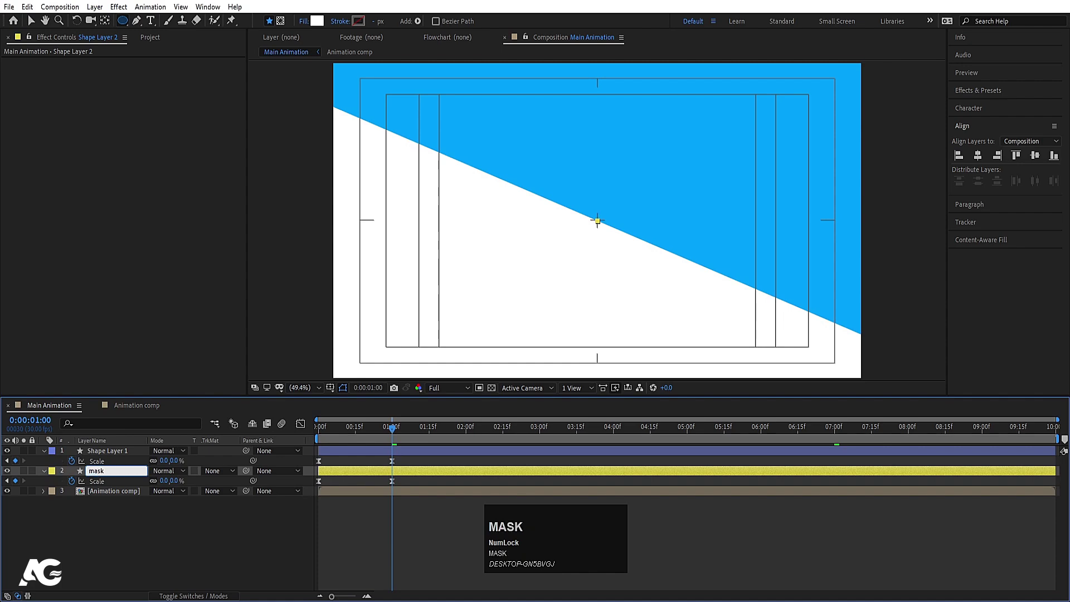
text(k)
key(Return)
Duplicate the Animation comp layer and hide the lower copy.
click(102, 492)
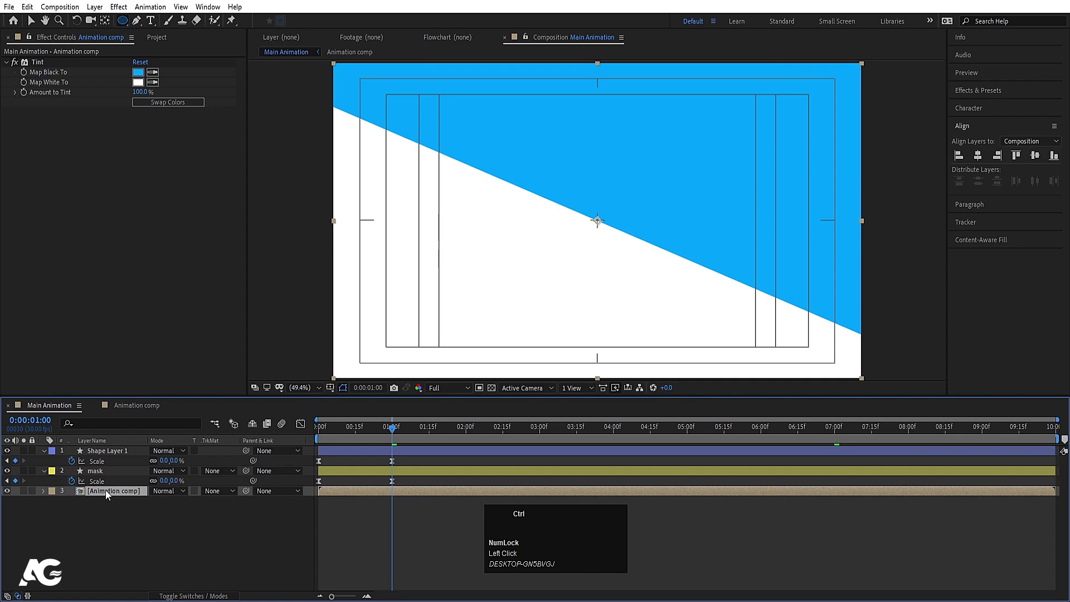
key(ctrl+d)
click(7, 501)
click(99, 521)
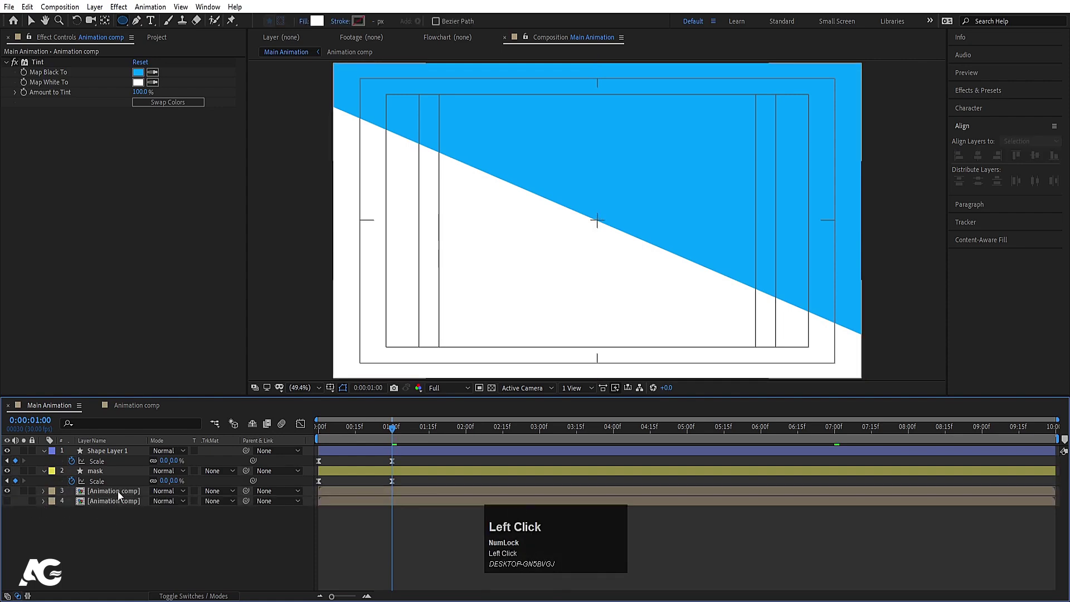
Fill the mask layer's ellipse with red FF0000 and set its scale at 1 second to 60%.
click(104, 474)
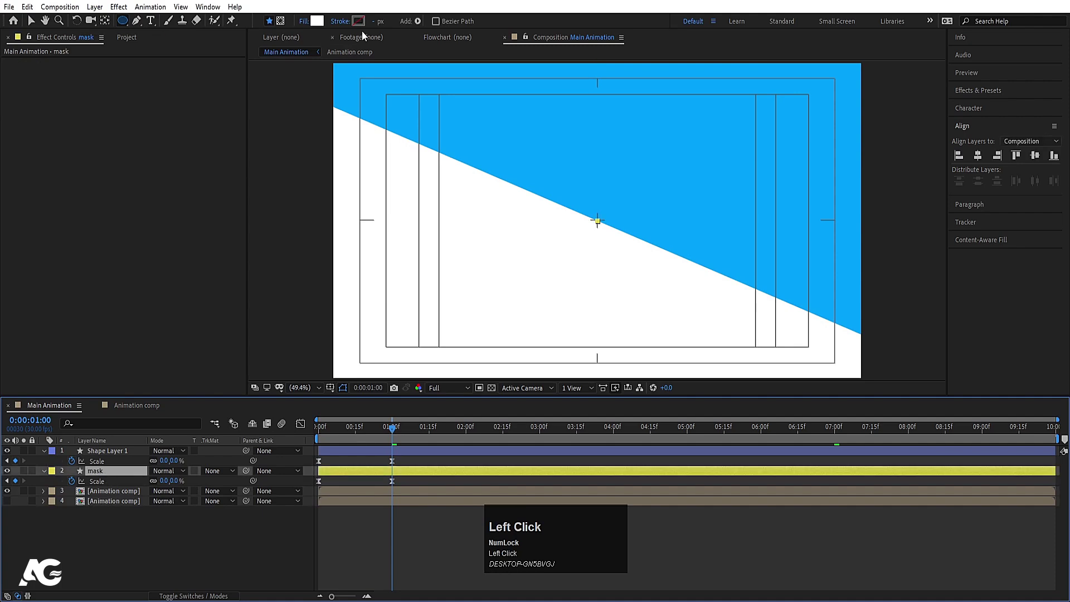
click(317, 21)
click(446, 182)
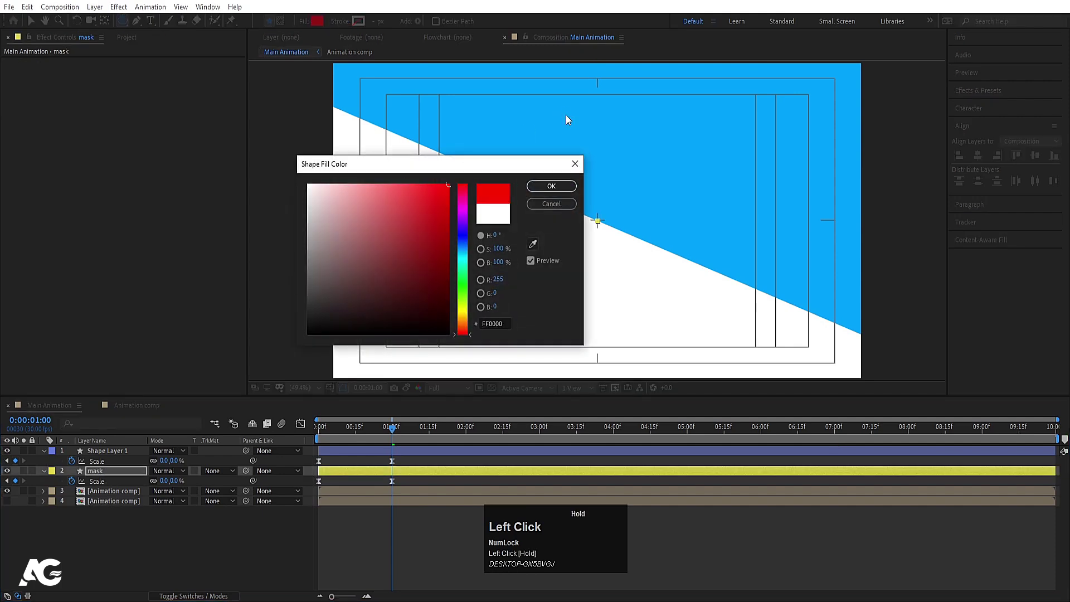
click(536, 183)
drag(165, 480, 184, 472)
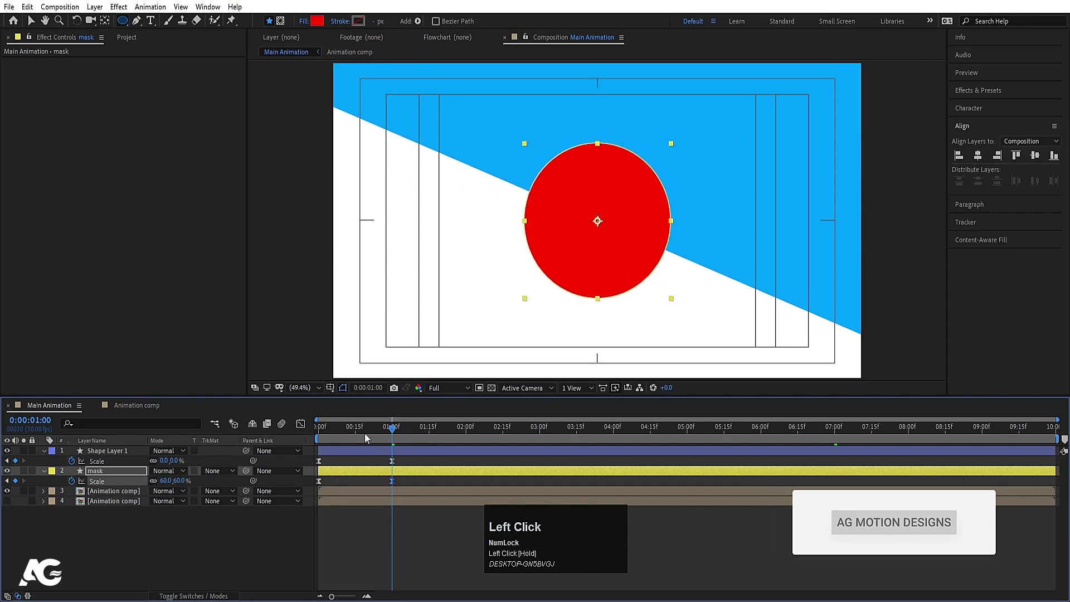
Preview the white and red ellipses shrinking together from 0 seconds.
drag(366, 433, 292, 433)
key(space)
key(space)
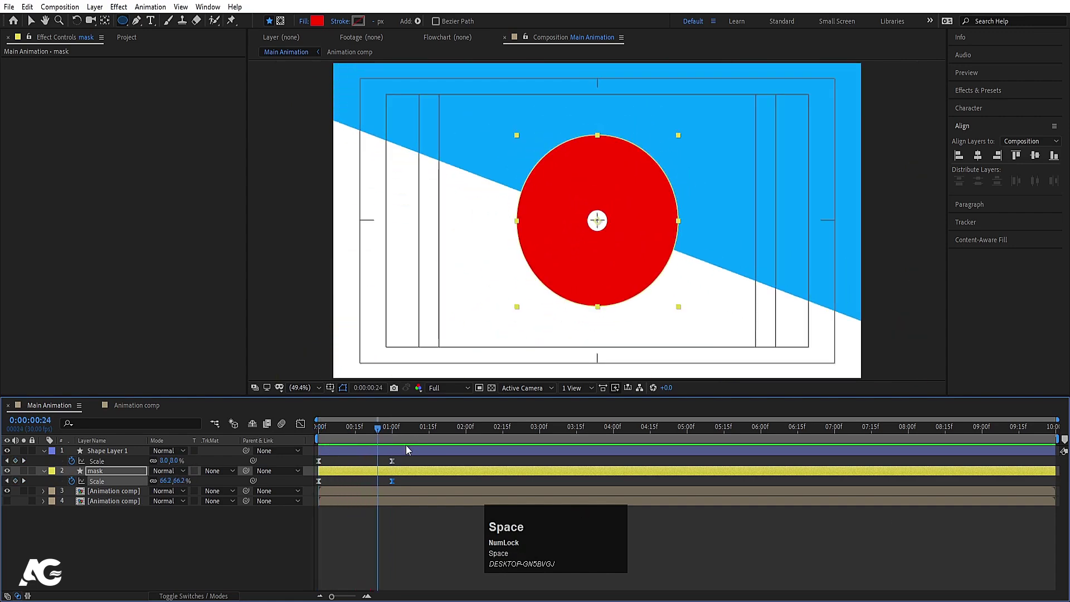
Shift the mask layer and its keyframes to start at 1 second, and extend the layer's in point back to 0 seconds.
click(390, 430)
drag(391, 435, 394, 436)
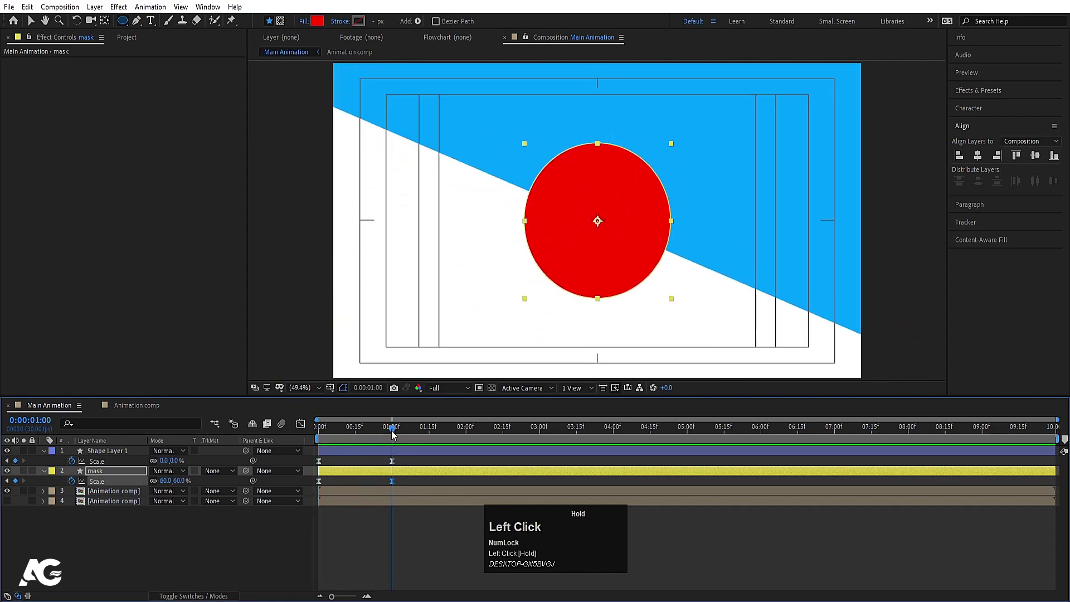
click(343, 469)
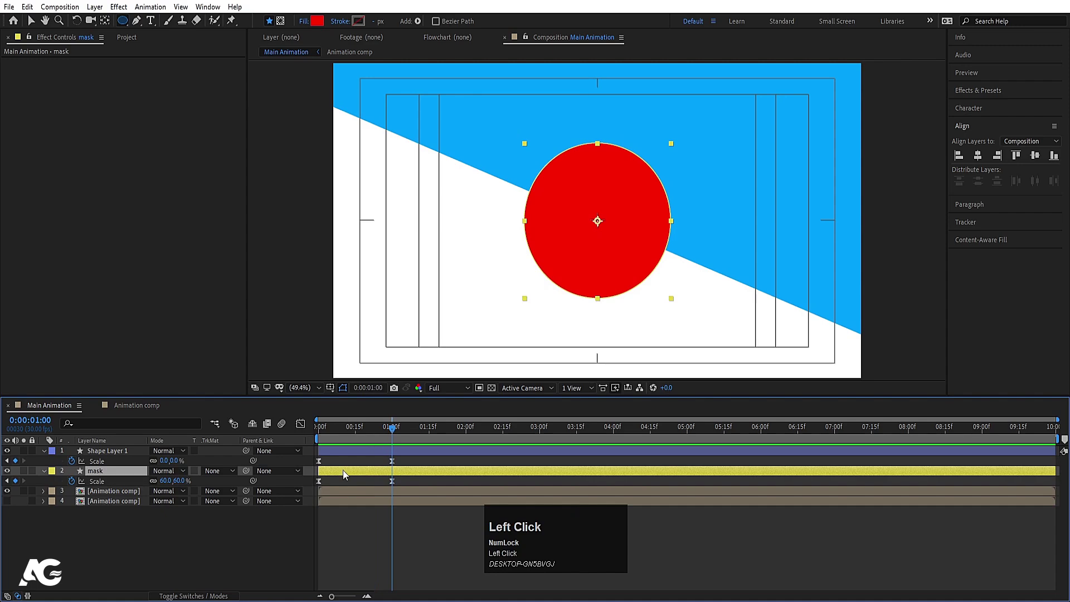
key(bracketleft)
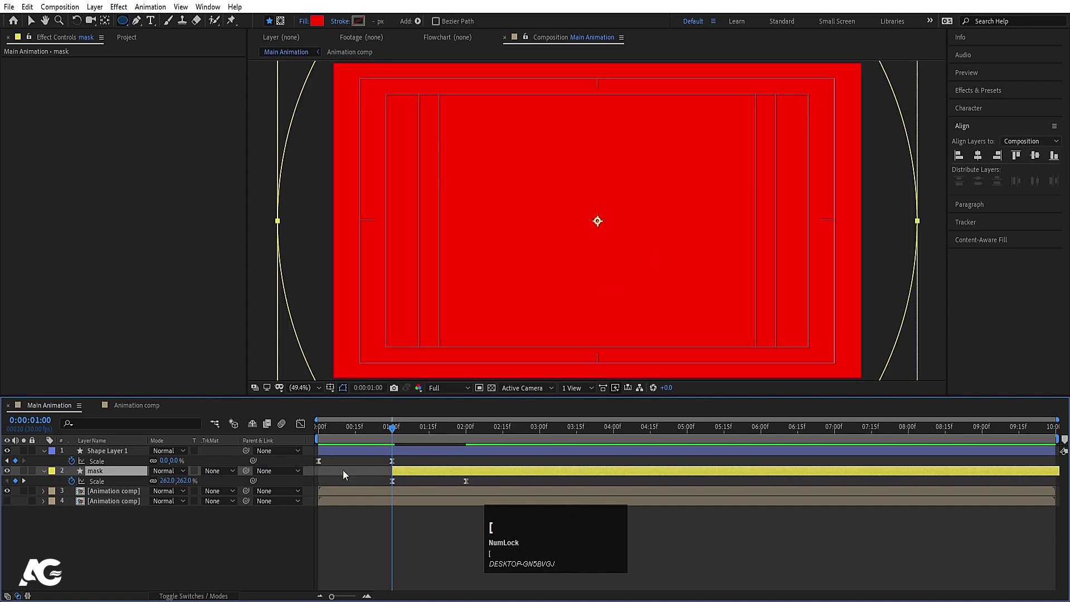
click(389, 469)
drag(389, 470, 319, 466)
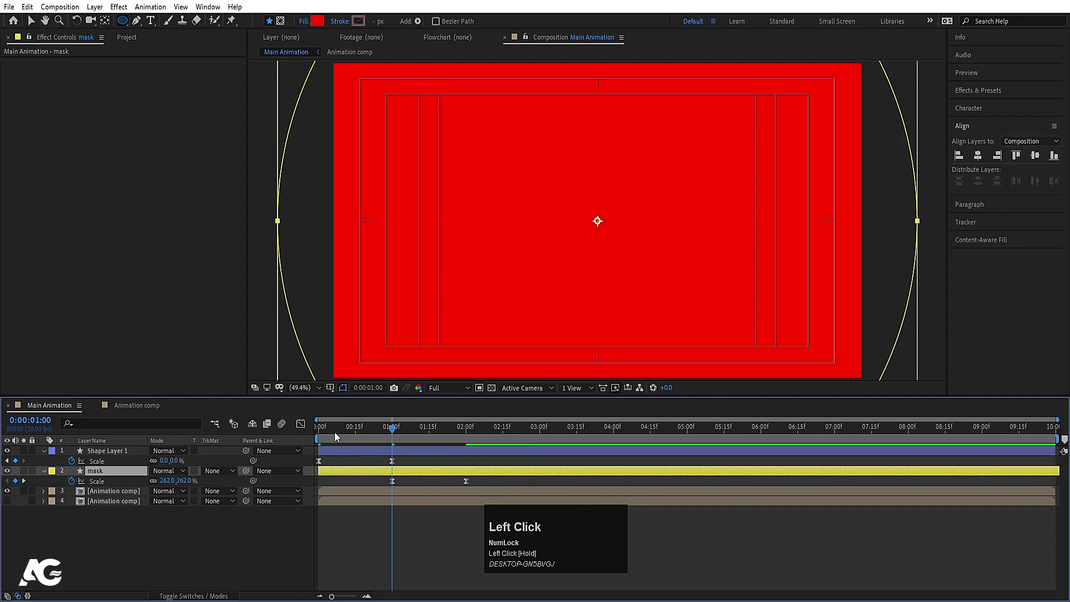
Preview the red mask ellipse's delayed shrinking animation.
key(space)
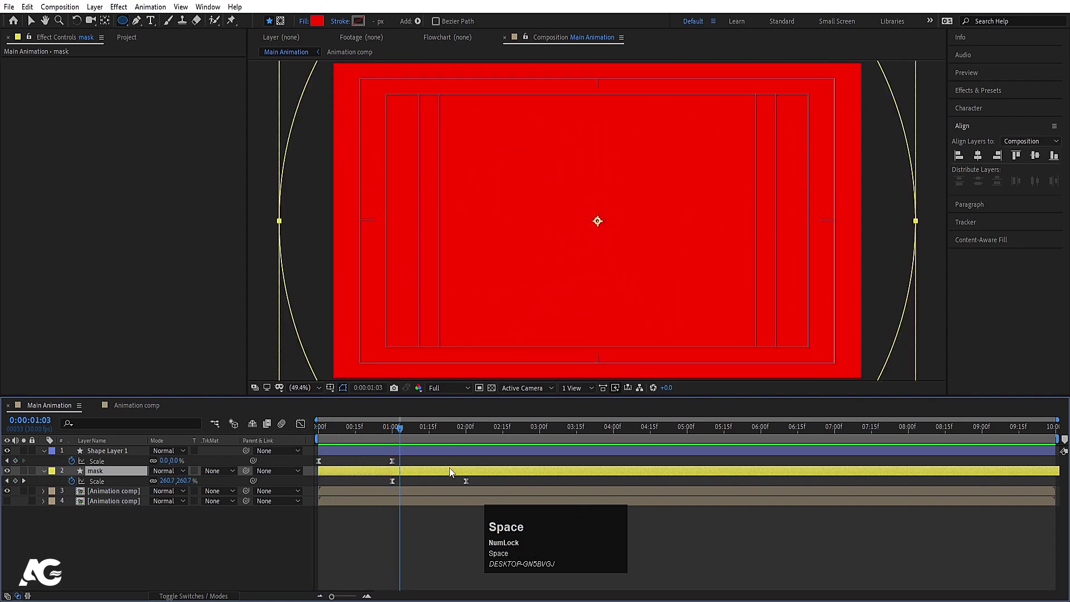
click(409, 471)
key(space)
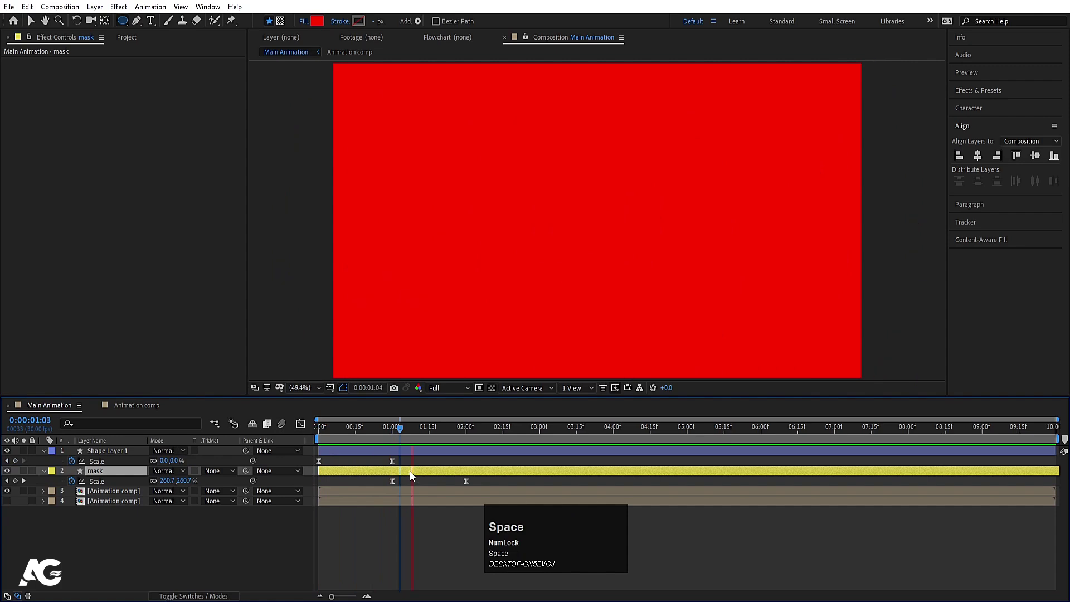
key(space)
key(space)
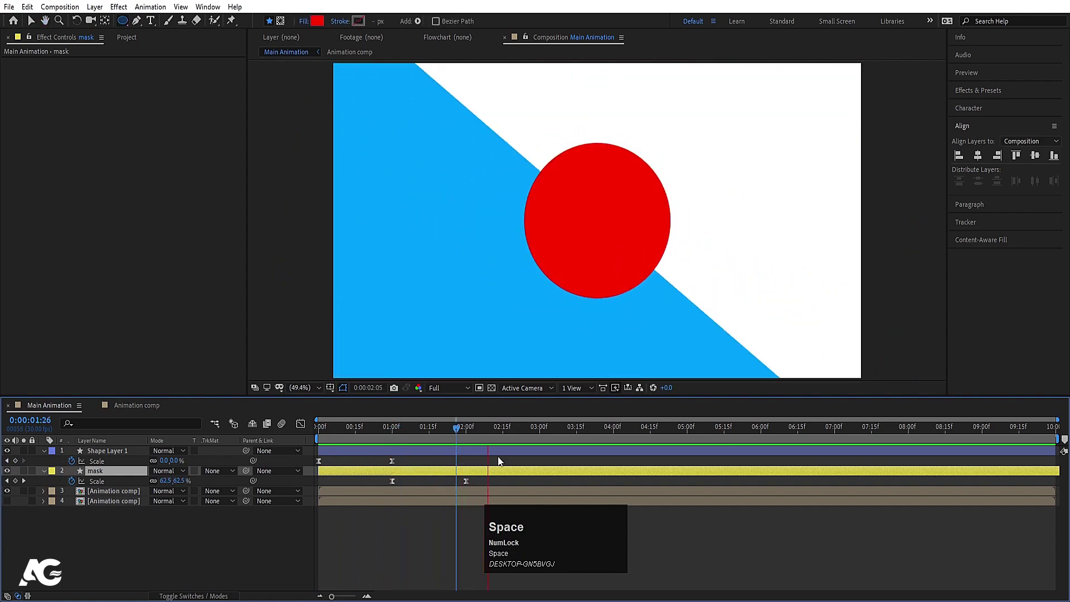
key(space)
Keyframe the mask layer's scale at 91% at 3 seconds and 30% at 4 seconds.
drag(542, 428, 540, 427)
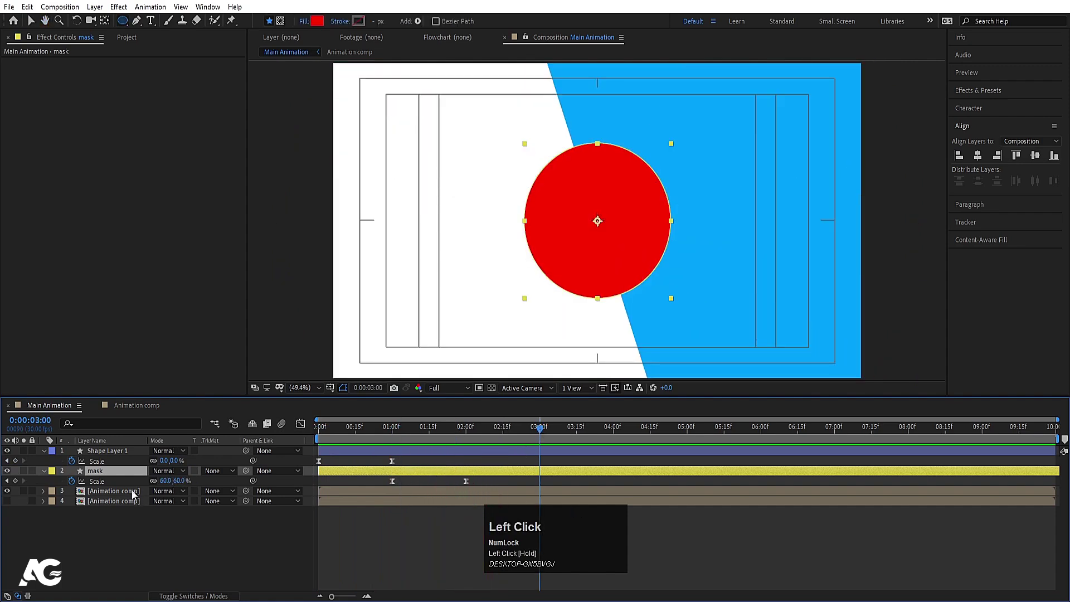
drag(166, 480, 239, 474)
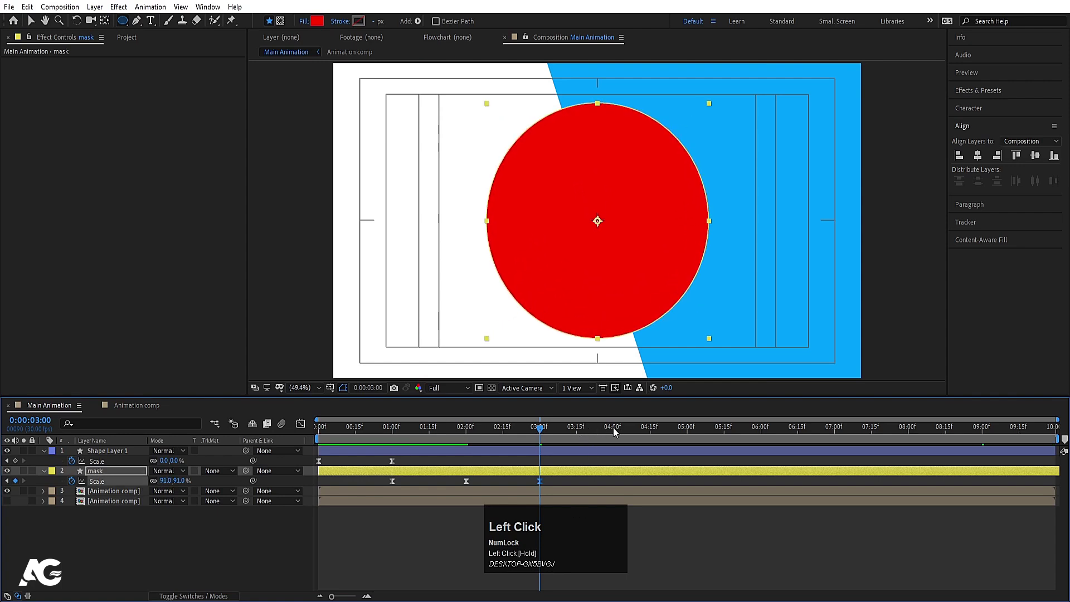
click(613, 430)
drag(168, 480, 137, 487)
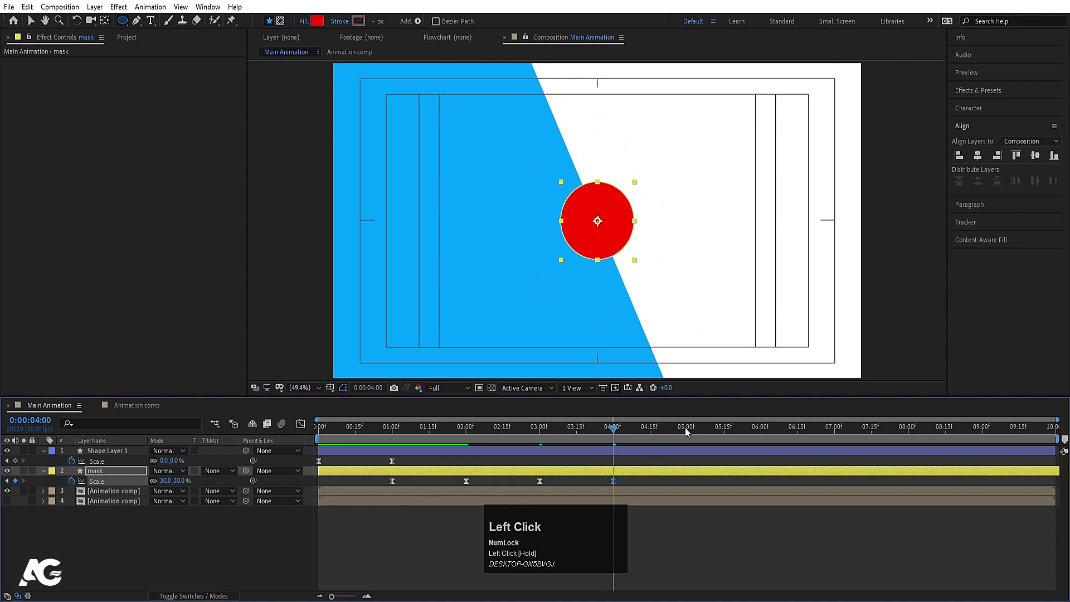
Keyframe the mask layer's scale at 81% at 5 seconds and 0% at 6 seconds.
click(685, 430)
drag(162, 481, 191, 482)
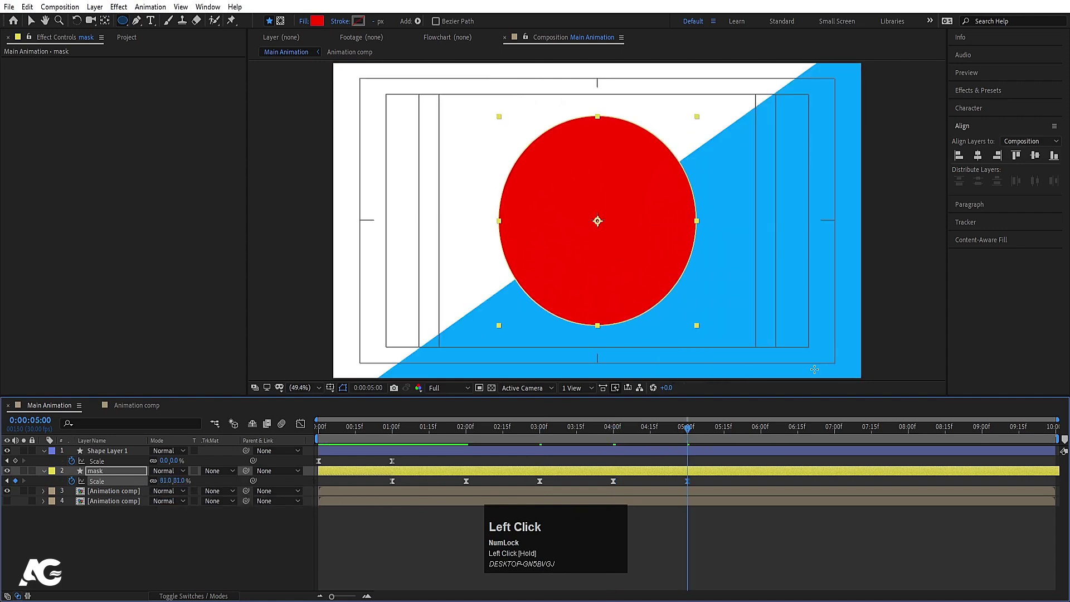
click(761, 430)
click(165, 480)
text(0)
key(Return)
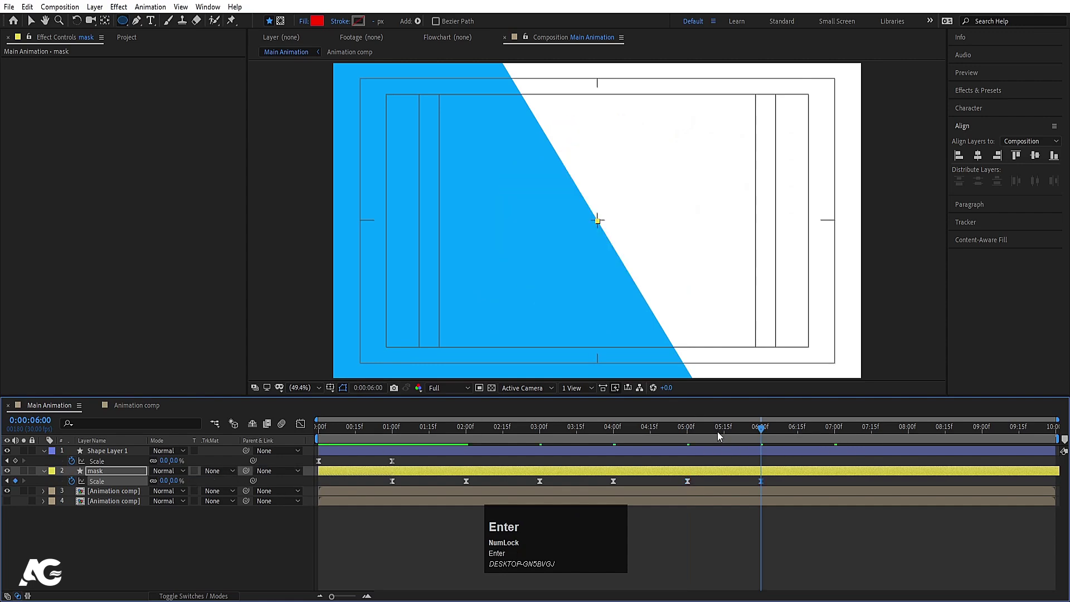
Easy-ease all of the mask layer's scale keyframes and lengthen their speed-graph handles for sharp peaks between keyframes.
drag(714, 429, 857, 481)
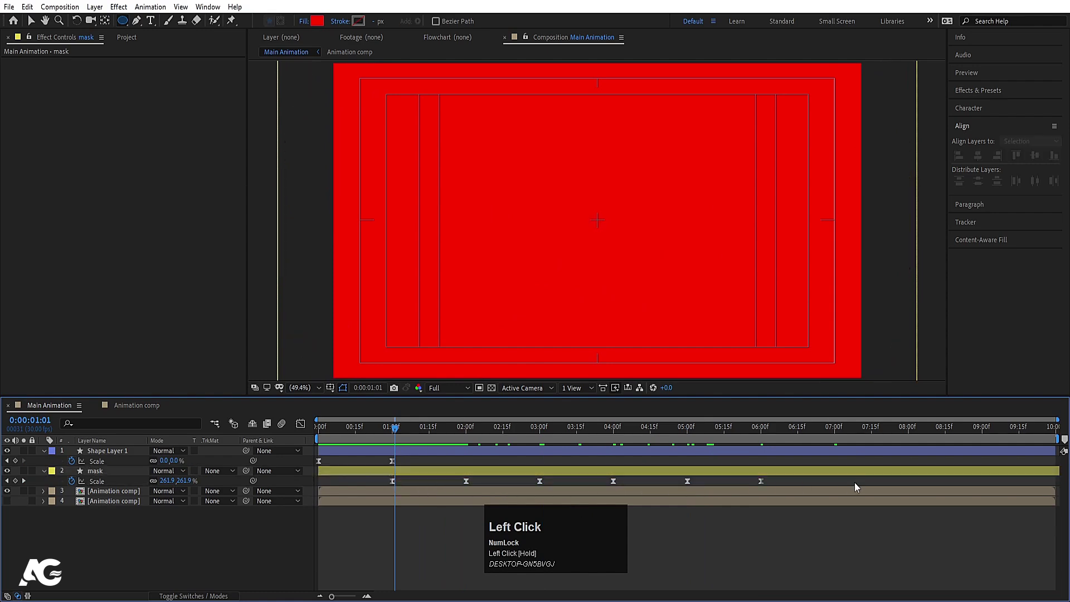
drag(375, 482, 811, 483)
key(space)
key(F9)
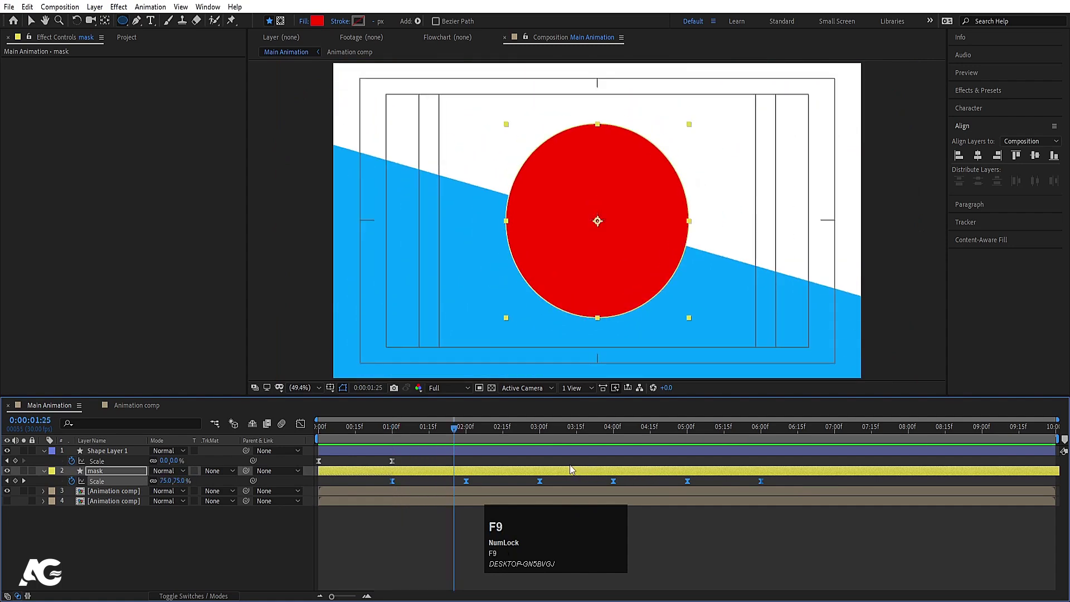
click(300, 423)
drag(821, 525, 422, 480)
Preview the mask ellipse's pulsing scale animation from about 1 second and leave the graph view.
click(397, 435)
key(space)
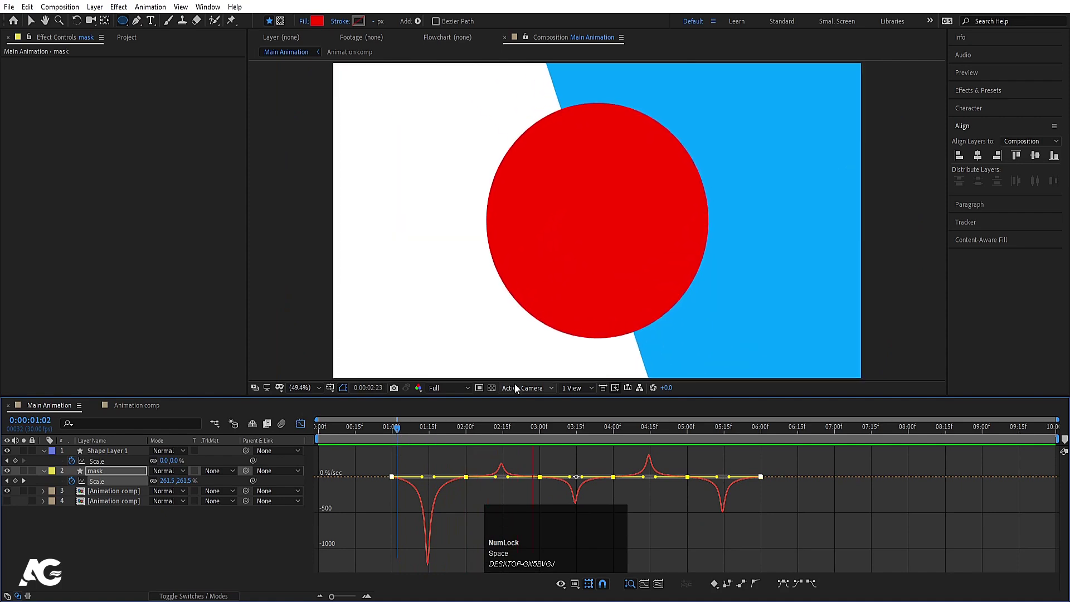
key(space)
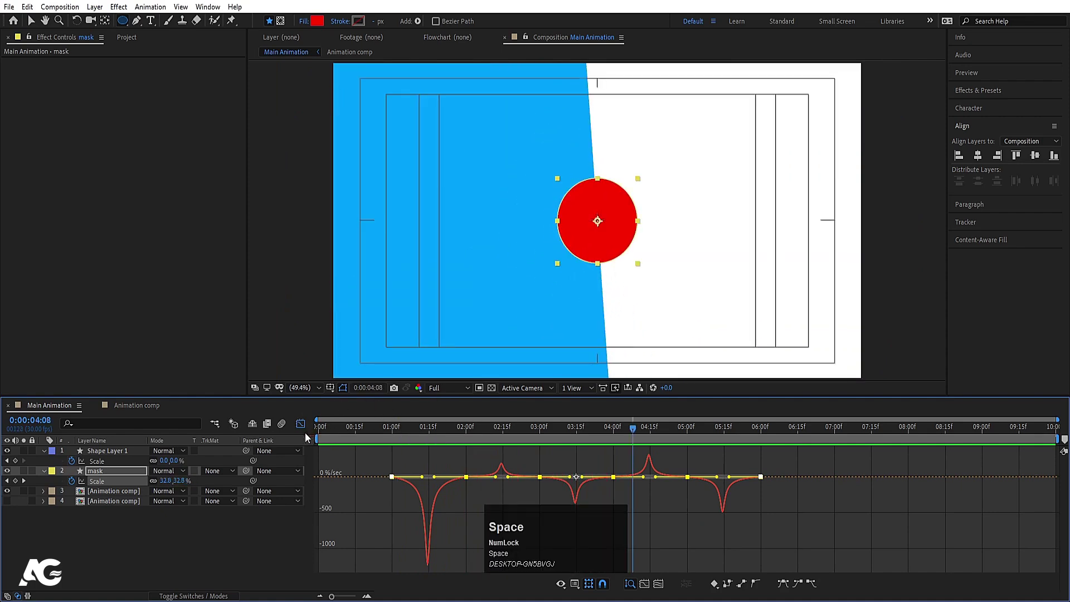
click(300, 423)
click(371, 553)
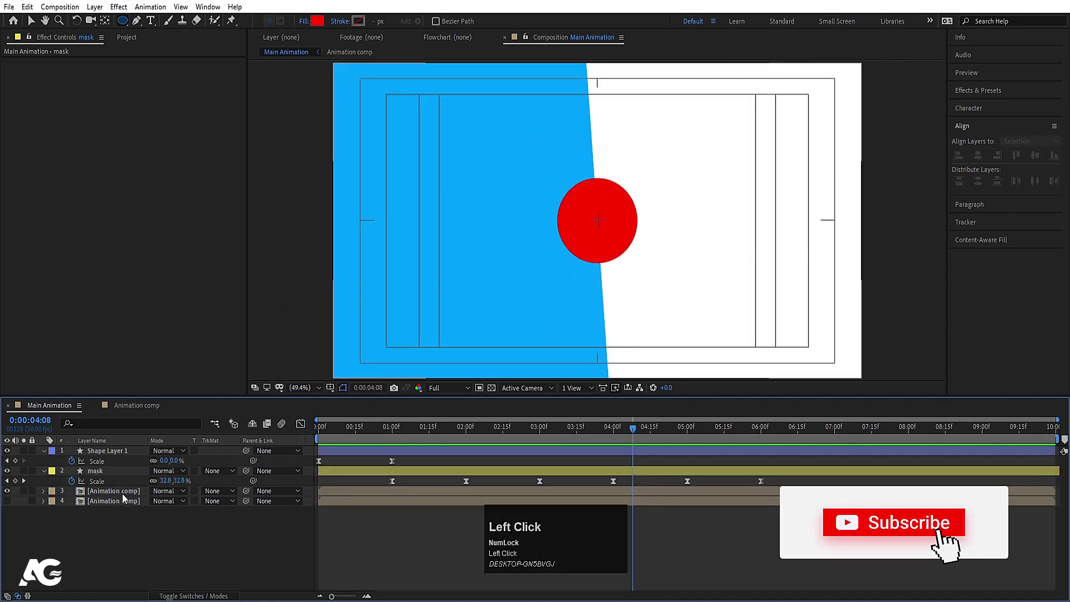
Apply an Alpha Matte from the mask layer to the upper Animation comp layer.
click(100, 493)
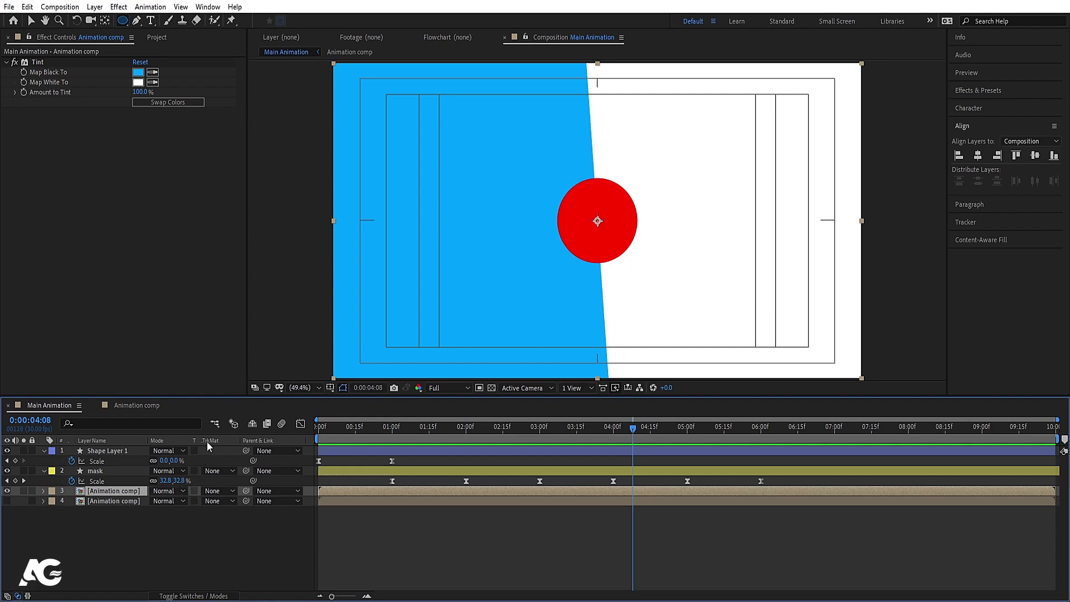
click(206, 457)
key(F4)
key(F4)
click(222, 490)
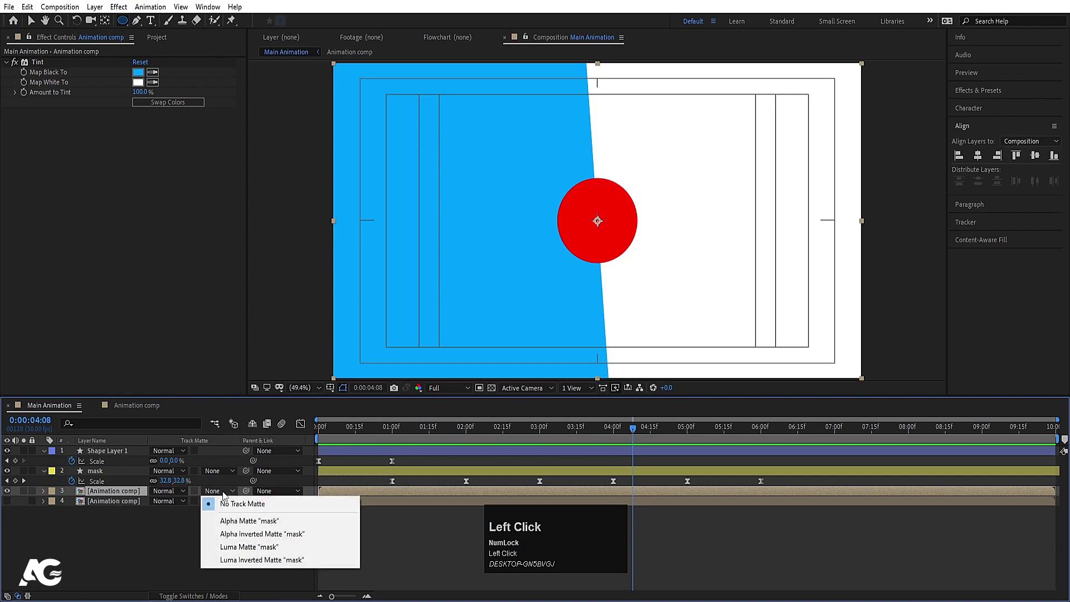
click(245, 521)
Preview the matted Animation comp layer from the start of the Main Animation timeline.
key(Home)
key(space)
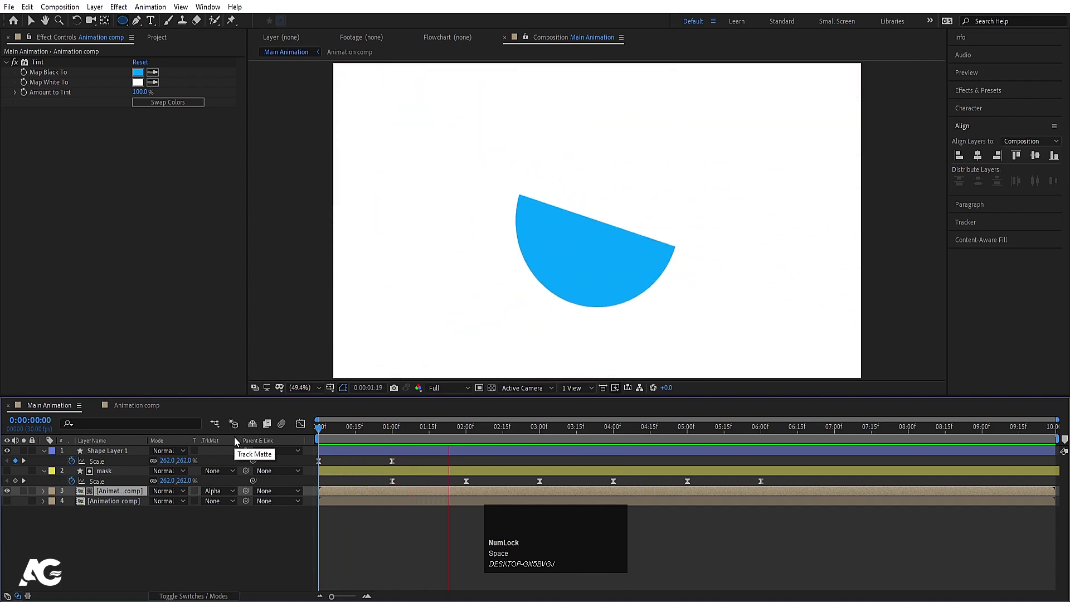
key(space)
click(120, 504)
key(space)
key(space)
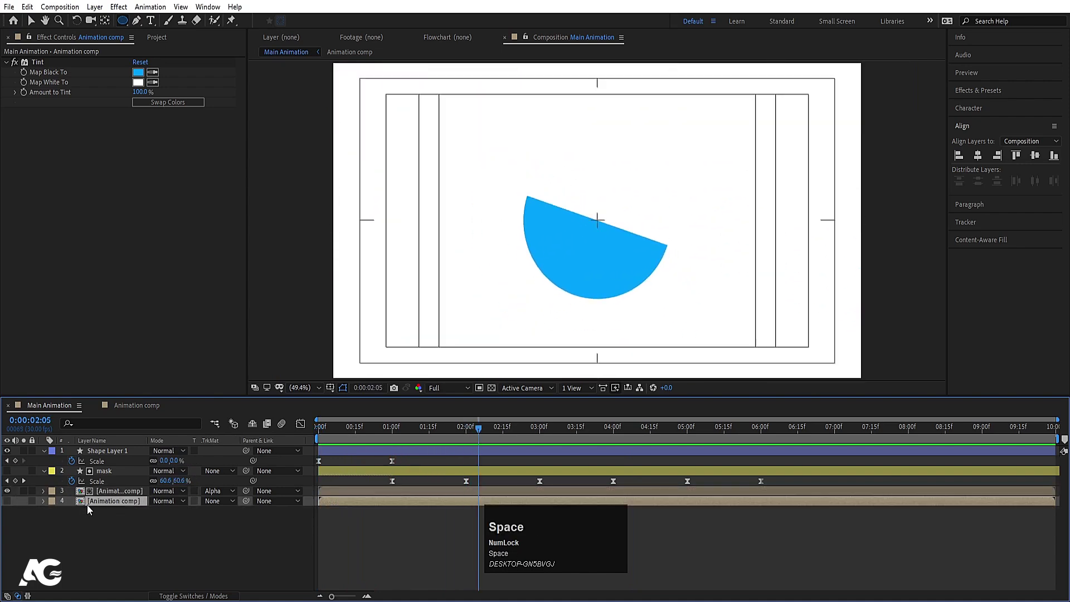
Make the lower Animation comp layer visible and mirror it with a horizontal scale of -100%.
click(7, 502)
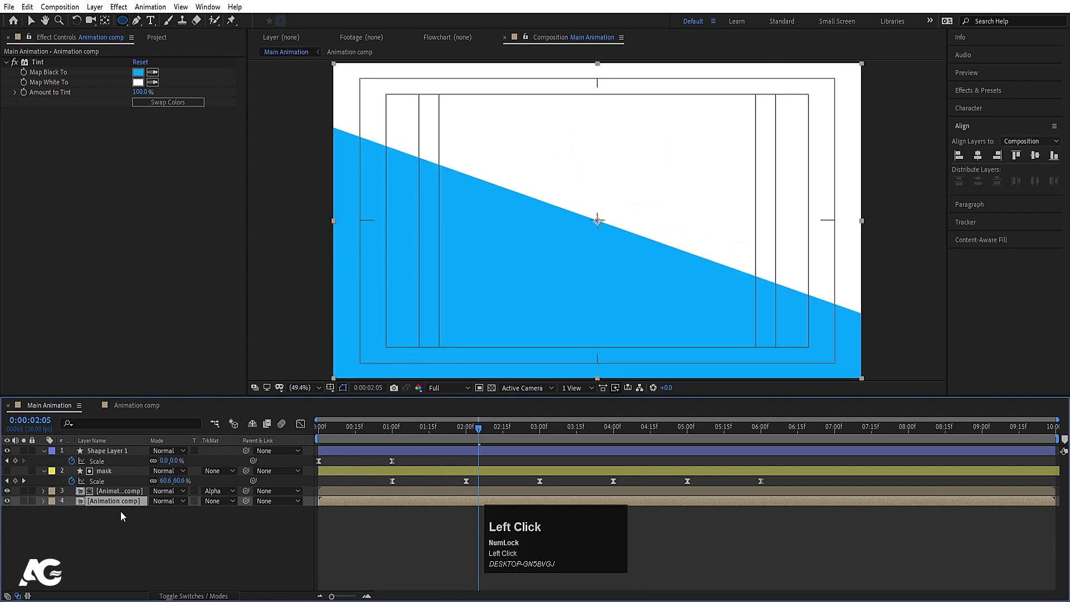
key(s)
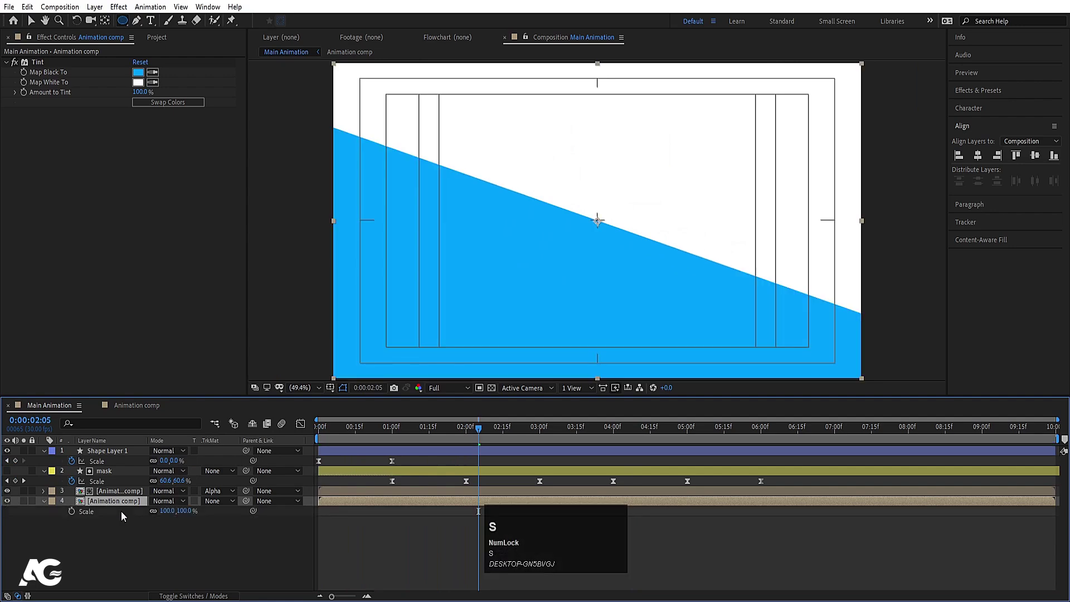
click(160, 511)
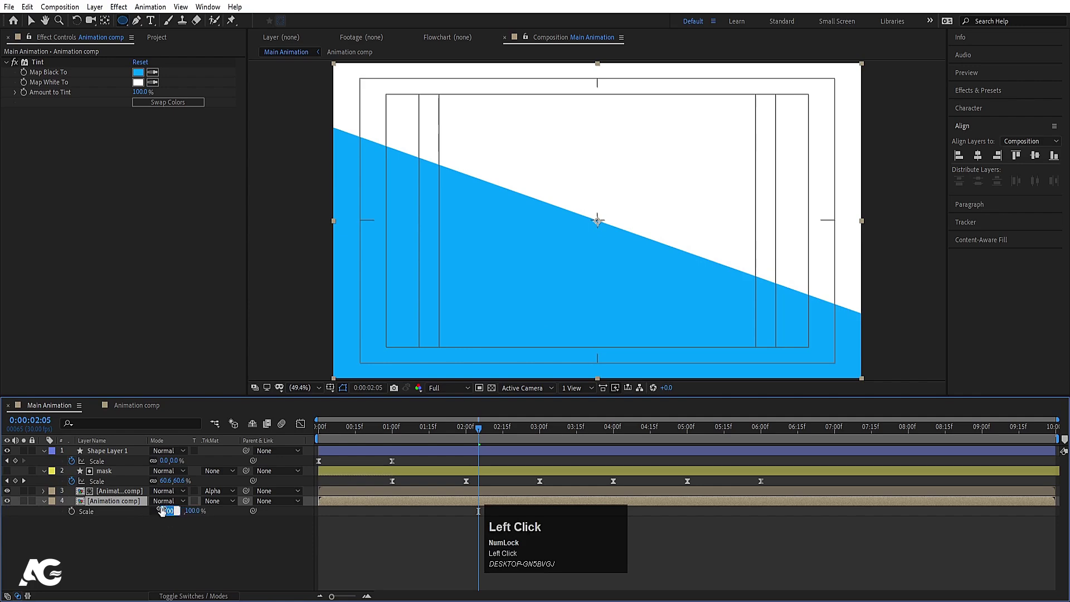
text(-)
key(Return)
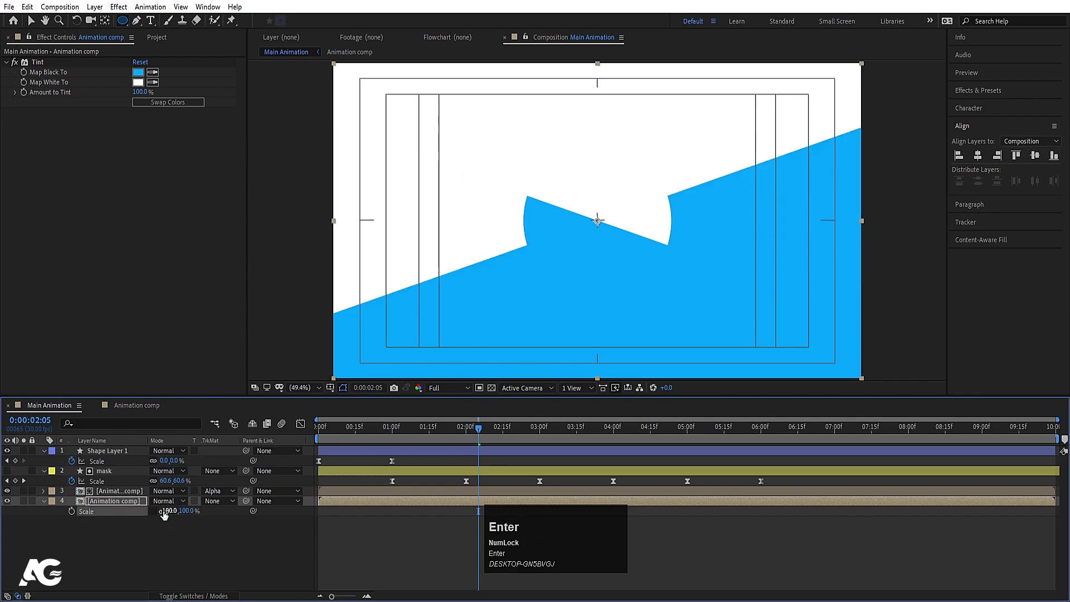
key(space)
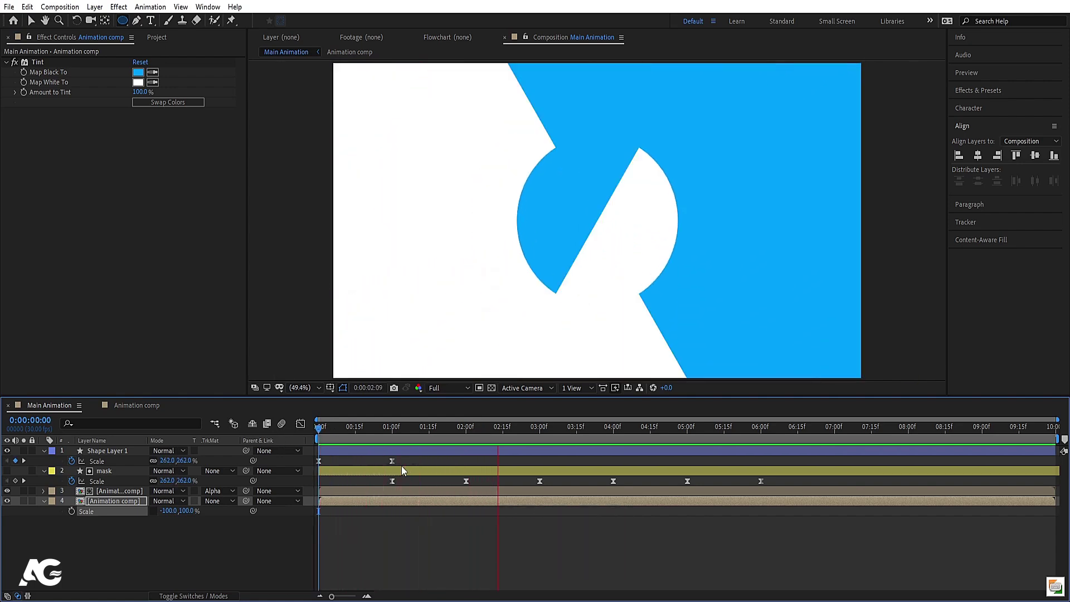
key(space)
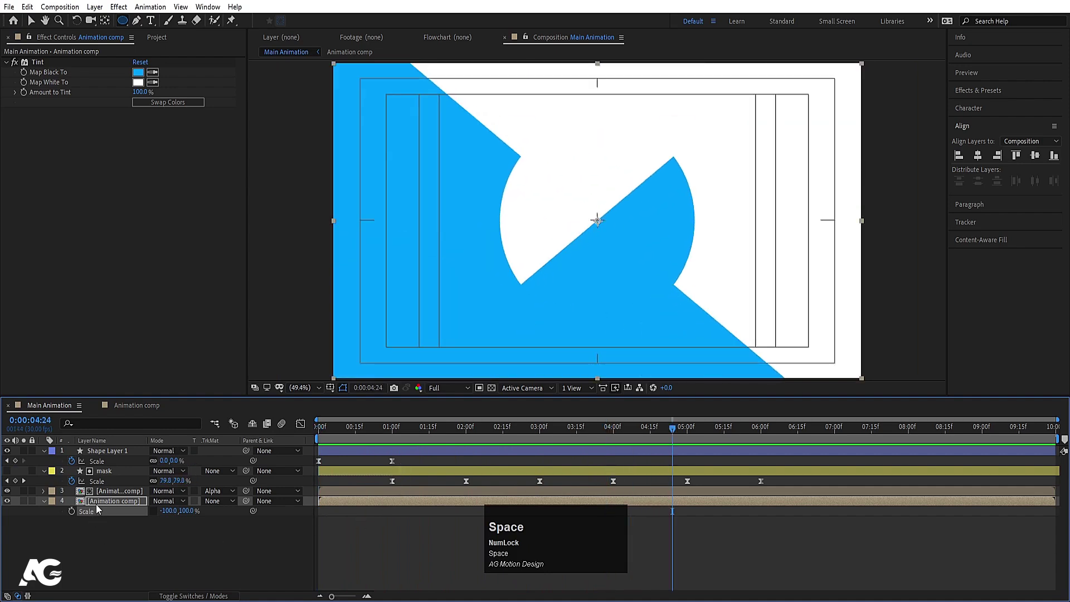
Duplicate Animation comp in the project and replace the bottom timeline layer with Animation comp 2.
key(ctrl+0)
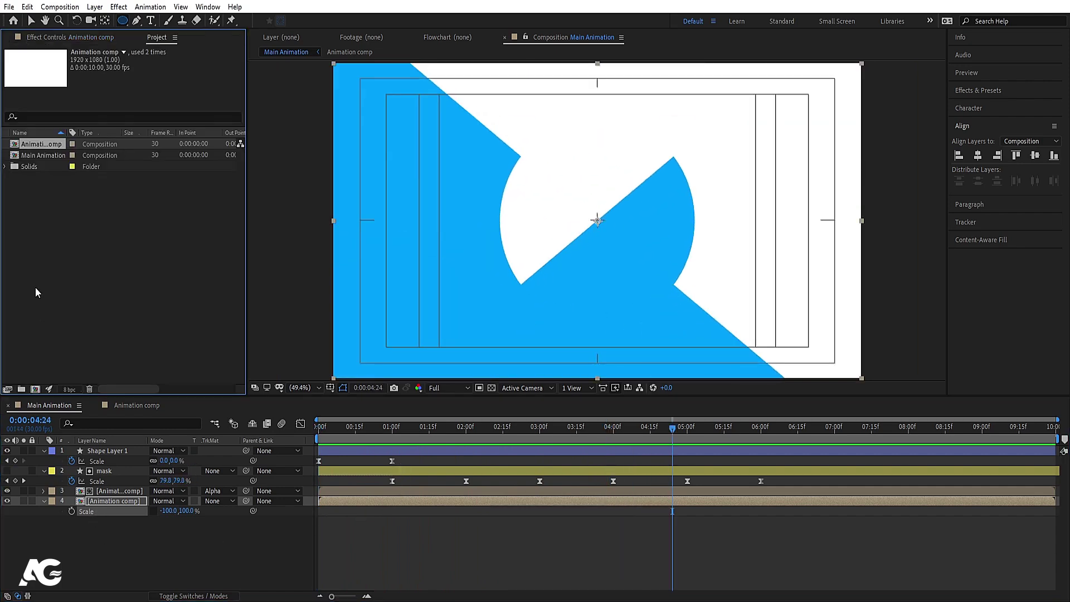
click(39, 145)
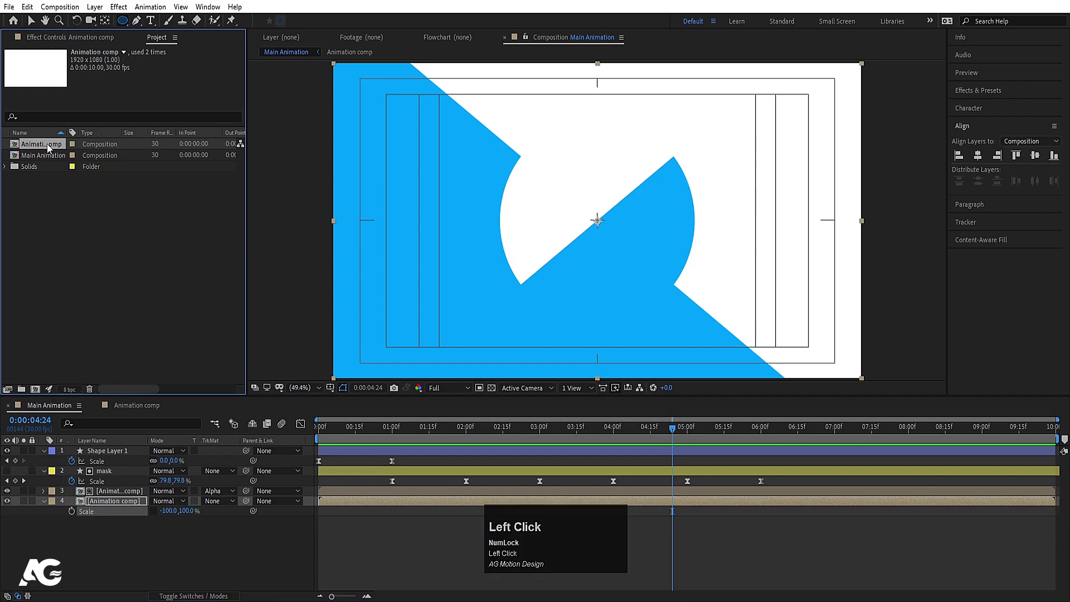
key(ctrl+d)
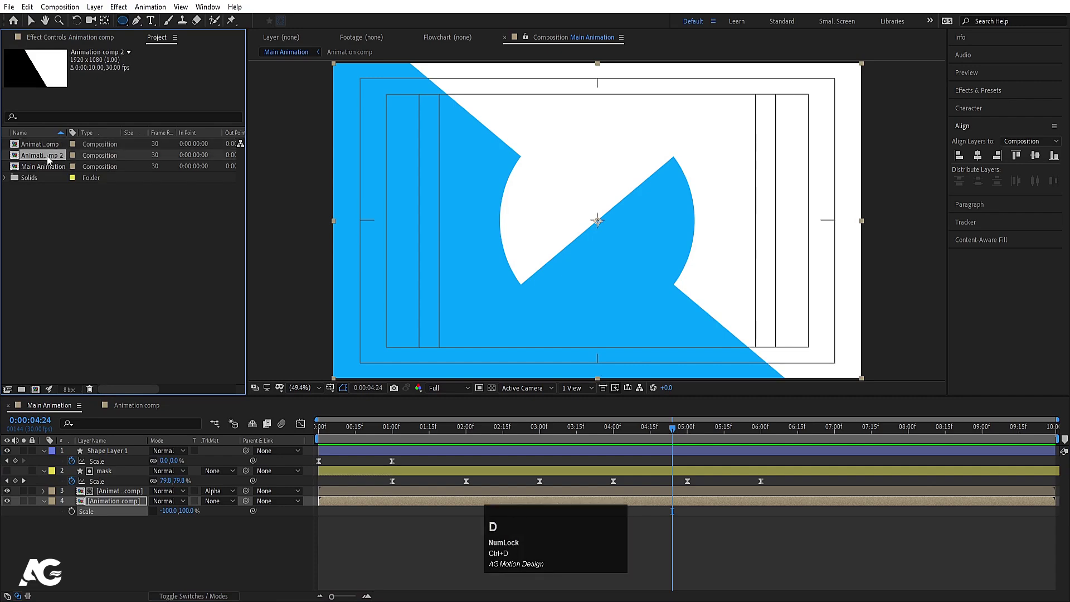
drag(44, 155, 125, 500)
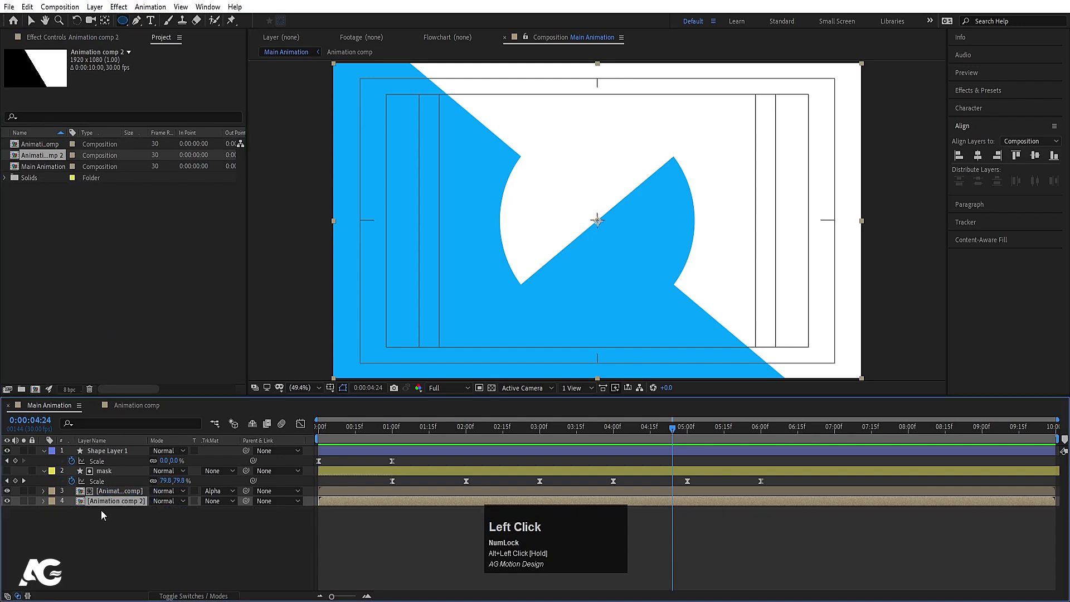
Open Animation comp 2 for editing and move the playhead to the start.
double_click(118, 502)
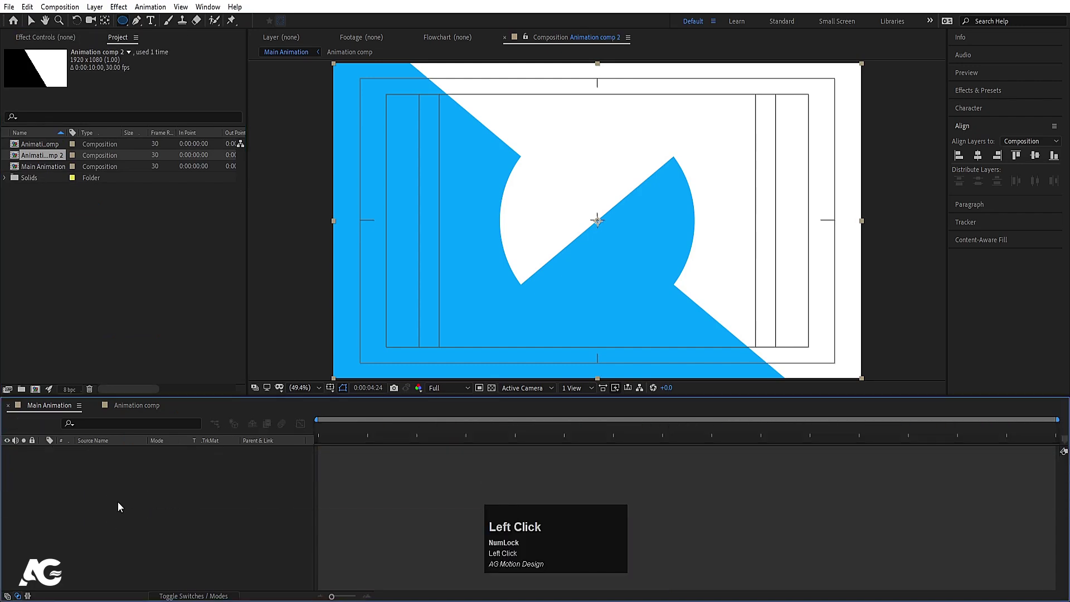
click(44, 450)
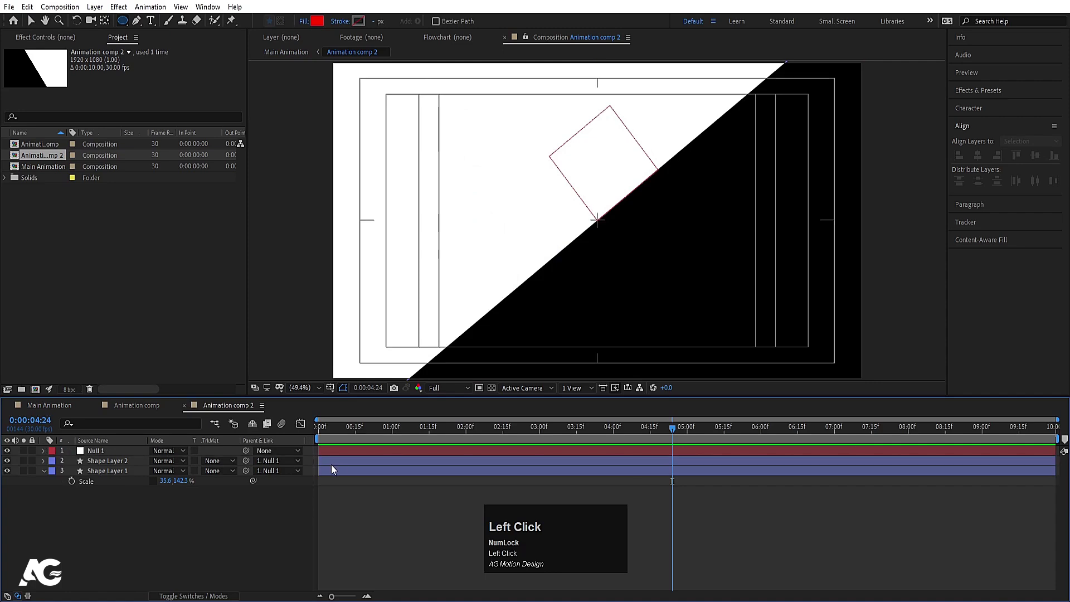
drag(342, 432, 261, 433)
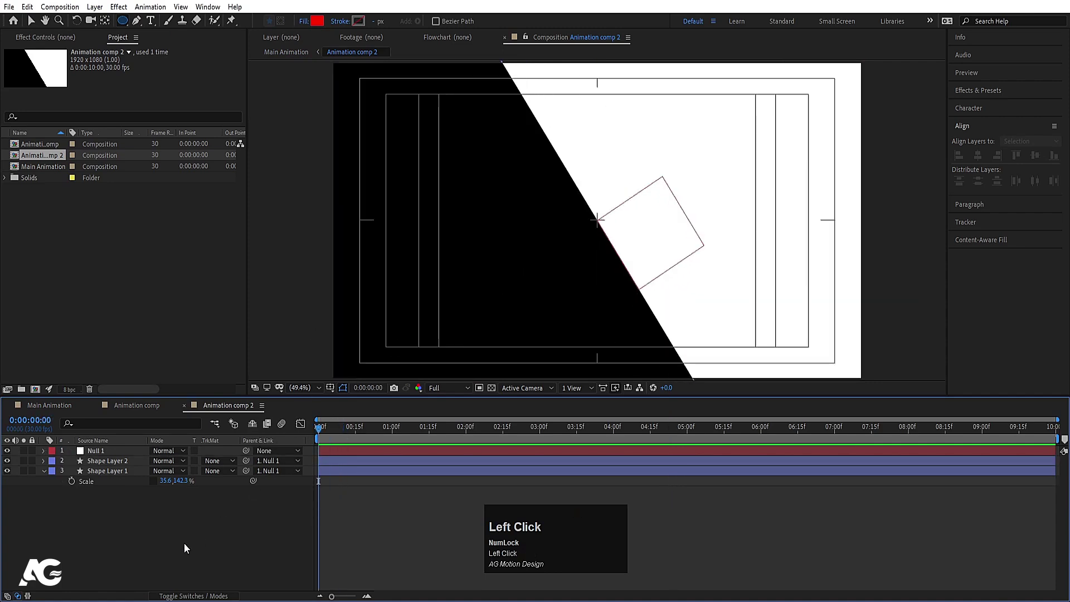
Activate the Pen tool and set the shape fill to None.
key(Num_Lock)
click(137, 21)
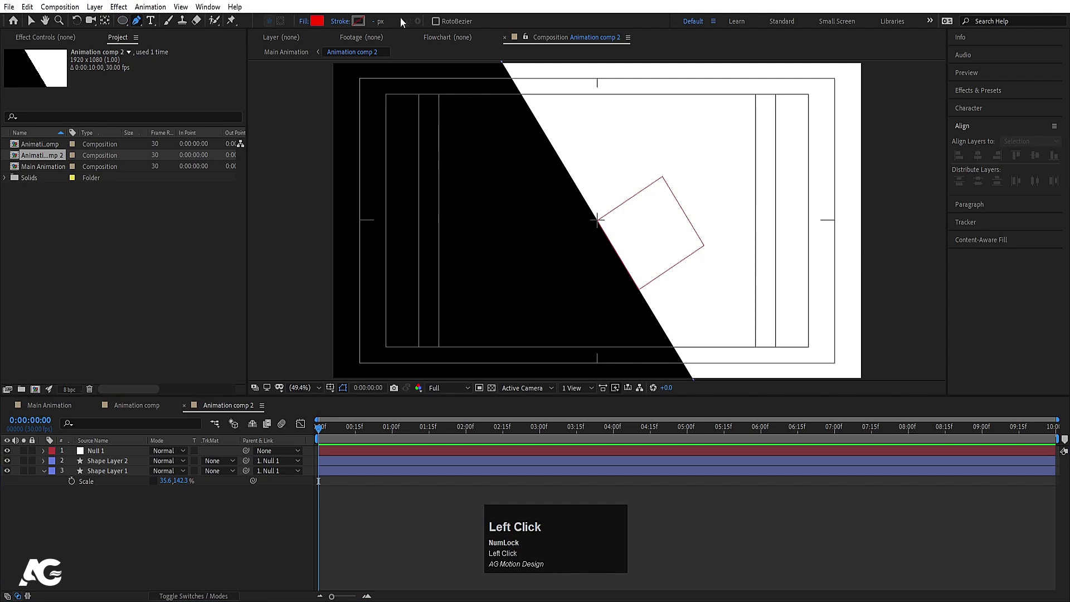
click(305, 20)
click(478, 268)
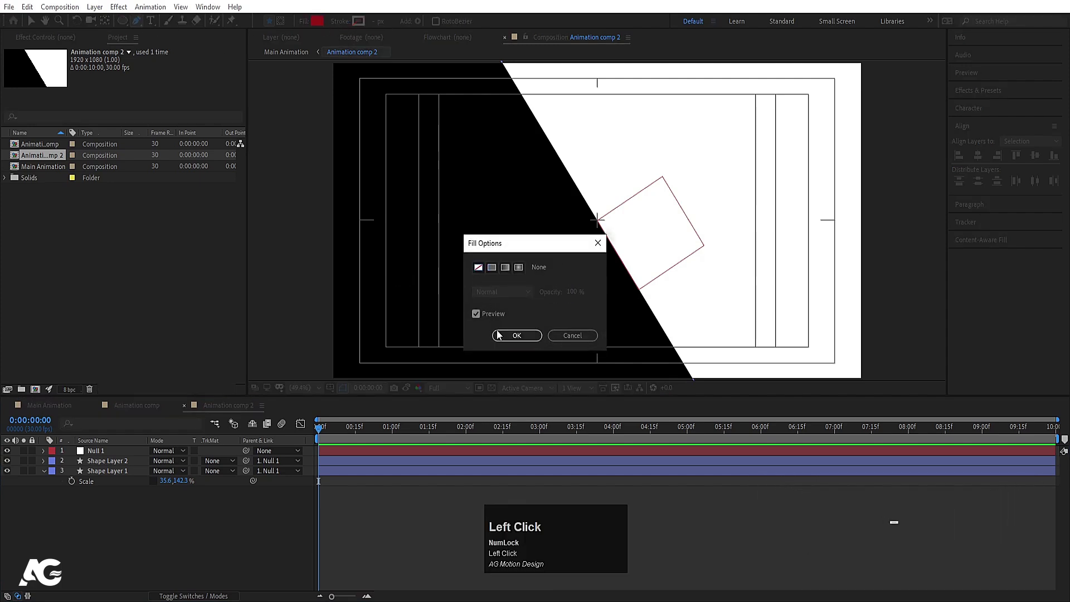
click(515, 333)
Set the shape stroke color to black, 000000.
click(358, 22)
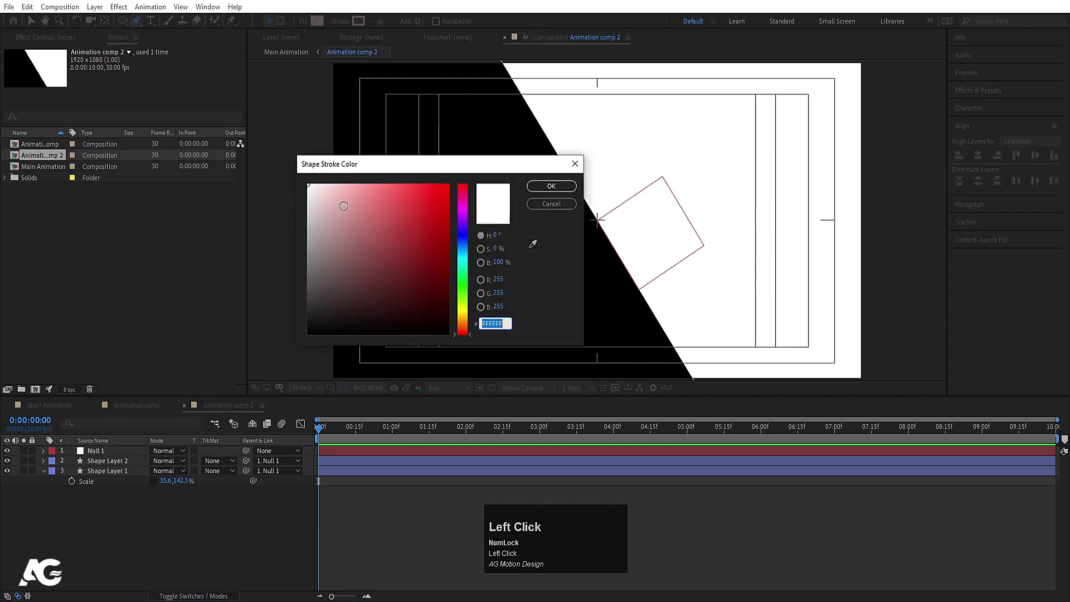
drag(327, 256, 307, 333)
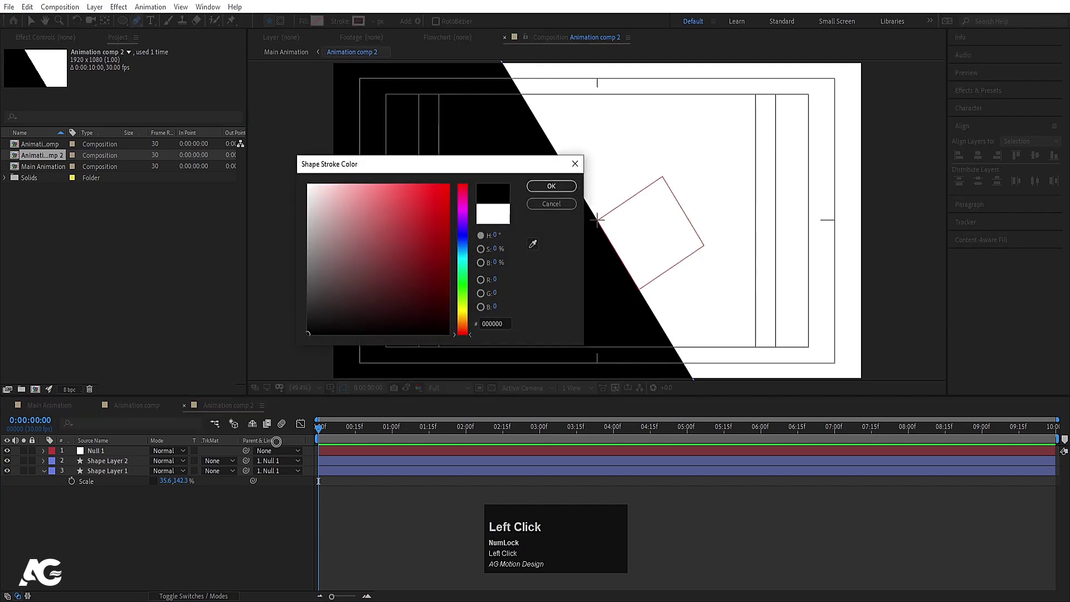
click(532, 187)
Set the stroke color to white, FFFFFF, and draw a slanted straight line over the black side, extending above and below the frame.
scroll(324, 188, down, 2)
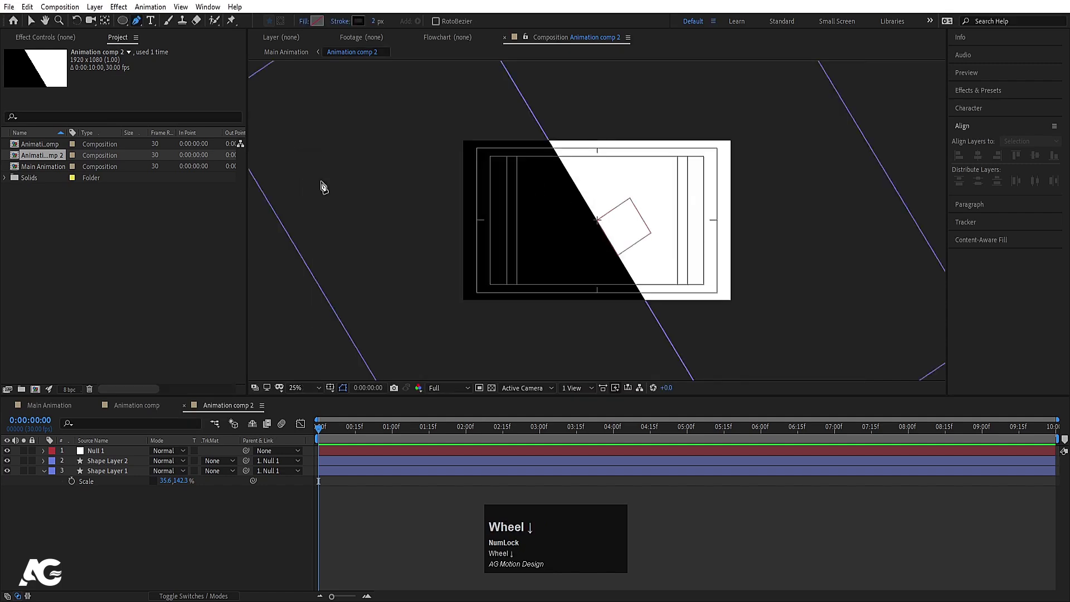
click(355, 22)
click(309, 185)
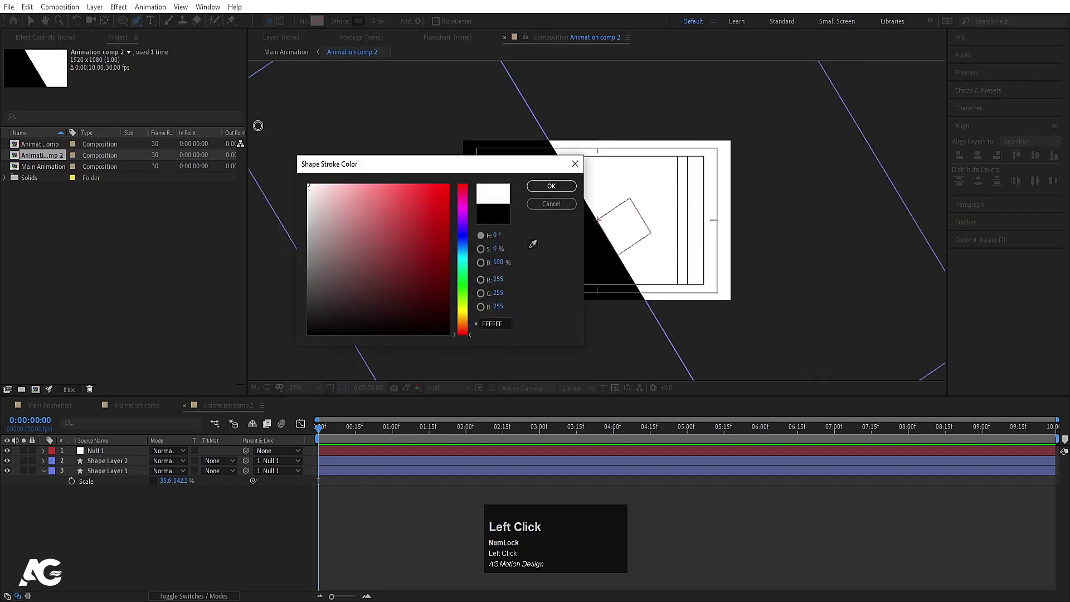
click(539, 187)
click(502, 118)
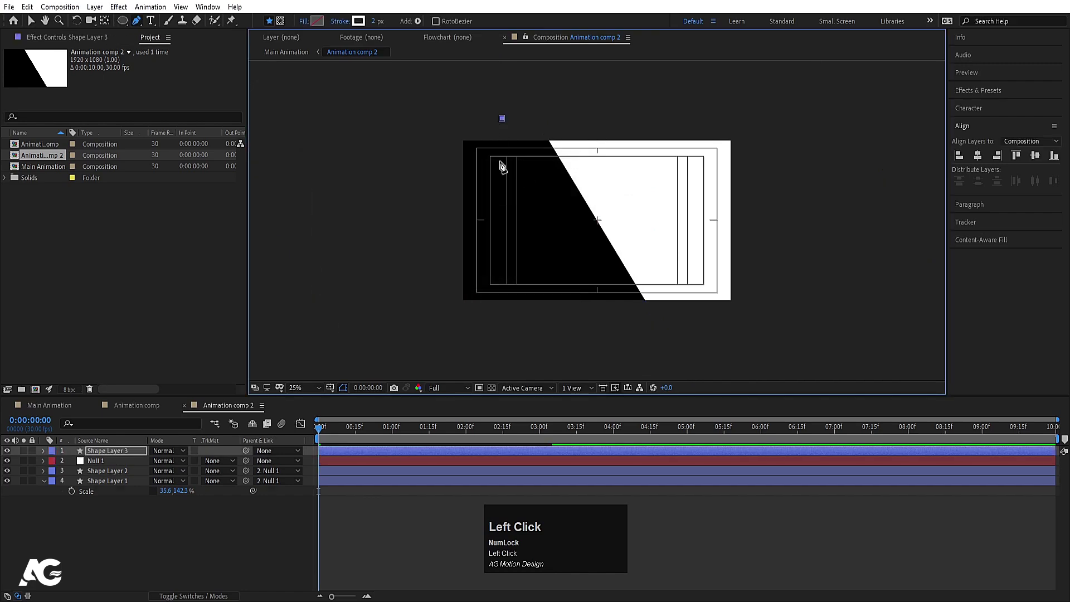
click(451, 335)
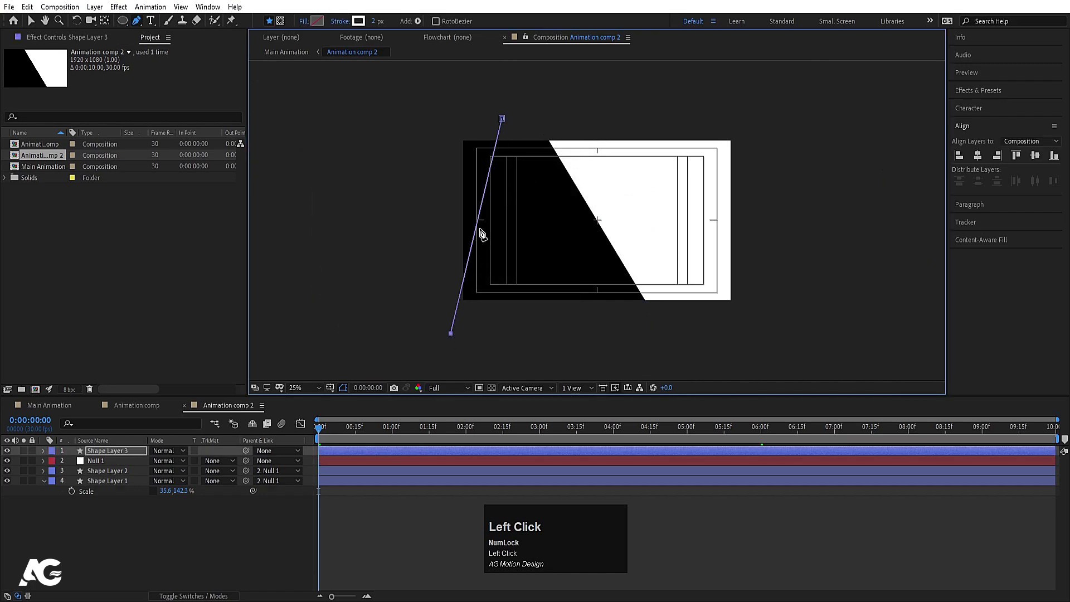
click(126, 528)
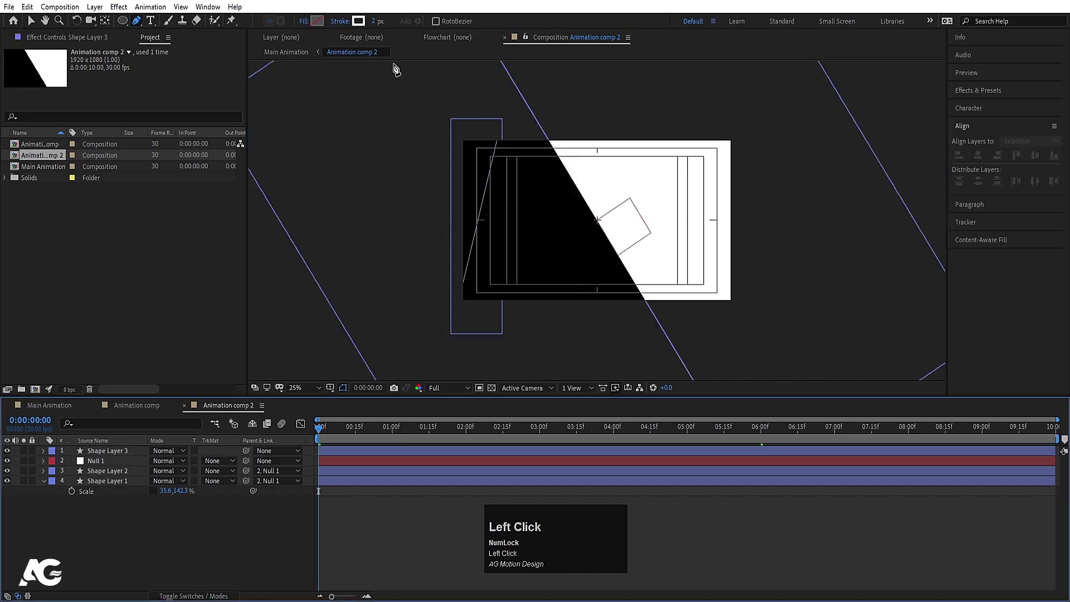
Set the slanted line's stroke width to 4 px.
click(301, 388)
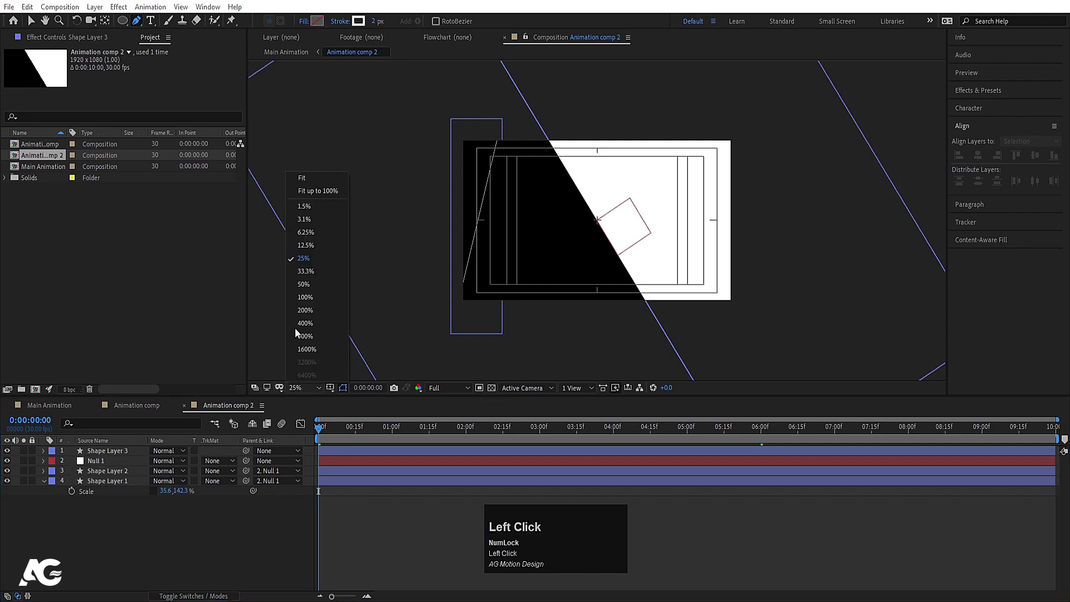
click(297, 185)
click(121, 451)
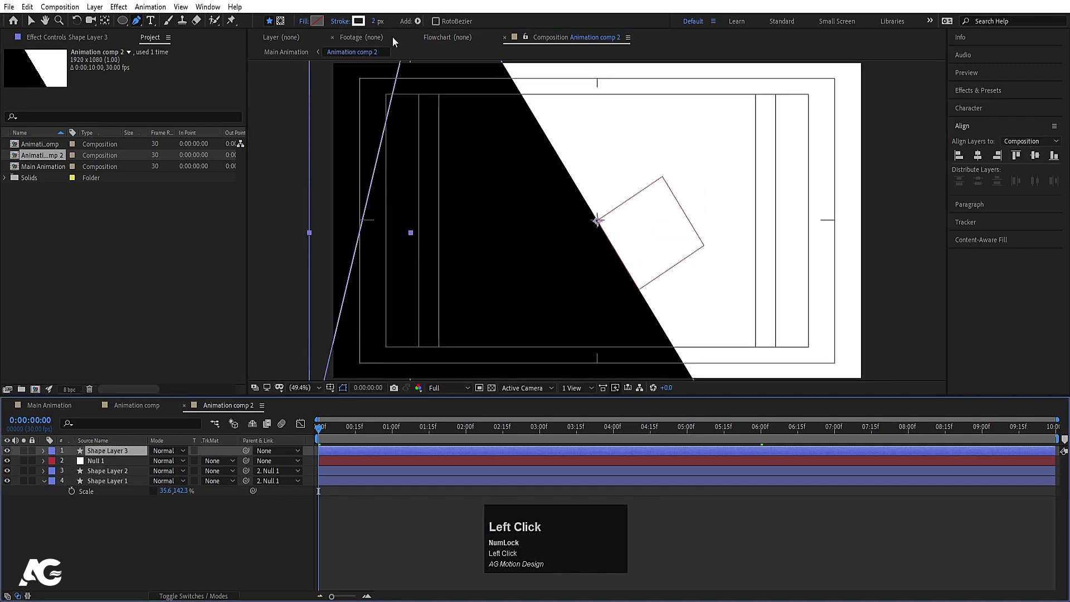
text(4)
key(Return)
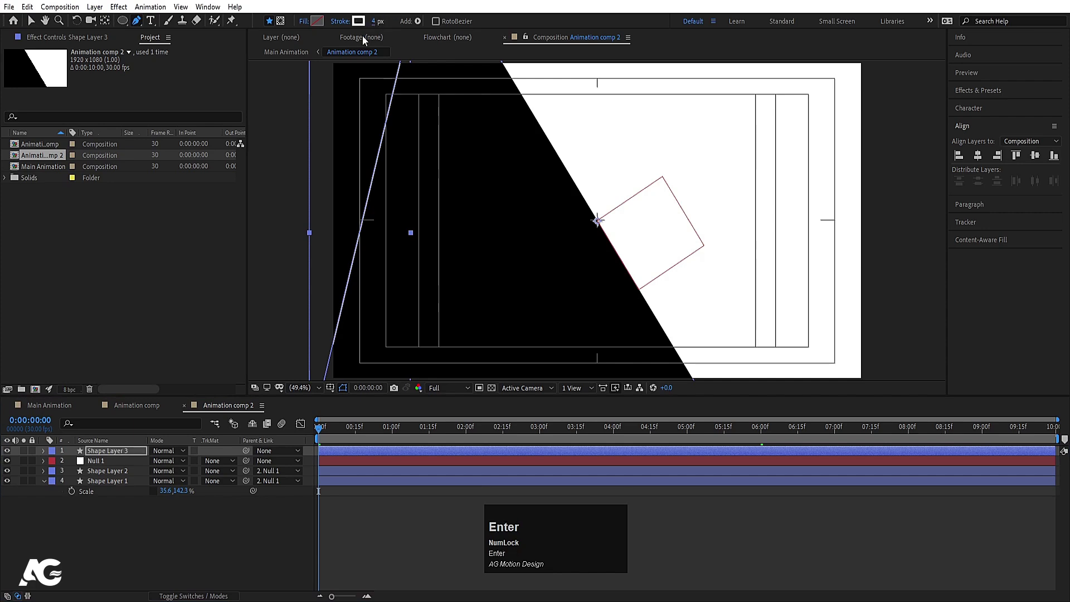
Add a Repeater to the slanted line's shape layer and expand the Repeater's transform properties.
click(43, 451)
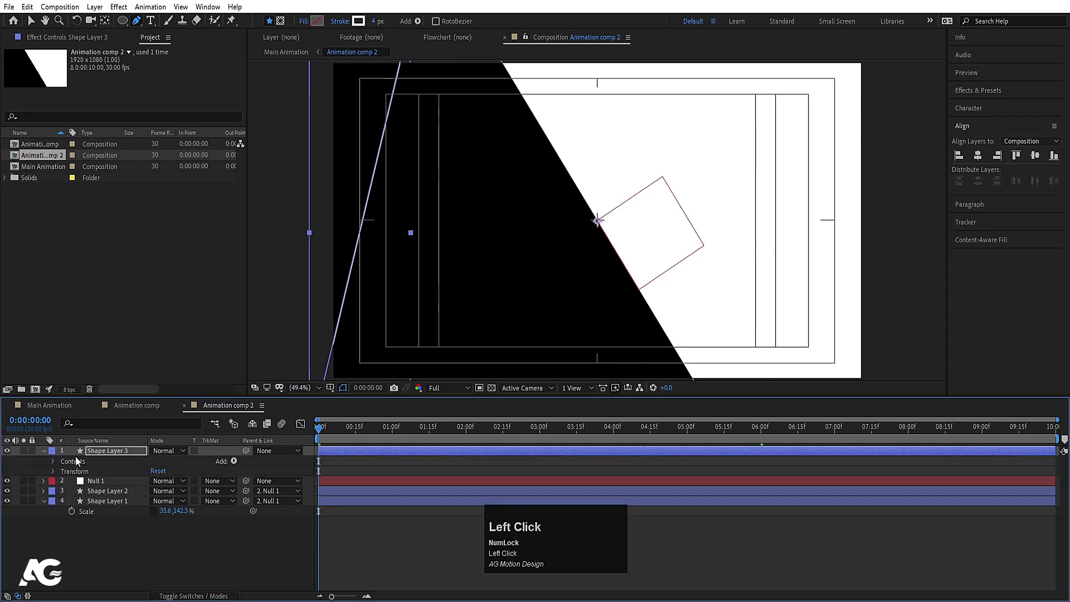
click(232, 461)
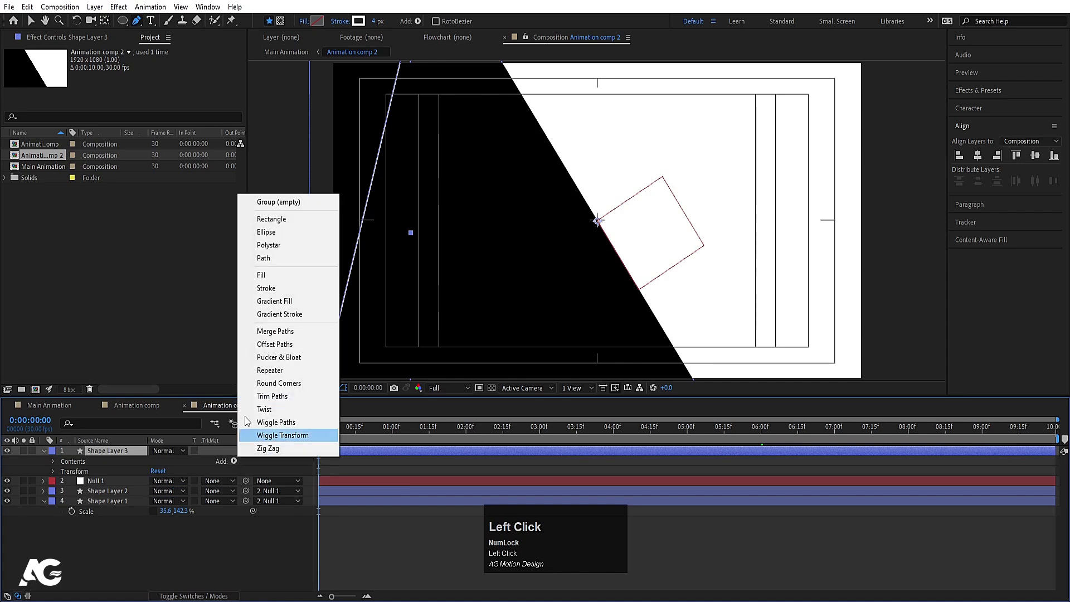
click(263, 370)
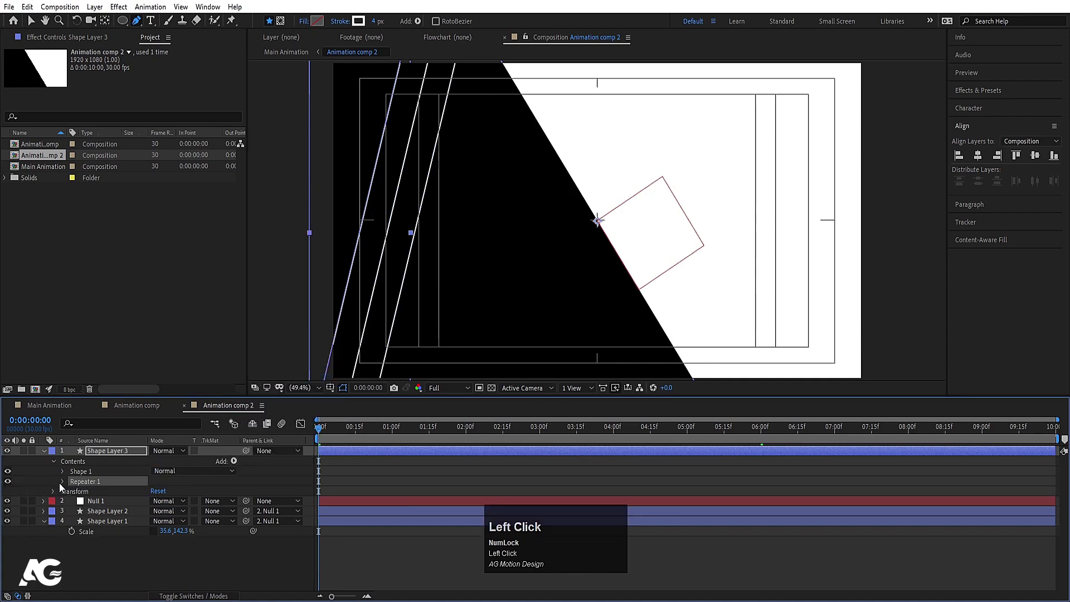
click(60, 482)
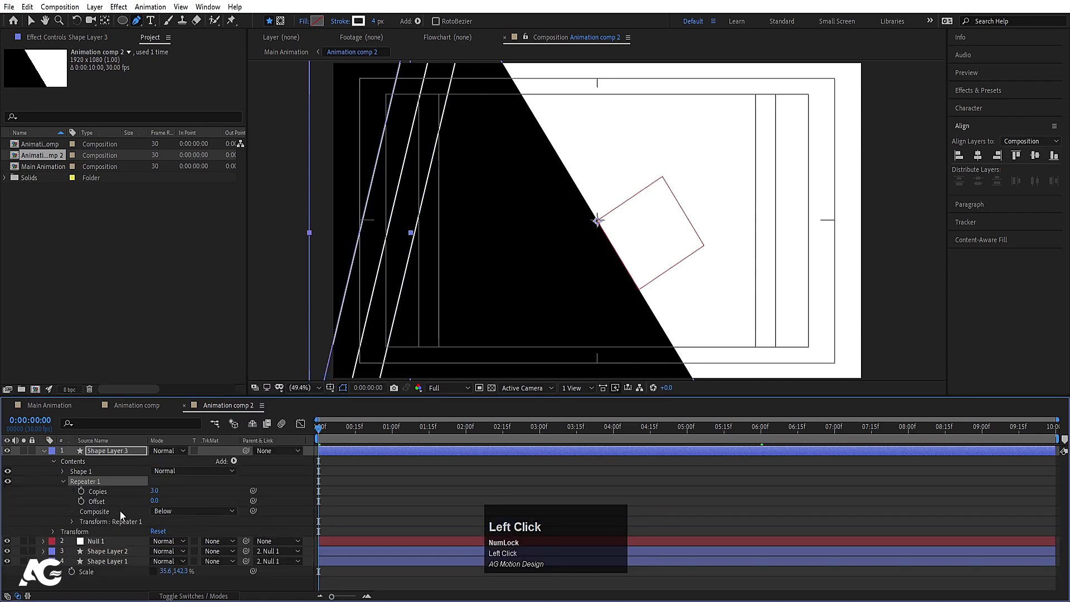
click(72, 521)
Set the Repeater's horizontal position to 10.
click(157, 540)
text(10)
key(Return)
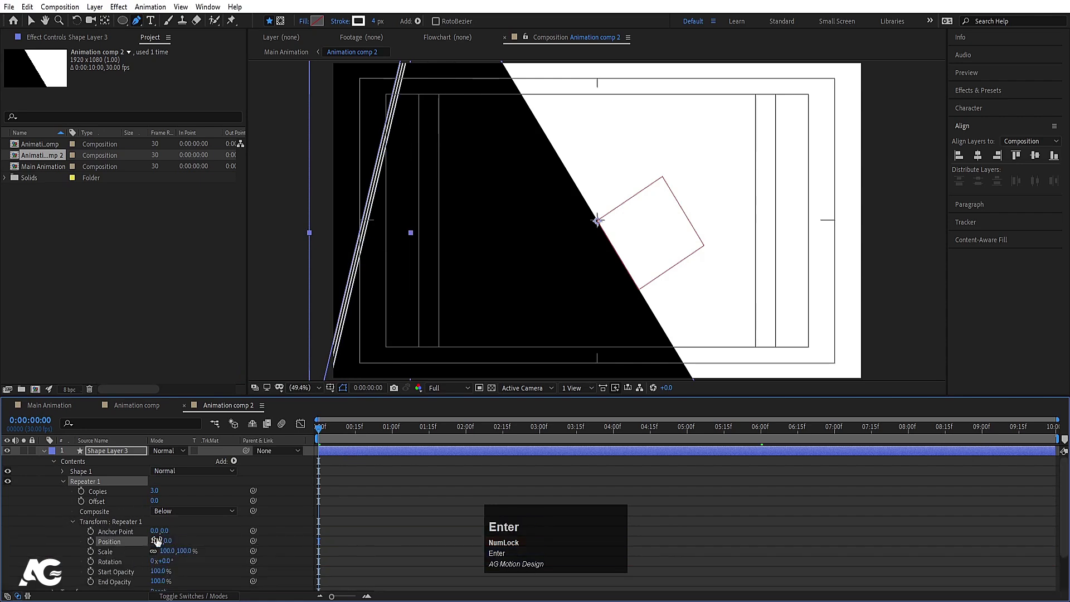
Raise the Repeater's copies to 342 and, after trying 20, set its horizontal position to 14.
drag(154, 490, 327, 464)
click(159, 540)
text(20)
key(Return)
click(158, 540)
text(14)
key(Return)
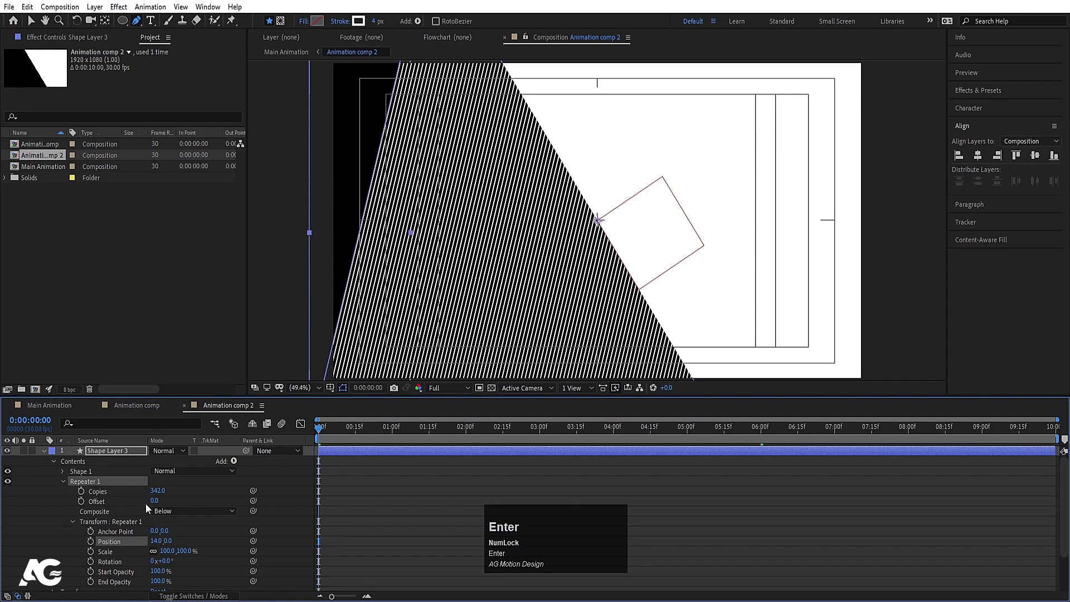
Reveal the position of the repeated-lines layer (Shape Layer 3) and set its horizontal position to 710.
click(106, 453)
key(p)
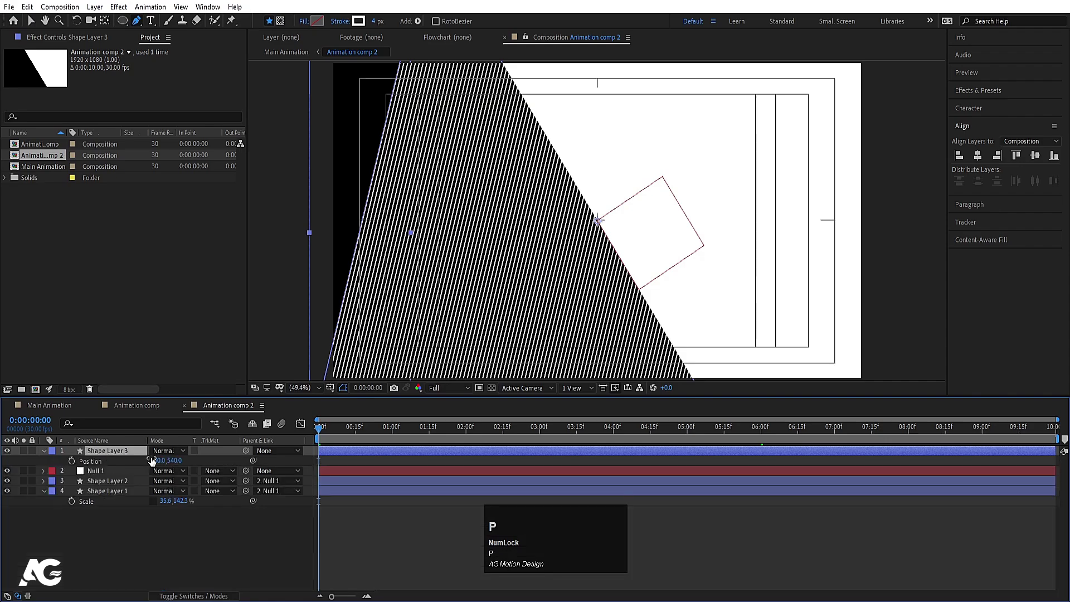
click(129, 457)
drag(130, 457, 51, 520)
Identify the black half by toggling Shape Layer 1's visibility, and place Shape Layer 3 directly above it in the layer stack.
click(100, 496)
click(7, 491)
click(7, 490)
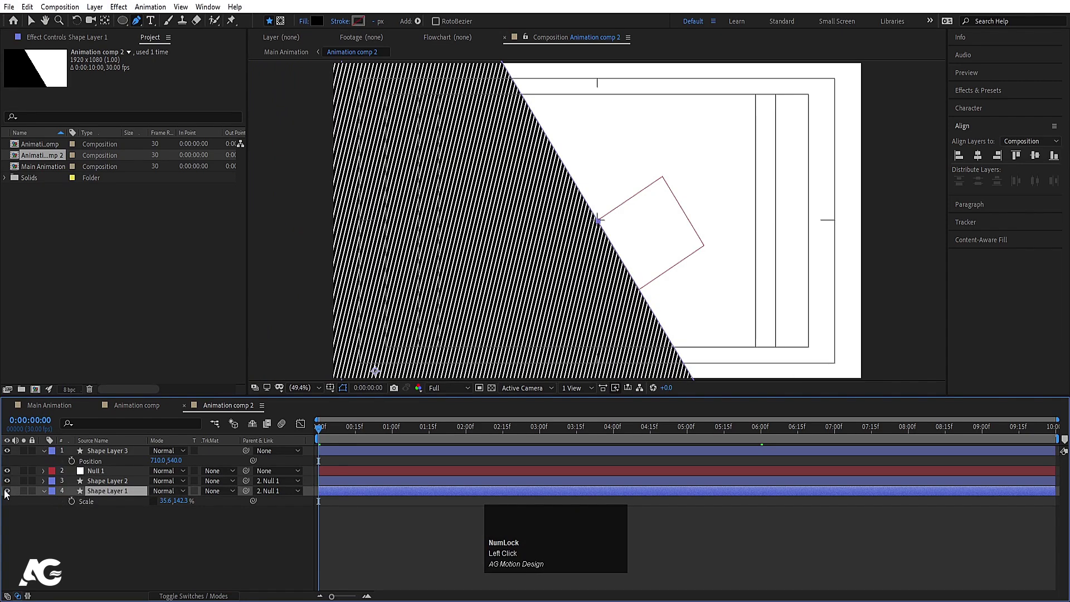
click(101, 450)
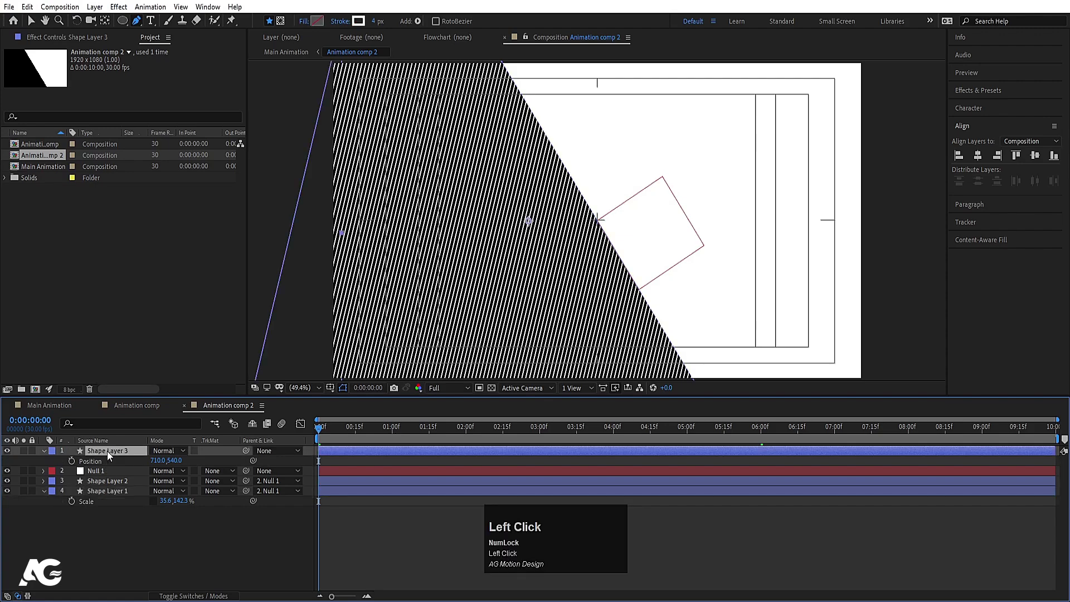
drag(107, 450, 114, 487)
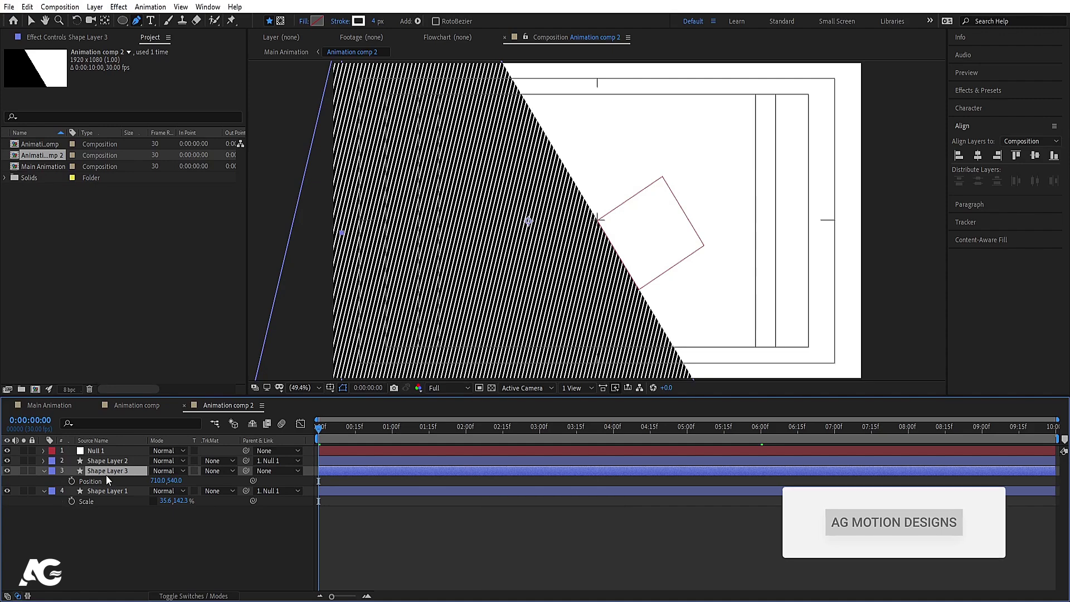
Preview the Main Animation composition to check the lines on the rotating background.
click(62, 406)
key(space)
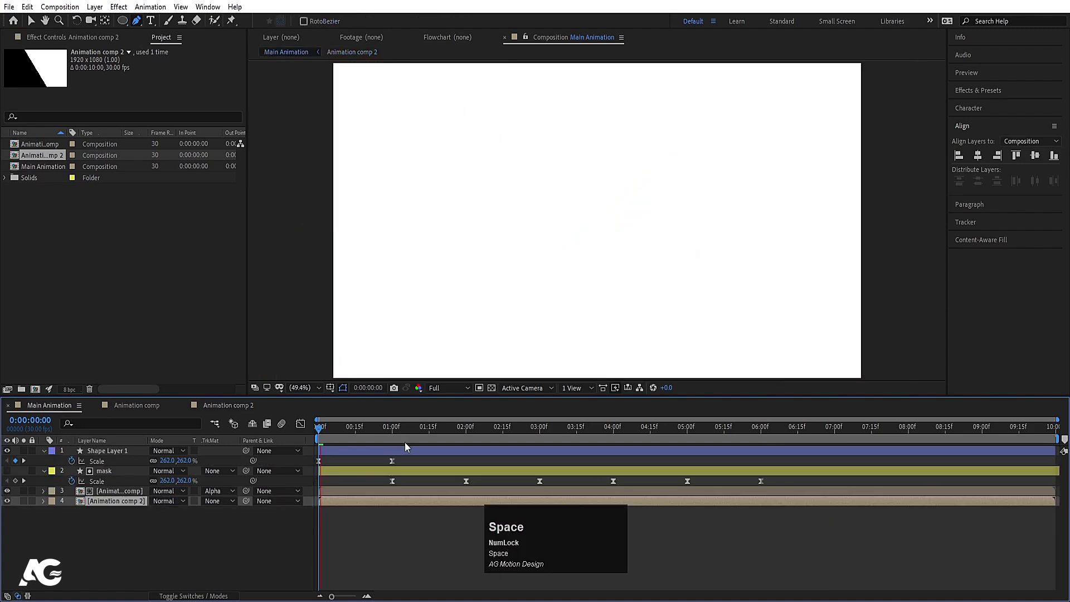
key(space)
key(space)
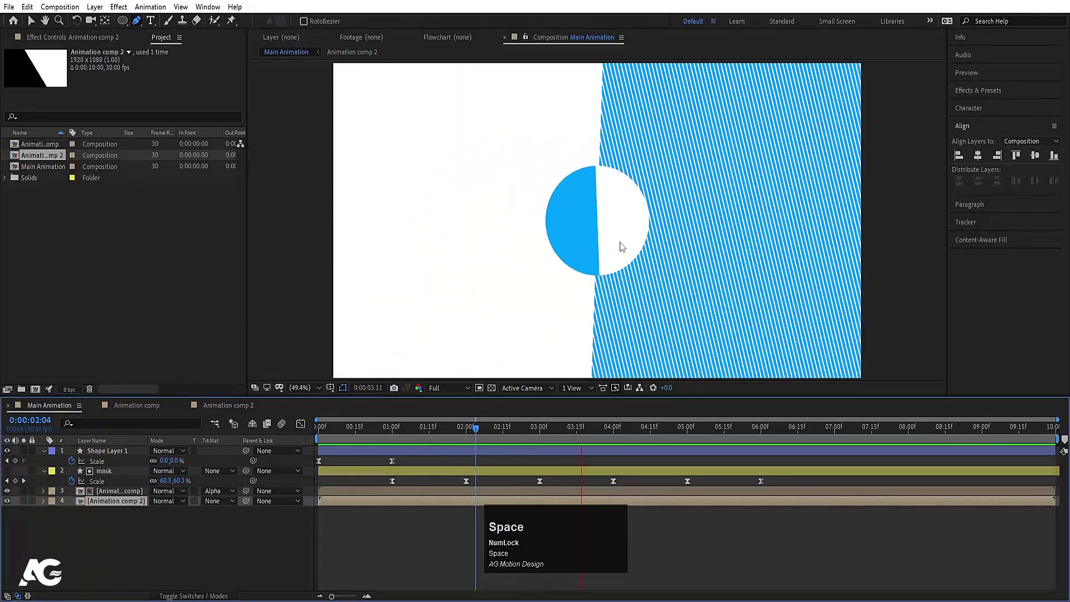
key(space)
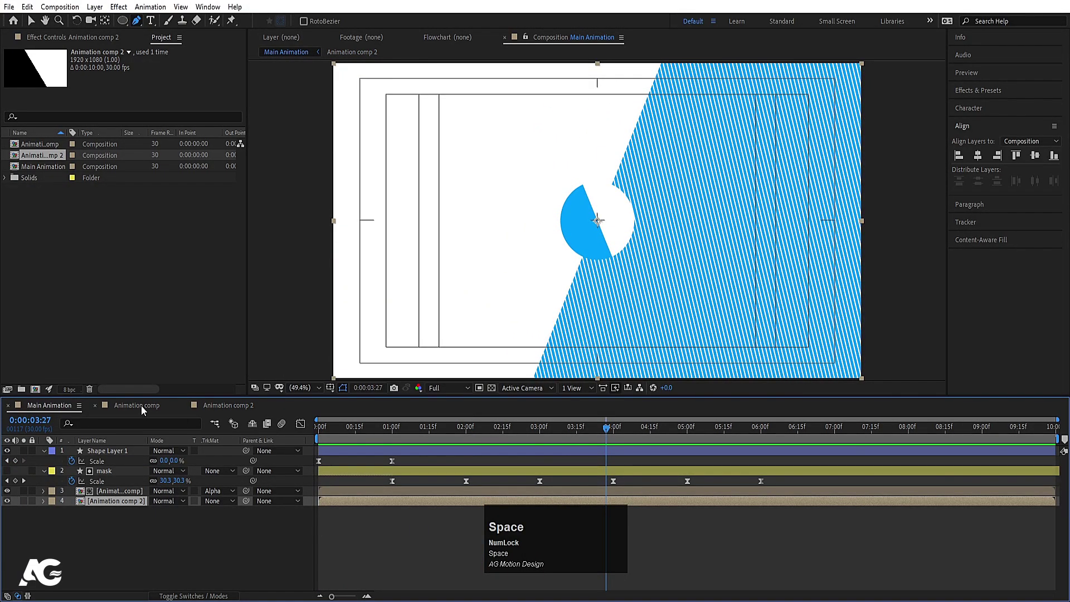
Duplicate Shape Layer 3 in Animation comp 2 and give both line layers the Yellow label colour.
click(220, 403)
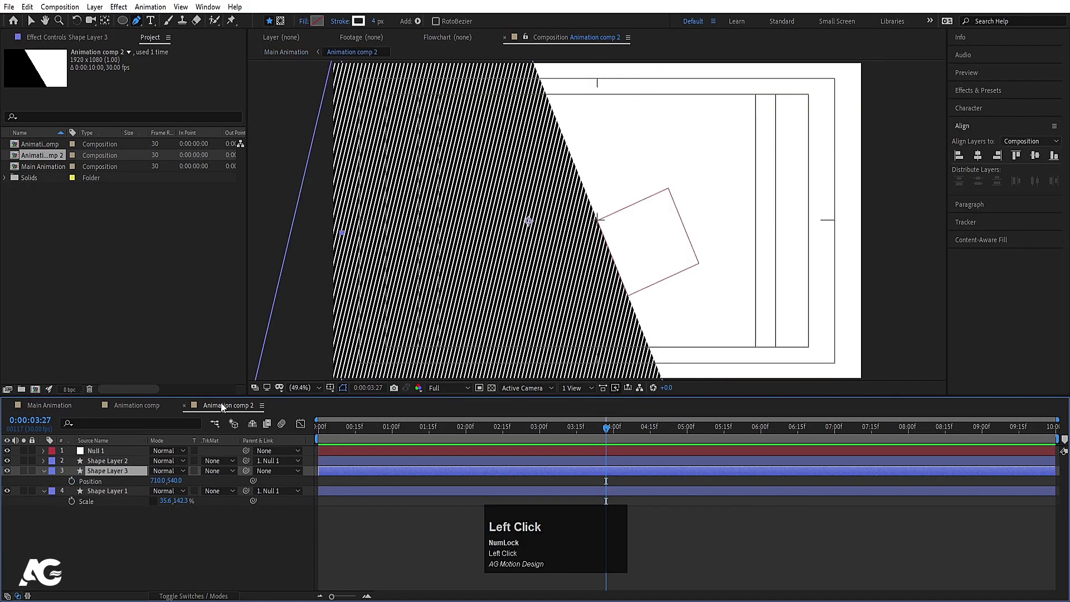
click(100, 476)
key(ctrl+d)
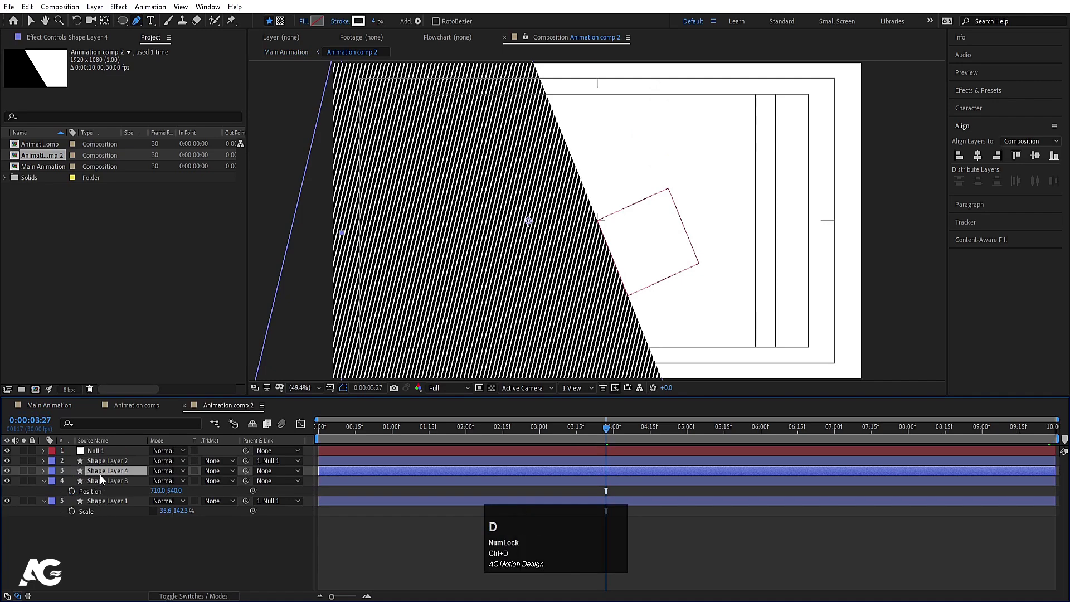
mouse_move(99, 470)
mouse_down()
mouse_move(99, 460)
mouse_move(98, 481)
mouse_up()
shift+click(98, 481)
click(51, 474)
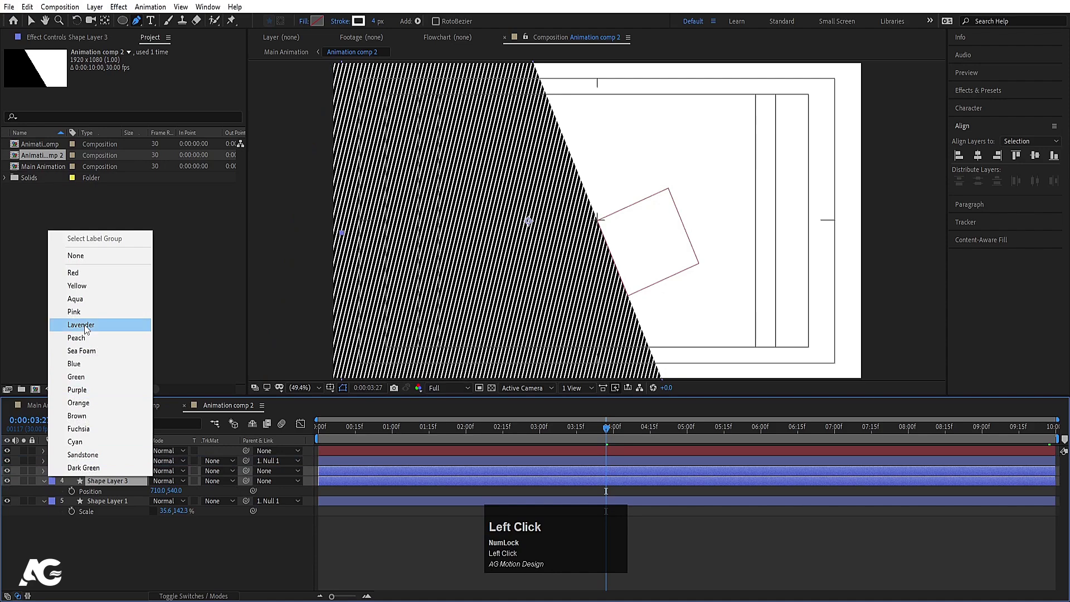
click(84, 285)
click(78, 519)
Place Shape Layer 3 below Shape Layer 1 and set the stroke colour of Shape Layer 4 to black (000000).
click(92, 479)
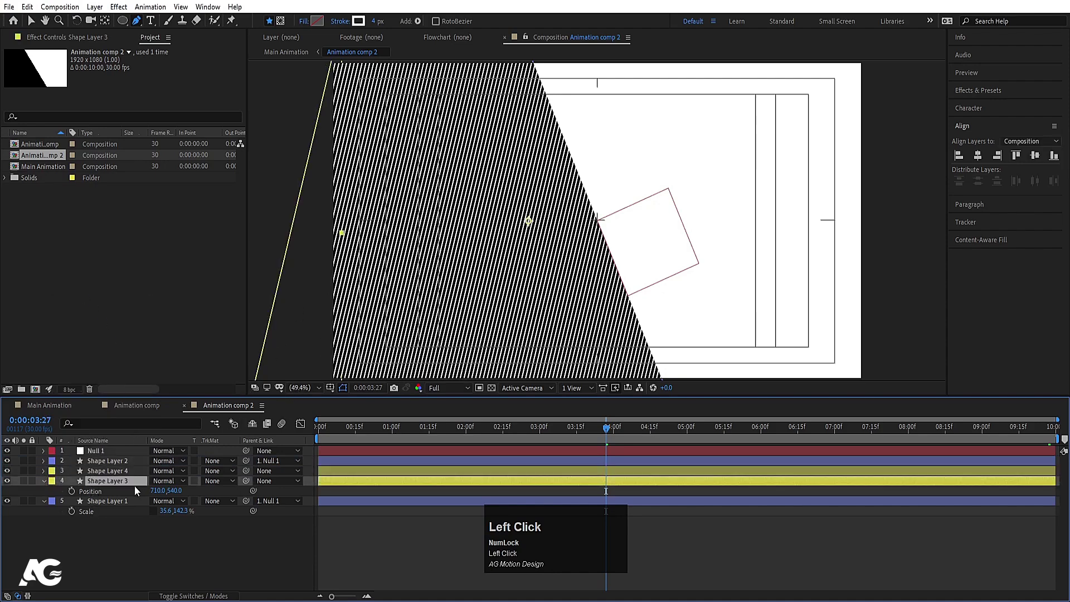
drag(117, 477, 129, 513)
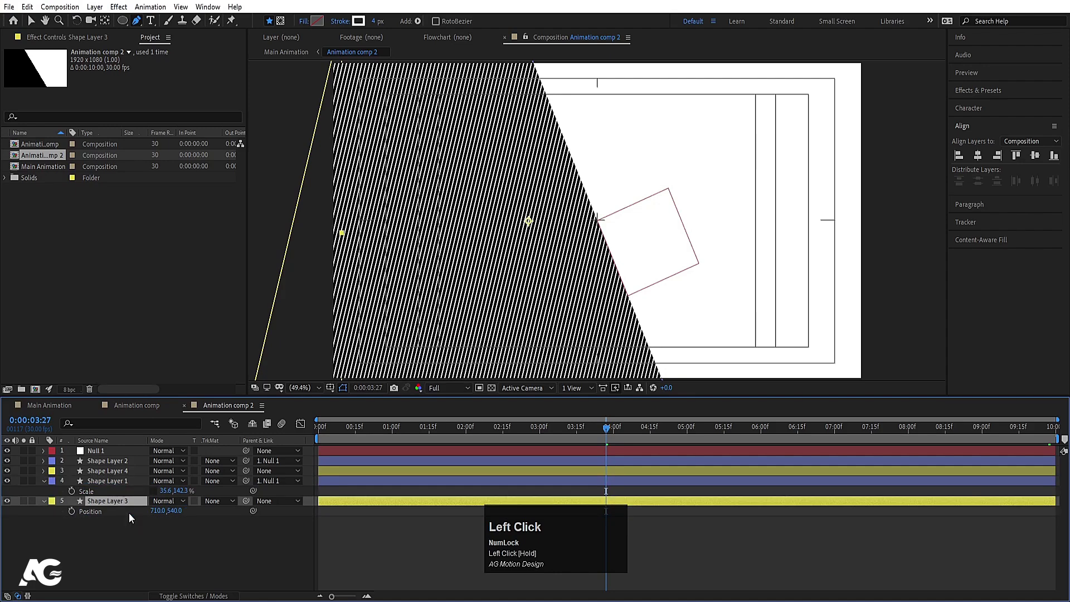
click(108, 472)
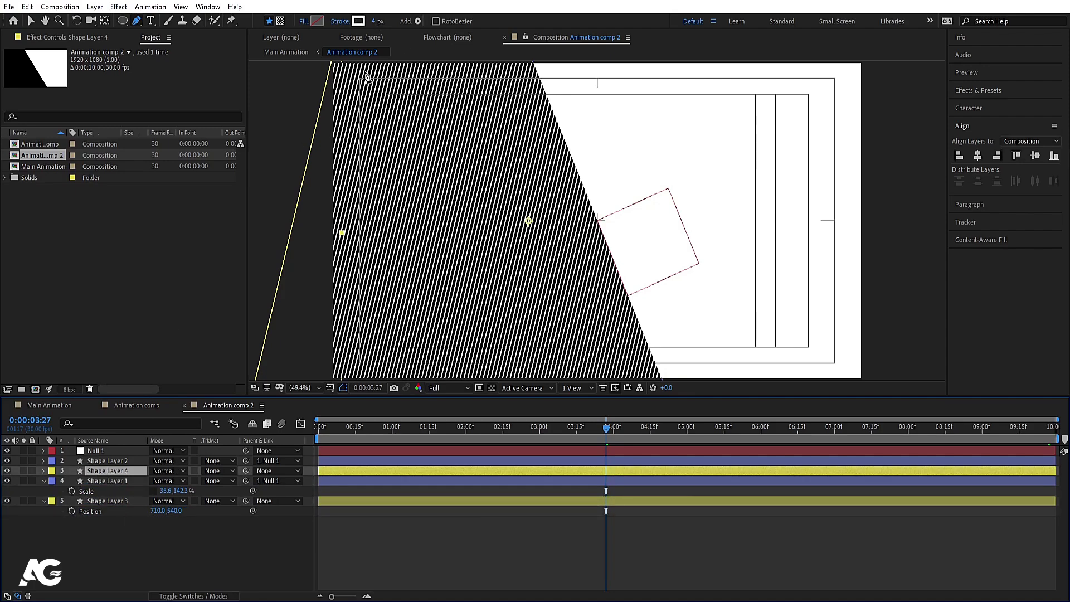
click(358, 21)
mouse_move(377, 294)
mouse_down()
mouse_move(298, 353)
mouse_move(254, 430)
mouse_up()
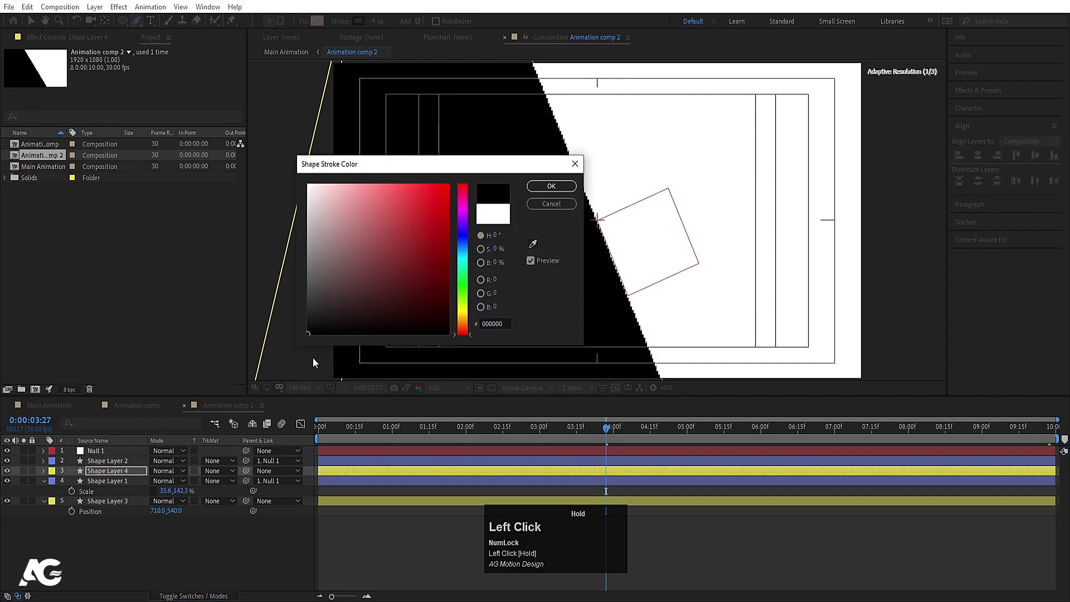
click(539, 185)
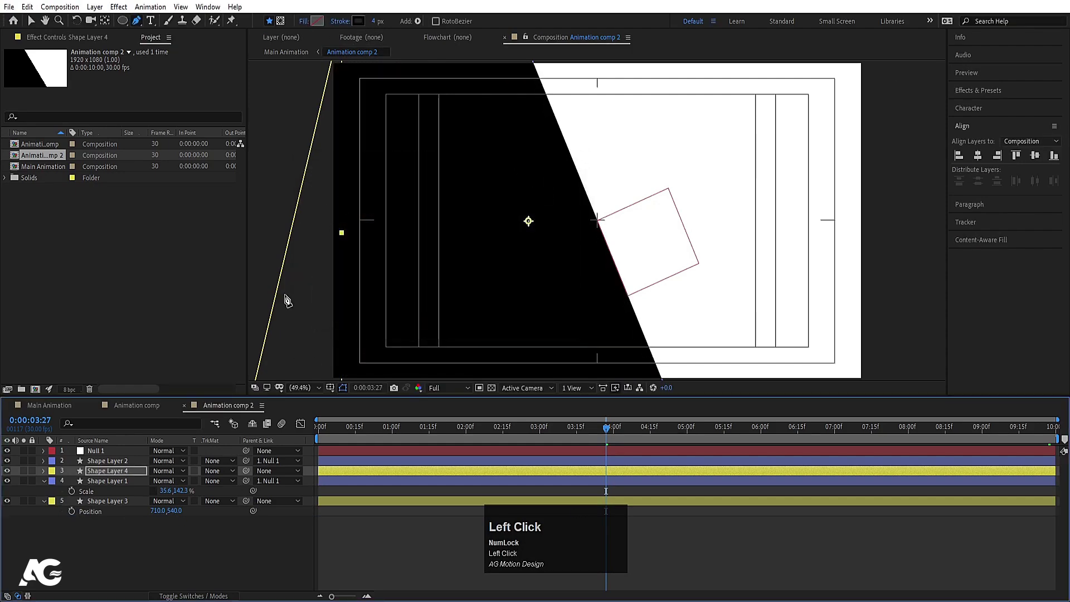
Duplicate Shape Layer 2 and Shape Layer 1, place the copies at the end of the layer stack and lock them.
click(8, 462)
click(8, 462)
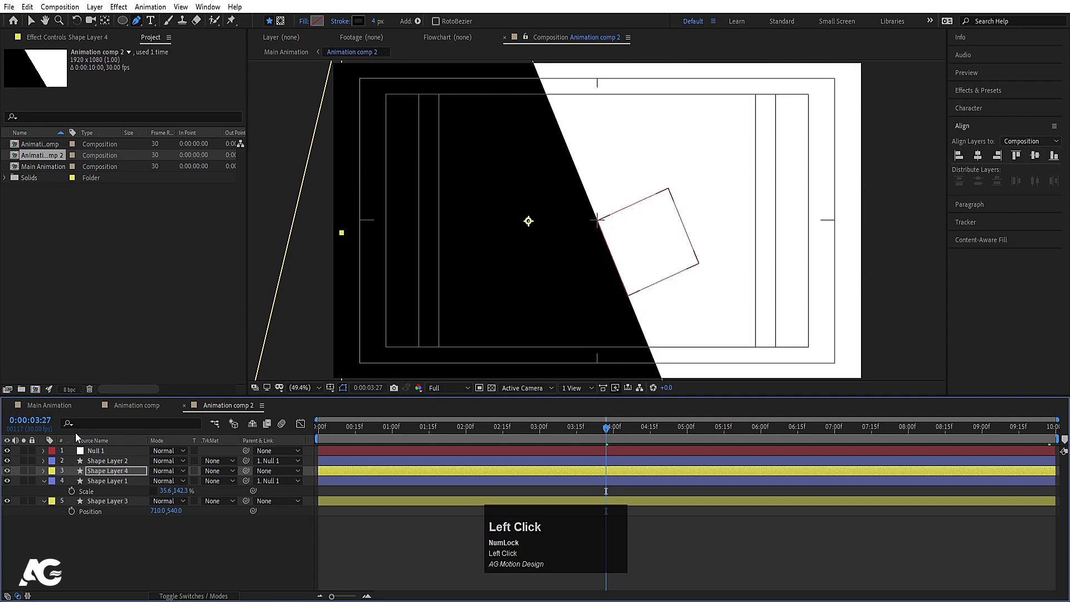
click(44, 480)
click(97, 461)
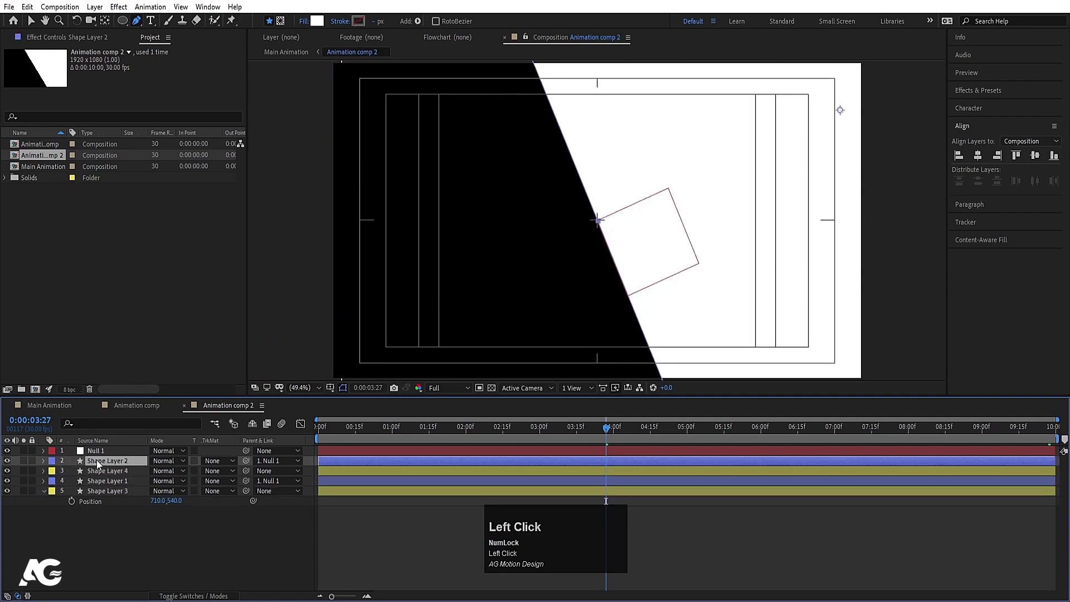
ctrl+click(96, 480)
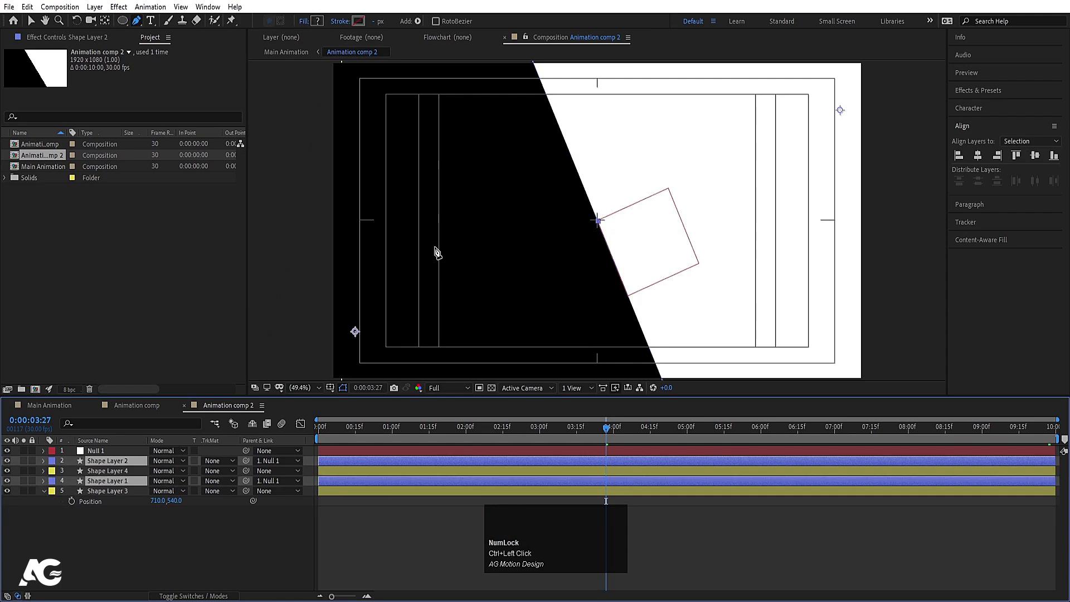
key(ctrl+d)
drag(119, 491, 132, 537)
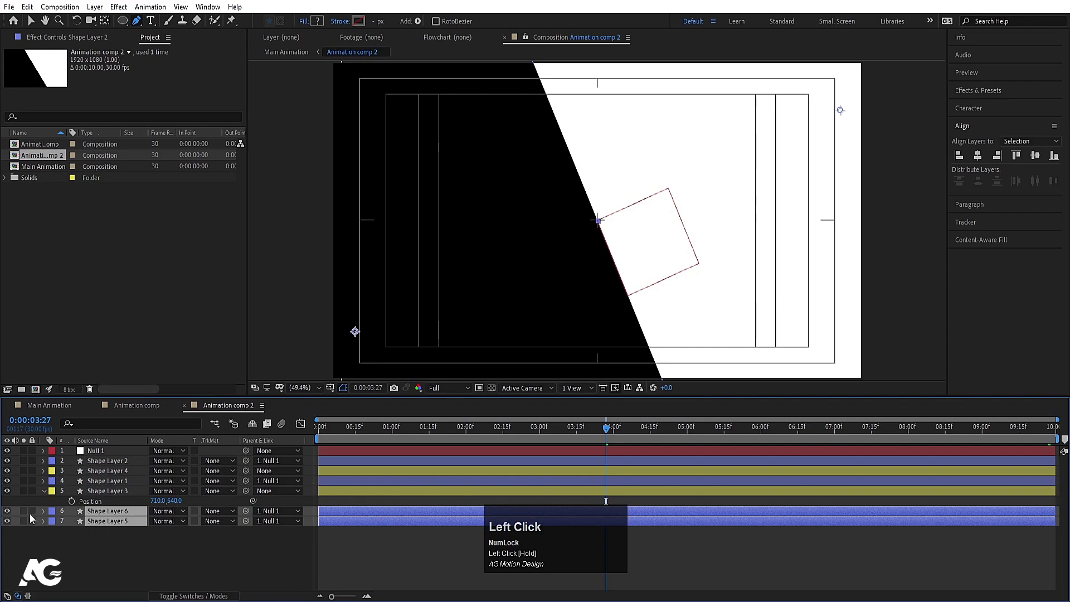
drag(30, 513, 31, 521)
Set the track matte of Shape Layer 3 to the alpha matte of Shape Layer 1.
click(105, 491)
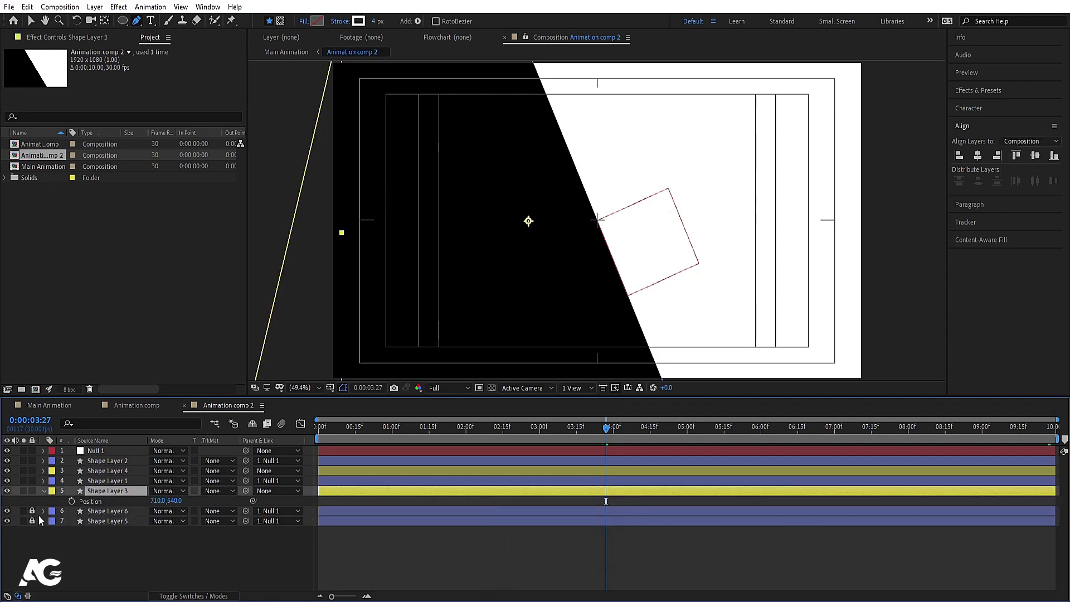
click(22, 492)
click(22, 493)
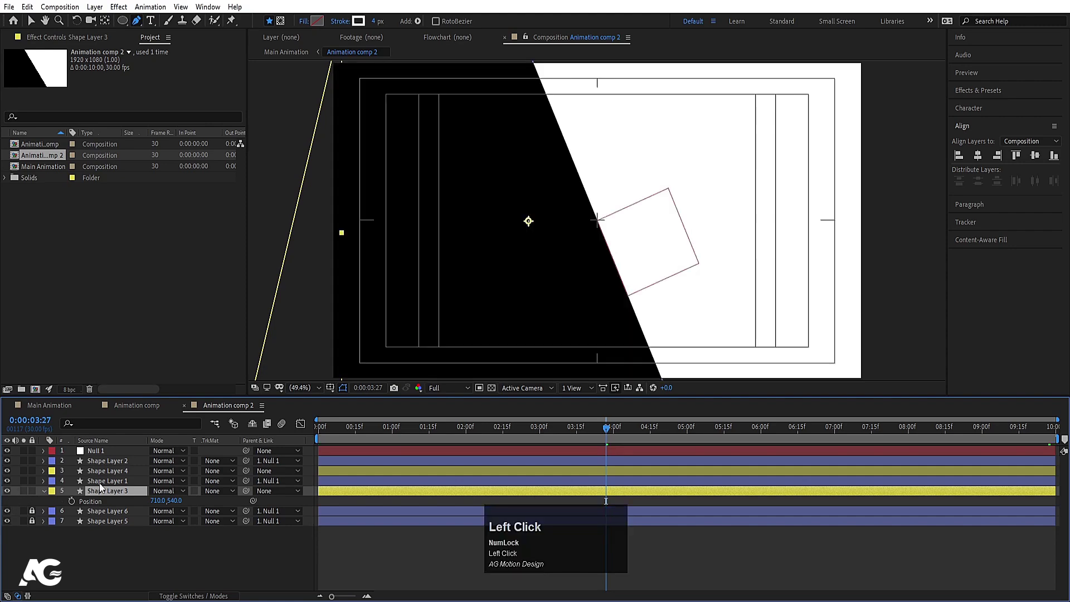
click(210, 491)
click(232, 519)
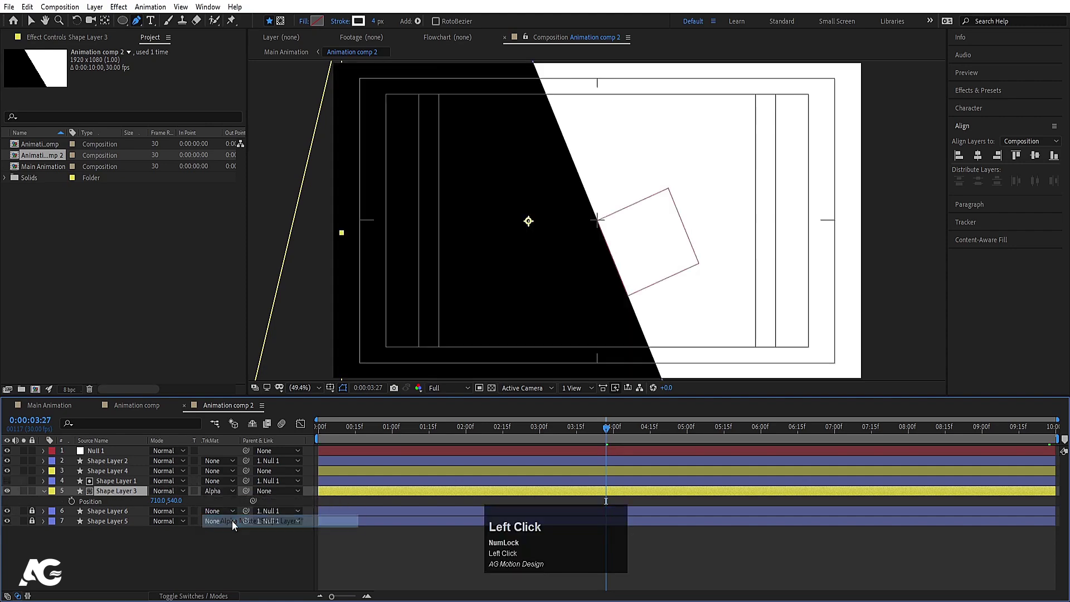
Set the track matte of Shape Layer 4 to Alpha Matte "Shape Layer 2".
click(100, 470)
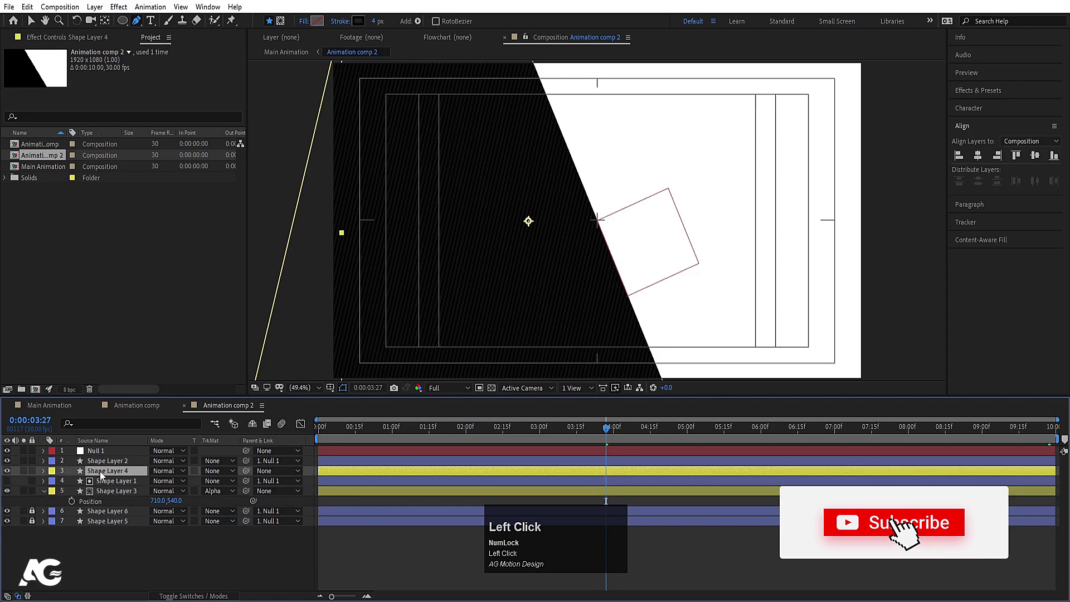
click(207, 471)
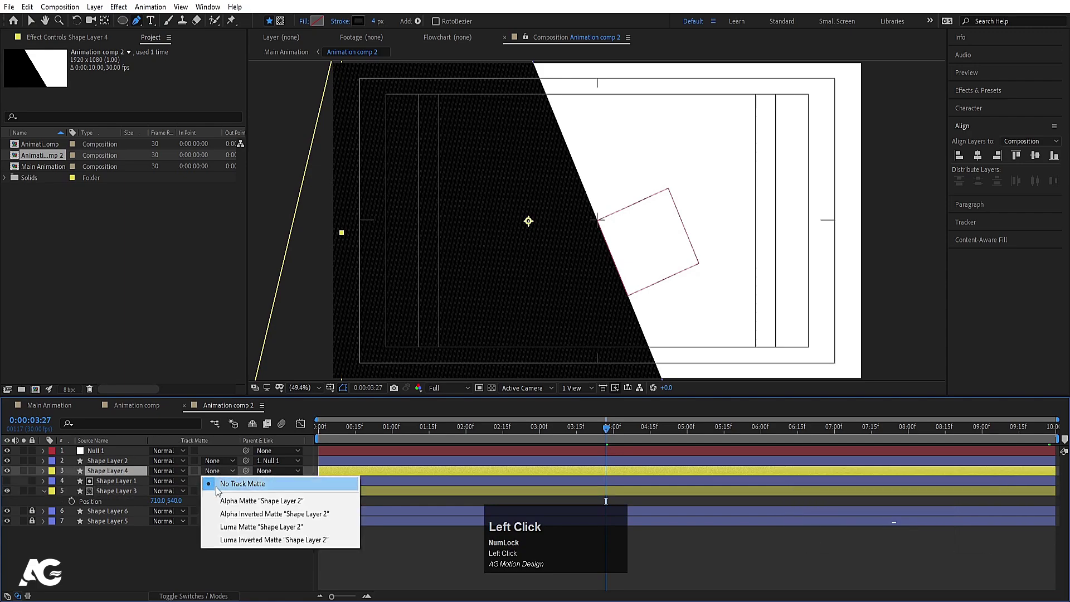
click(221, 500)
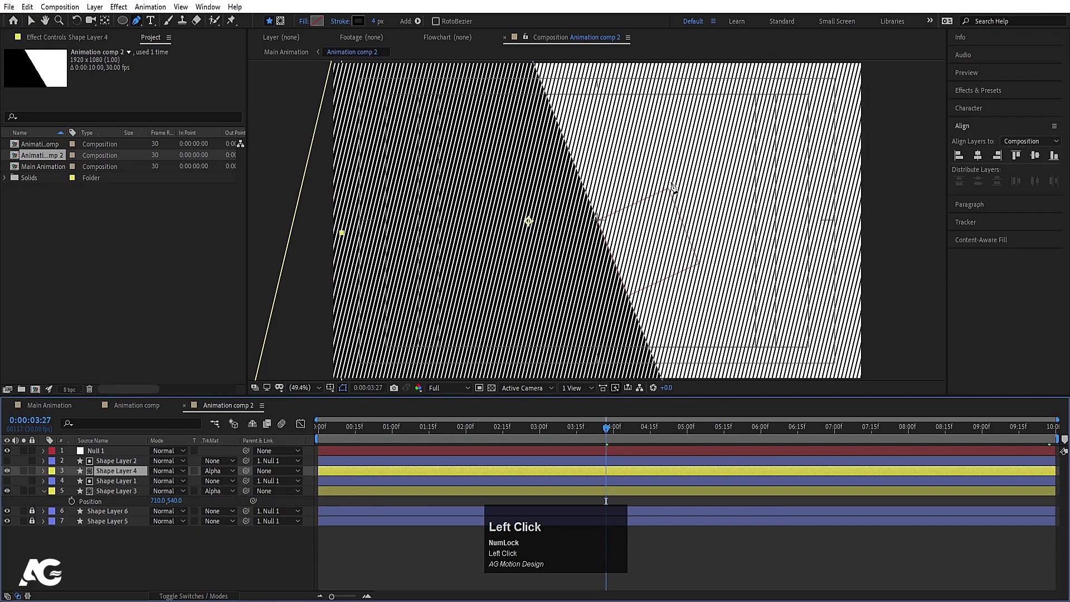
click(102, 491)
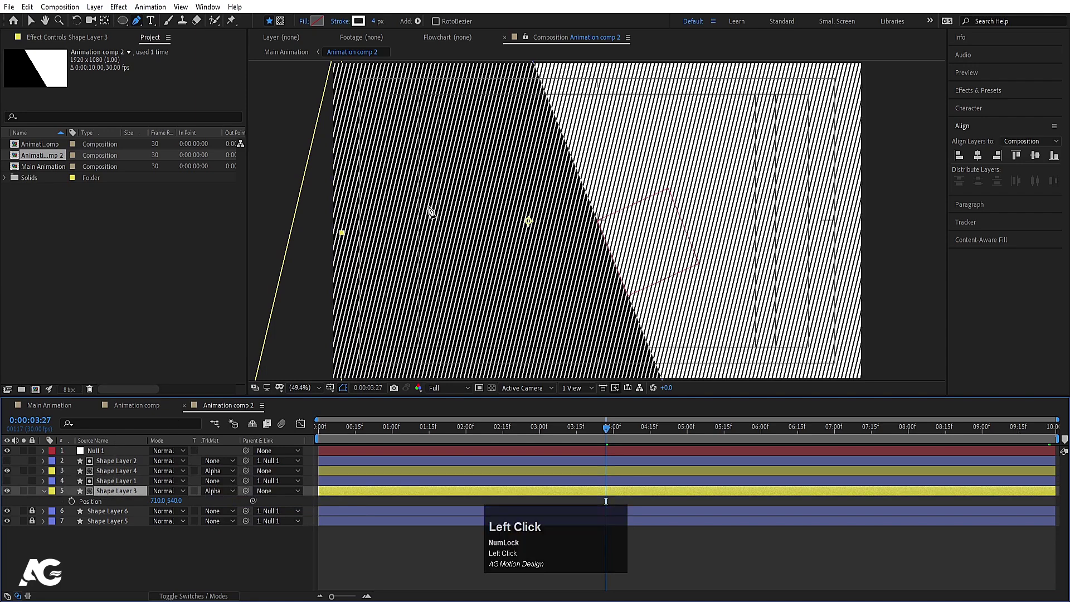
click(99, 472)
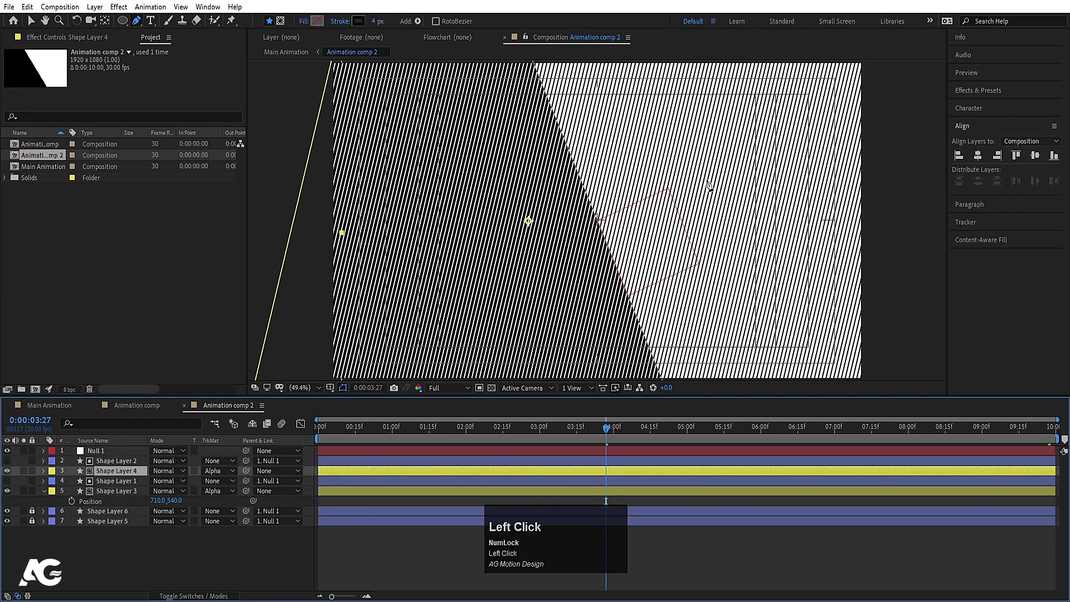
Set the Main Animation's preview resolution to Quarter and play the composition from its first frame.
click(49, 405)
key(space)
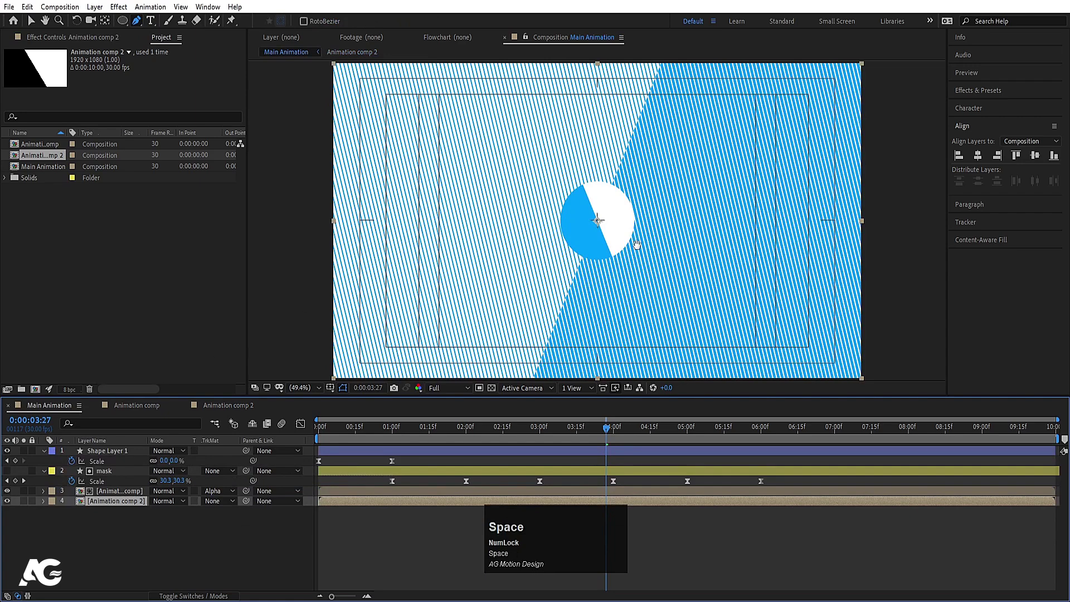
click(320, 426)
click(444, 383)
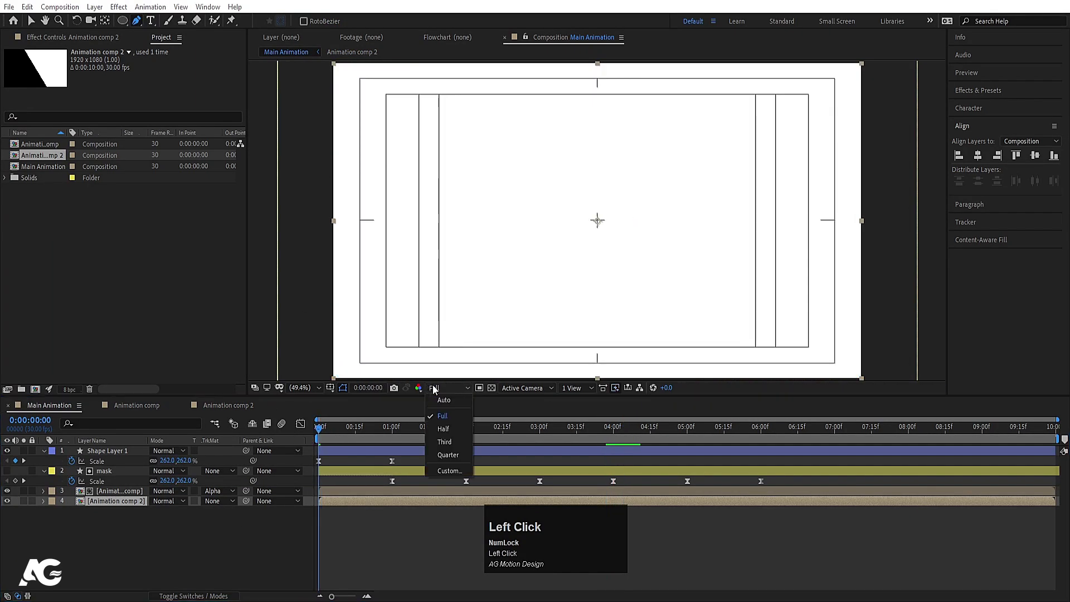
click(443, 455)
key(space)
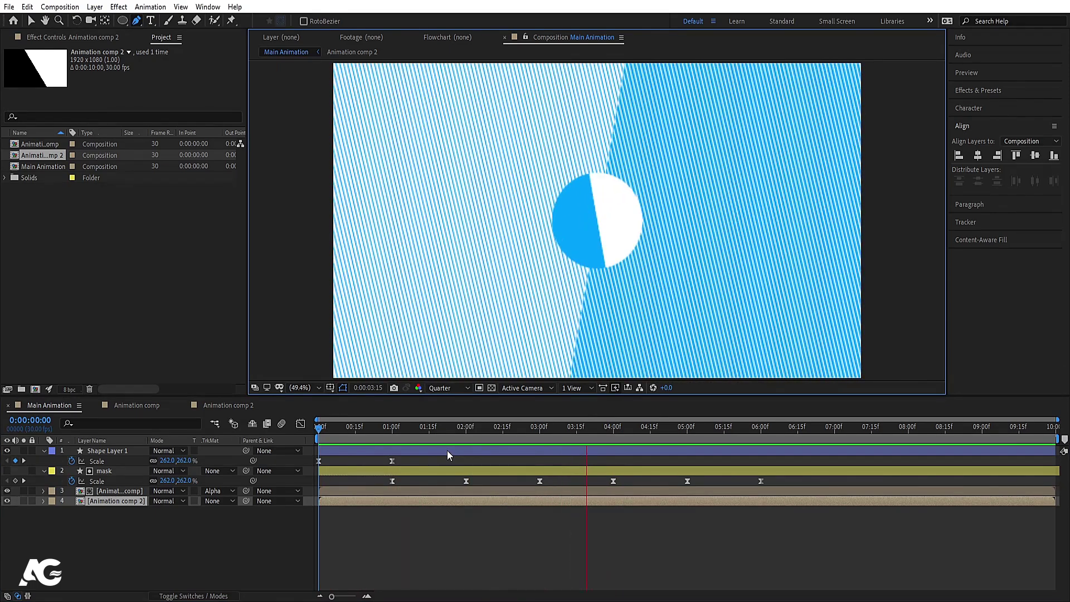
key(space)
Set the stroke width of Shape Layer 3 and Shape Layer 4 in Animation comp 2 to 10 px, after trying 7 and 5 px.
click(120, 405)
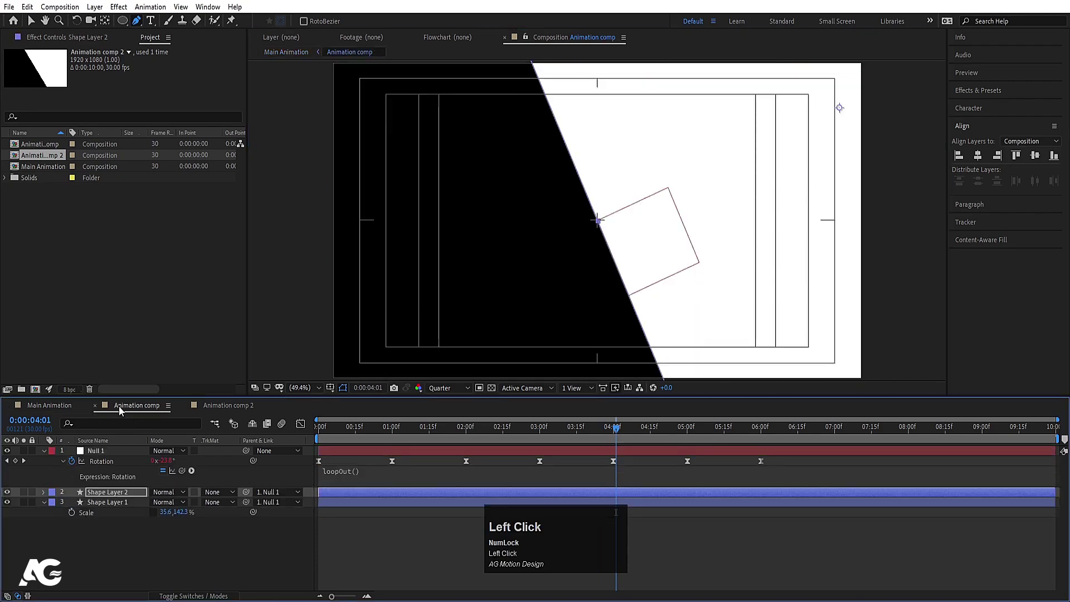
click(227, 405)
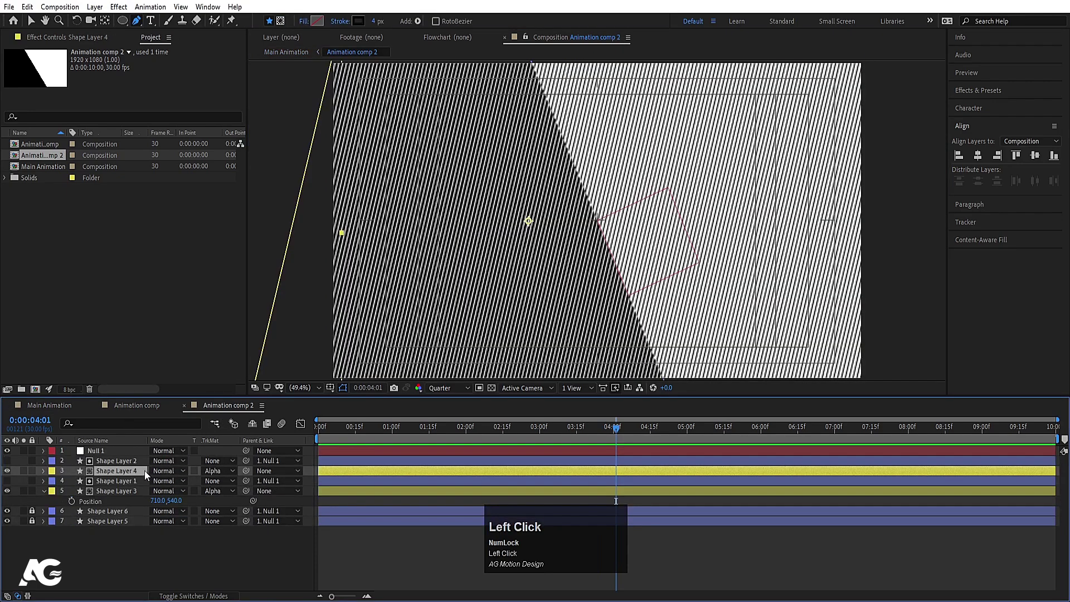
ctrl+click(109, 490)
drag(378, 22, 385, 62)
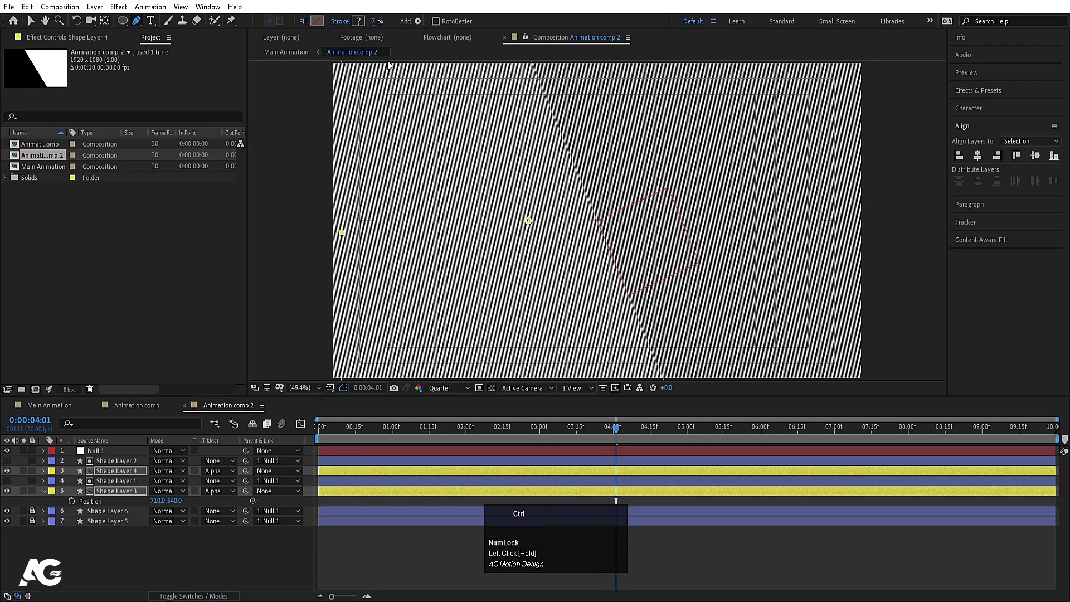
key(ctrl+z)
click(376, 21)
text(5)
key(Return)
click(376, 21)
text(10)
key(Return)
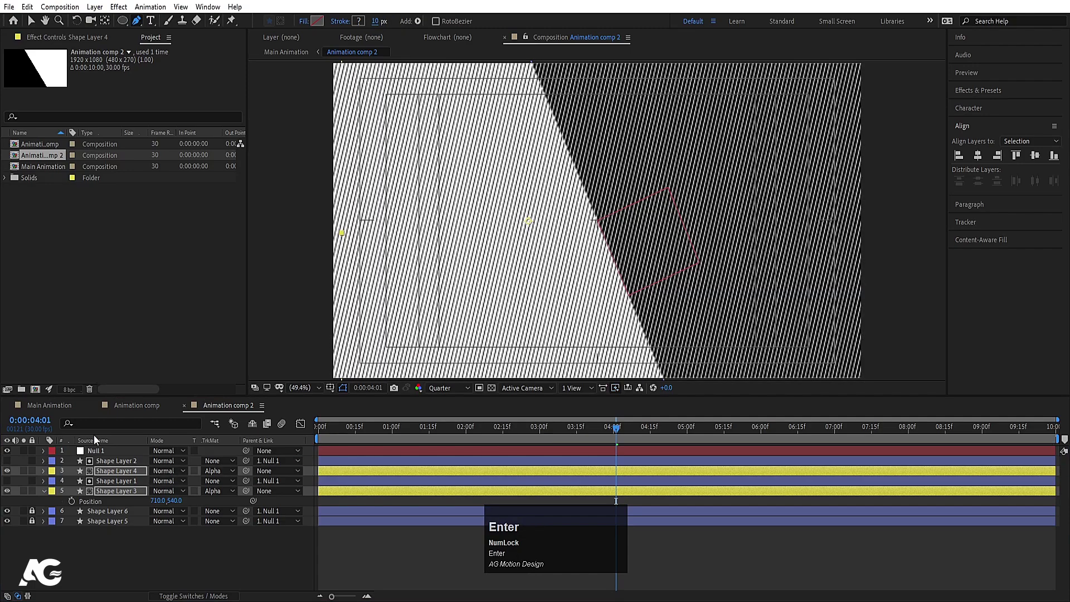
Play back the Main Animation composition with the thicker line strokes.
click(49, 406)
key(space)
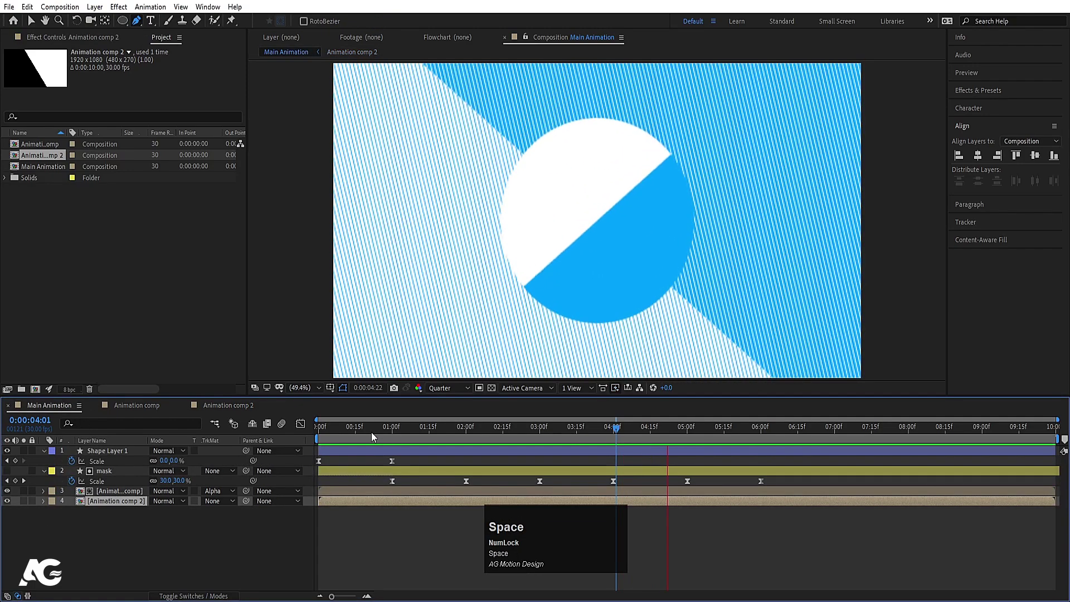
Play back the Main Animation composition from its beginning to review the pulsing ellipse.
click(372, 432)
key(space)
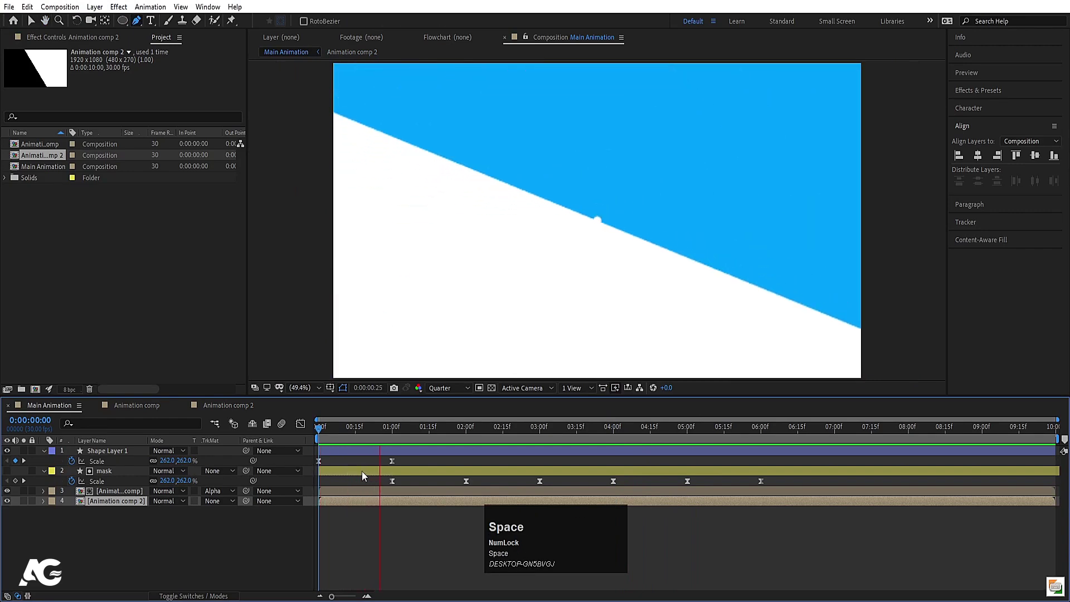
key(space)
Duplicate the mask layer, place the copy between the Animation comp and Animation comp 2 layers, and make it visible.
click(109, 472)
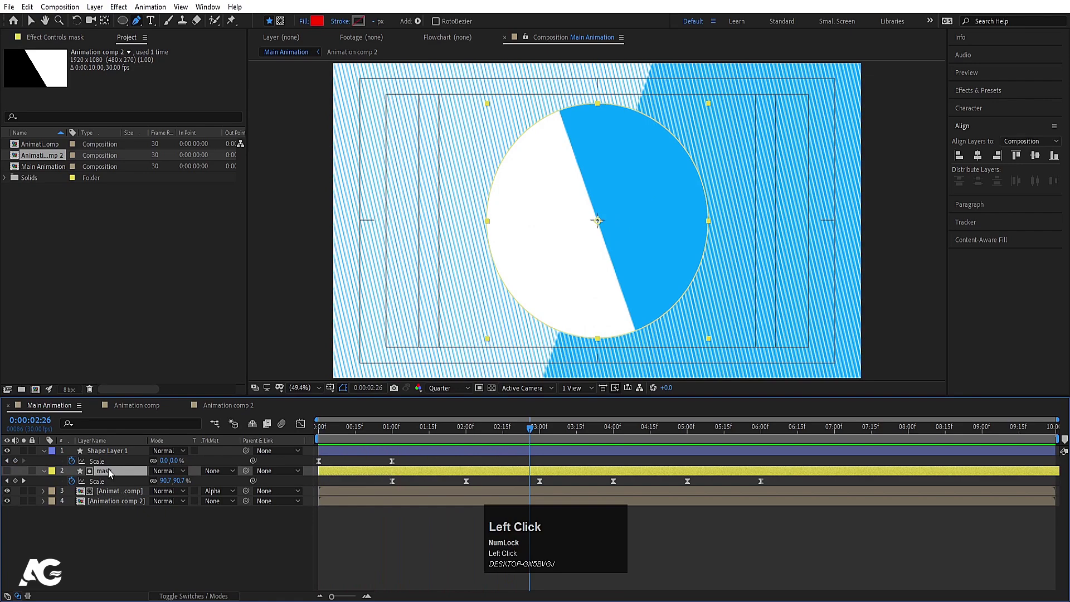
key(ctrl+d)
drag(114, 481, 130, 513)
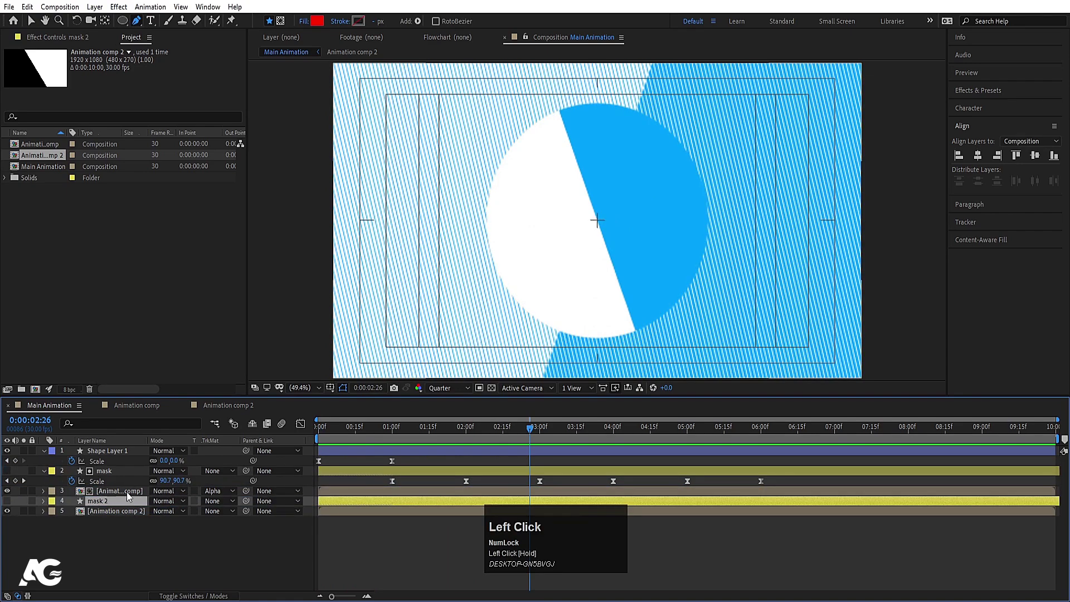
click(8, 501)
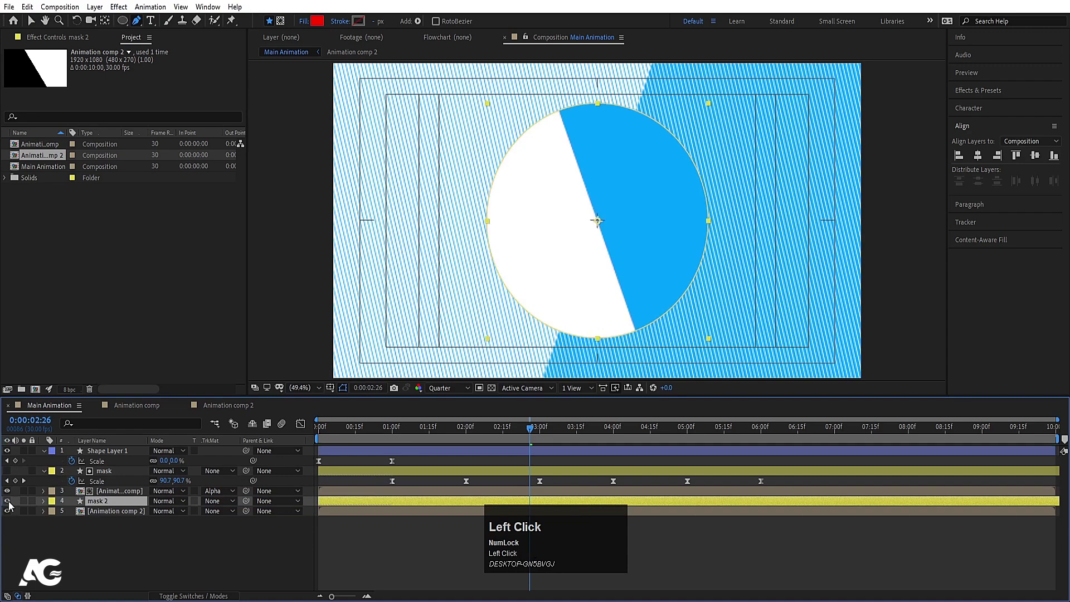
Reveal the Scale keyframes of mask 2 and move the current time to its keyframe at 0:00:02:00.
key(u)
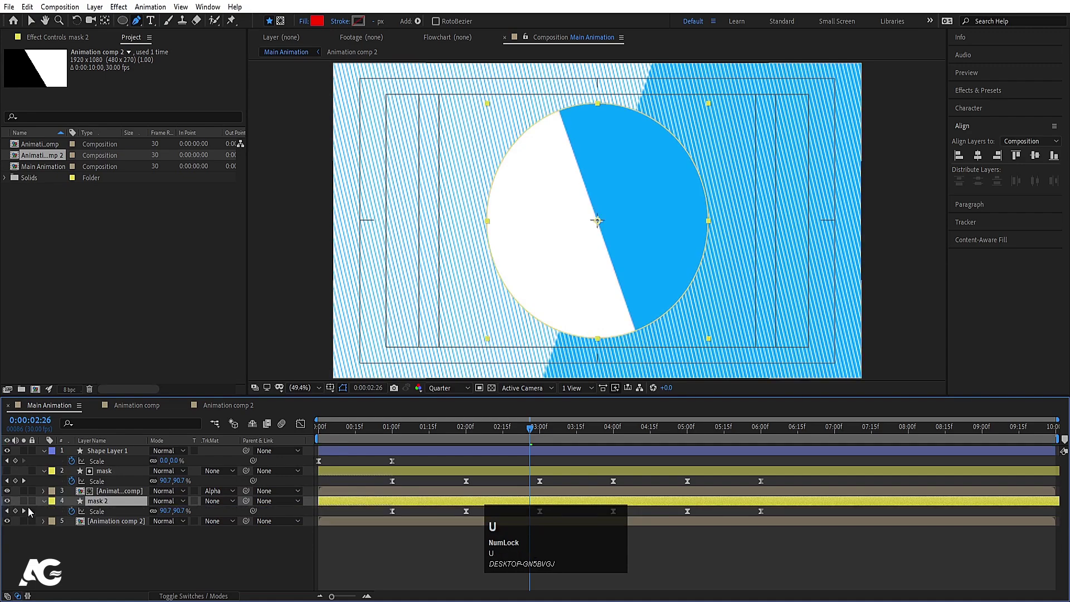
key(j)
click(524, 502)
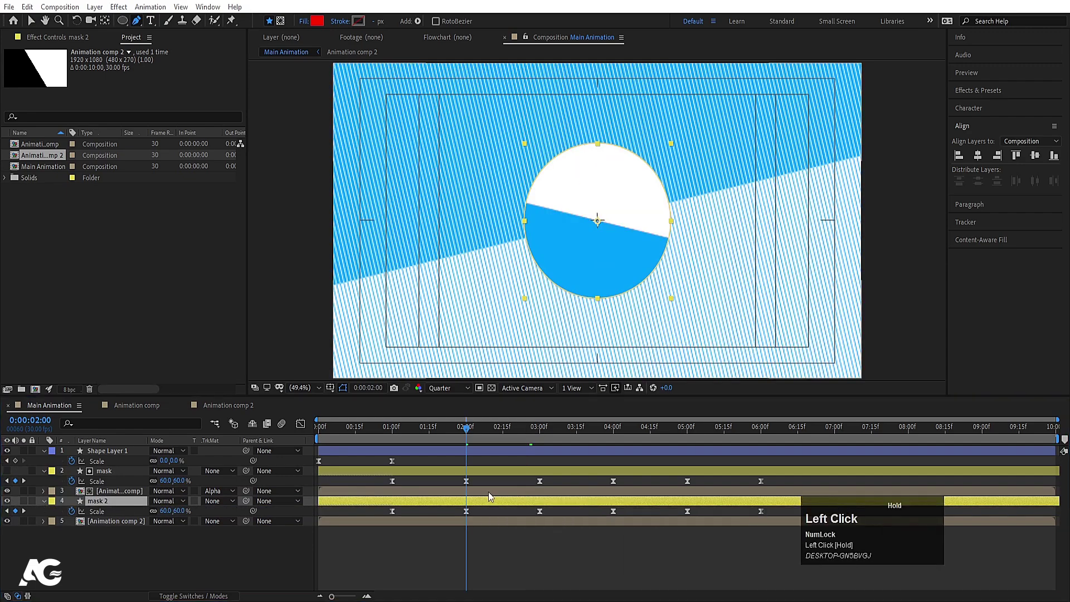
click(103, 512)
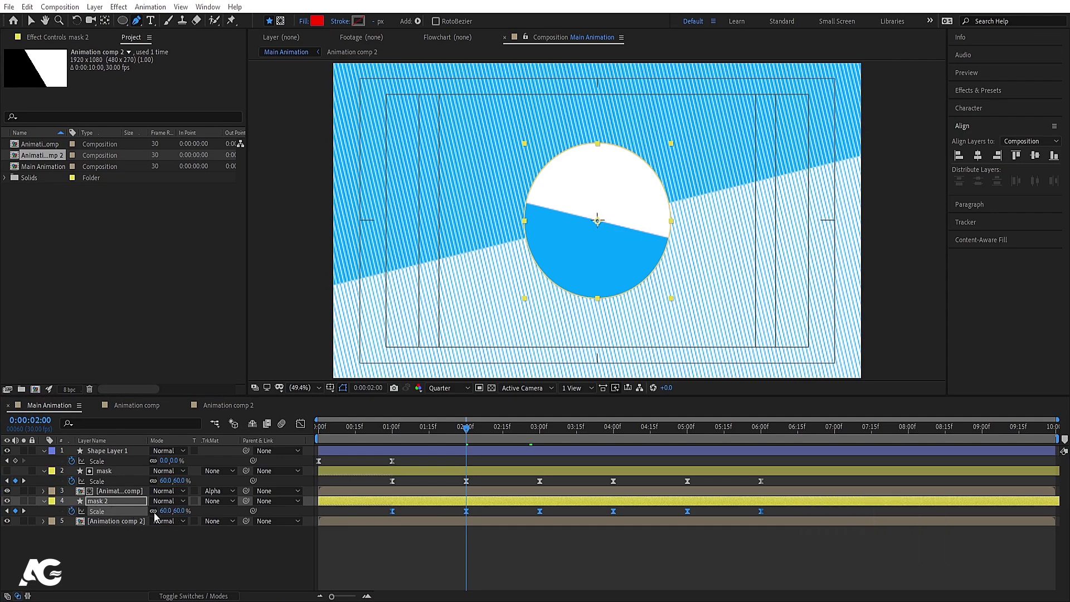
click(140, 536)
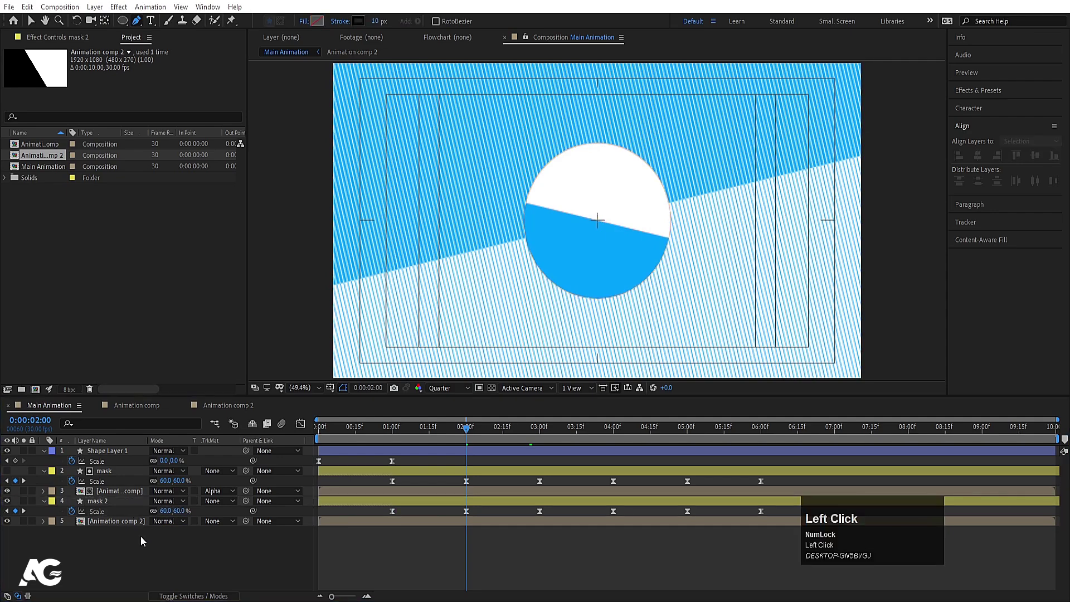
Check the fill options of mask 2 and set its solid fill colour to white, FFFFFF.
click(107, 501)
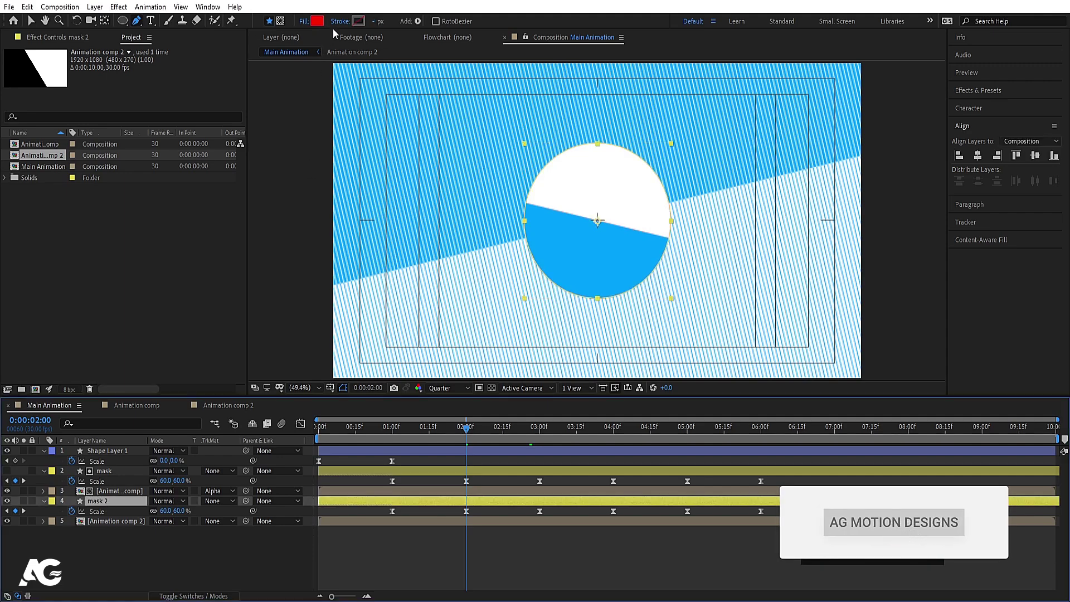
click(304, 21)
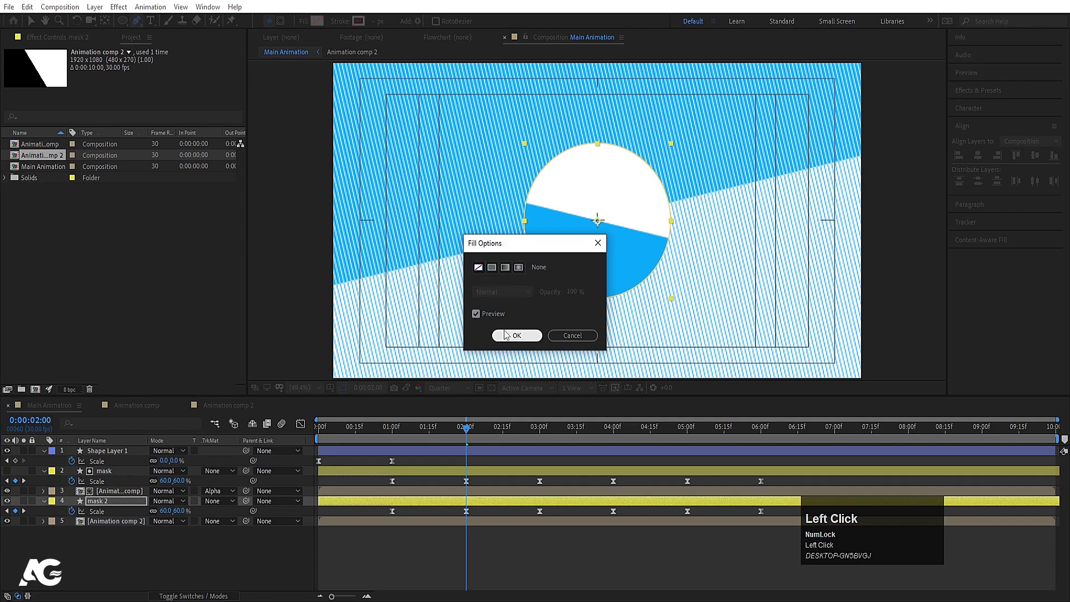
click(508, 335)
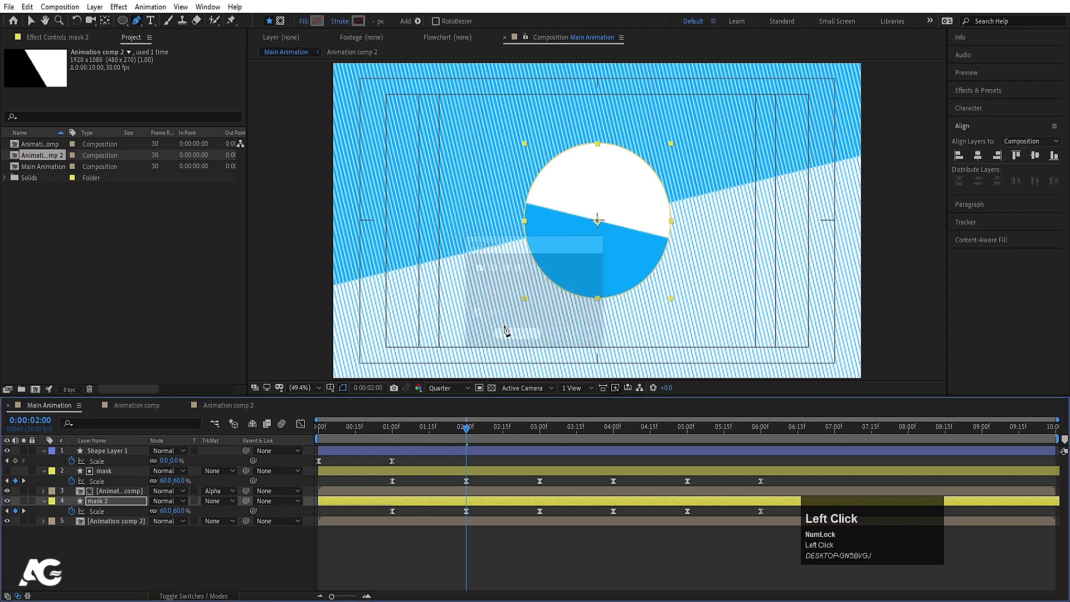
click(316, 21)
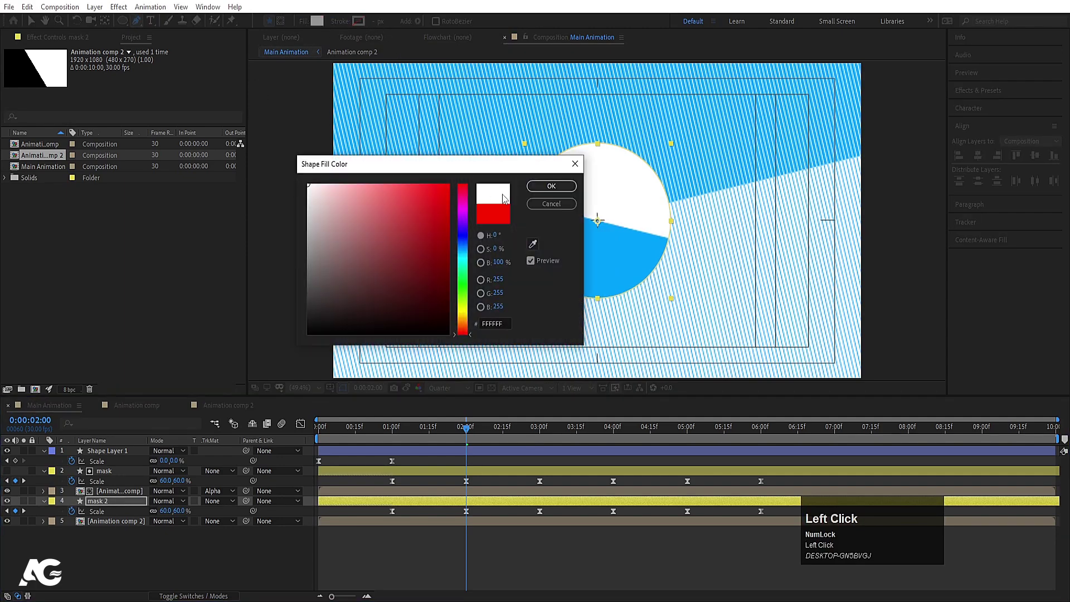
click(551, 185)
Give mask 2 a white stroke with a width of 383 px.
click(359, 21)
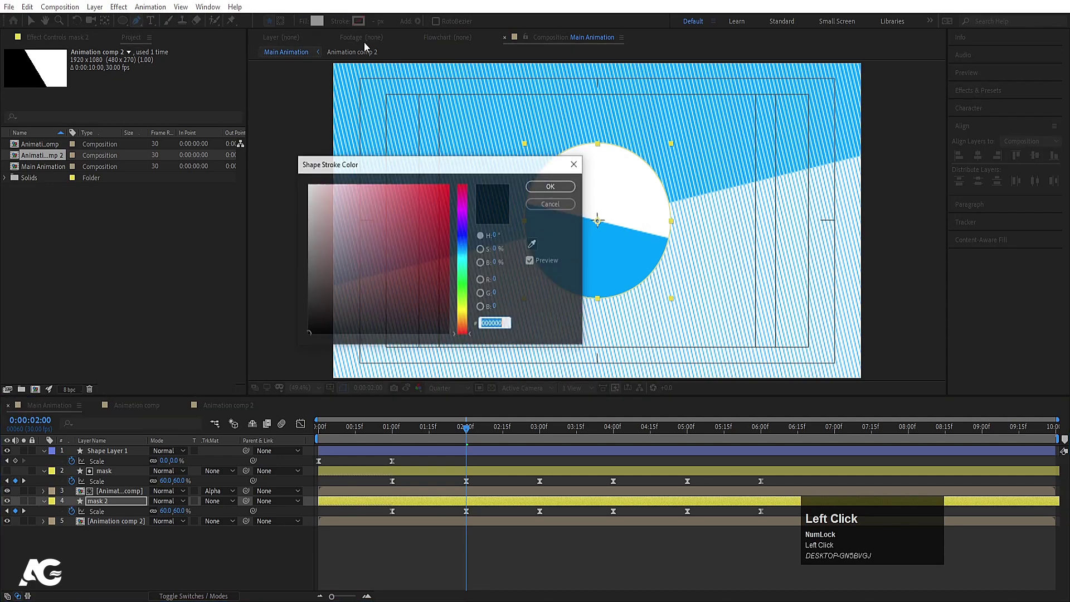
click(538, 185)
drag(375, 21, 422, 21)
drag(441, 20, 477, 12)
Duplicate mask 2 and give the copy, mask 3, a narrower stroke in yellow, FFEA00.
click(115, 500)
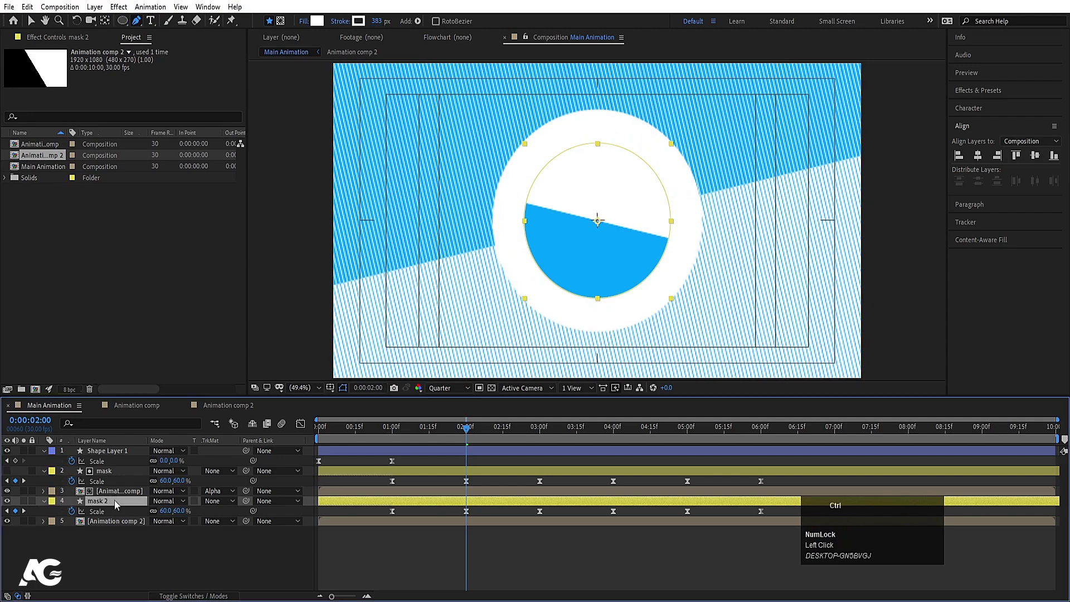
key(ctrl+d)
drag(378, 21, 341, 29)
click(358, 22)
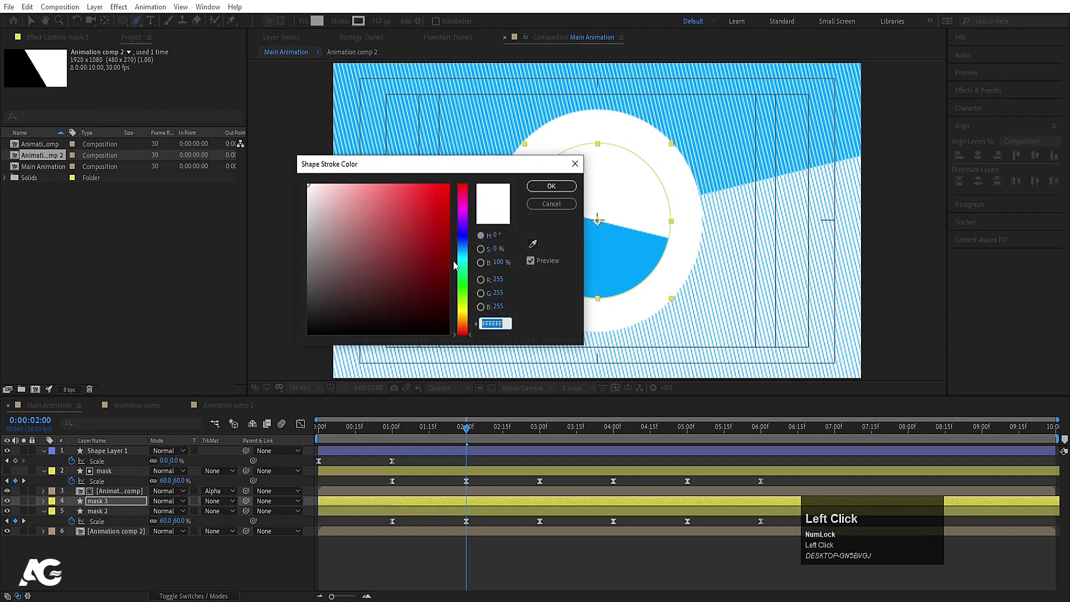
click(464, 310)
click(449, 185)
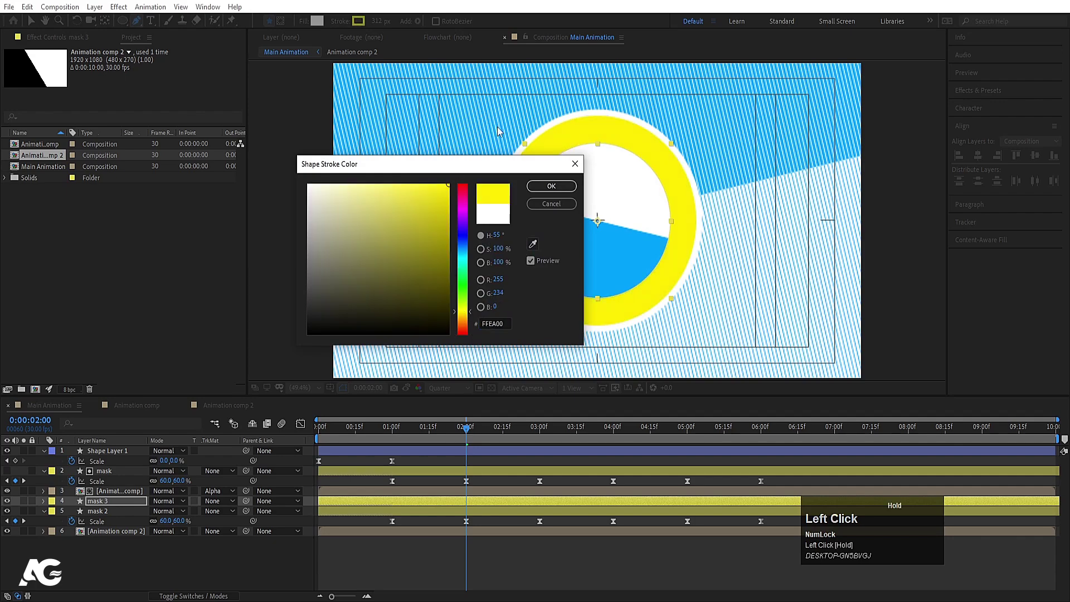
click(551, 186)
Reduce the stroke width of mask 3 to 198 px and sample its fill colour from the yellow ring.
mouse_move(378, 22)
mouse_down()
mouse_move(305, 37)
mouse_move(321, 37)
mouse_up()
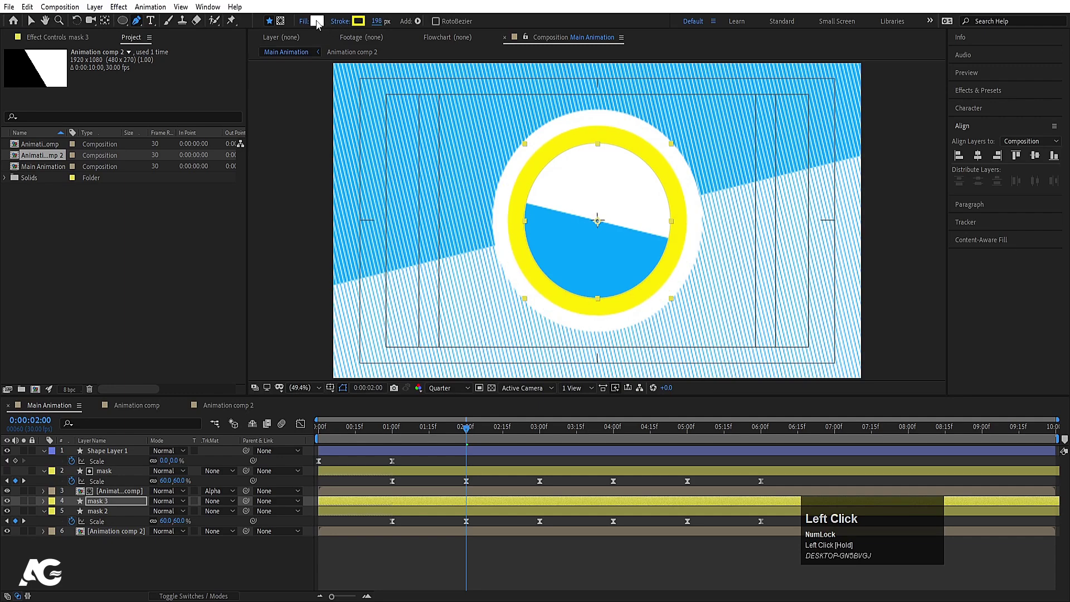
click(317, 21)
click(533, 245)
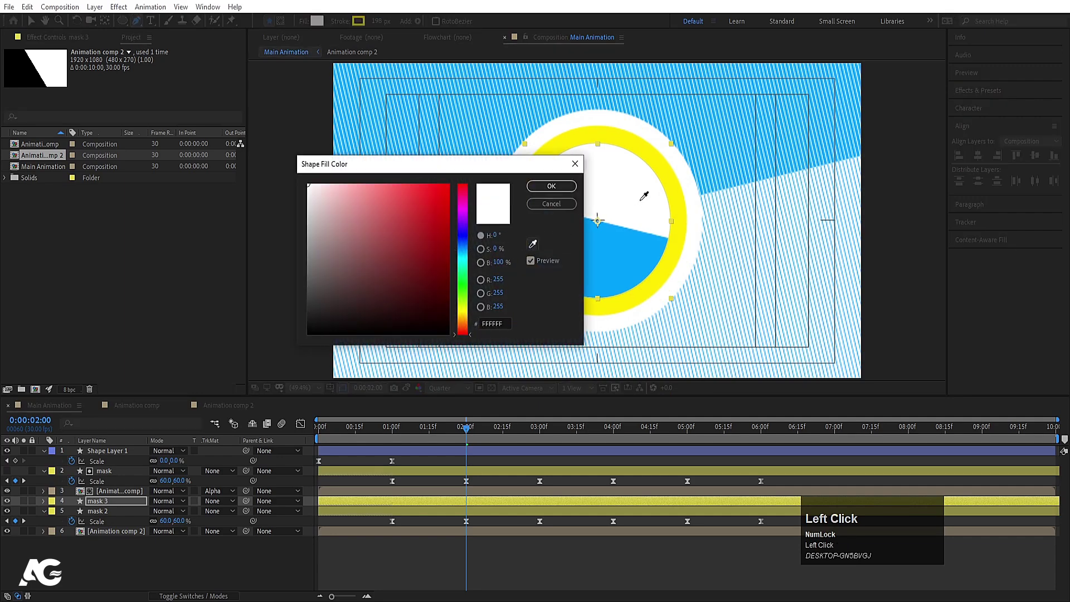
click(551, 186)
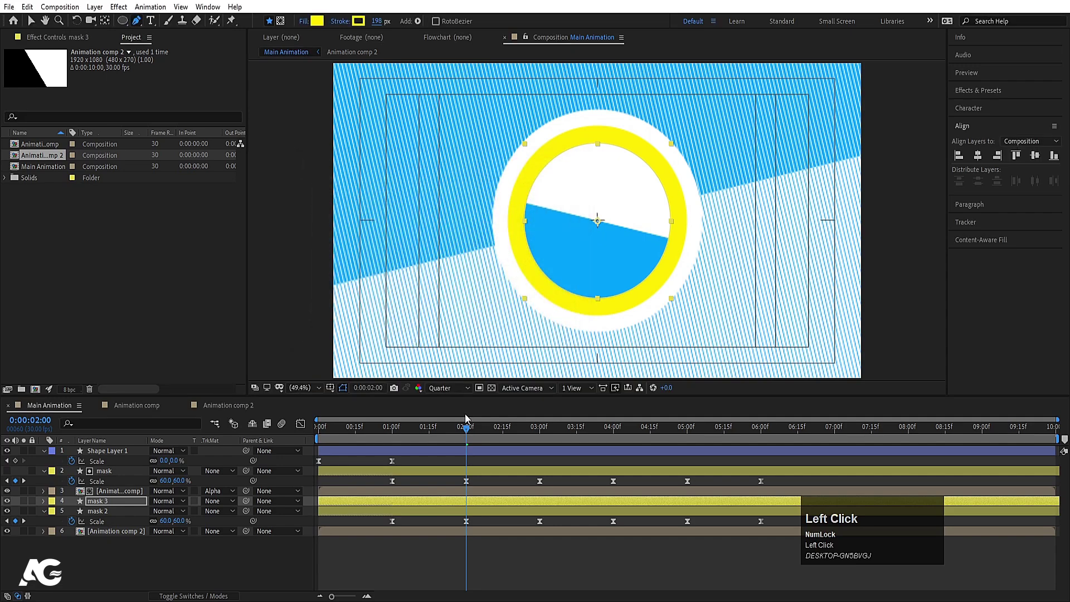
Reveal the Scale keyframes of mask 3 and mask 2 and delay the two layers by 2 and 4 frames.
shift+click(392, 513)
key(u)
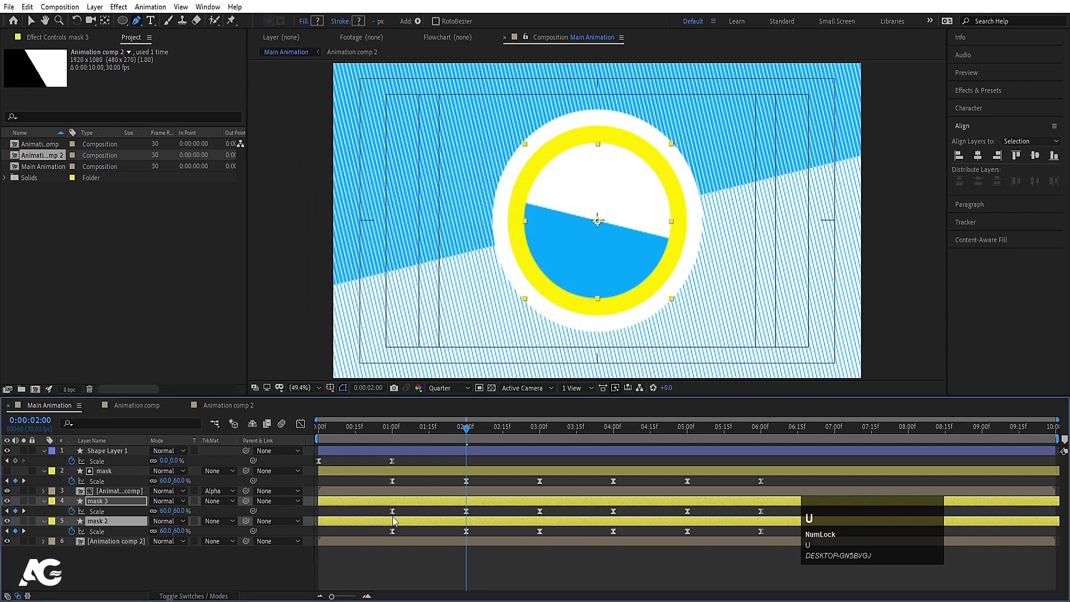
drag(397, 502, 382, 521)
click(373, 511)
click(379, 521)
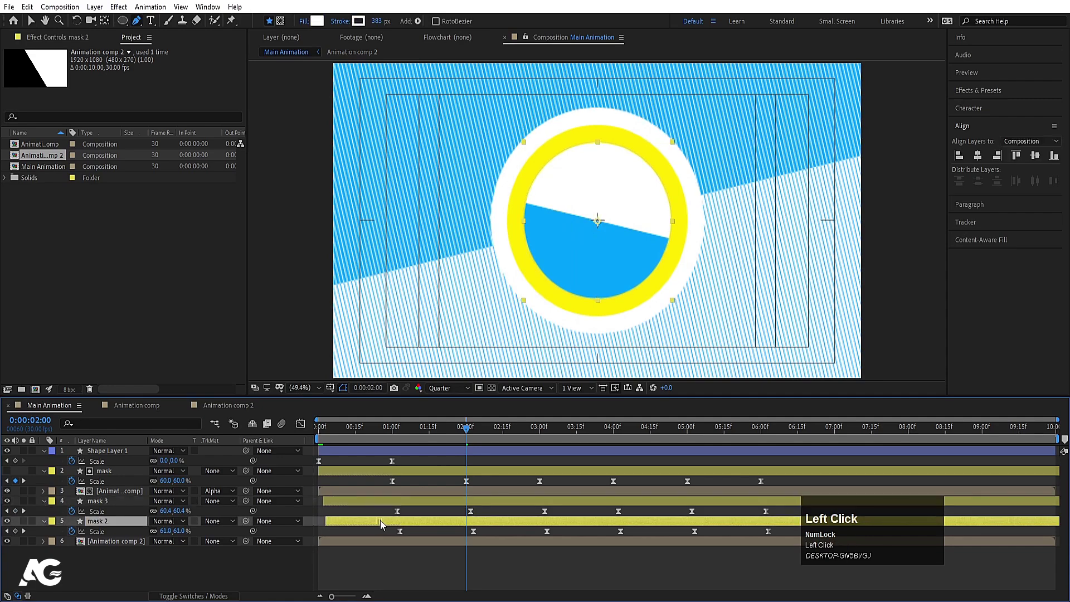
Preview the delayed white and yellow rings, including a playback from the first frame.
key(space)
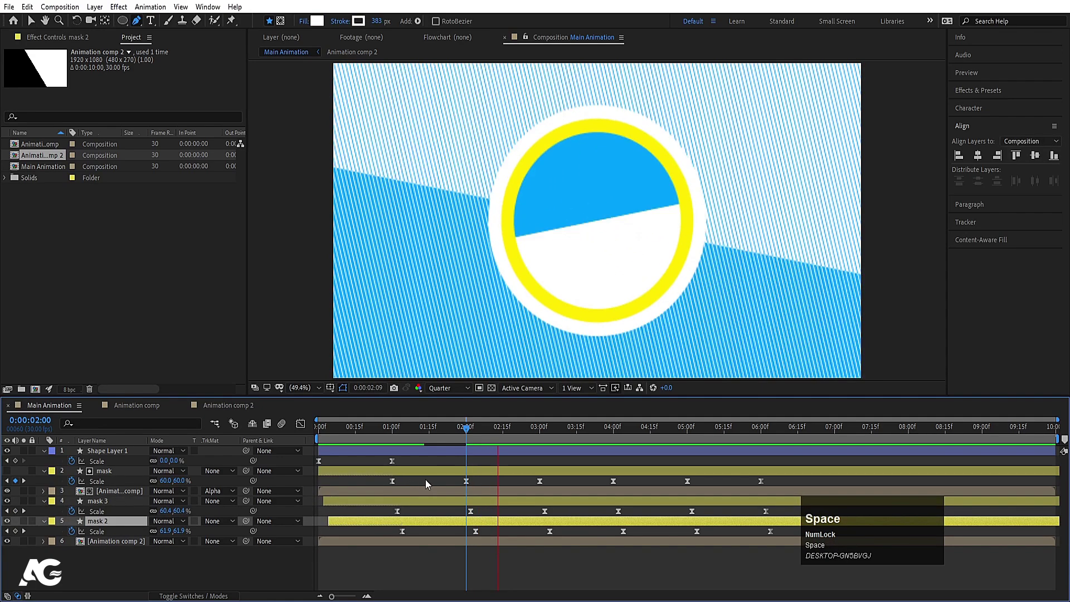
key(space)
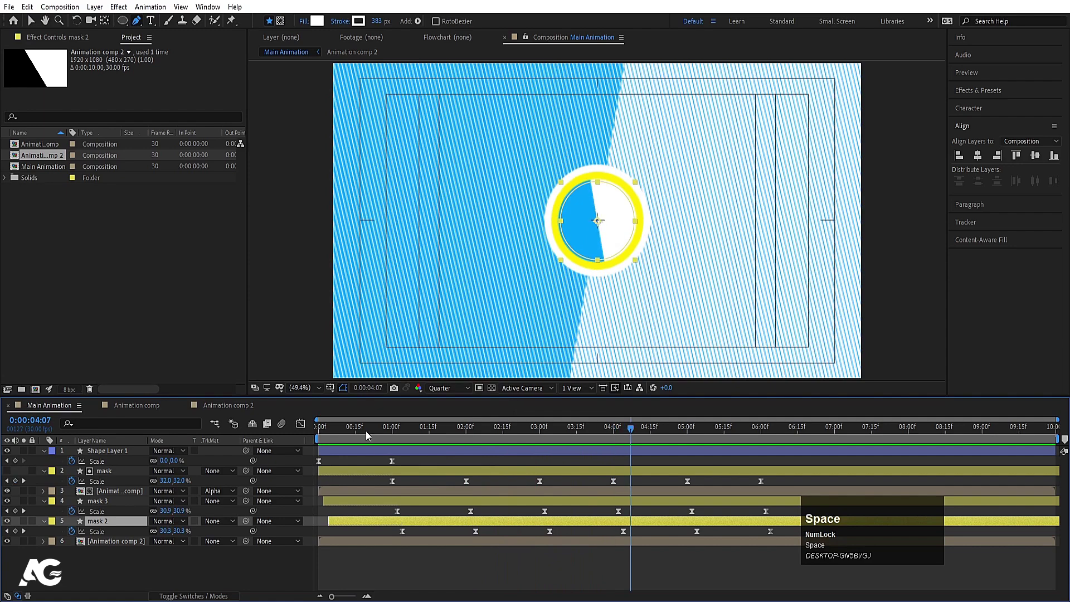
key(Home)
key(space)
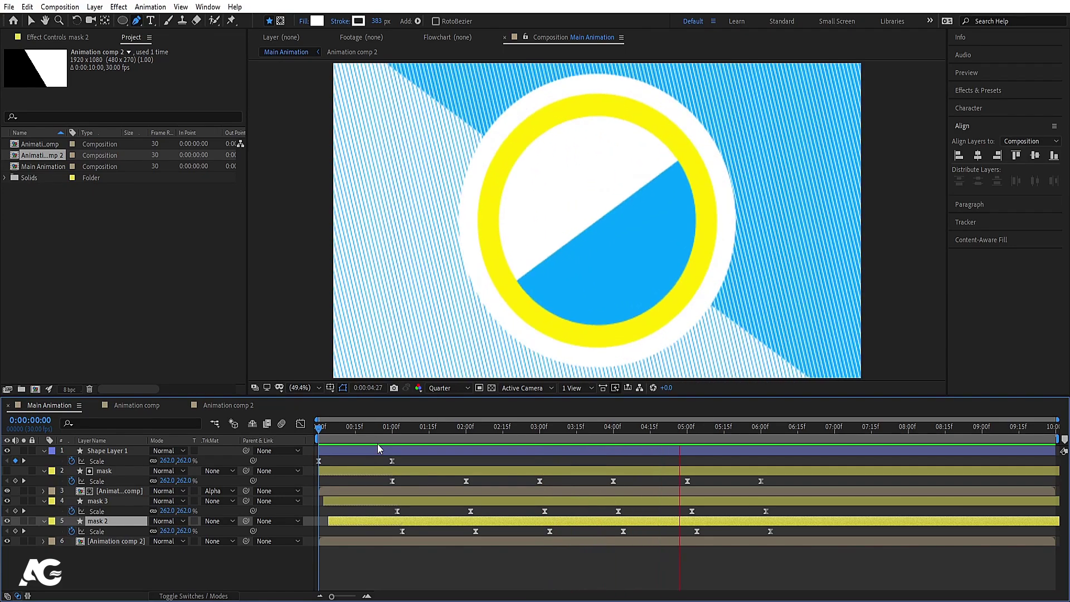
key(space)
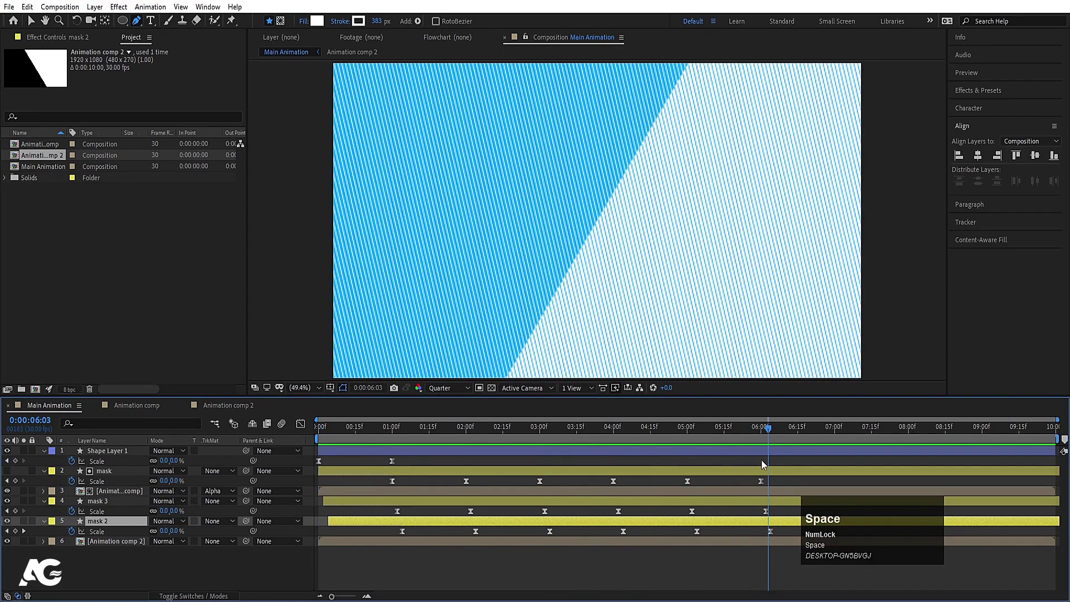
Set the last Scale keyframe of mask 2, at 0:00:06:04, to about 182% so the white ring fills the frame.
drag(750, 427, 721, 467)
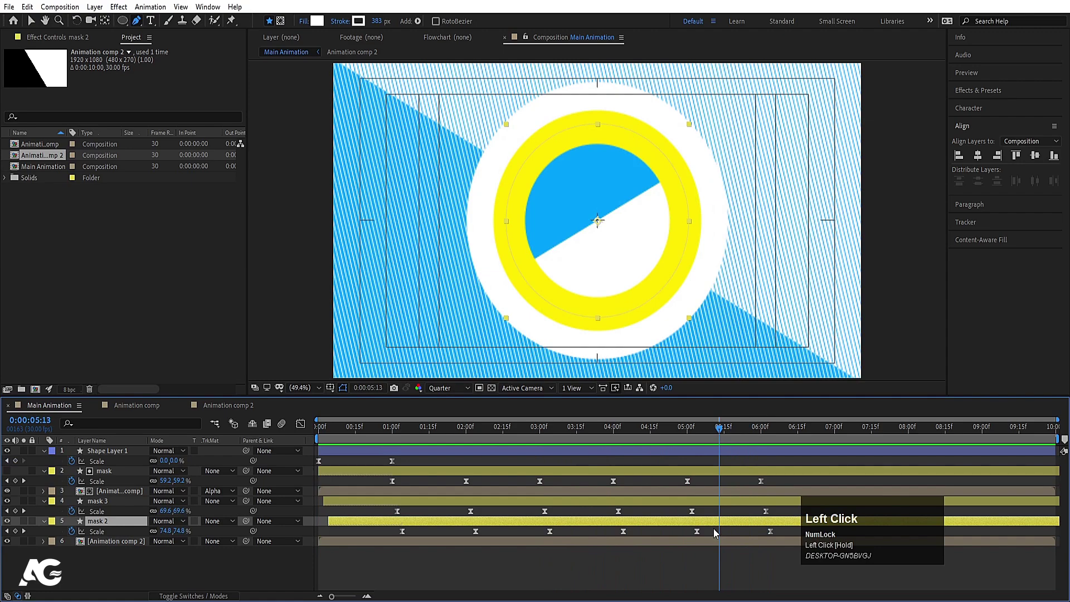
click(713, 549)
click(86, 521)
click(23, 522)
click(23, 522)
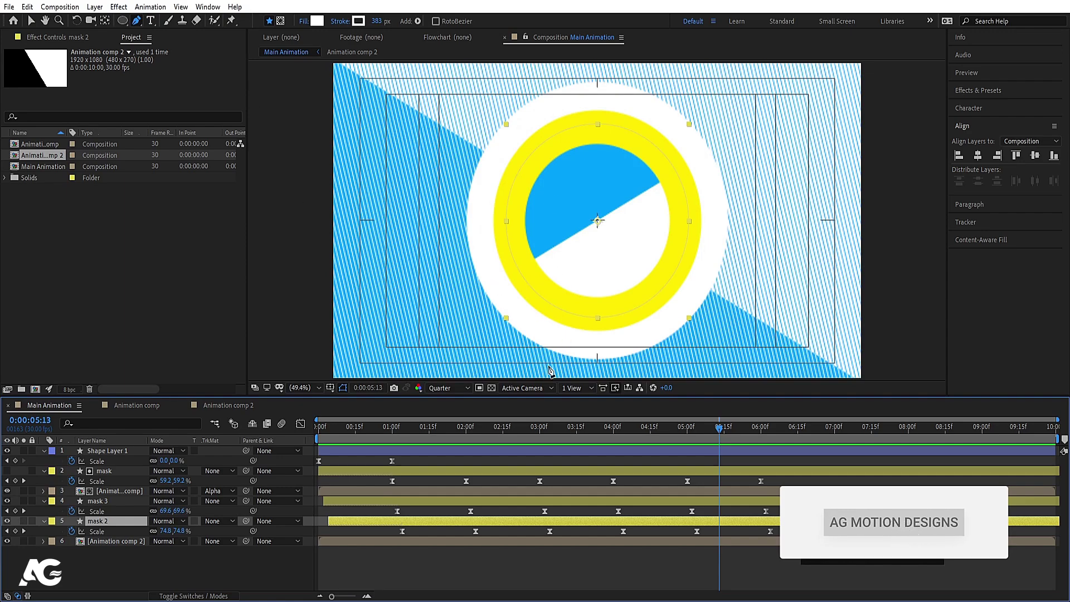
key(j)
drag(819, 541, 938, 545)
key(k)
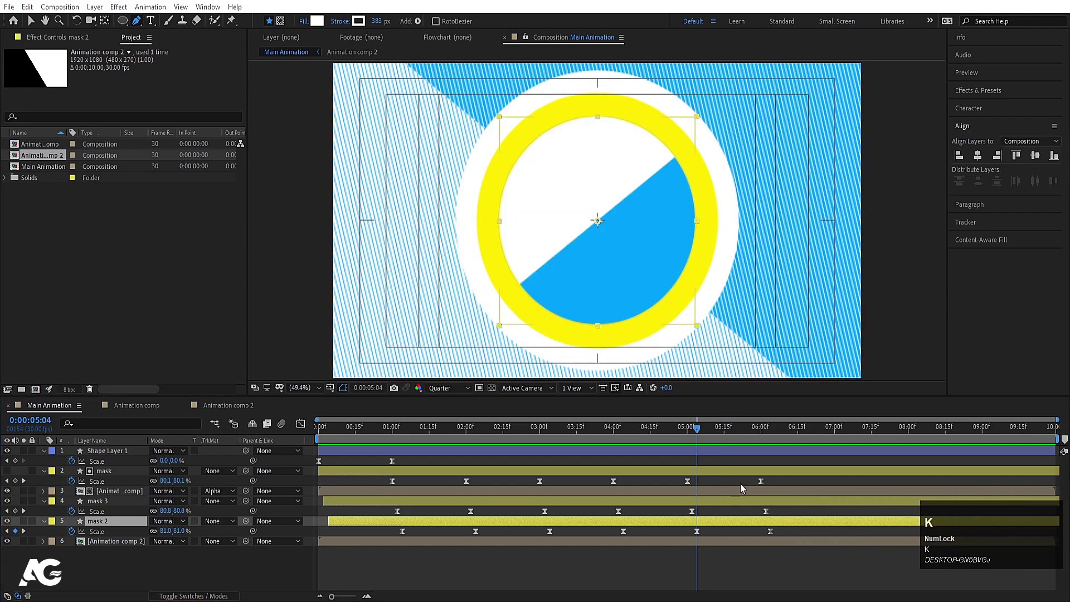
click(754, 434)
key(k)
key(k)
key(k)
click(774, 524)
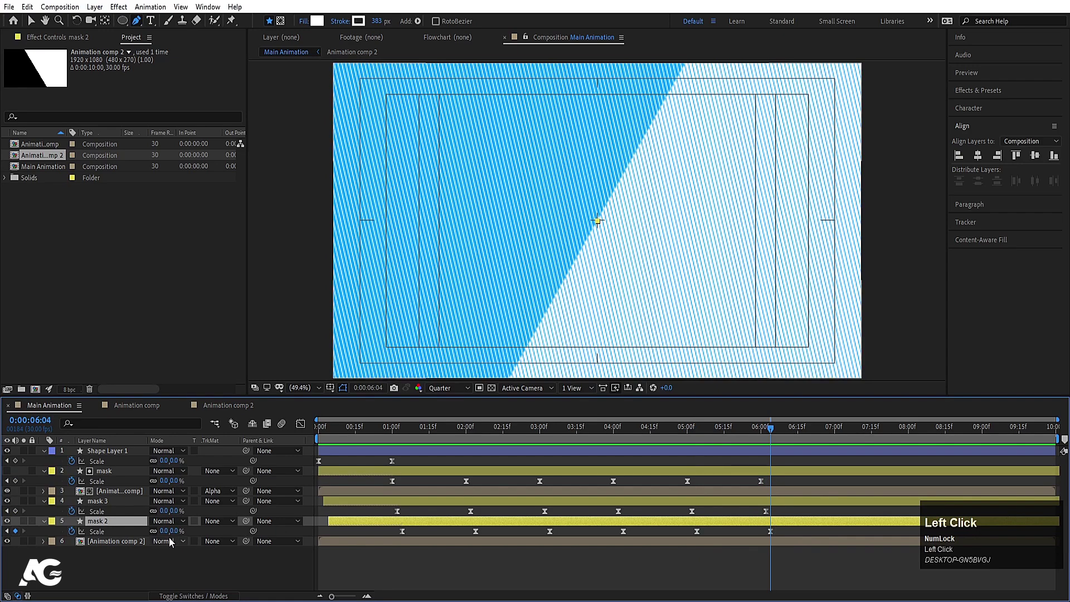
drag(163, 531, 248, 513)
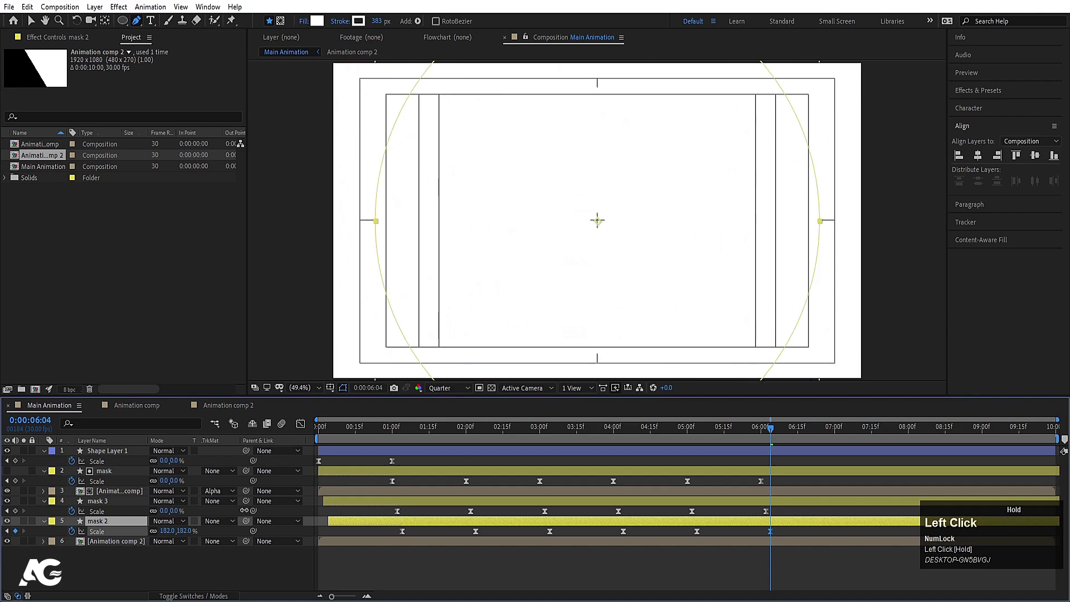
Play back the closing white ring expansion from 0:00:04:26 and step through the final Scale keyframes.
click(677, 432)
key(space)
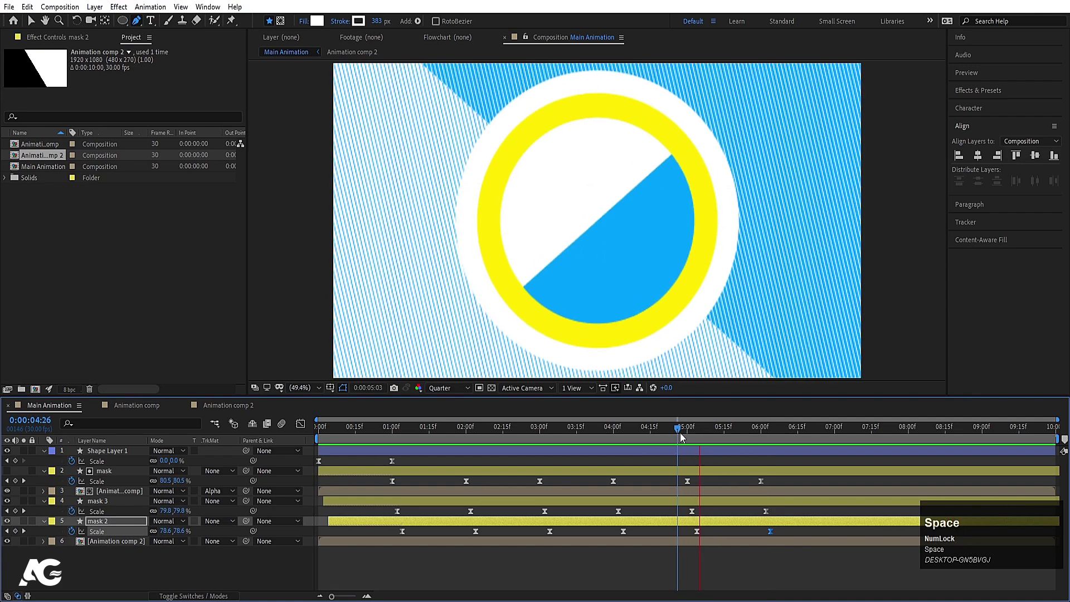
key(space)
key(k)
key(k)
key(j)
Clear the layer selection, end the work area at the last Scale keyframe of mask 2, and play back the animation.
click(857, 531)
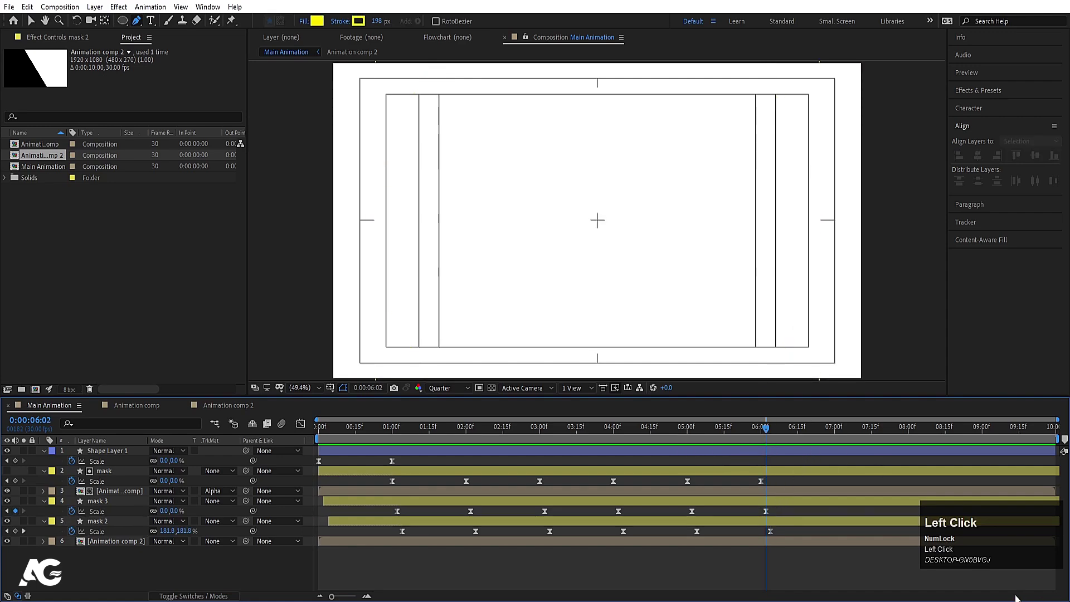
key(space)
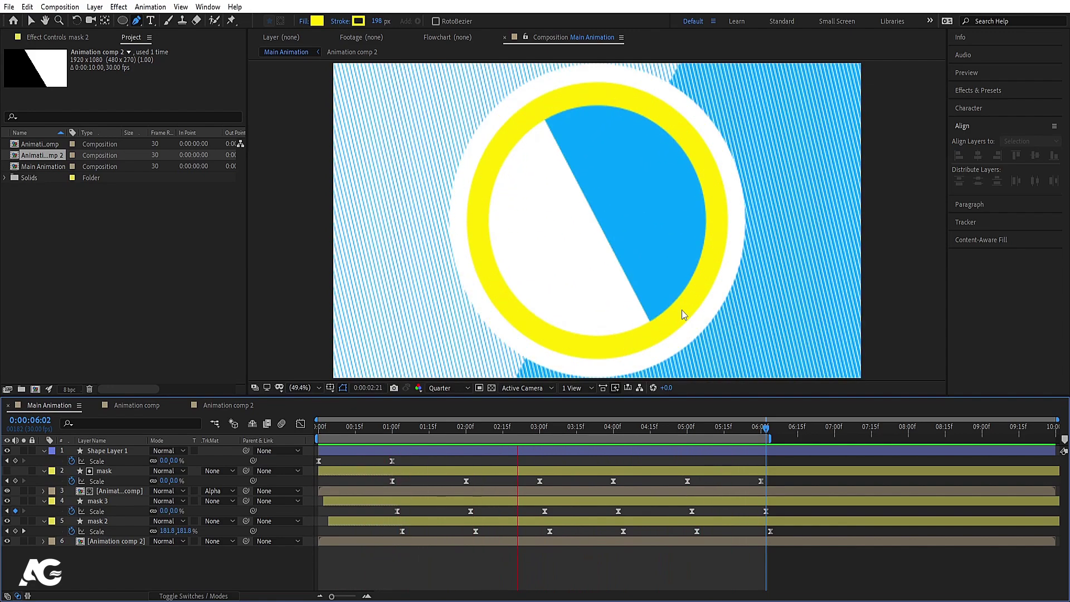
key(space)
Collapse the layers' keyframed properties and set the Main Animation's preview resolution to Full.
click(342, 460)
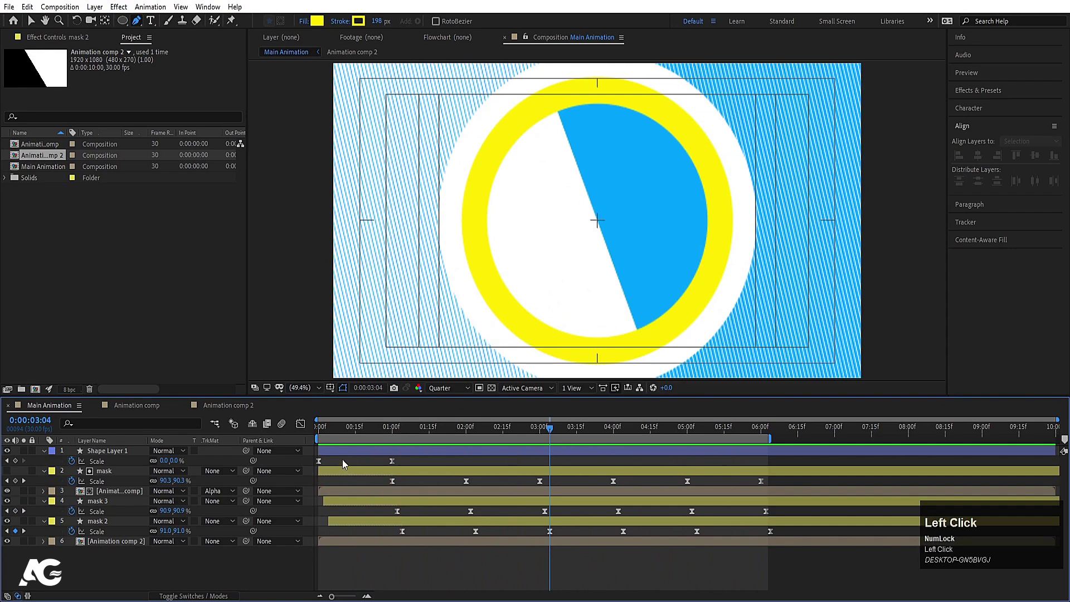
key(u)
click(466, 388)
click(443, 421)
click(166, 521)
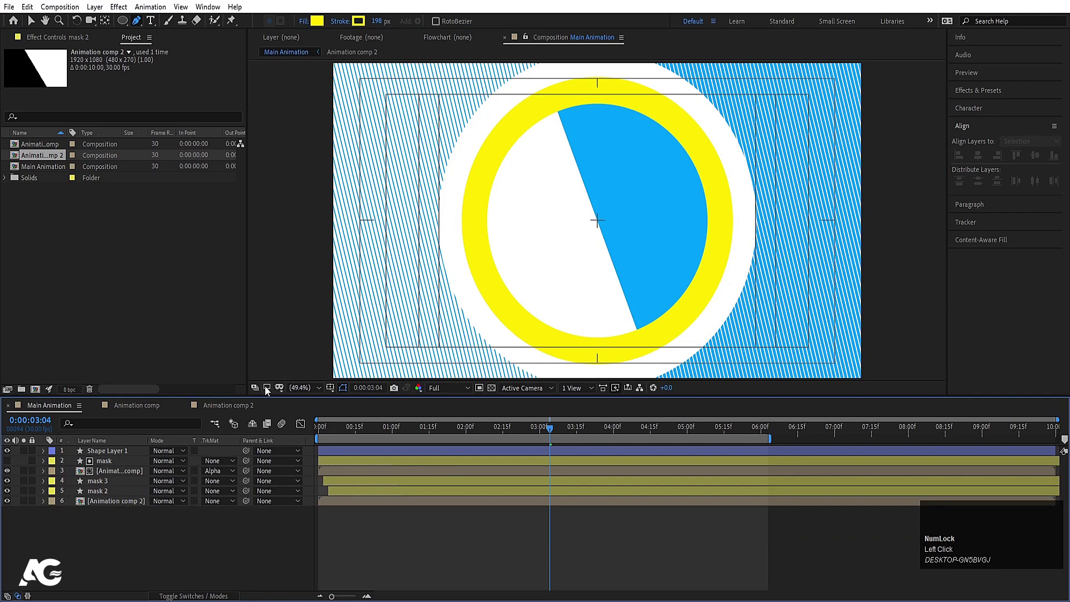
Hide the title/action-safe overlay, preview the animation, and set the current time to 0:00:03:08.
click(330, 388)
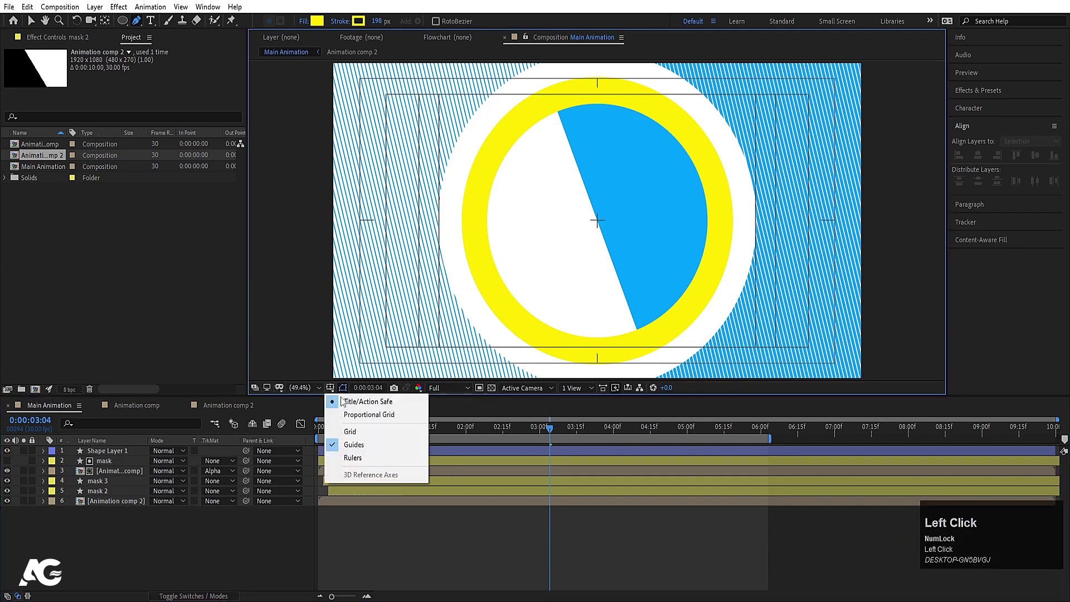
click(356, 401)
key(space)
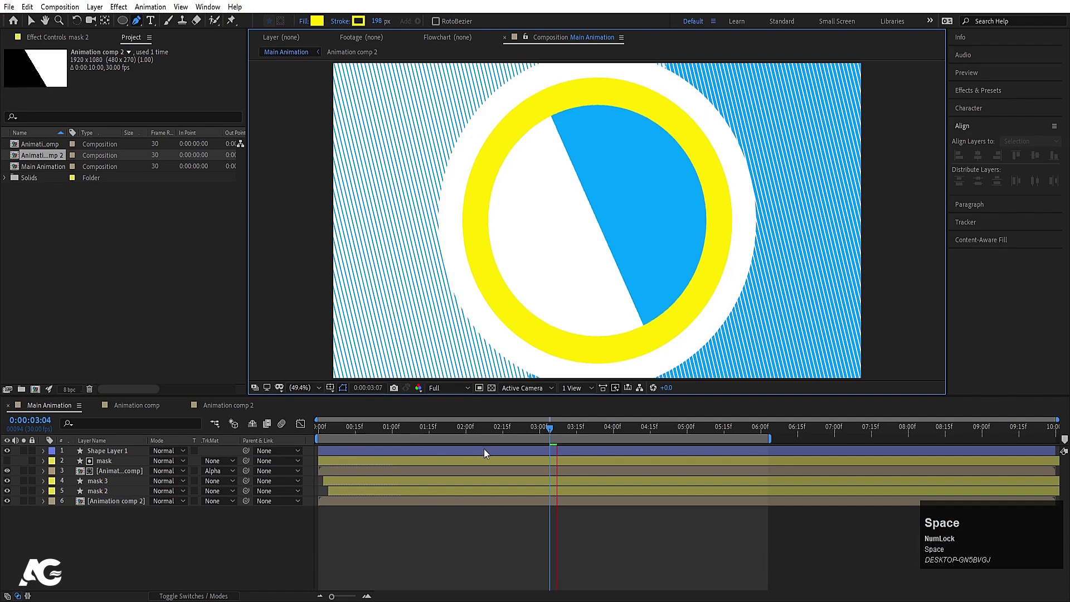
click(648, 430)
drag(648, 434, 559, 435)
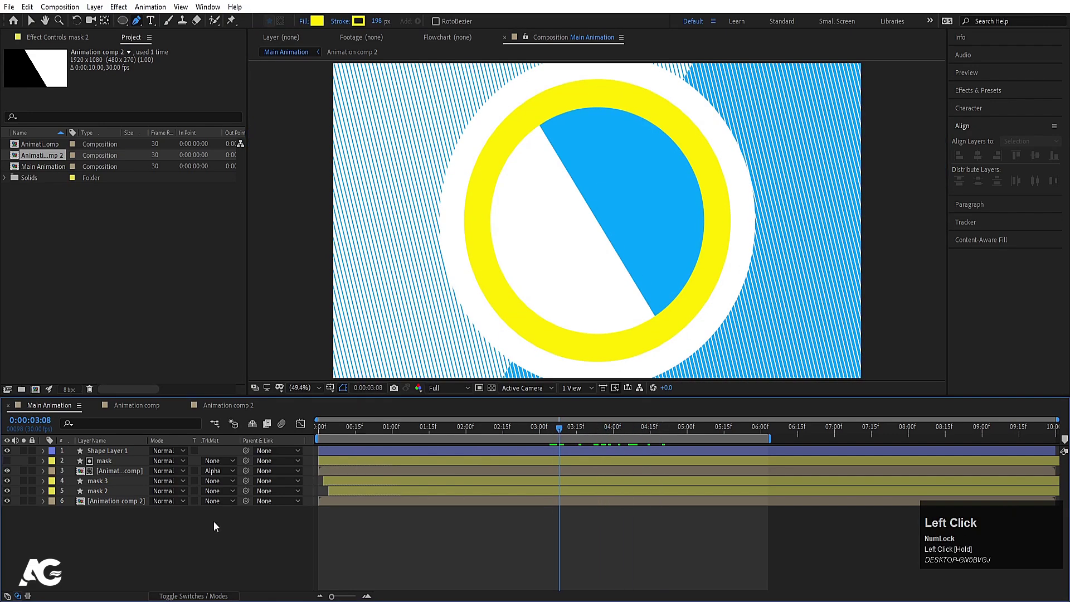
Draw a tiny yellow ellipse without a stroke on the white ring's upper-right part as a new shape layer.
click(123, 20)
click(330, 23)
click(476, 267)
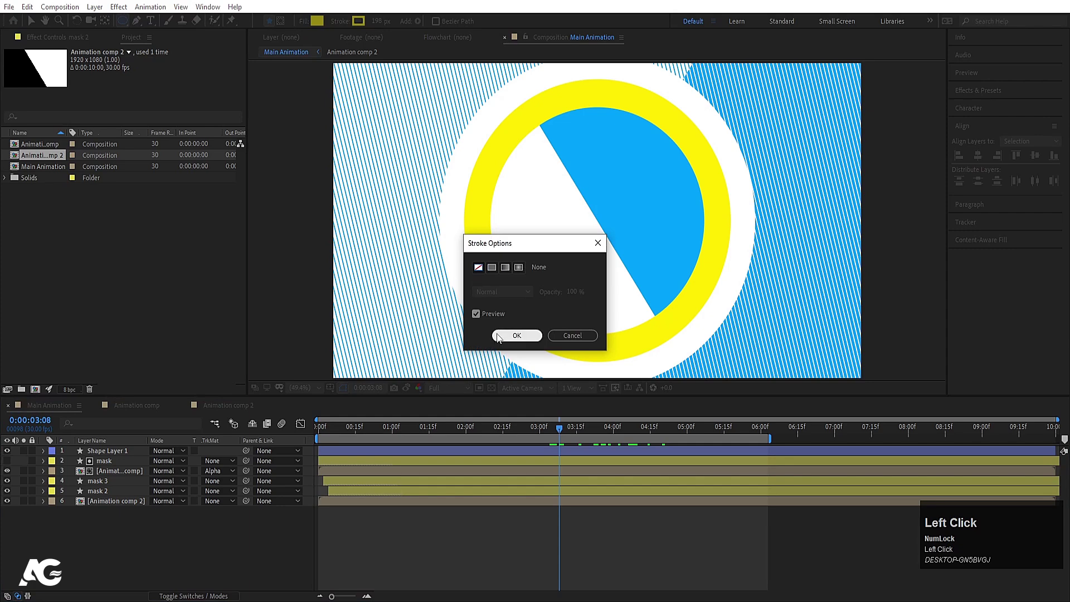
click(517, 336)
drag(686, 97, 687, 95)
click(305, 475)
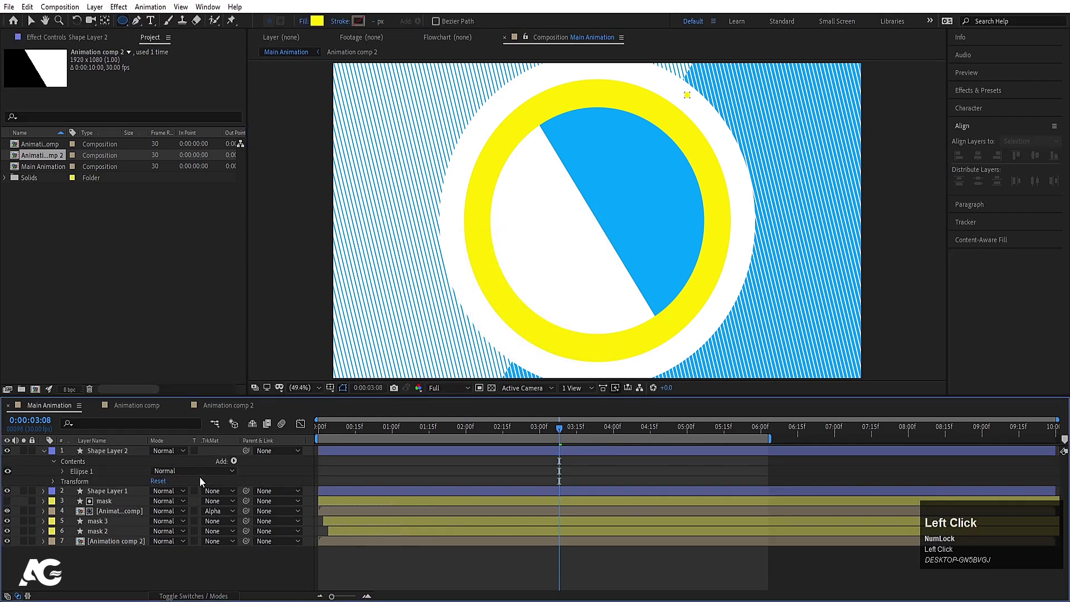
Set the Scale of the tiny ellipse's layer, Shape Layer 2, to 40%.
click(92, 450)
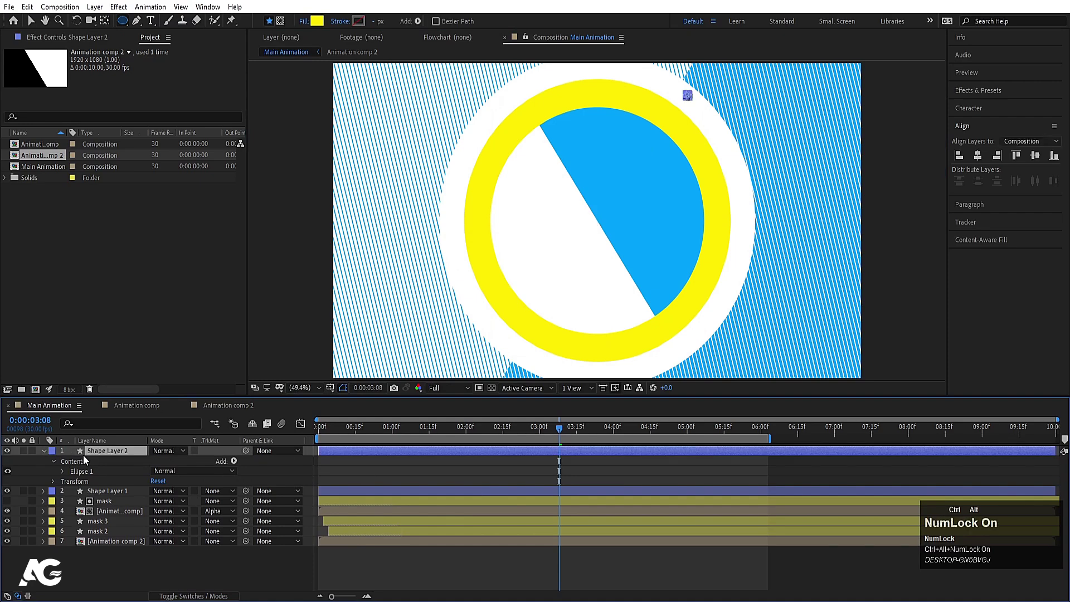
key(s)
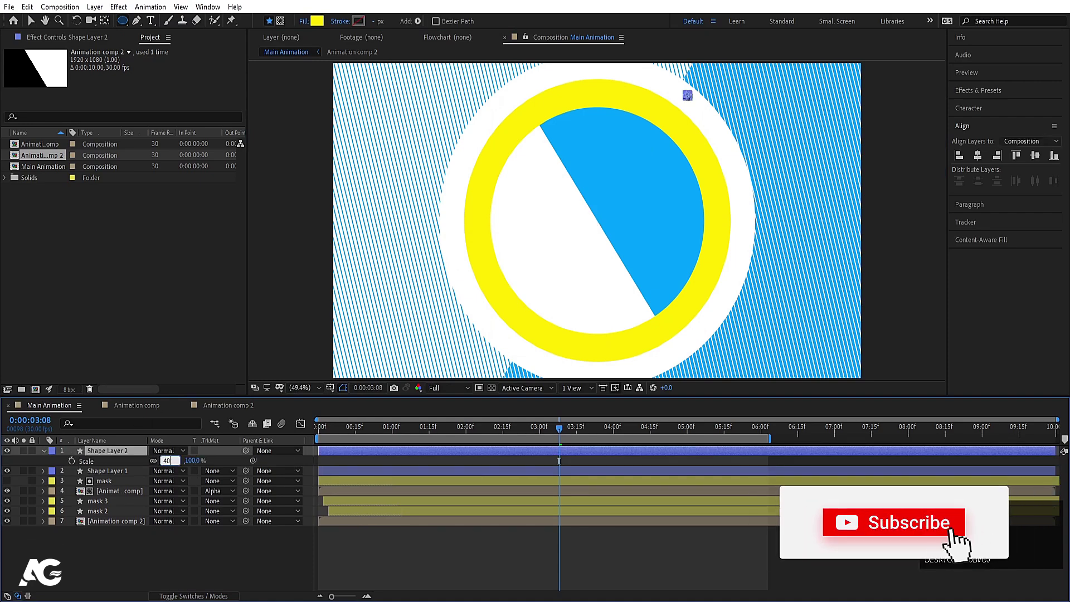
click(107, 557)
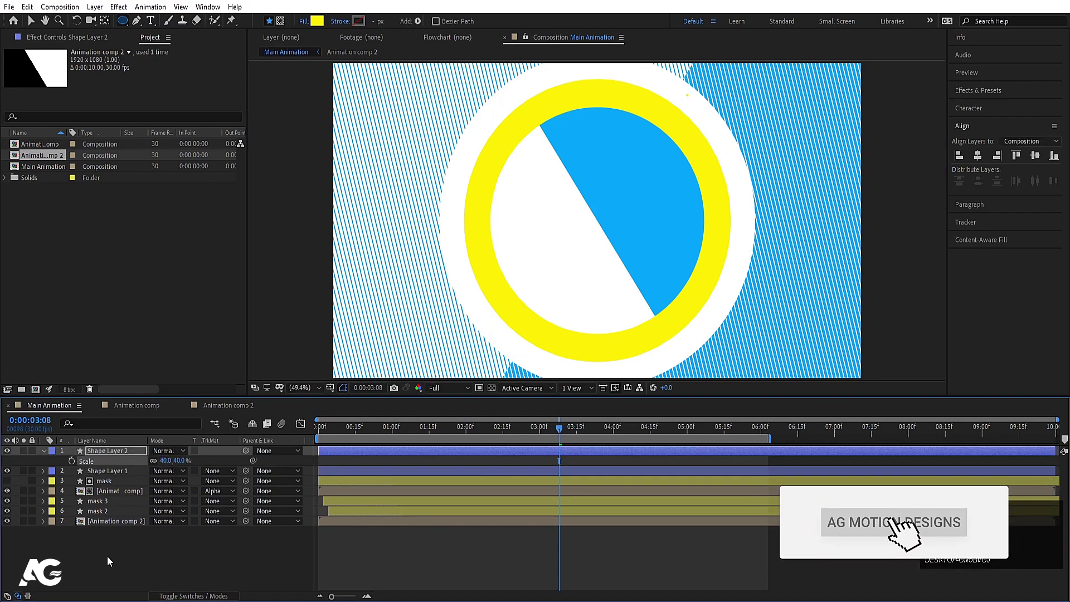
Add a Repeater to Shape Layer 2 with 21 copies and a transform Position of 68, 0 to form a dot row.
click(108, 452)
click(43, 451)
click(43, 450)
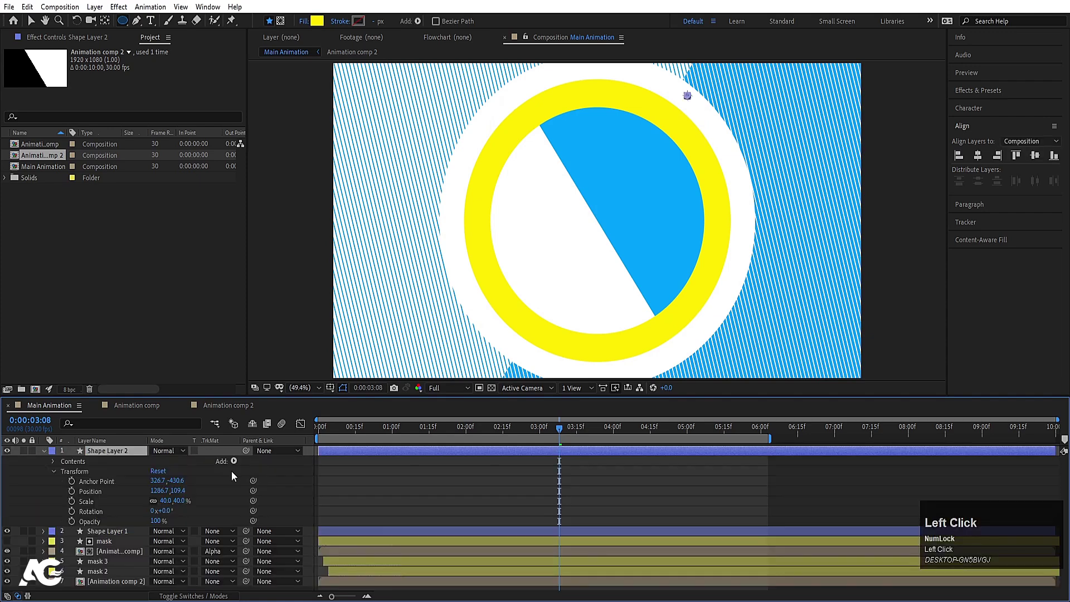
click(234, 461)
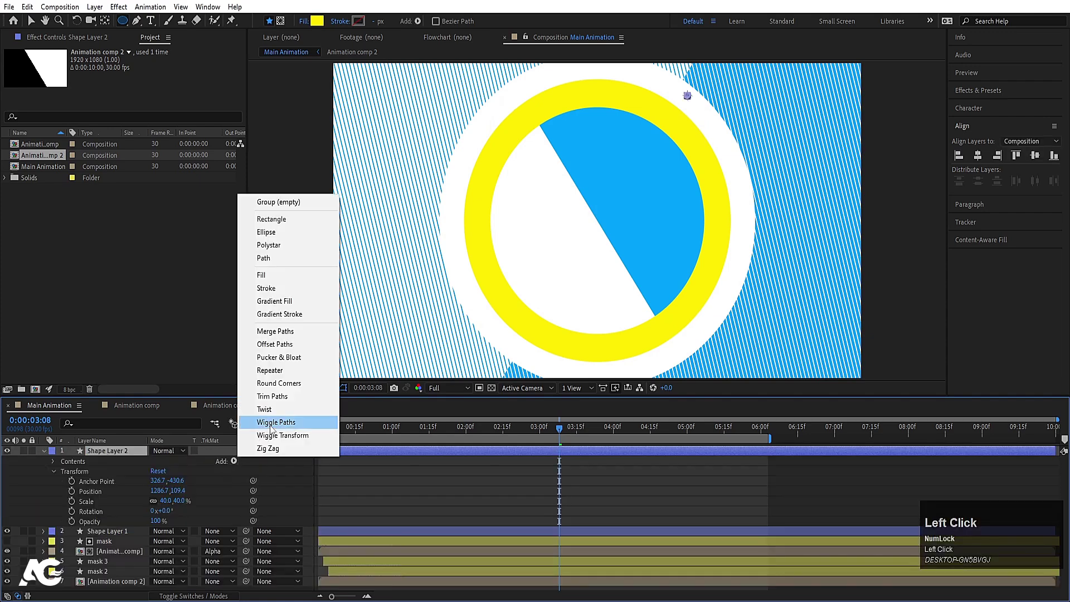
click(270, 370)
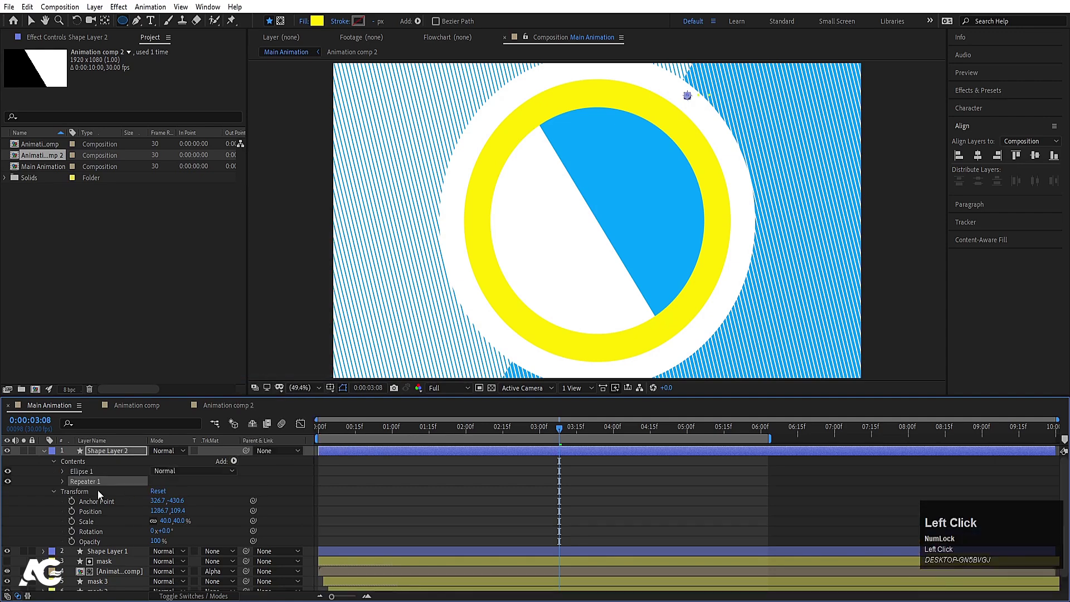
click(62, 482)
click(72, 521)
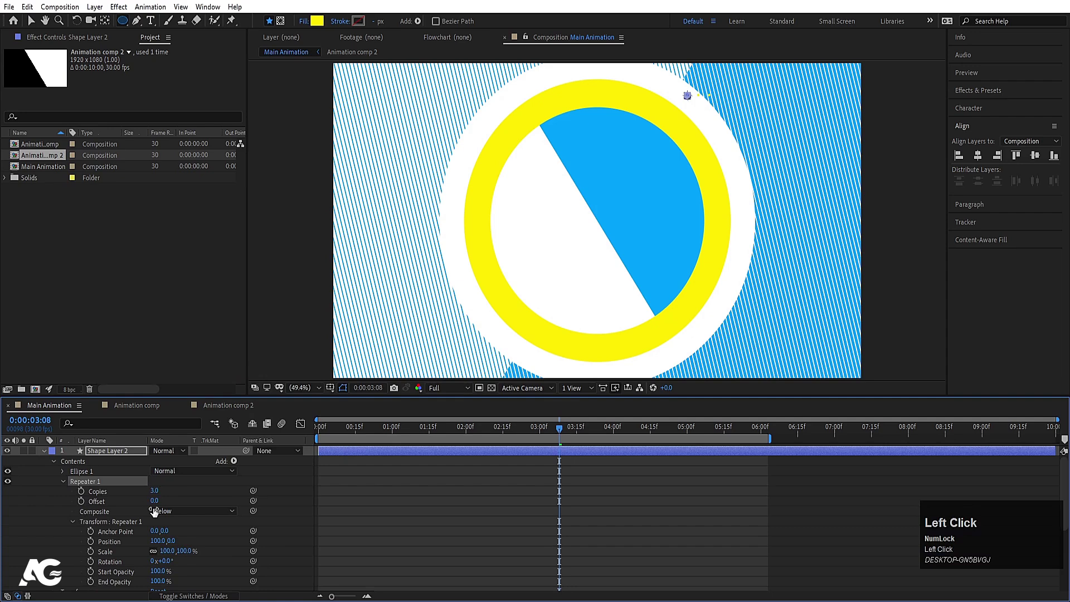
click(157, 540)
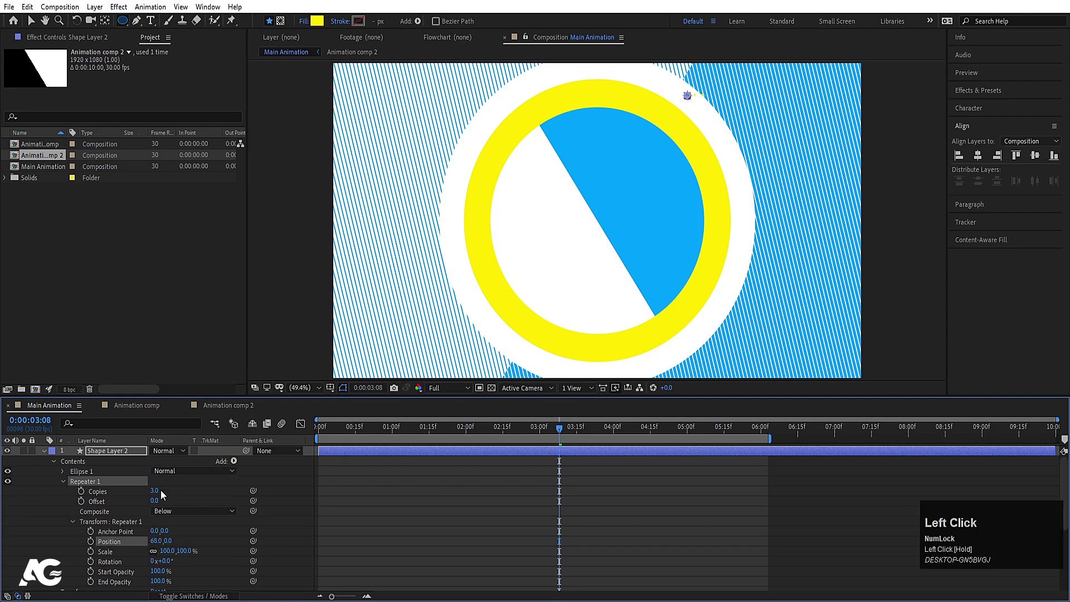
drag(156, 494, 167, 496)
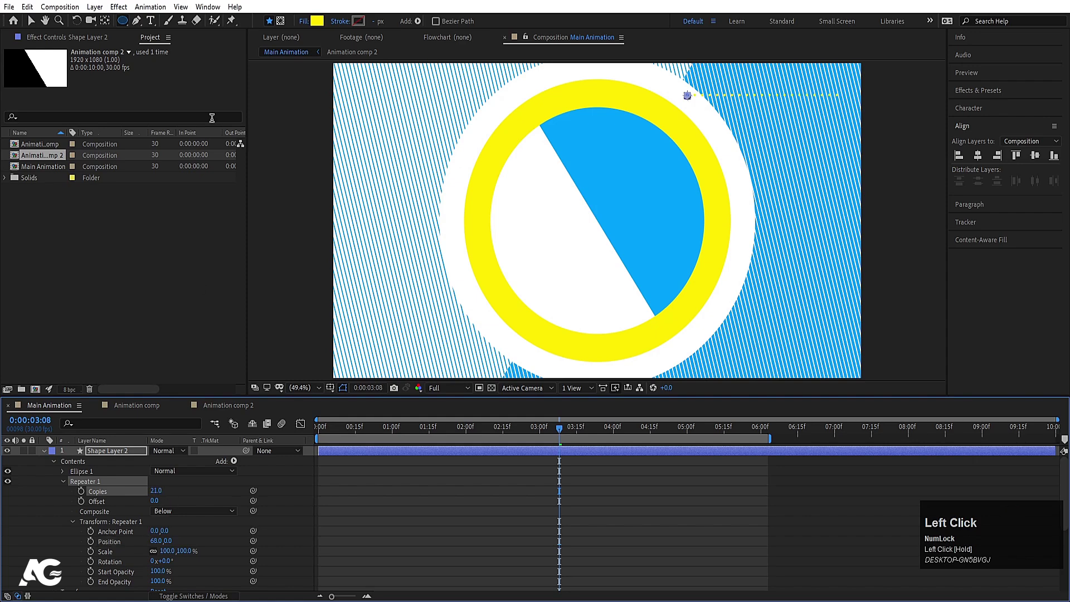
Change the fill color of the dot row to white (FFFFFF).
click(316, 21)
click(306, 181)
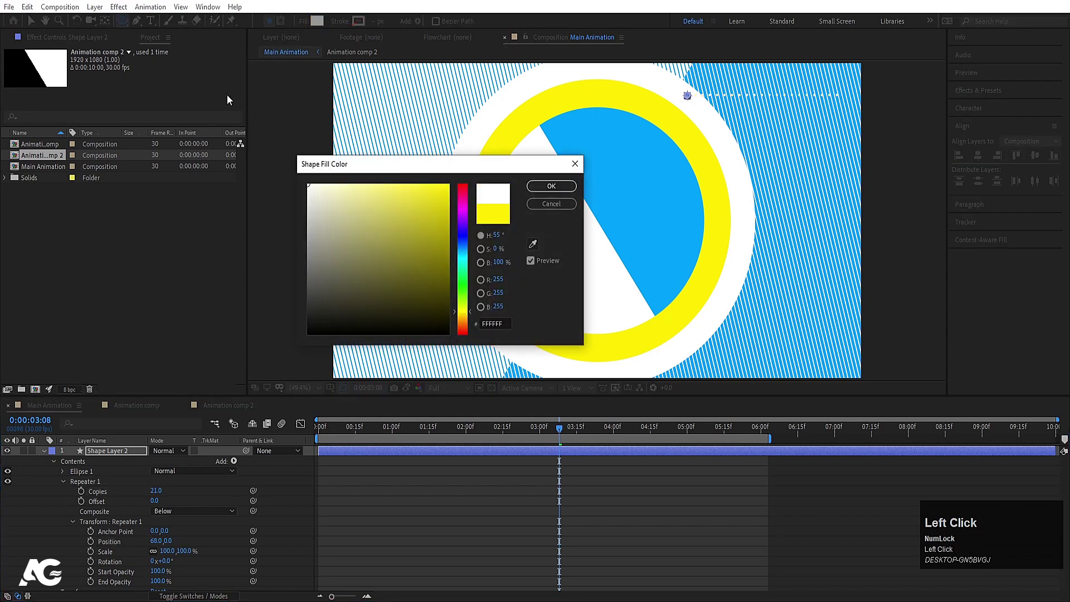
key(Return)
Duplicate Repeater 1 and set the duplicate's transform Position to 0, 28 so the dot row repeats downward.
click(62, 481)
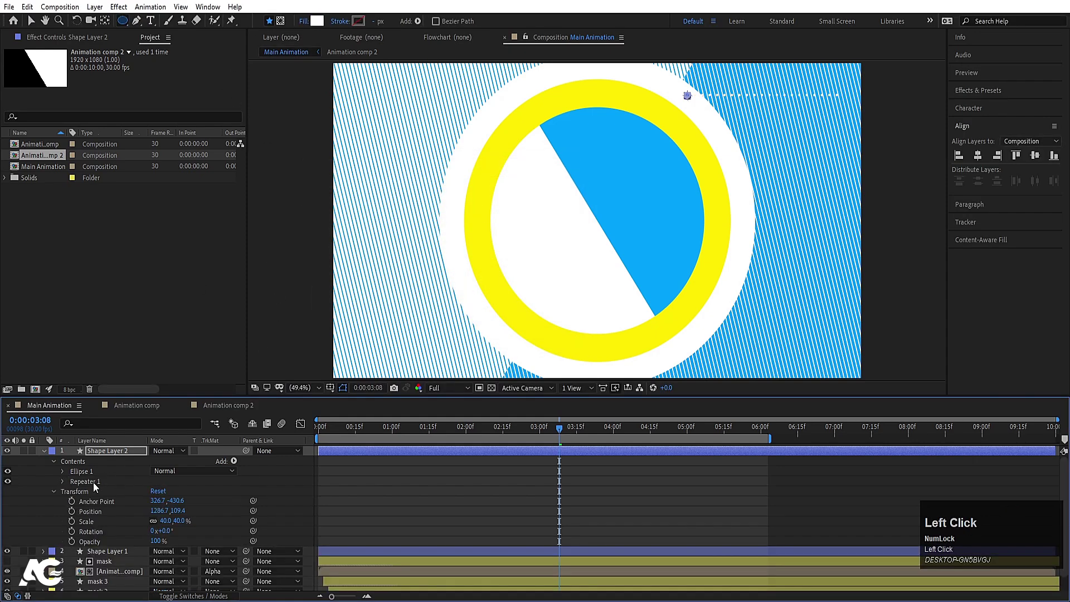
key(ctrl+d)
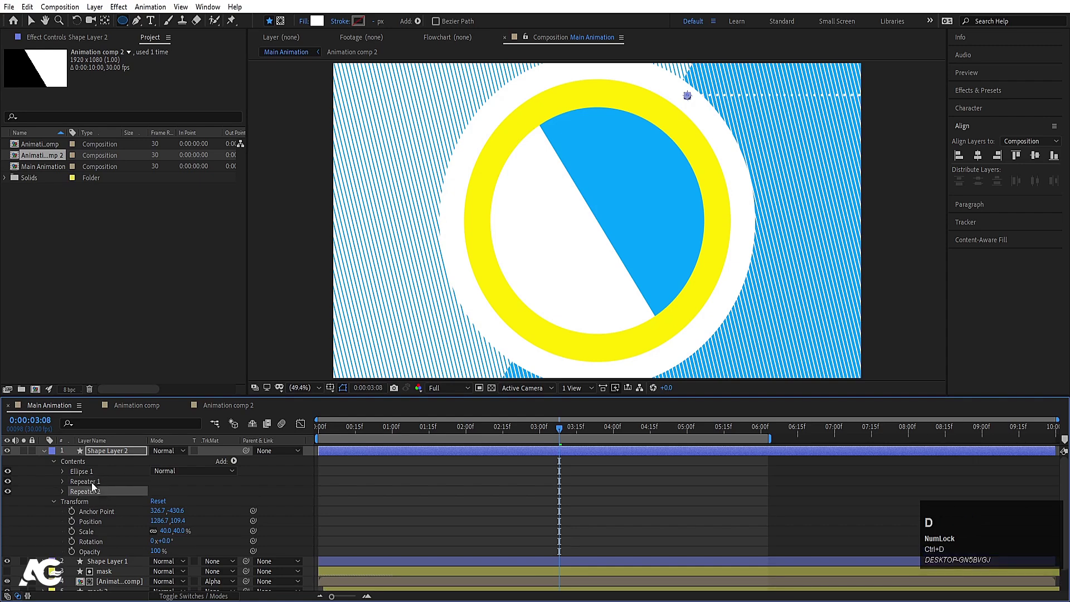
click(62, 492)
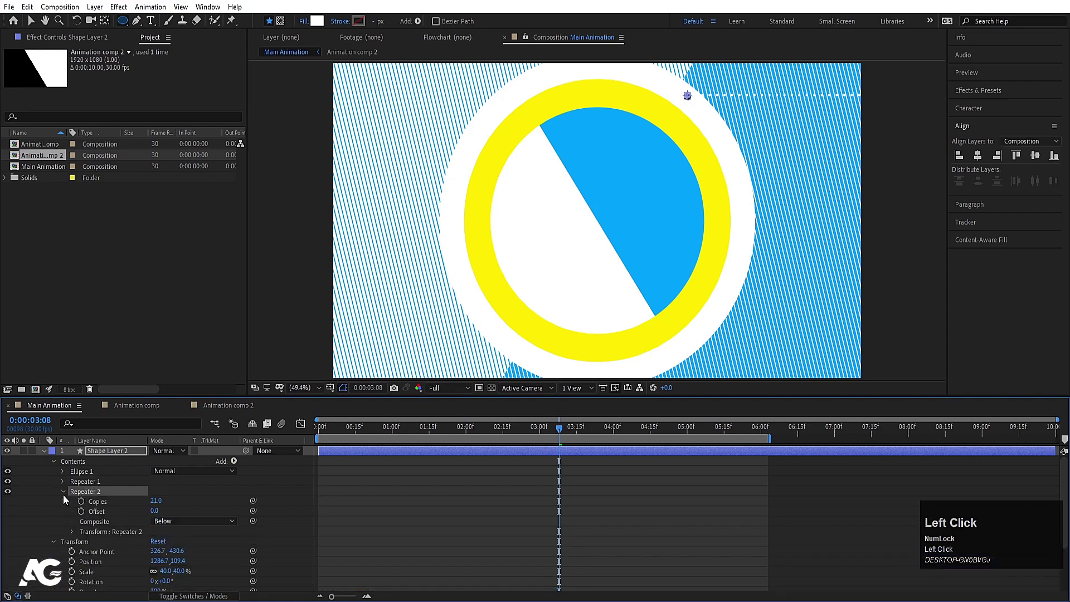
click(71, 532)
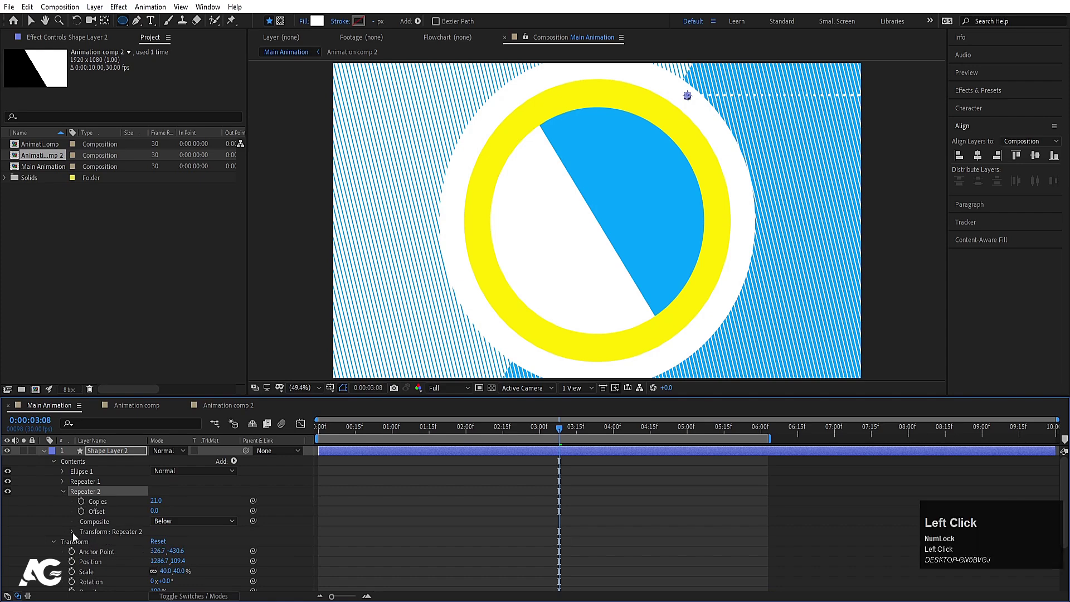
key(Return)
drag(164, 545, 179, 545)
Set Repeater 2 to 10 copies and widen its vertical spacing to a Position of 0, 62.
click(150, 494)
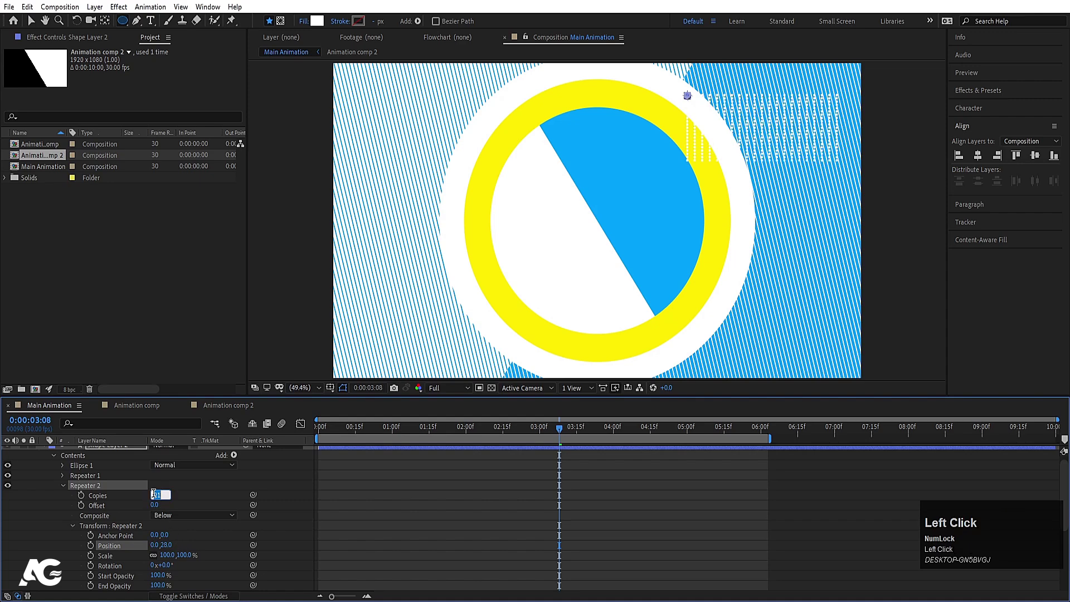
text(10)
key(Return)
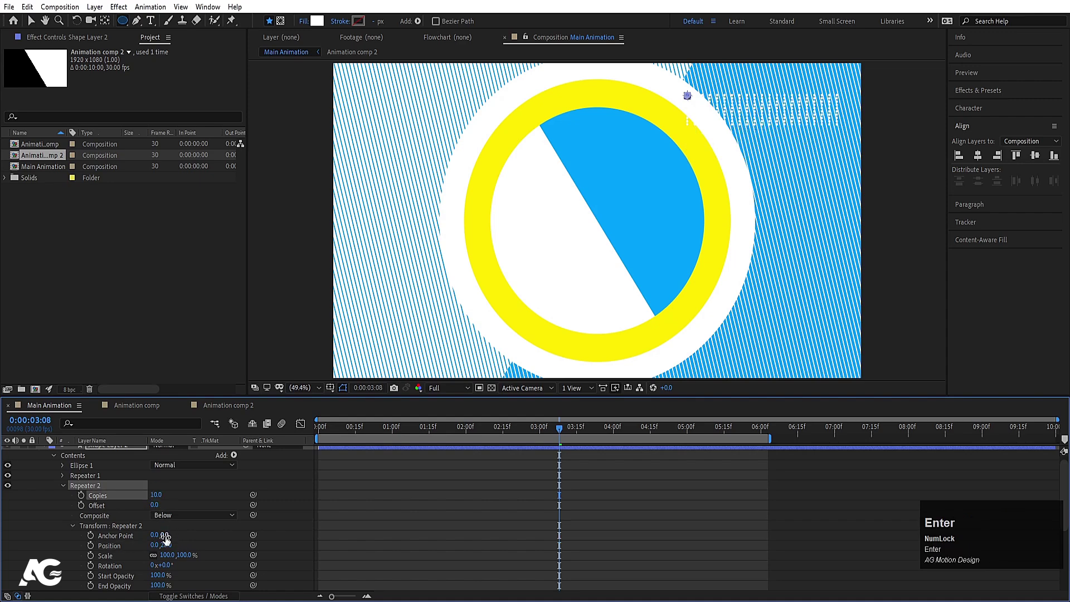
drag(170, 545, 194, 533)
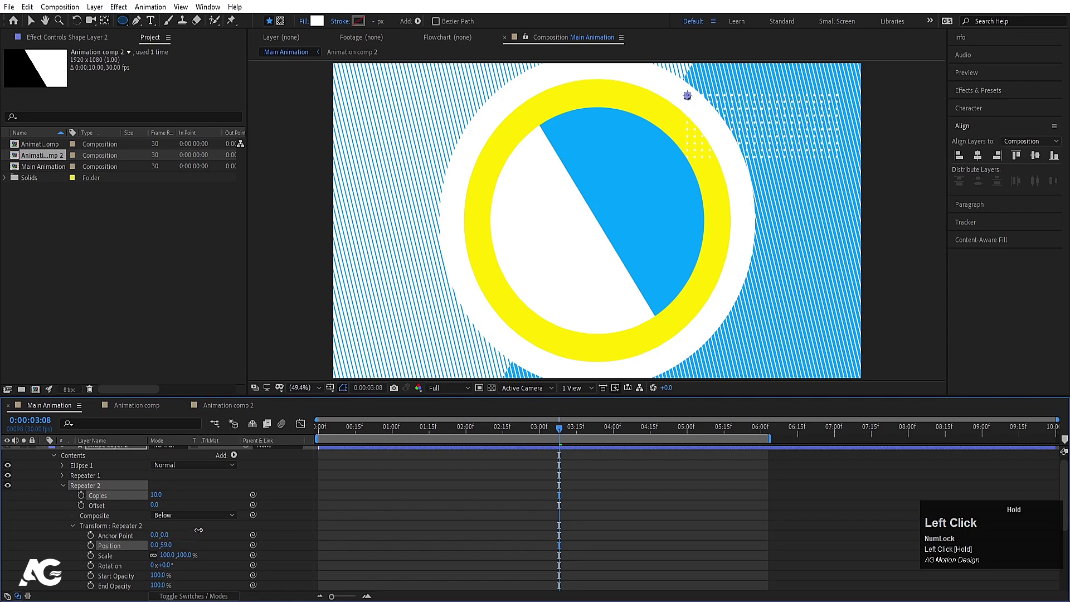
Duplicate the white dot-grid layer and move the copy to the lower-left area of the composition.
scroll(62, 462, up, 1)
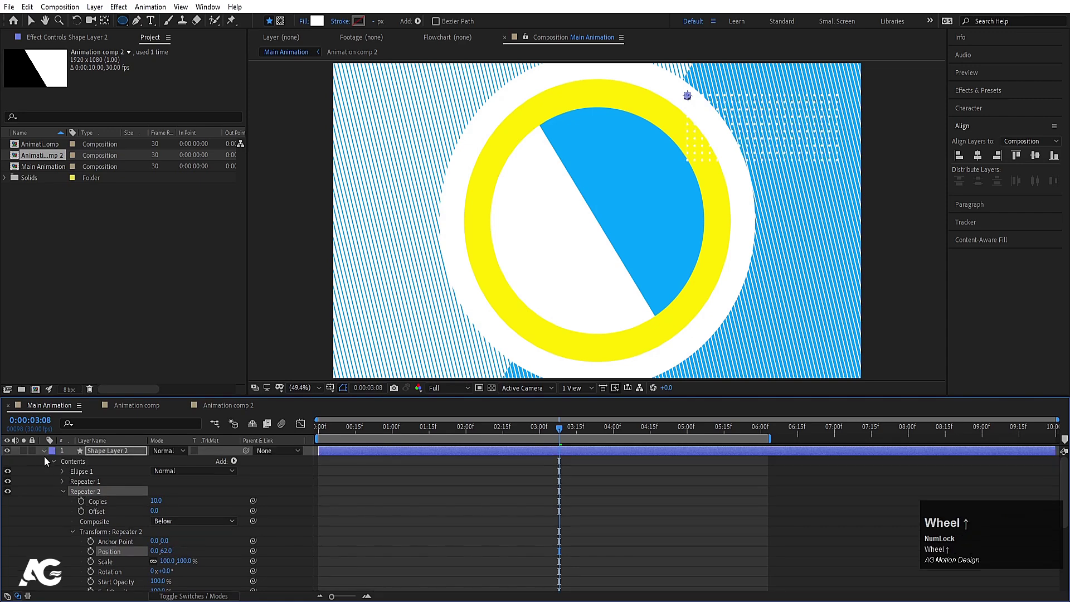
click(45, 454)
key(ctrl+d)
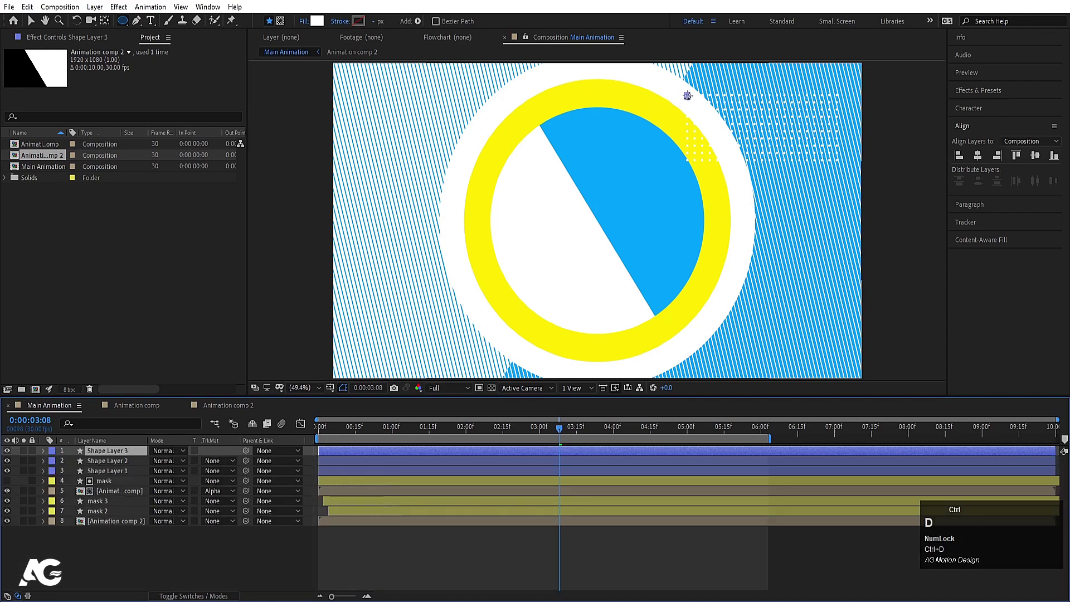
key(v)
drag(690, 98, 498, 275)
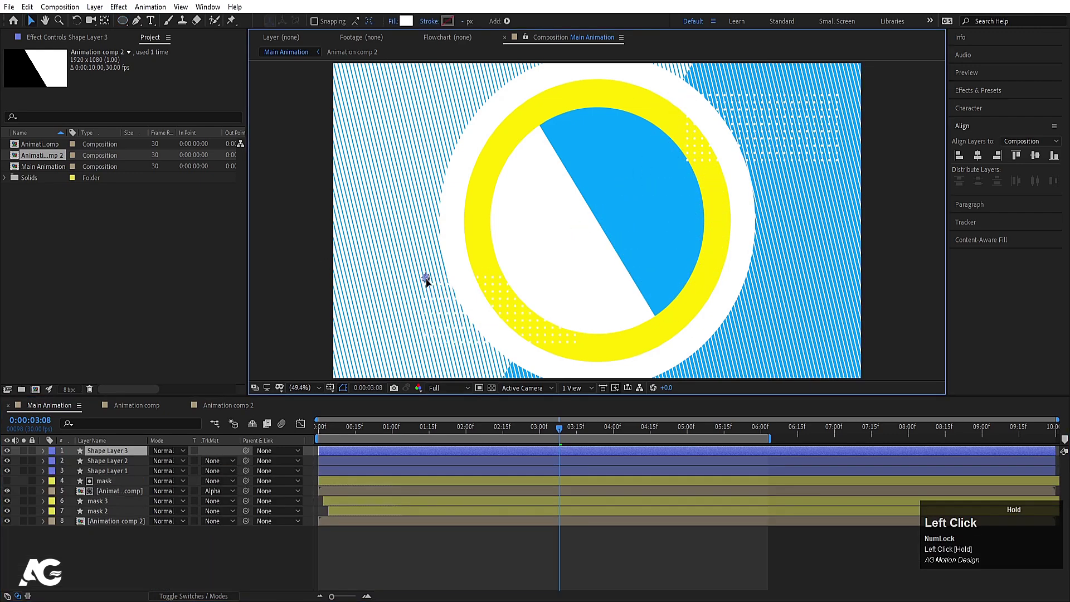
Change the fill of the duplicated dot grid to the background's blue.
click(407, 21)
click(640, 206)
click(550, 186)
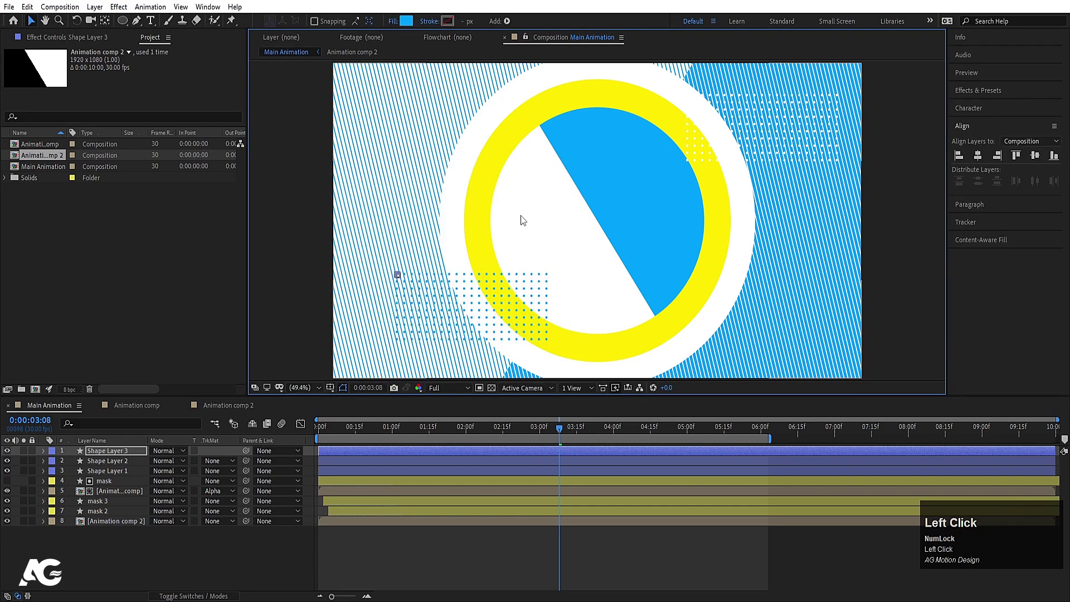
Move the blue dot grid closer to the frame's left edge, at about 133, 698, and fit the composition in the viewer.
drag(395, 275, 390, 273)
key(ctrl+z)
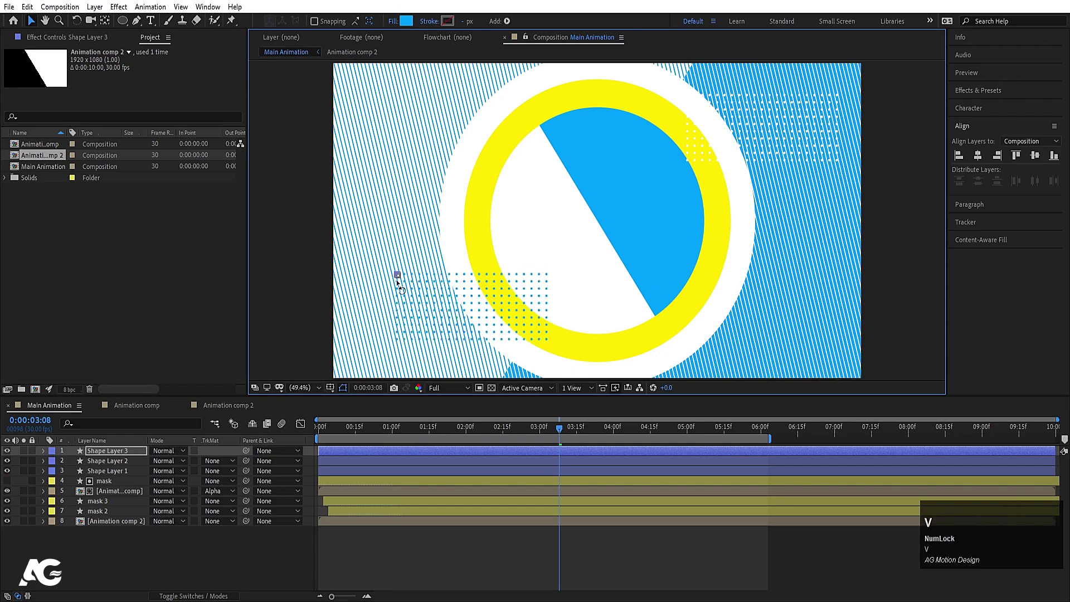
click(355, 557)
click(372, 450)
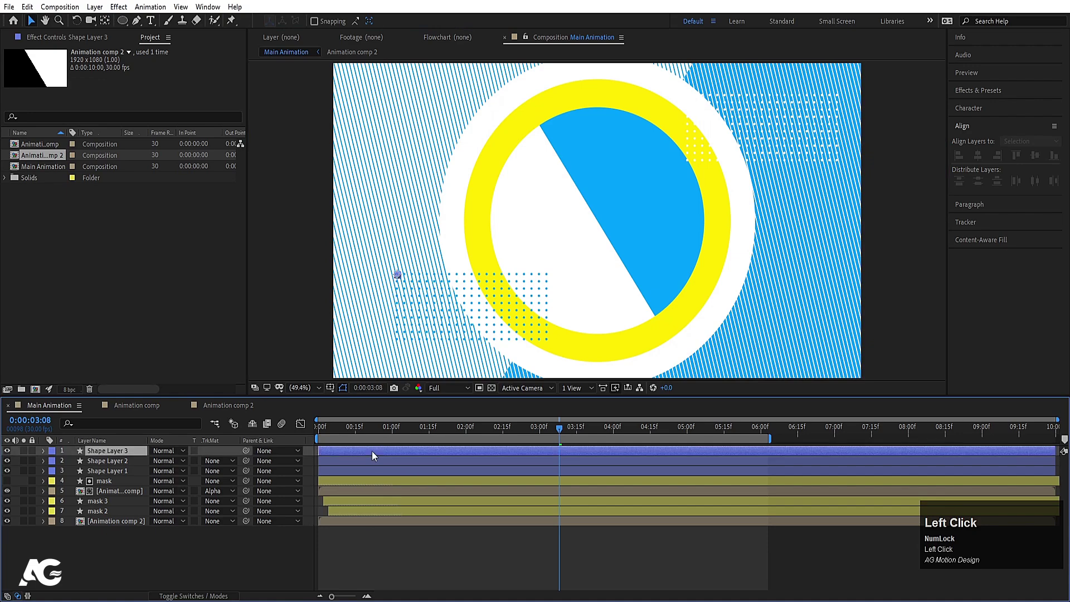
key(v)
alt+scroll(398, 272, up, 3)
drag(399, 272, 345, 258)
scroll(477, 225, down, 2)
drag(565, 214, 527, 232)
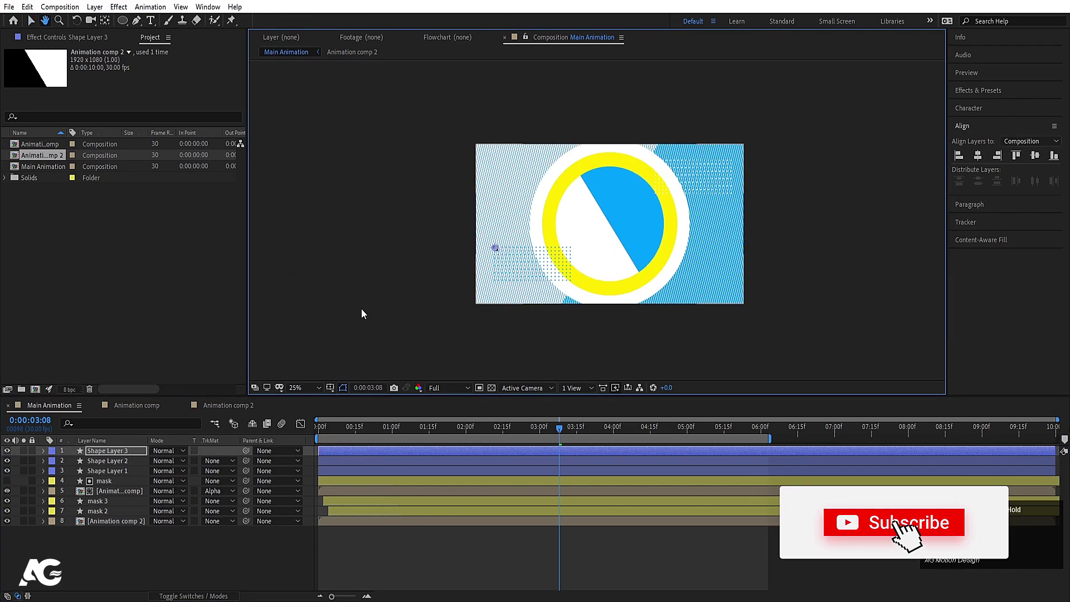
click(300, 387)
click(318, 192)
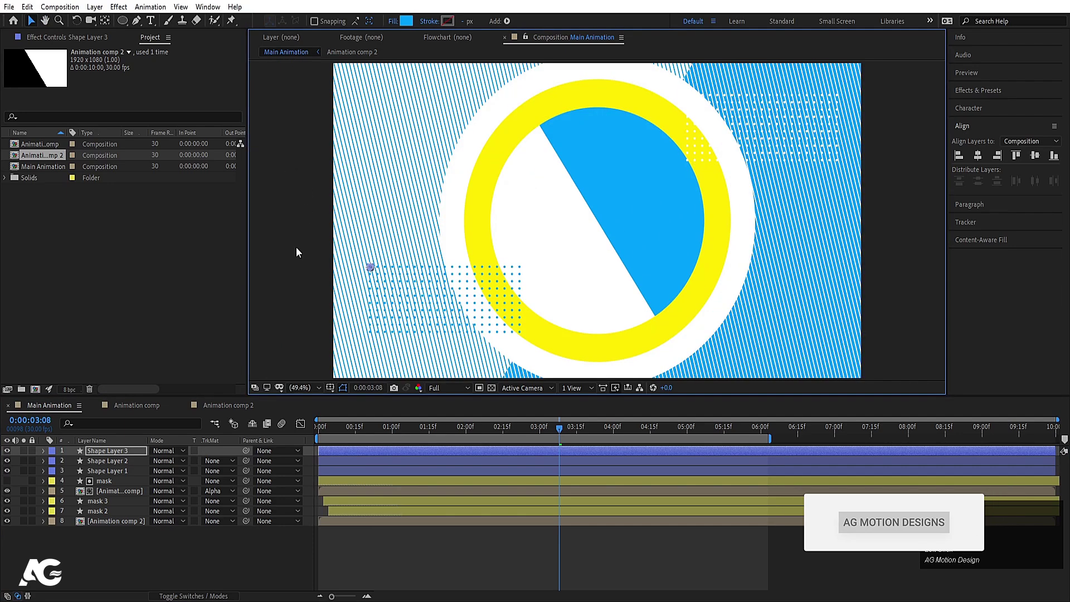
Try both dot-grid layers below mask 2, preview the animation from the start, and return them to the top of the layer stack.
click(165, 554)
click(94, 463)
ctrl+click(106, 453)
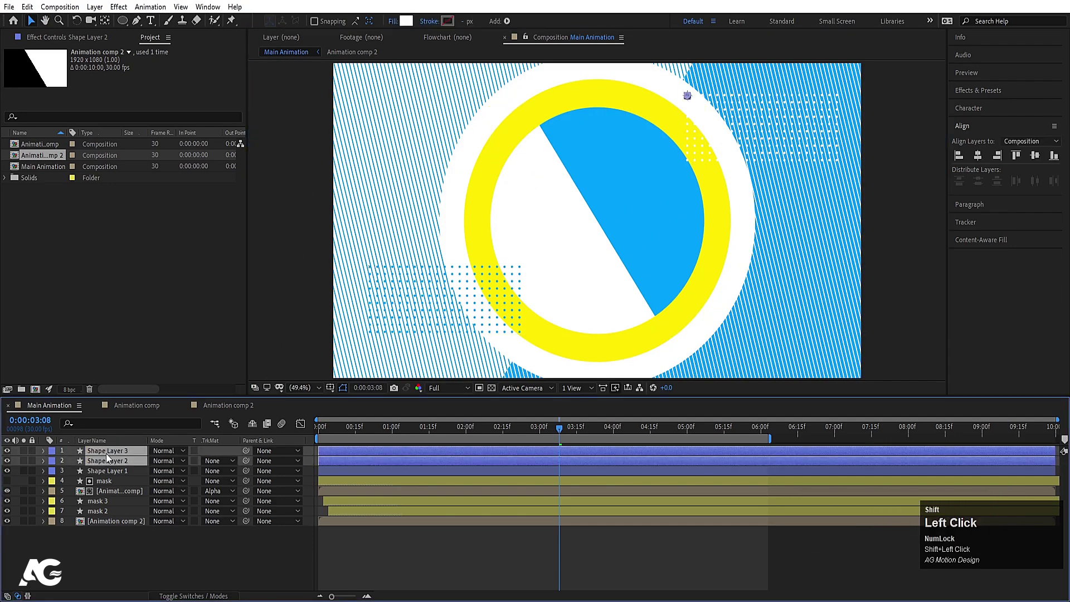
key(Home)
drag(117, 466, 139, 519)
key(space)
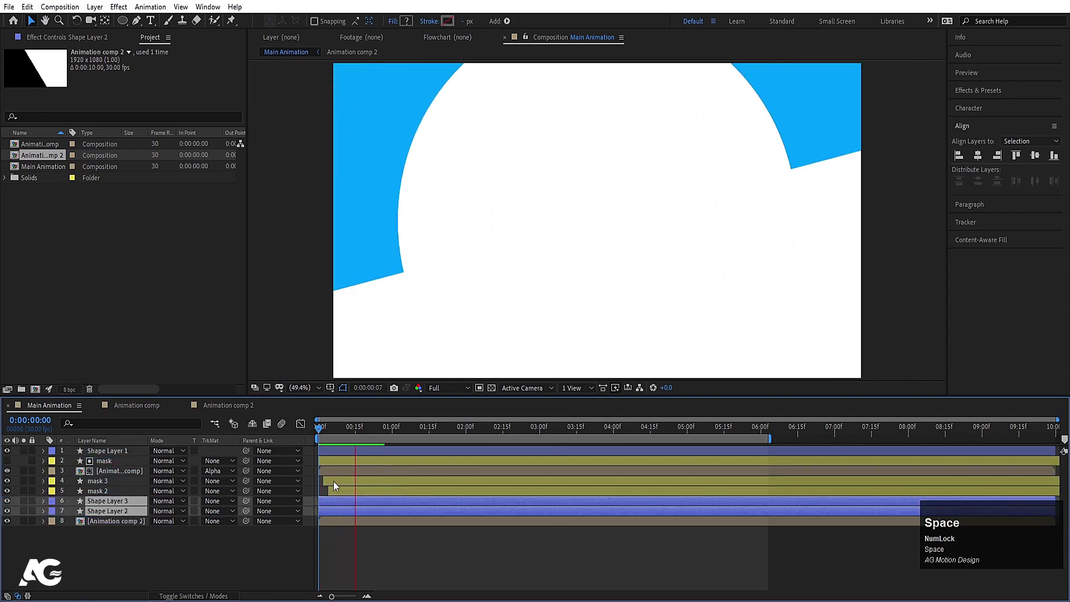
key(space)
drag(108, 501, 109, 449)
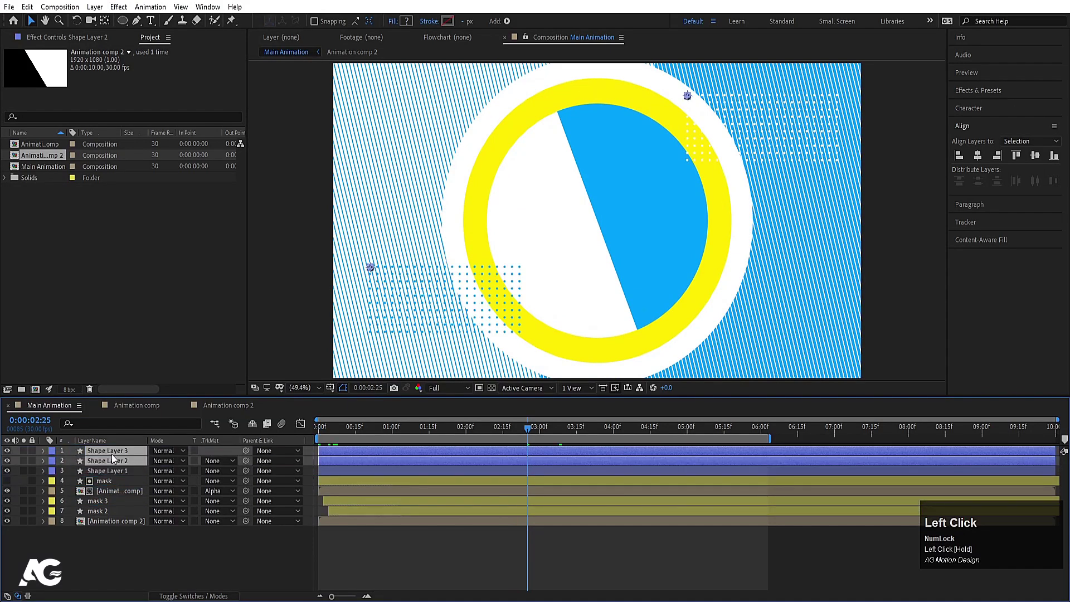
Add starting Position keyframes to both dot-grid layers, Shape Layer 2 and Shape Layer 3, at the first frame.
key(p)
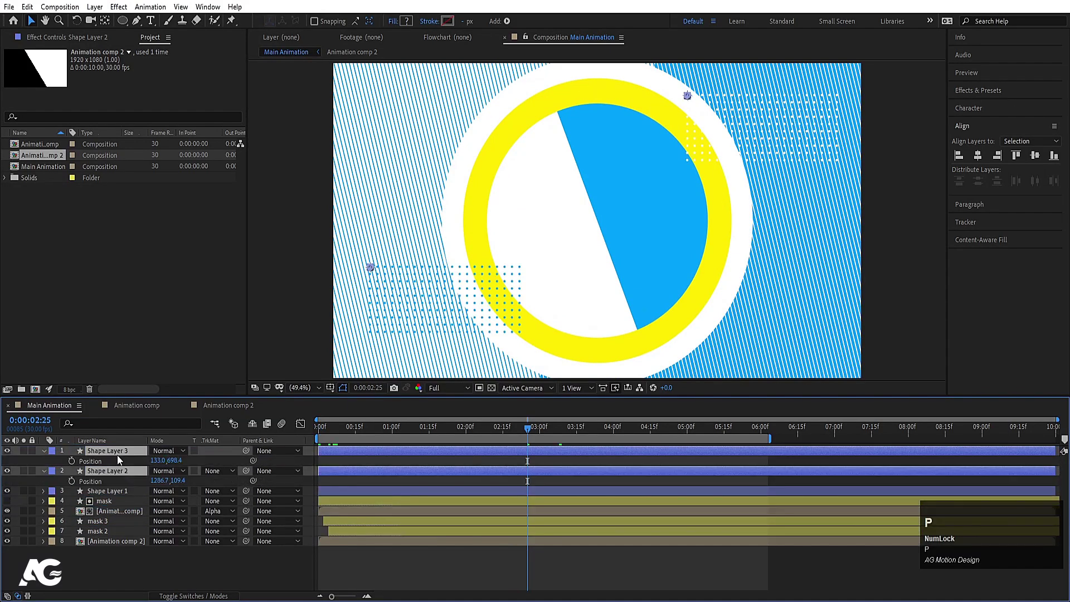
drag(333, 429, 230, 442)
click(71, 460)
Set the blue dot grid's Position to -557, 698.4 at 0:00:06:03 and preview its leftward drift from the start.
drag(765, 432, 770, 433)
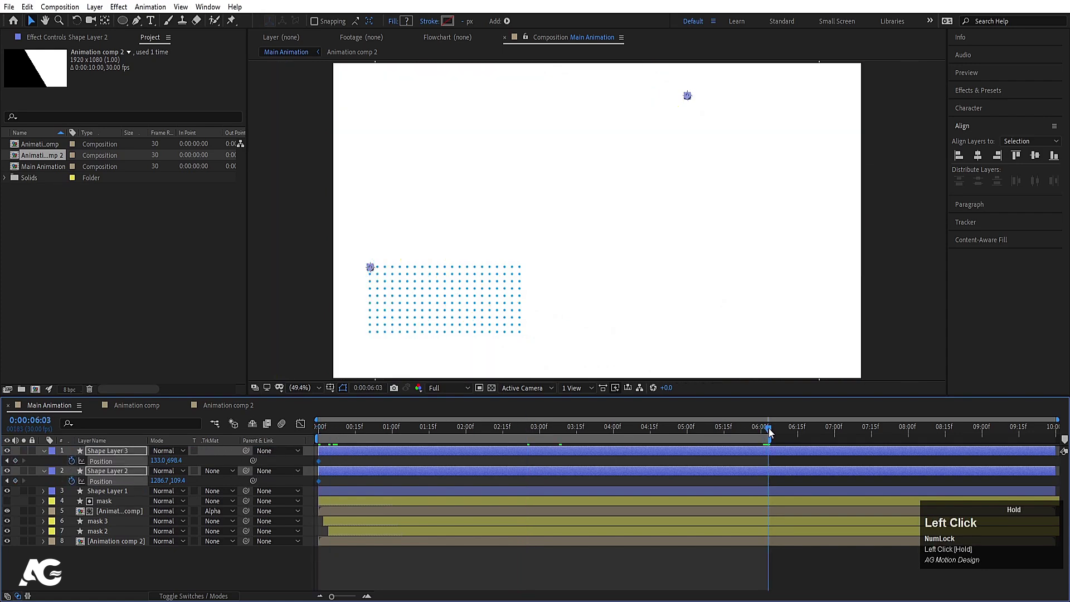
click(760, 450)
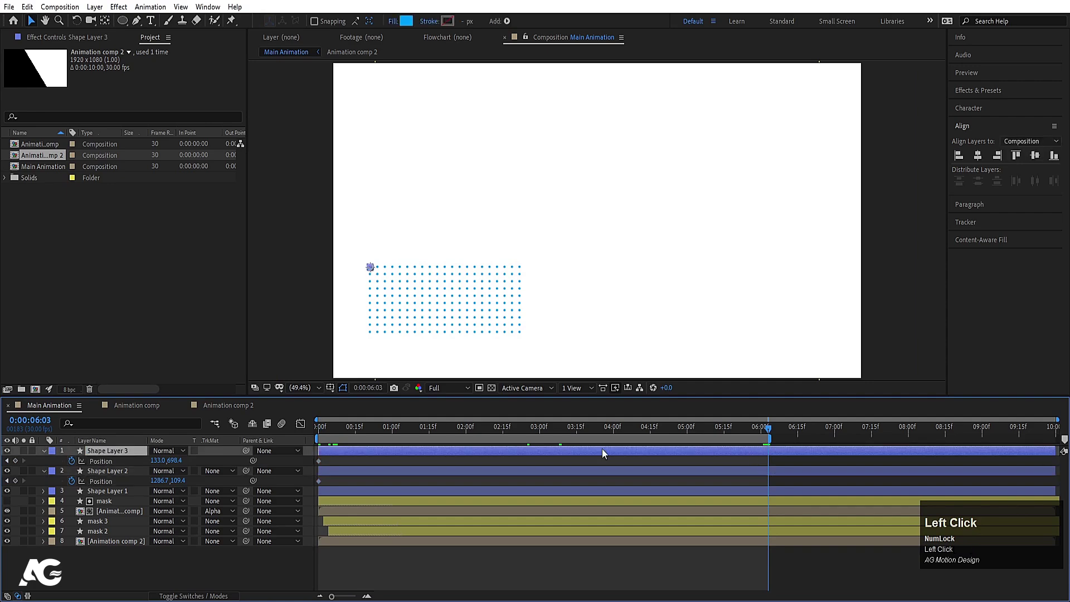
drag(158, 463, 83, 462)
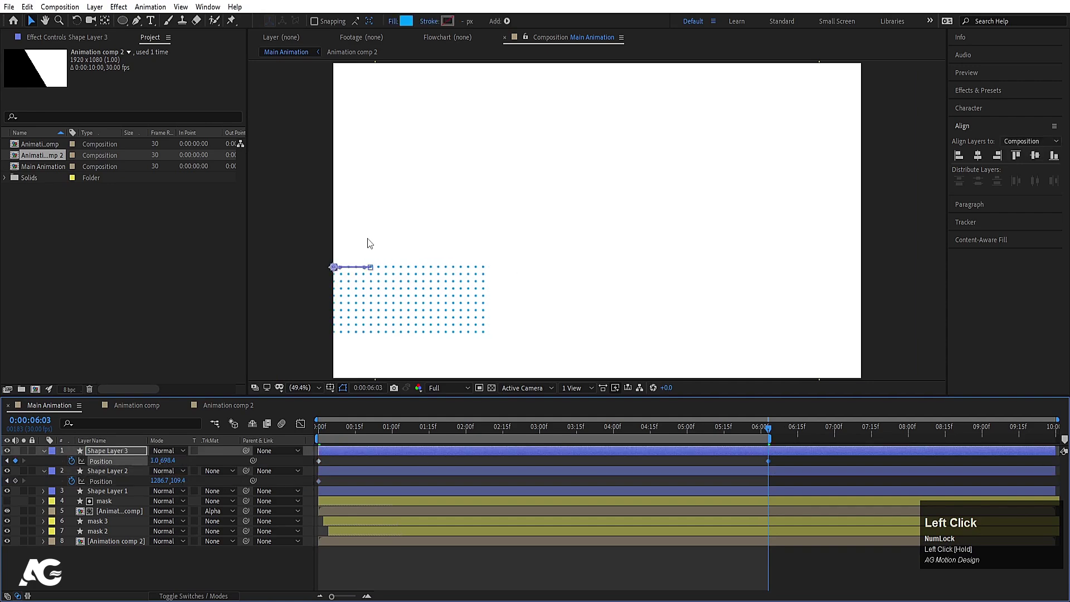
drag(163, 462, 44, 474)
drag(151, 461, 90, 447)
drag(363, 432, 227, 427)
click(330, 470)
key(space)
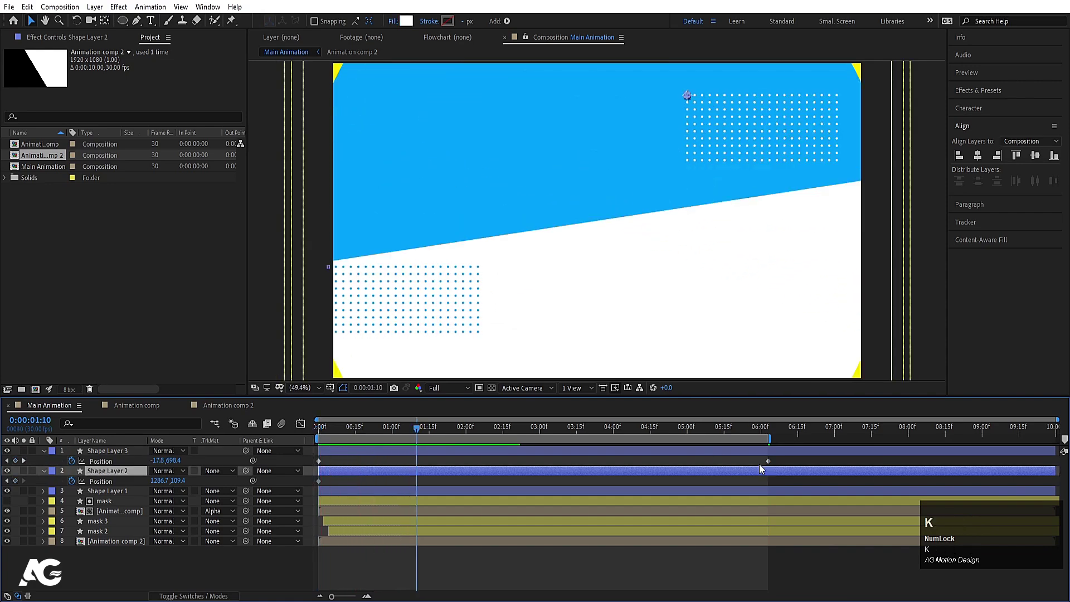
Move the white dot grid horizontally past the frame's right edge at 0:00:06:03 to create its ending Position keyframe.
key(k)
key(k)
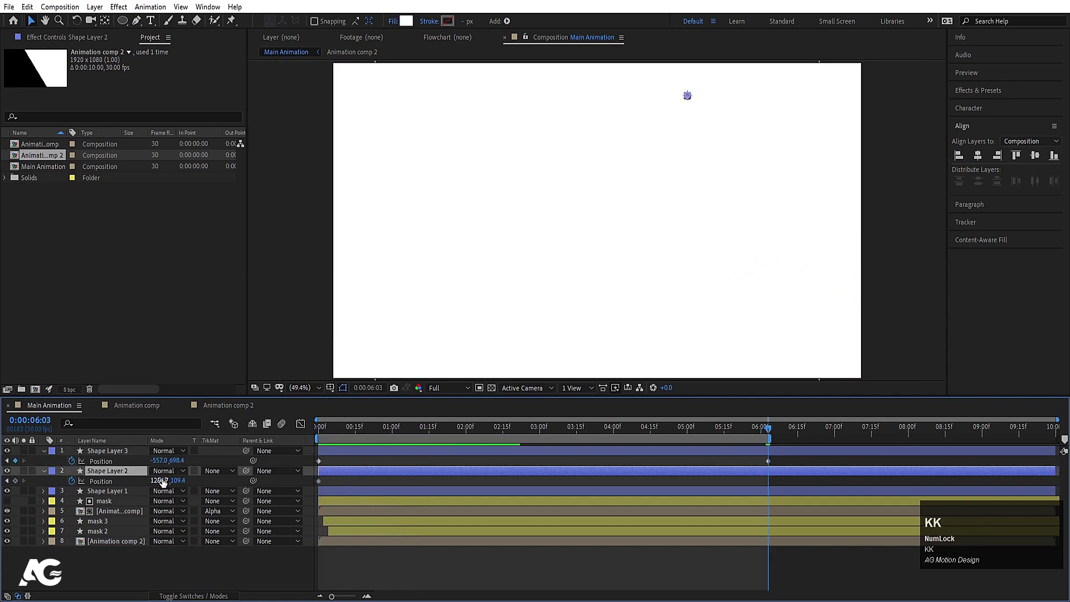
drag(163, 481, 246, 471)
Preview both drifting dot grids from the start and return to the first frame.
drag(528, 415, 300, 538)
key(space)
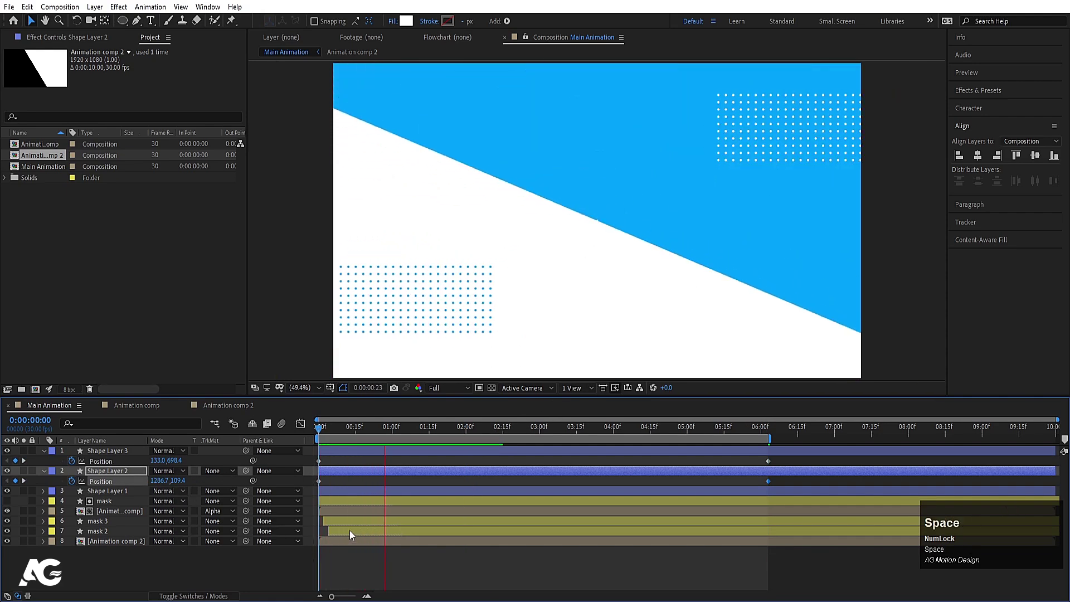
key(space)
key(space)
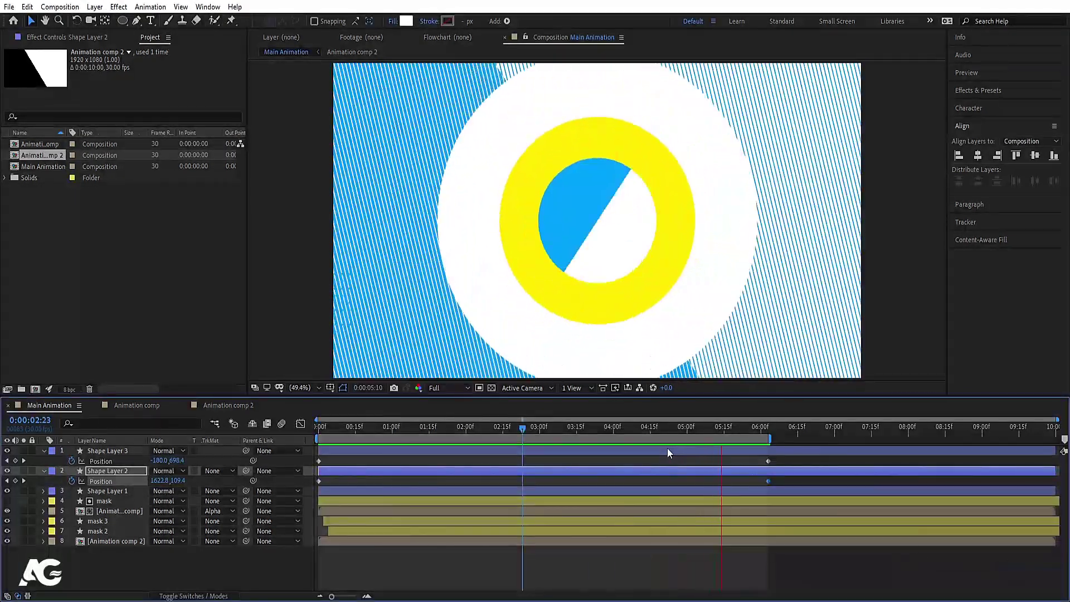
key(space)
drag(356, 433, 252, 437)
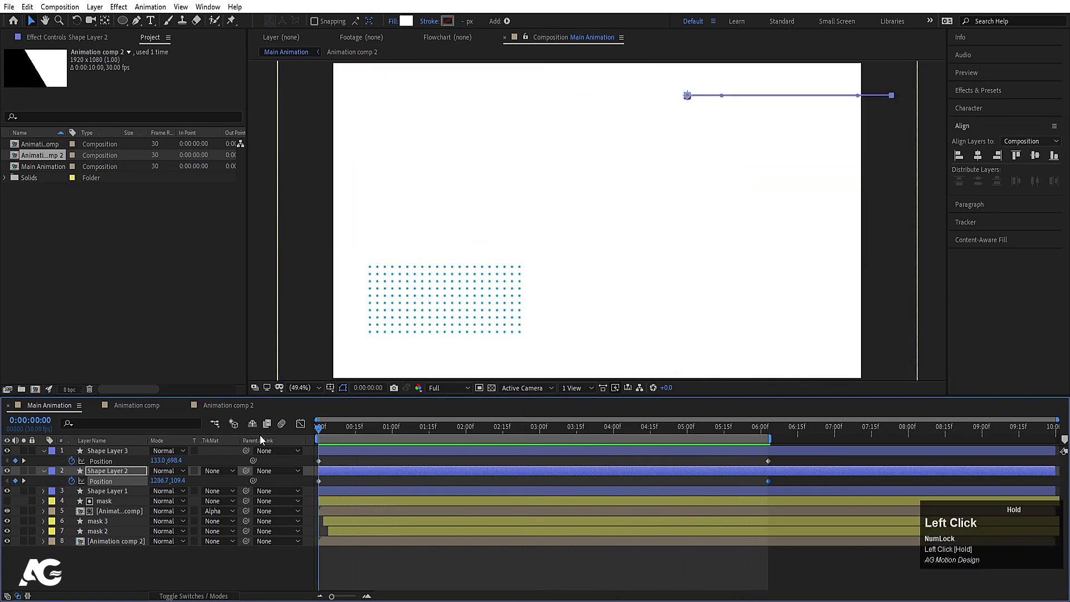
Animate the blue dot grid's Repeater 1 Position from 0, 0 at the first frame to 68, 0 at 0:00:00:15.
click(94, 453)
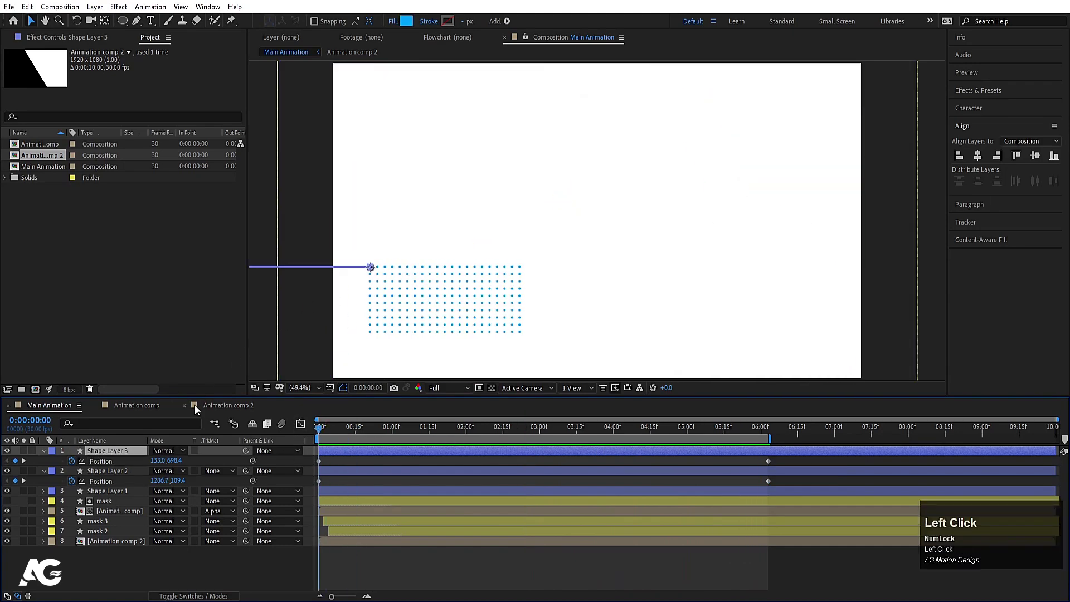
click(42, 452)
click(42, 453)
click(52, 471)
click(53, 461)
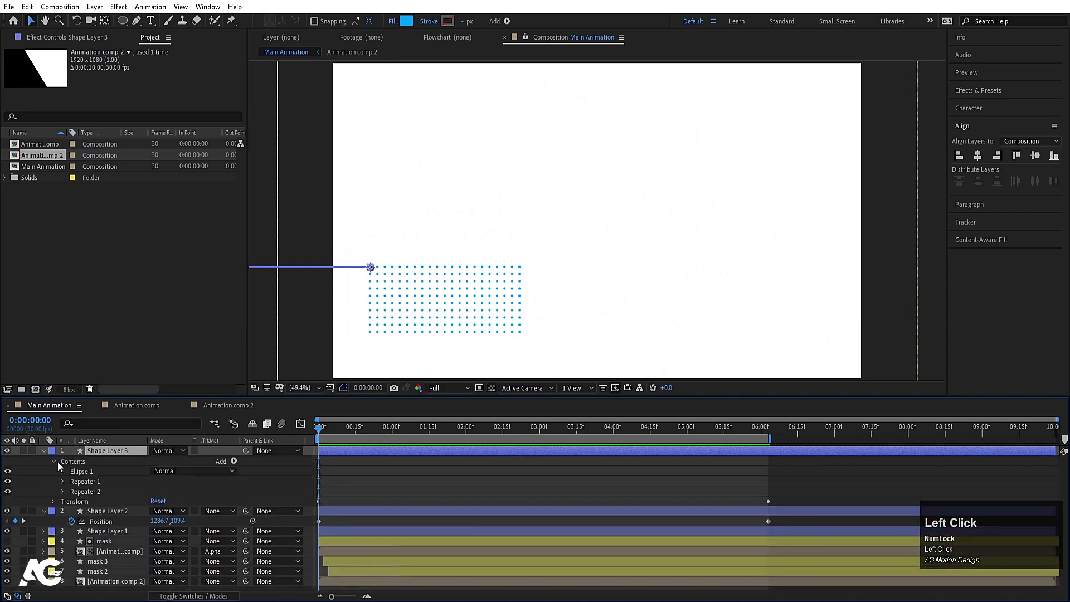
click(62, 481)
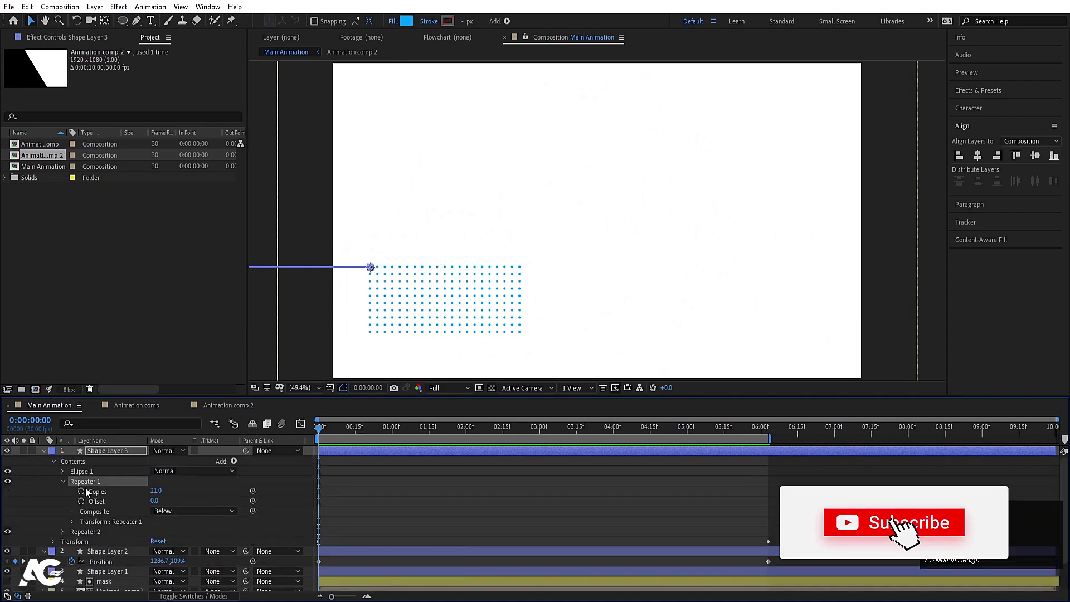
click(73, 520)
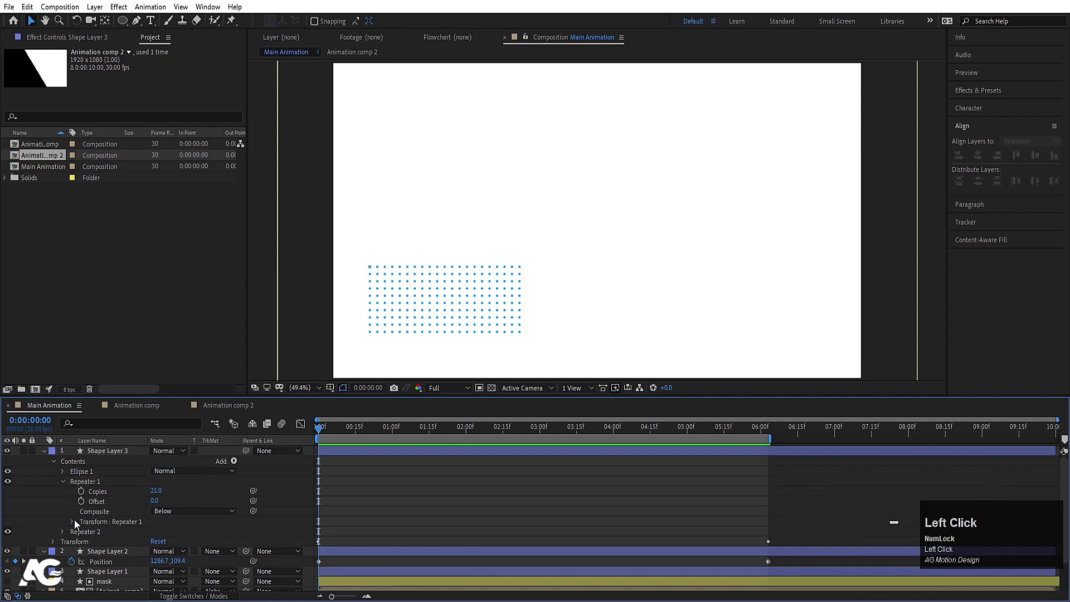
click(91, 541)
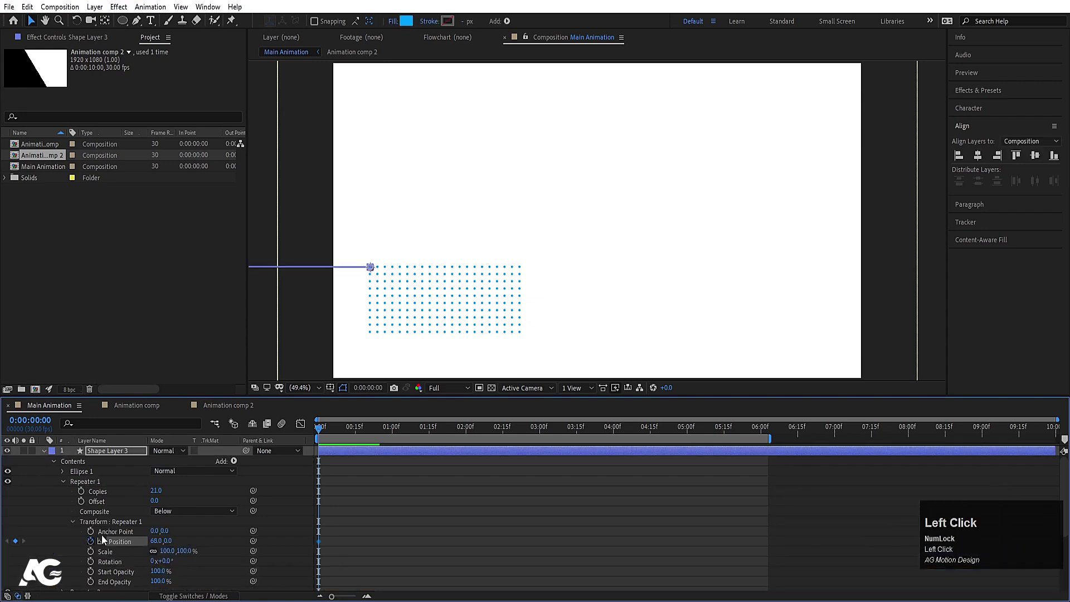
click(354, 429)
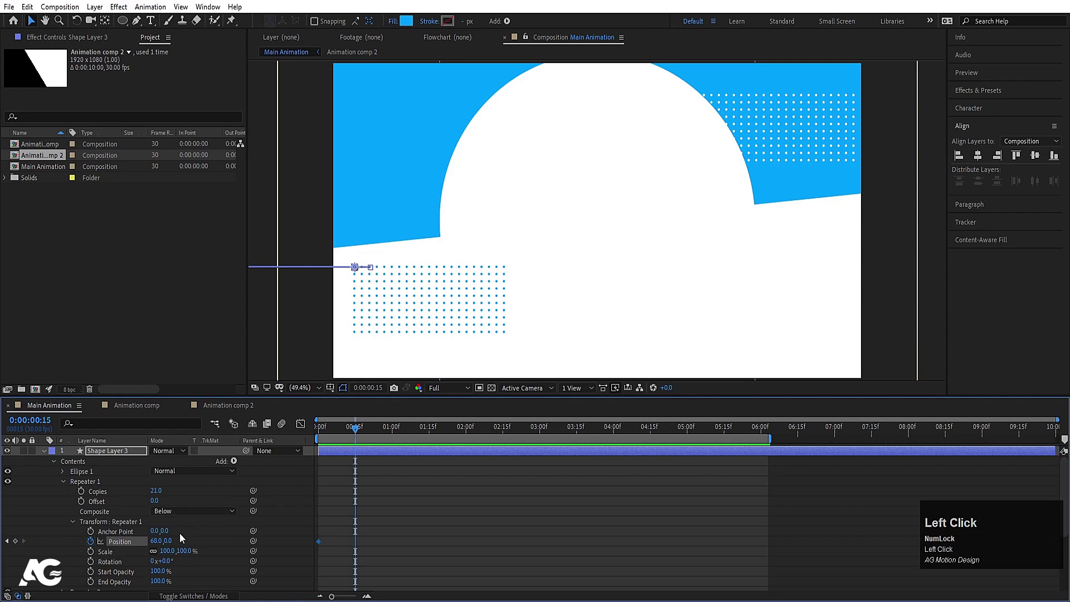
click(15, 540)
text(j)
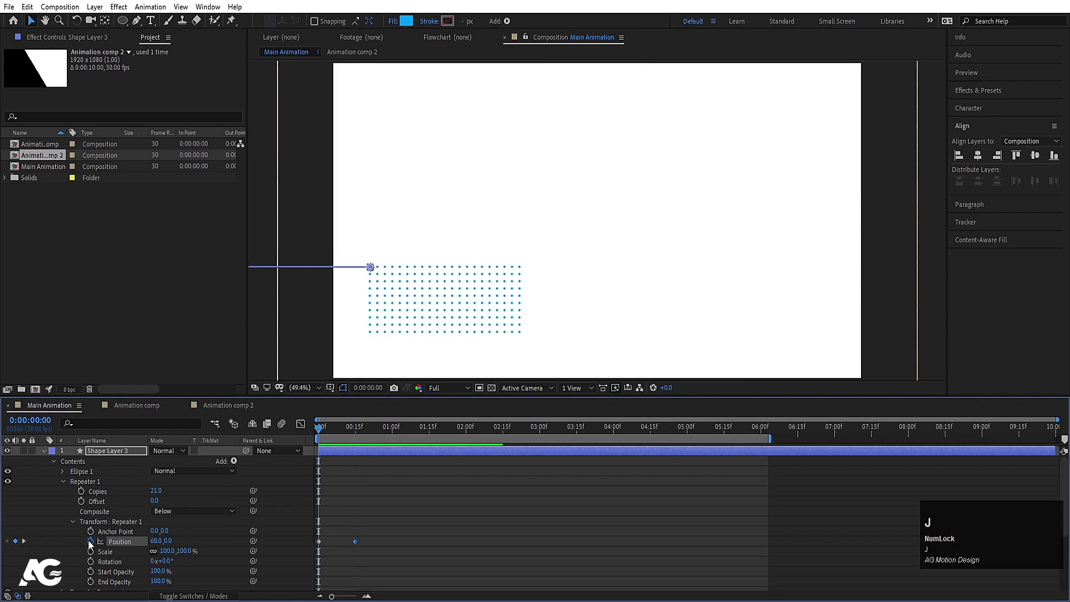
text(0)
key(Return)
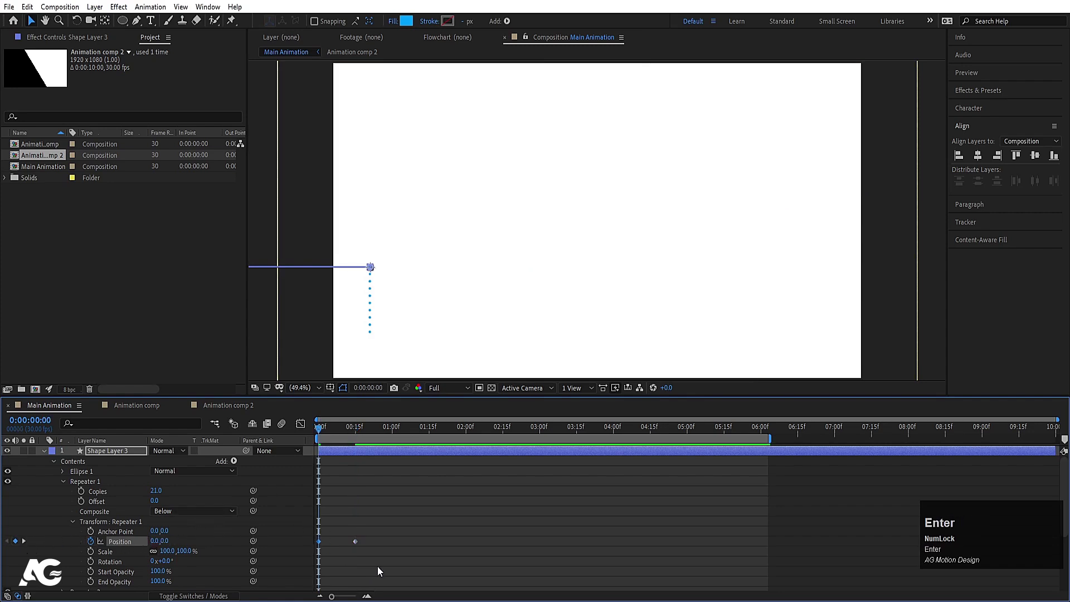
Animate the blue dot grid's Repeater 2 Position from 0, 0 at the first frame to 0, 62 at 0:00:00:15.
scroll(112, 536, down, 1)
click(62, 561)
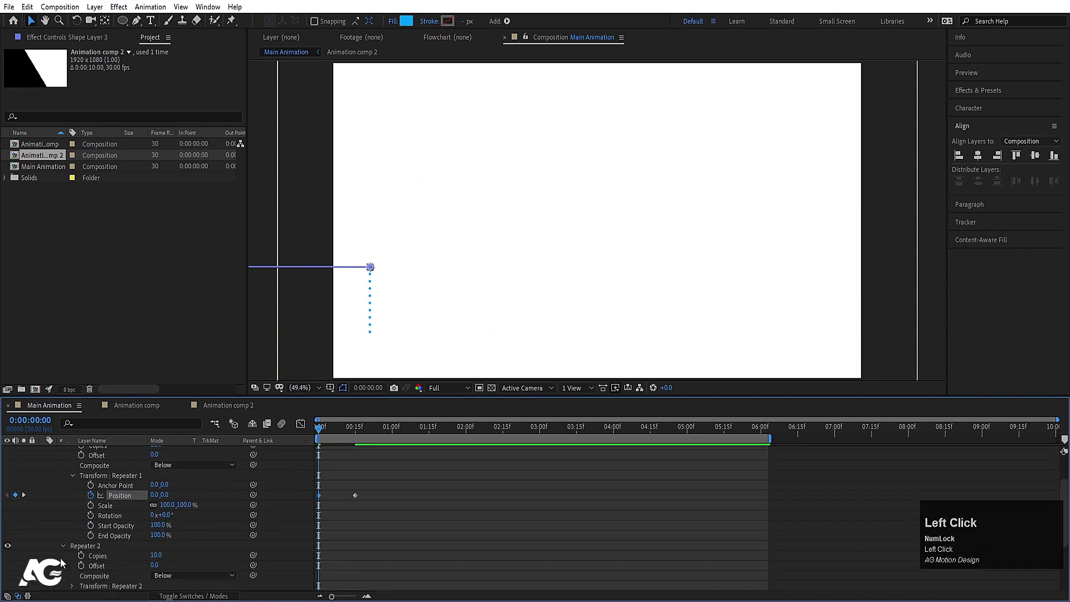
click(72, 586)
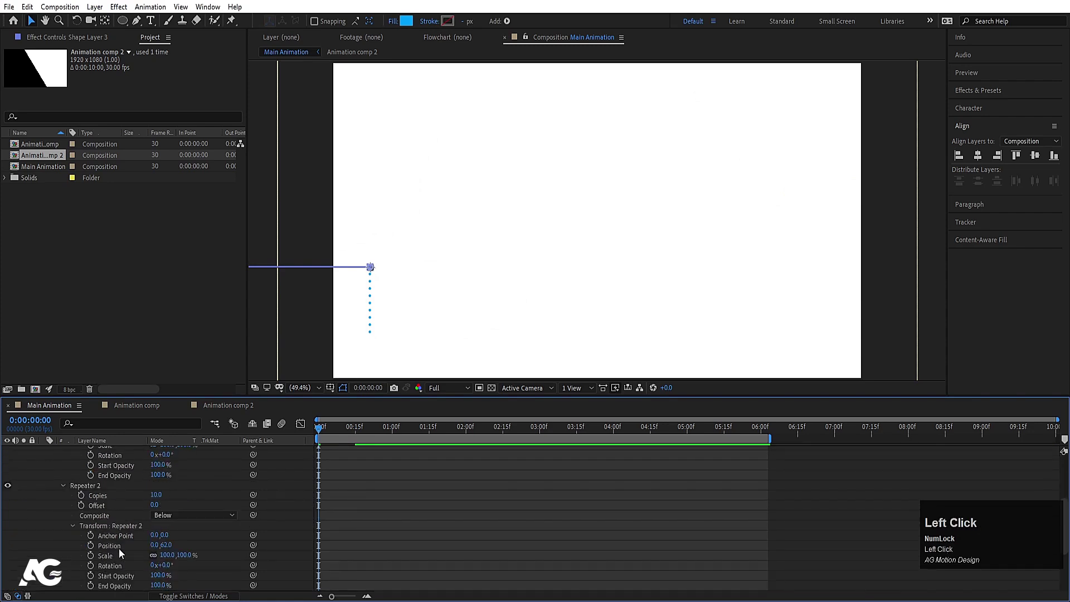
click(90, 546)
scroll(333, 536, up, 2)
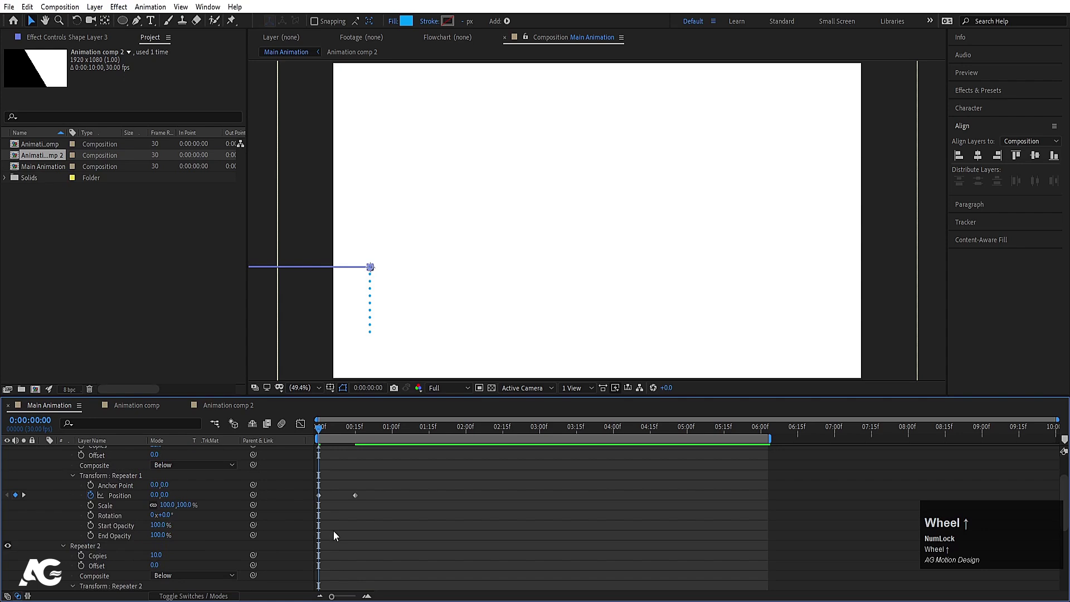
key(k)
scroll(339, 533, down, 2)
click(16, 546)
key(j)
key(Return)
Apply Easy Ease to the Position keyframes of Repeater 1 and Repeater 2 on the blue dot grid.
scroll(406, 487, up, 3)
drag(380, 500, 267, 564)
key(F9)
scroll(388, 534, down, 2)
drag(388, 526, 304, 599)
key(F9)
Reshape the graph curves of both repeaters' Position keyframes by adjusting their easing handles at each end.
drag(359, 568, 305, 443)
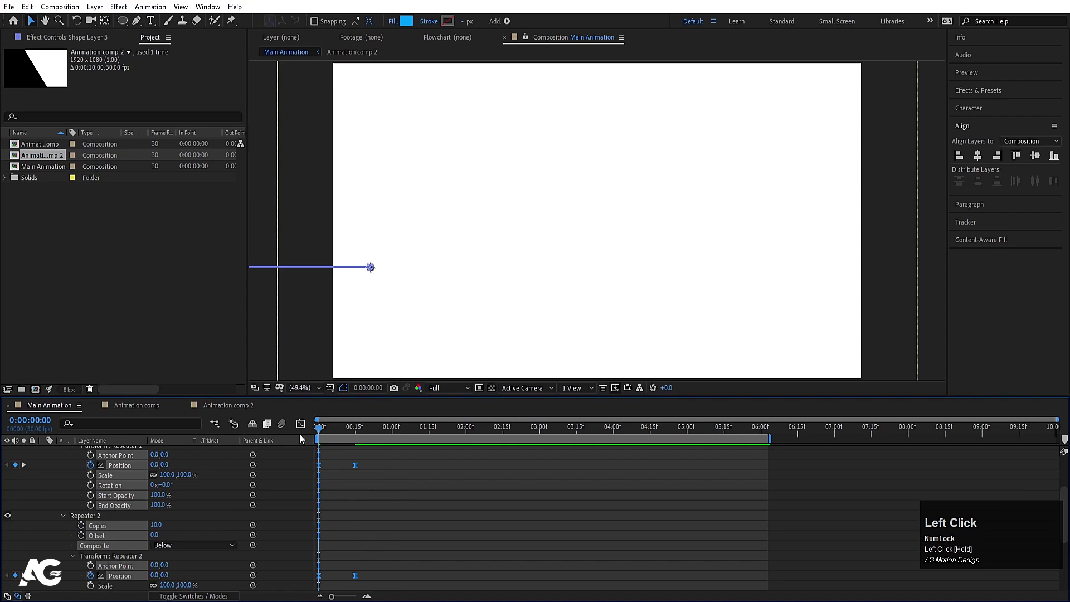
click(300, 424)
key(equal)
key(equal)
drag(493, 523, 318, 568)
drag(435, 557, 411, 560)
drag(344, 560, 376, 563)
click(300, 424)
Delay the Repeater 2 Position keyframes to start at frame 12, preview the reveal, and collapse the blue dot-grid layer.
key(space)
drag(481, 530, 437, 557)
key(space)
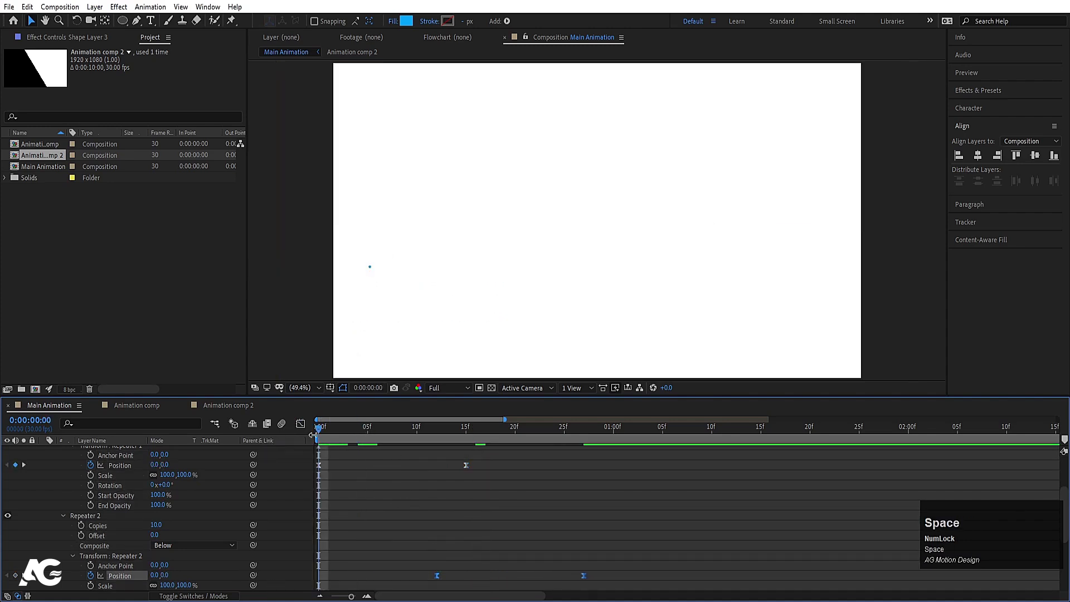
scroll(311, 472, up, 3)
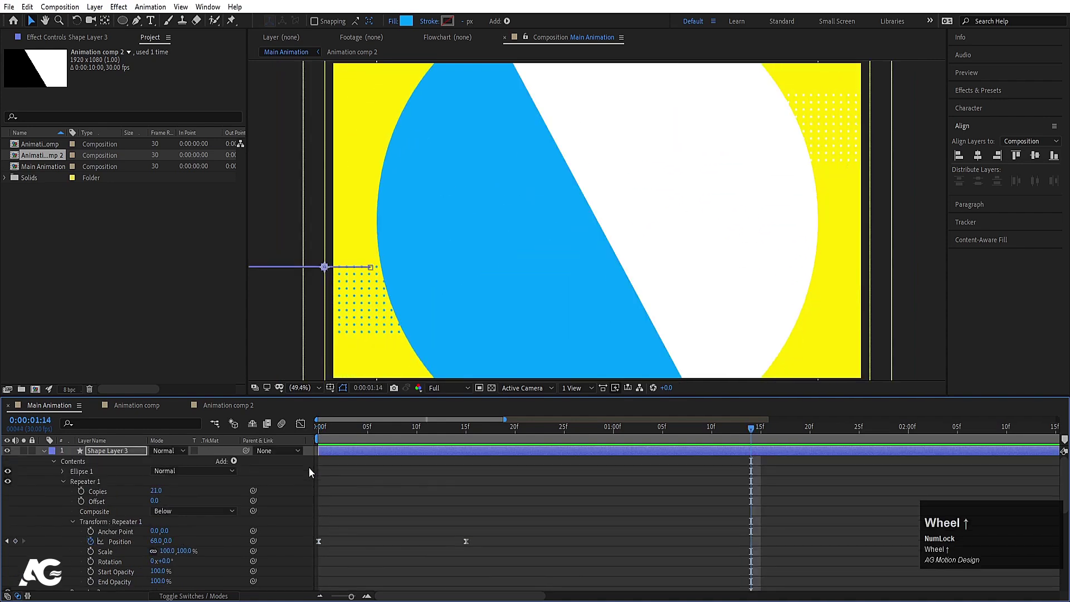
click(44, 450)
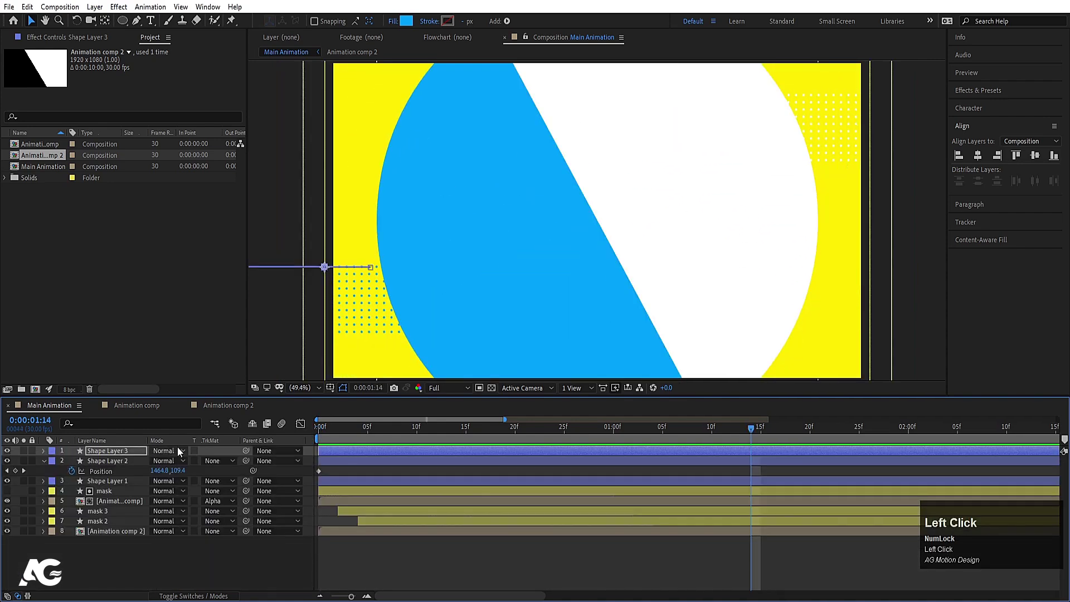
Try to slow both dot grids' drift by moving their ending Position keyframes to the 10-second mark, and preview it.
key(minus)
key(minus)
key(minus)
click(683, 462)
key(u)
drag(740, 487, 1058, 509)
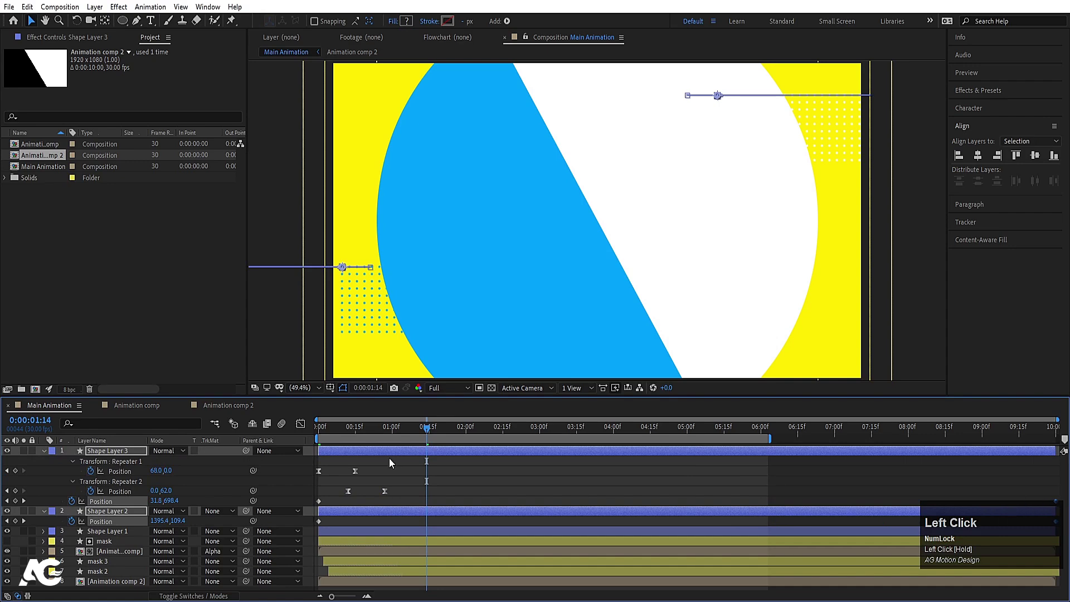
key(space)
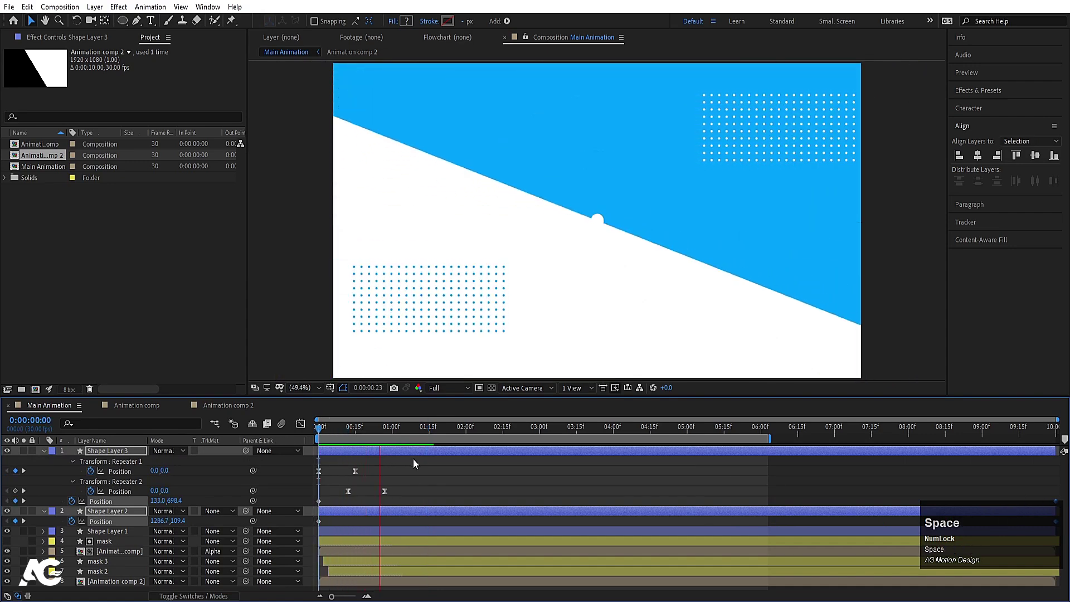
key(k)
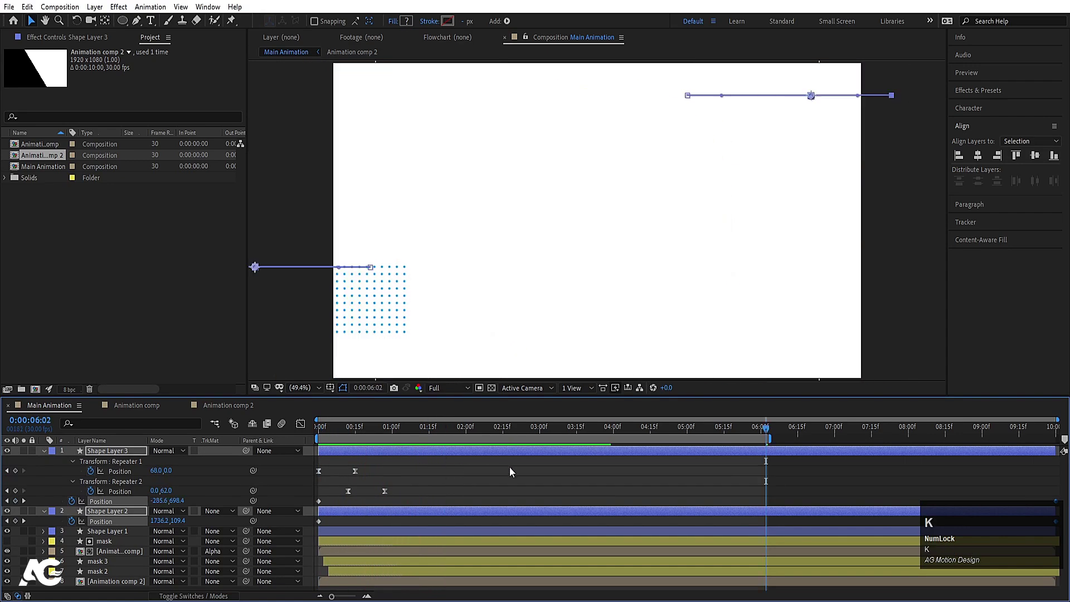
Delete the ending Position keyframes of both dot-grid layers.
key(k)
drag(1058, 508, 770, 519)
key(j)
click(759, 500)
key(j)
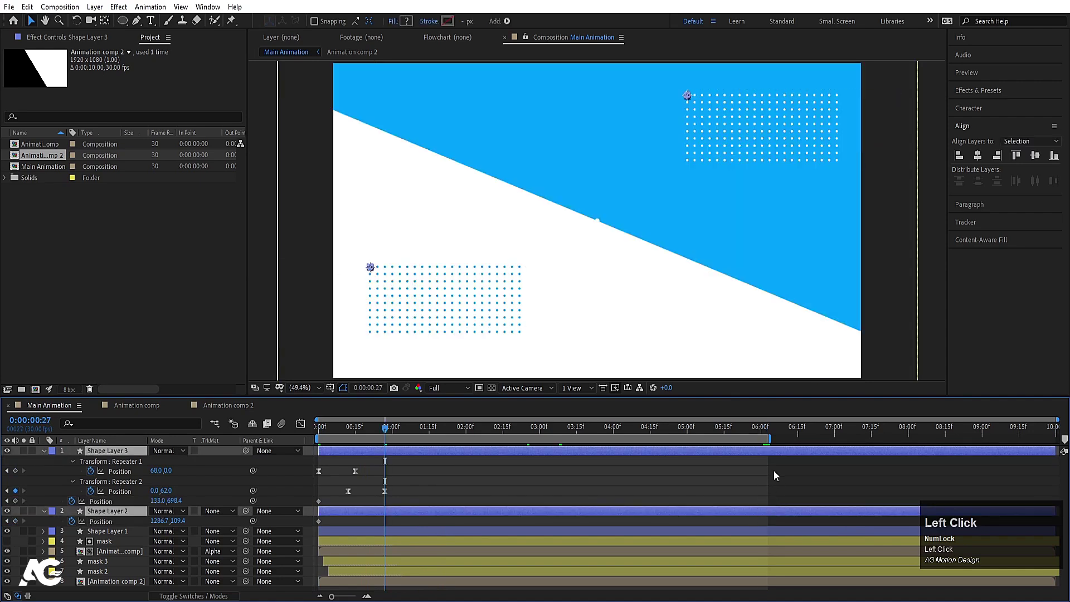
At 0:00:06:01, set the blue dot grid's Position to 59, 698.4 and shift the white grid slightly right.
drag(755, 427, 765, 438)
click(741, 463)
click(741, 453)
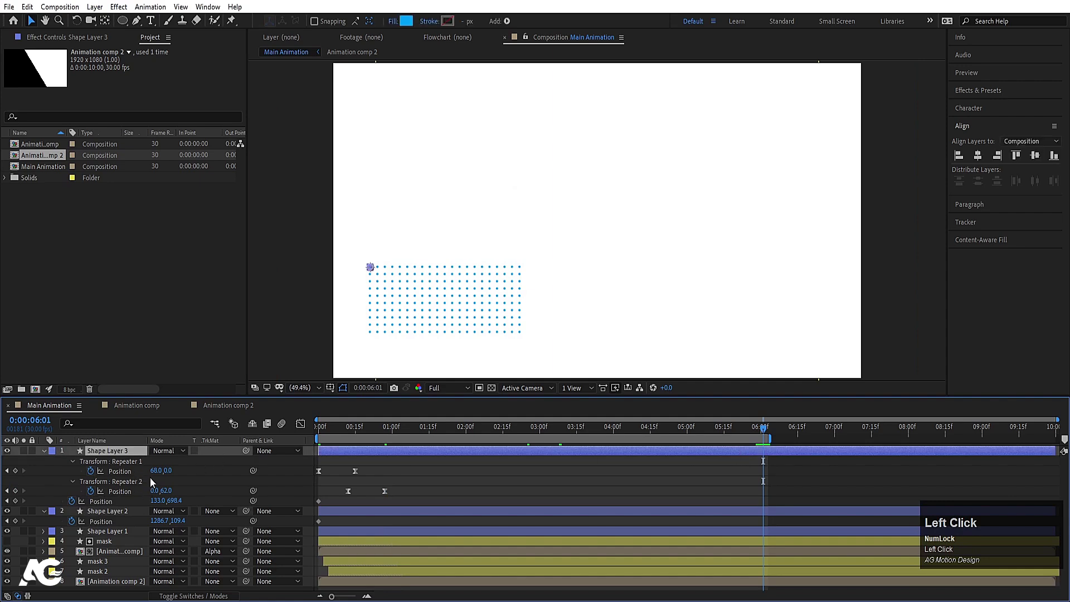
drag(156, 501, 186, 520)
click(124, 513)
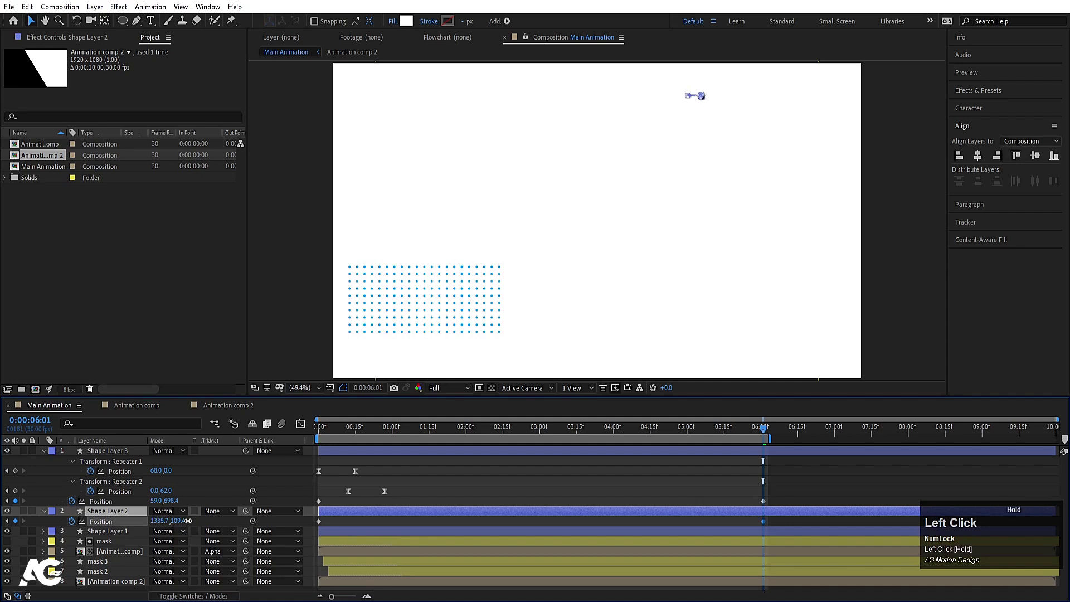
Collapse the dot-grid layers and preview the slower drift from the start, stopping at 0:00:05:11.
click(345, 459)
key(u)
click(316, 430)
key(space)
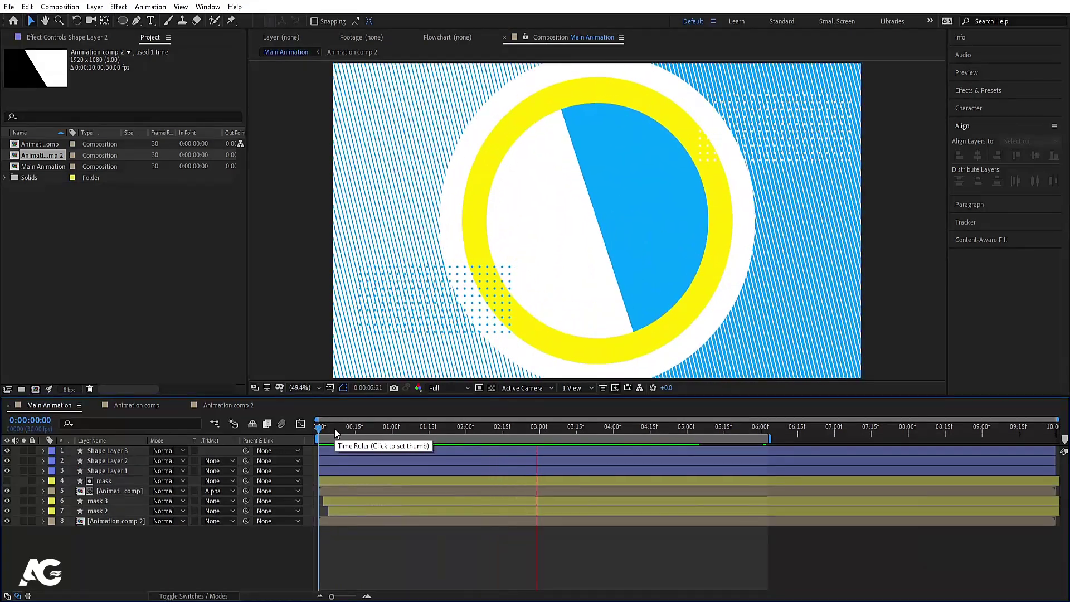
key(space)
Fade both dot-grid layers by animating Opacity from 100% at 0:00:05:11 to 0% at 0:00:06:02.
click(108, 460)
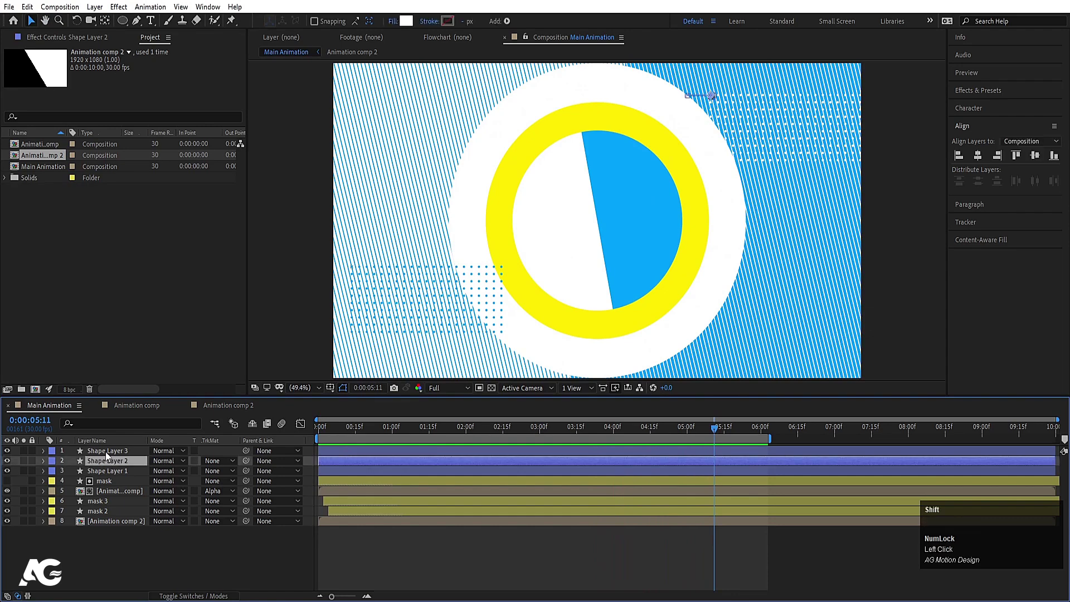
shift+click(106, 451)
key(t)
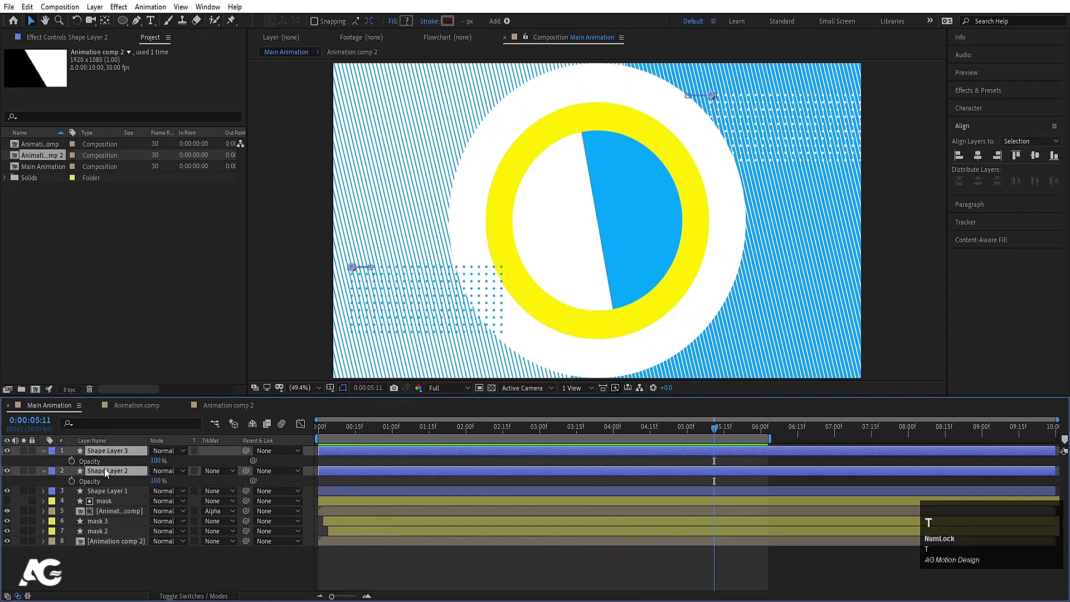
click(71, 461)
click(767, 432)
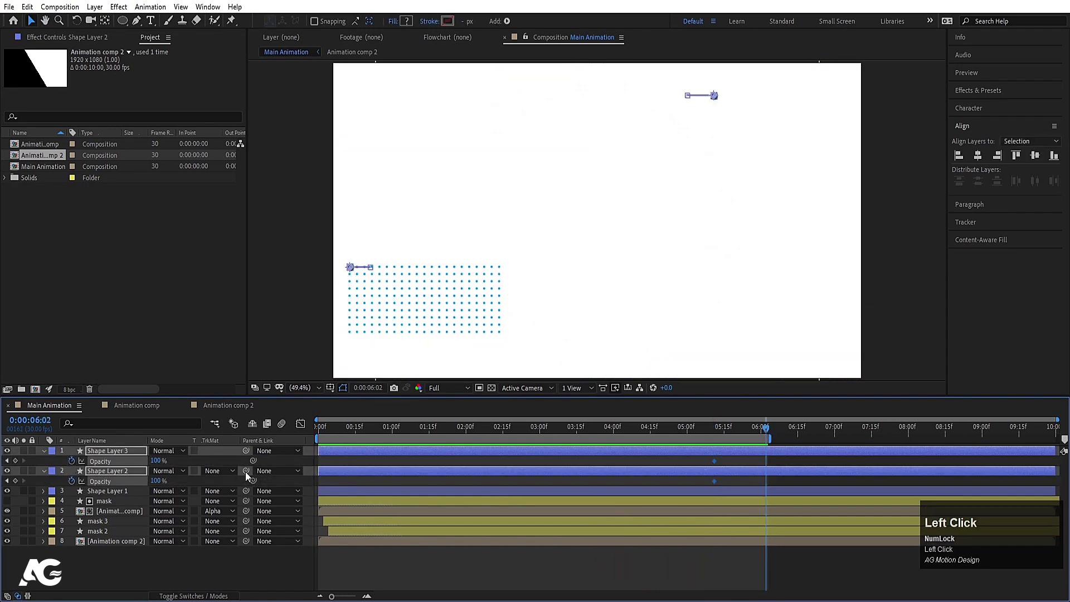
text(0)
key(Return)
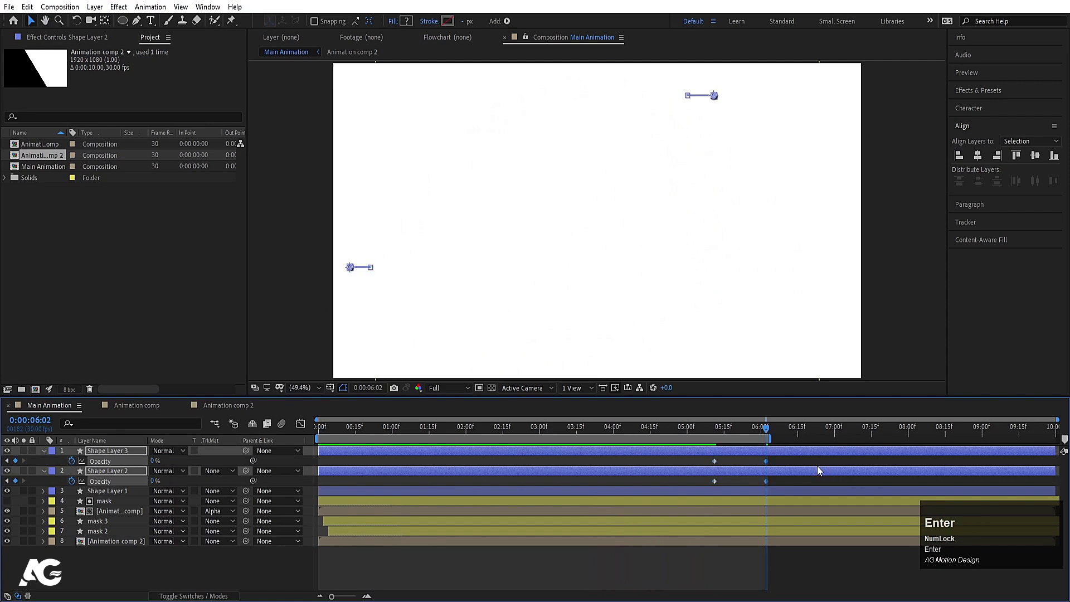
Apply Easy Ease to the Opacity keyframes of both dot-grid layers and preview the composition from the start.
drag(695, 463, 772, 484)
key(F9)
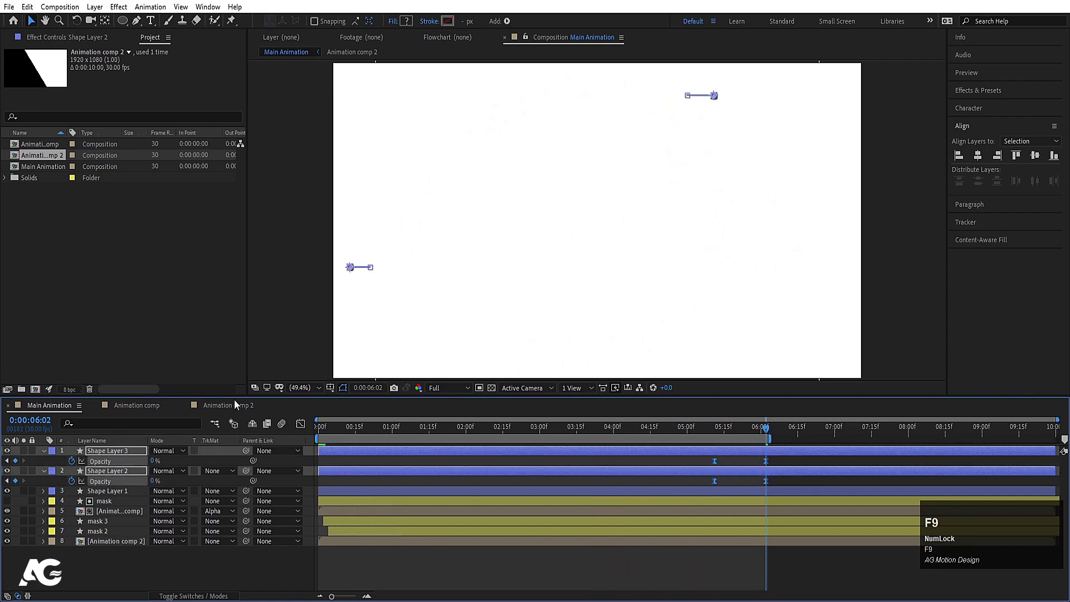
click(321, 433)
key(space)
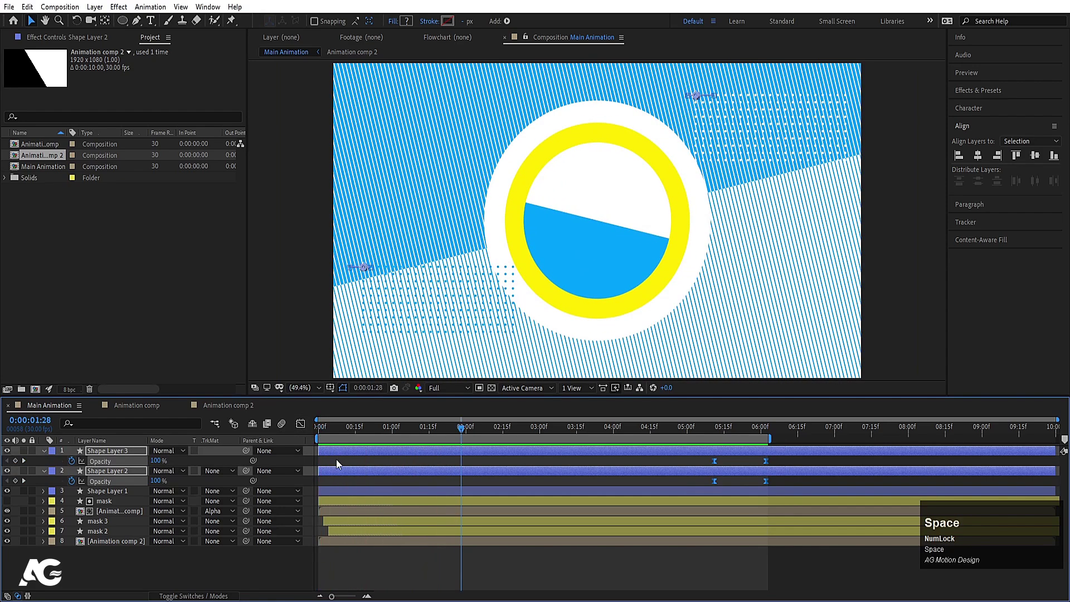
Stretch the Repeater Position keyframes of Shape Layer 3 so the last one lands at about 0:00:01:16, and preview the slower expansion.
key(u)
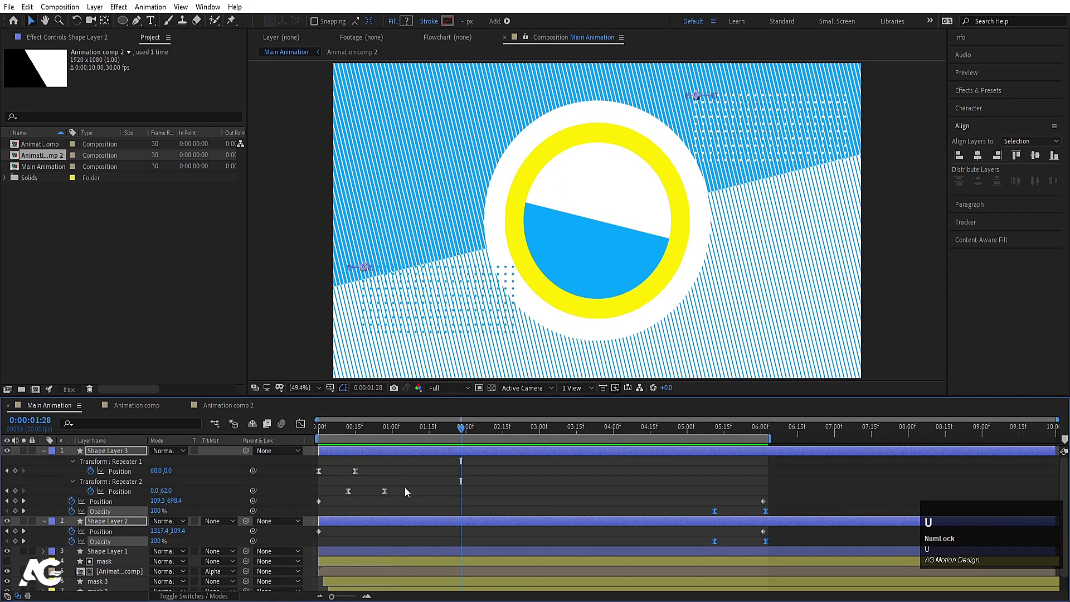
drag(406, 486, 319, 460)
drag(385, 492, 431, 491)
key(space)
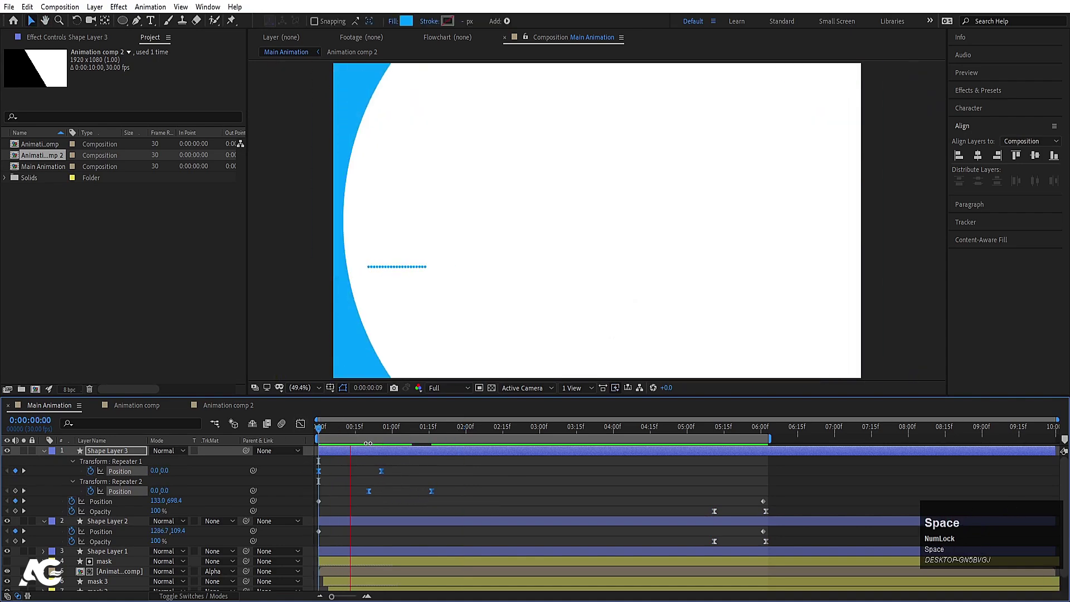
click(468, 462)
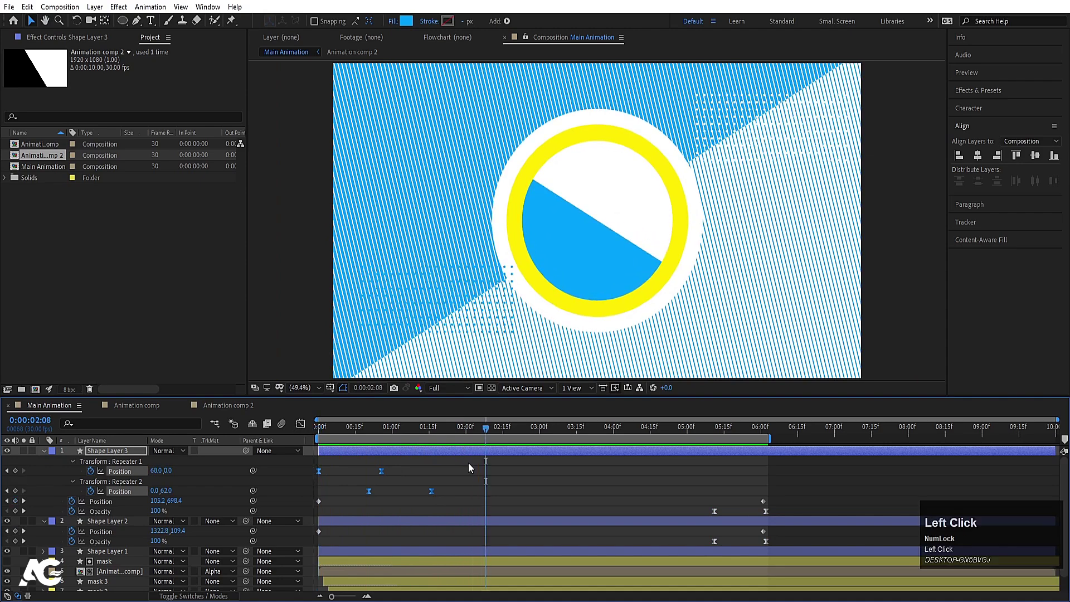
key(u)
key(space)
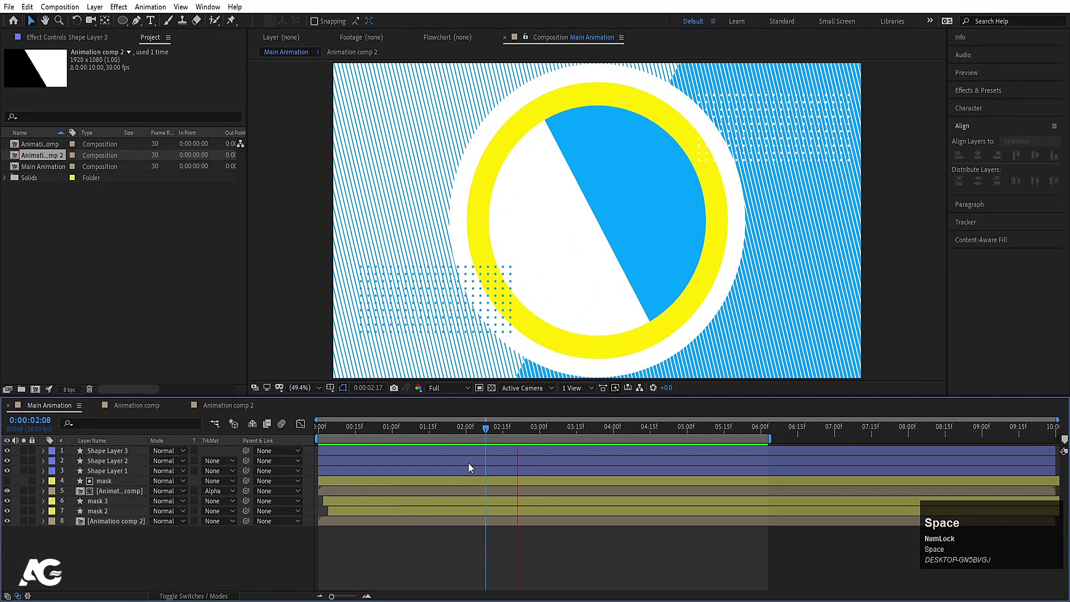
At 0:00:00:19, add an Inner Shadow layer style to Shape Layer 1.
click(365, 424)
key(space)
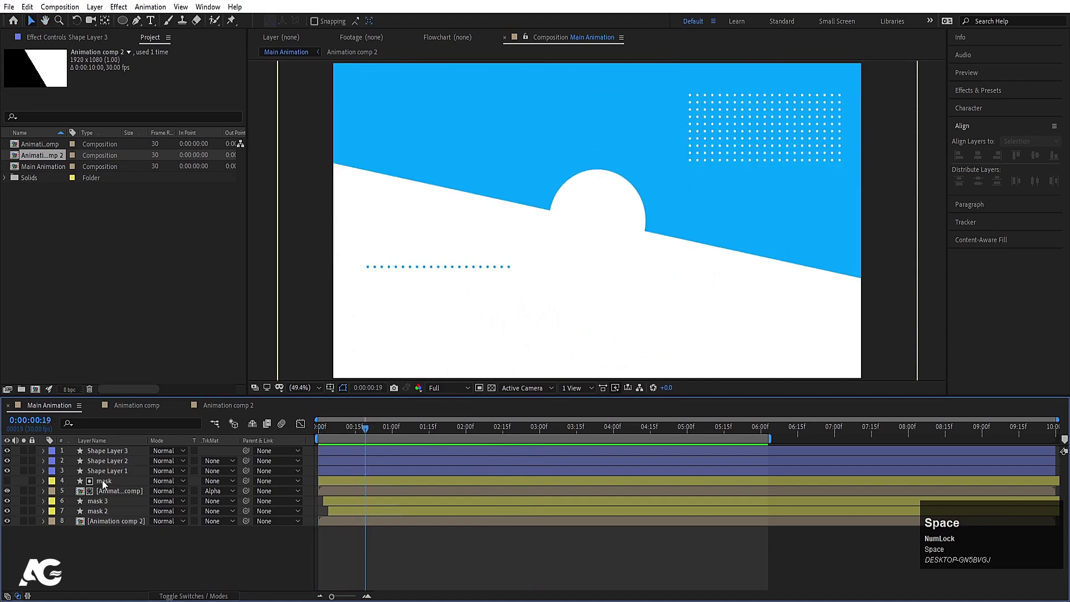
click(106, 470)
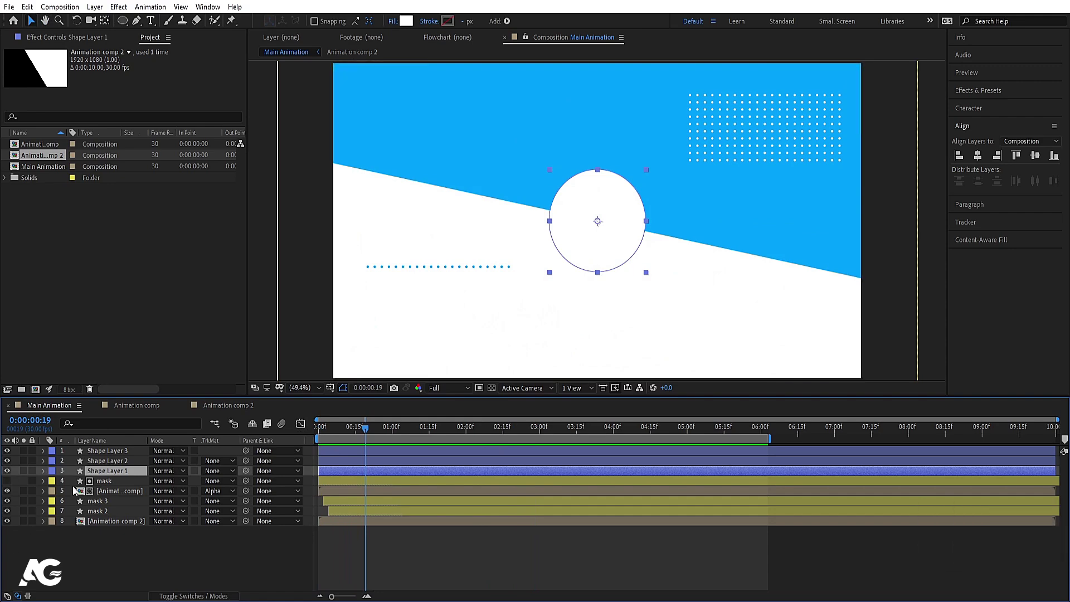
right_click(104, 471)
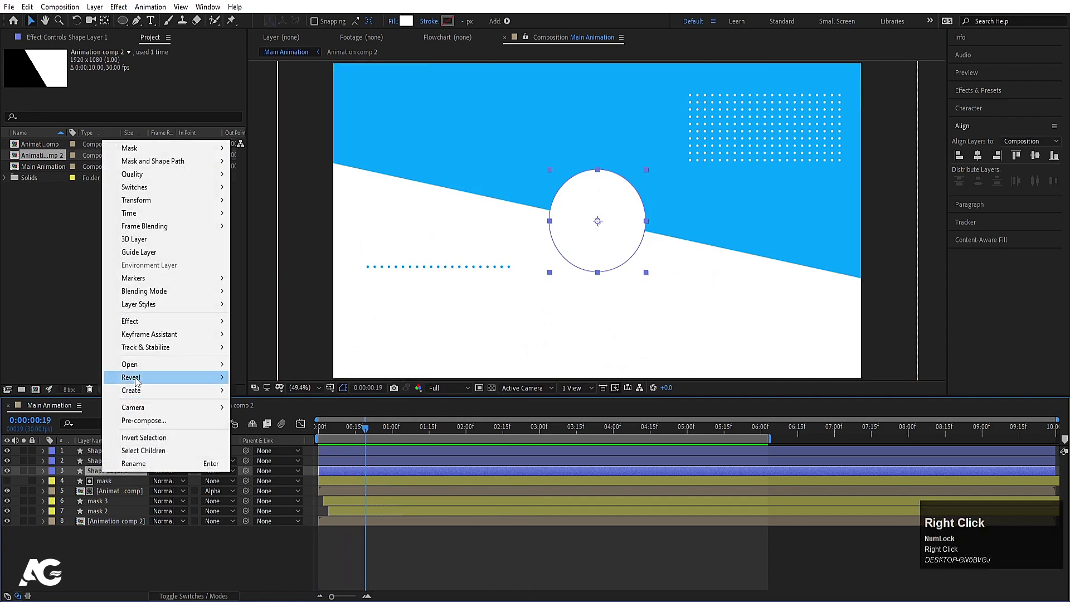
click(140, 305)
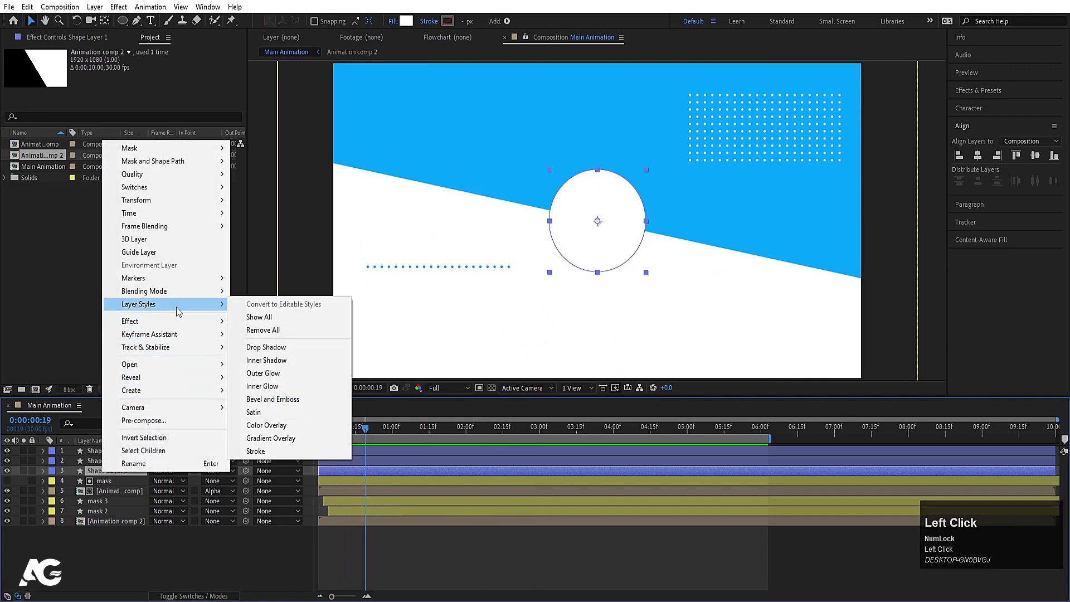
click(267, 360)
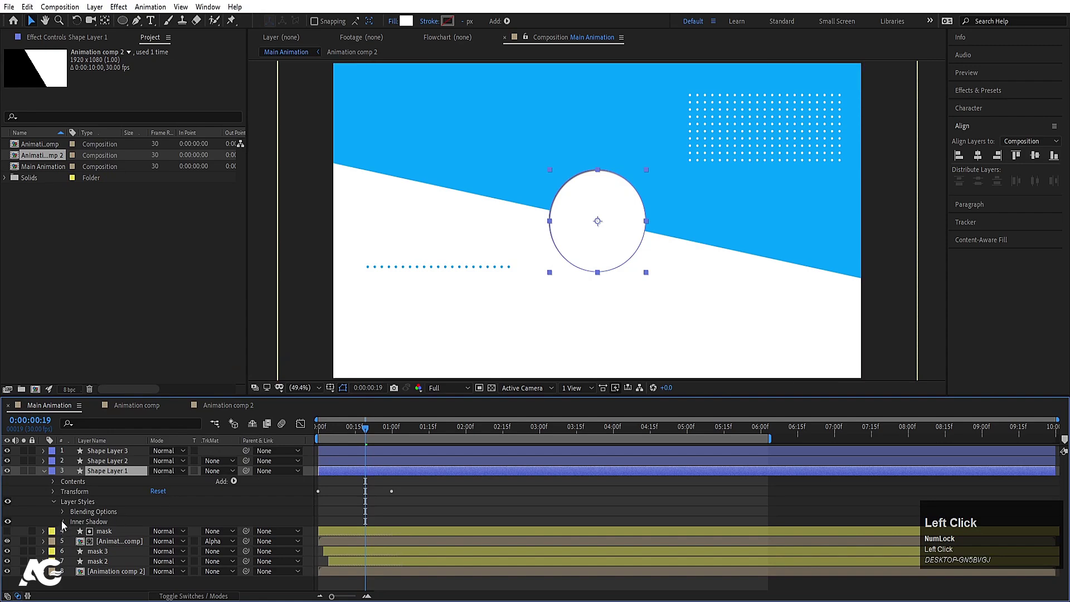
Set Shape Layer 1's Inner Shadow to Distance 20, Size 99 and Opacity 20%.
click(63, 522)
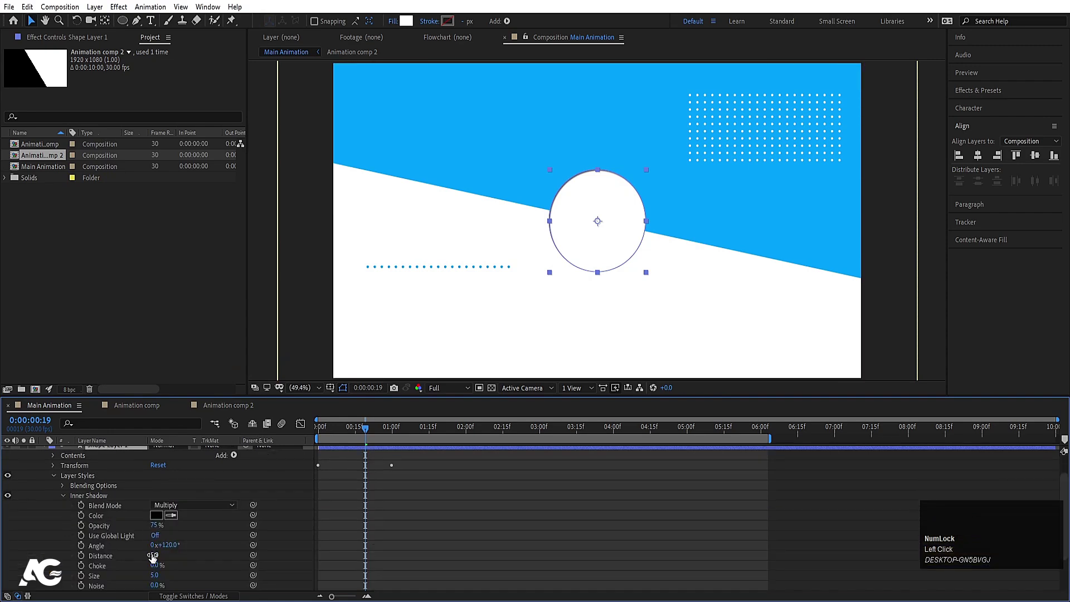
mouse_move(152, 556)
mouse_down()
mouse_move(170, 575)
mouse_move(210, 570)
mouse_move(201, 571)
mouse_up()
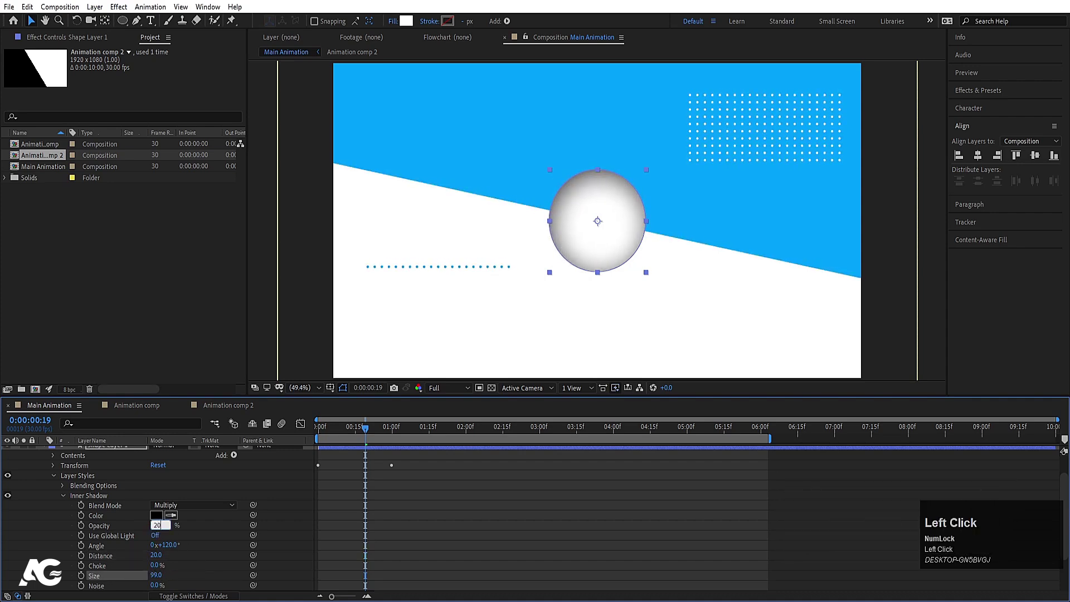
key(Return)
click(215, 526)
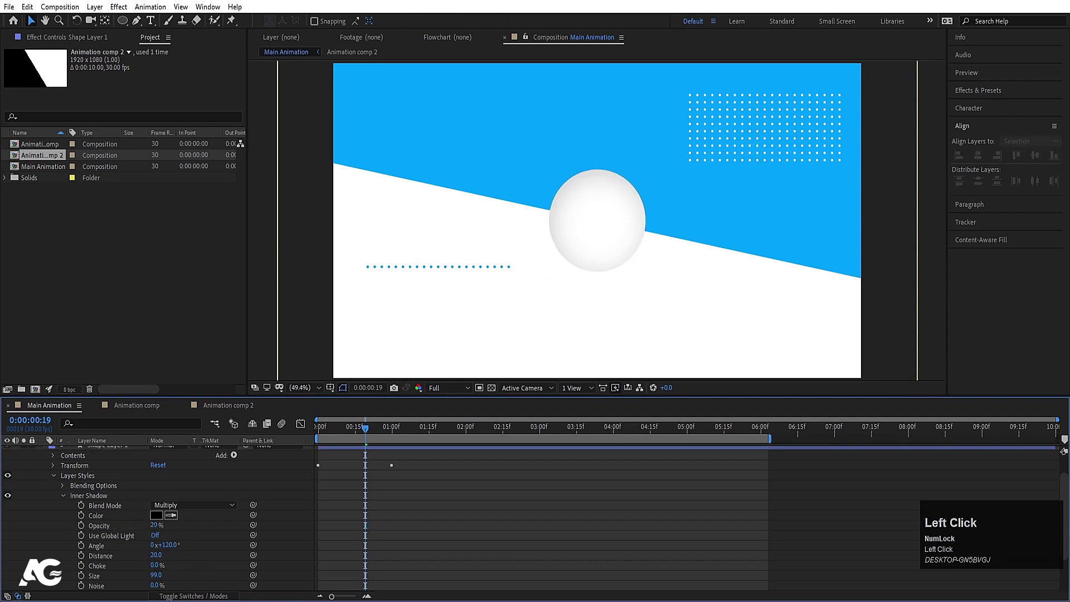
Copy the layer styles of Shape Layer 1 and paste them onto the mask 3 and mask 2 ring layers.
scroll(71, 493, up, 1)
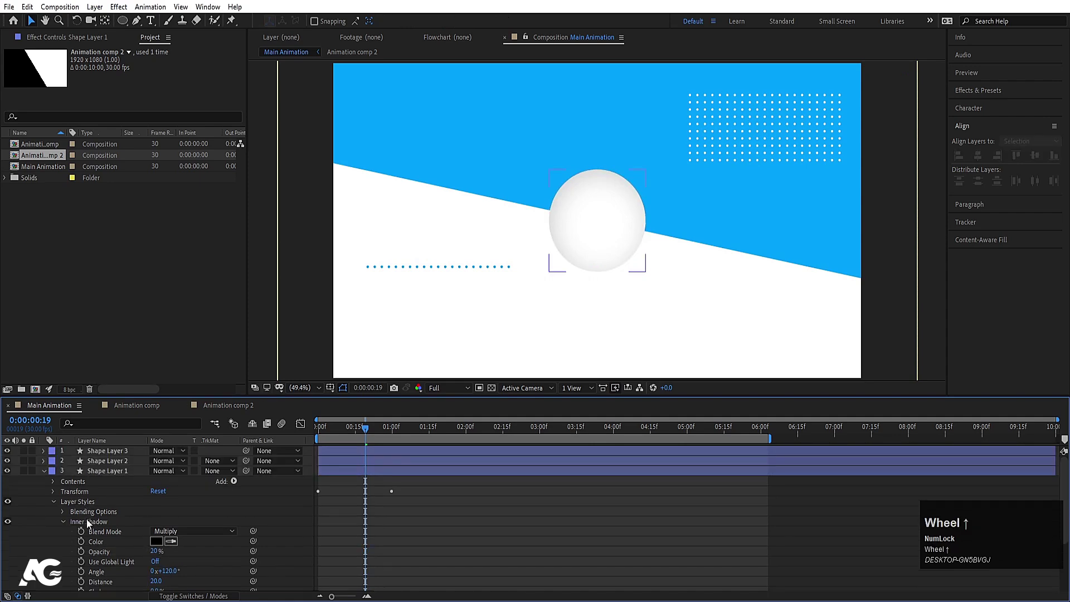
click(87, 520)
click(85, 499)
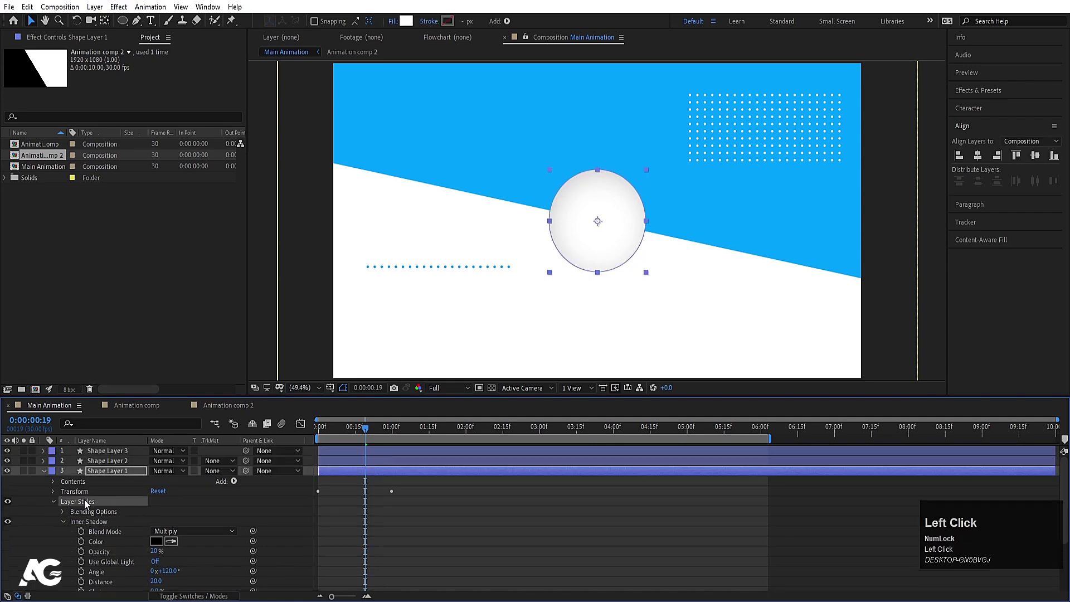
key(ctrl+c)
click(44, 471)
key(space)
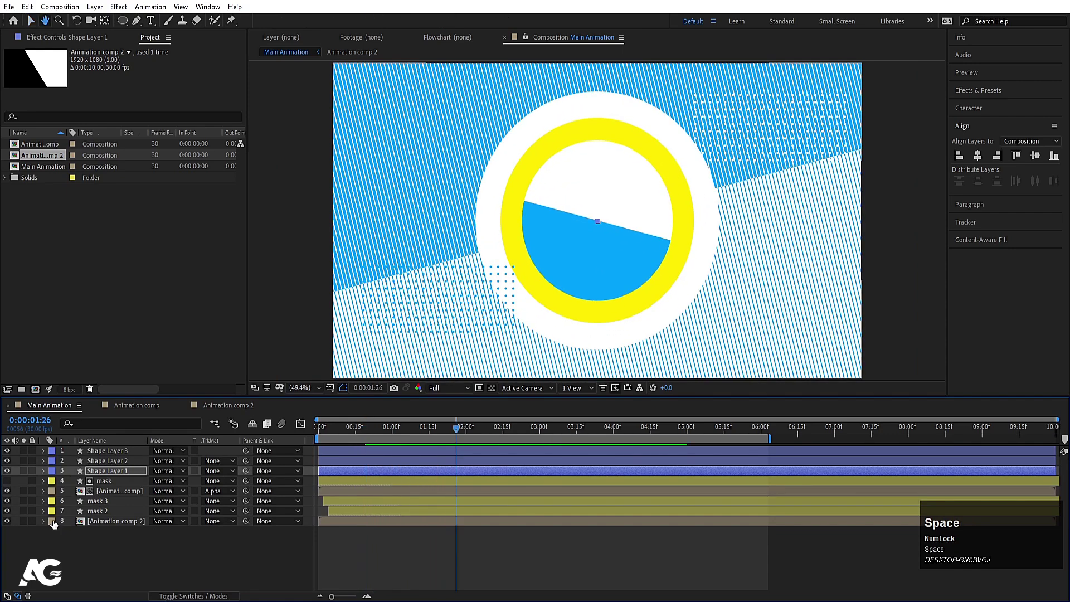
click(99, 501)
key(ctrl+v)
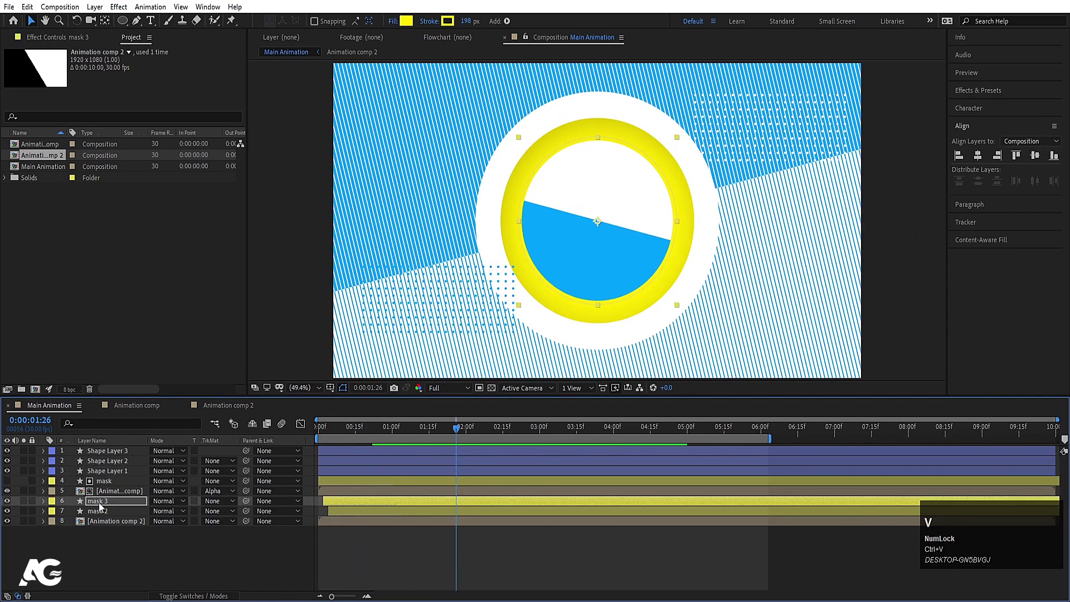
click(103, 512)
key(ctrl+v)
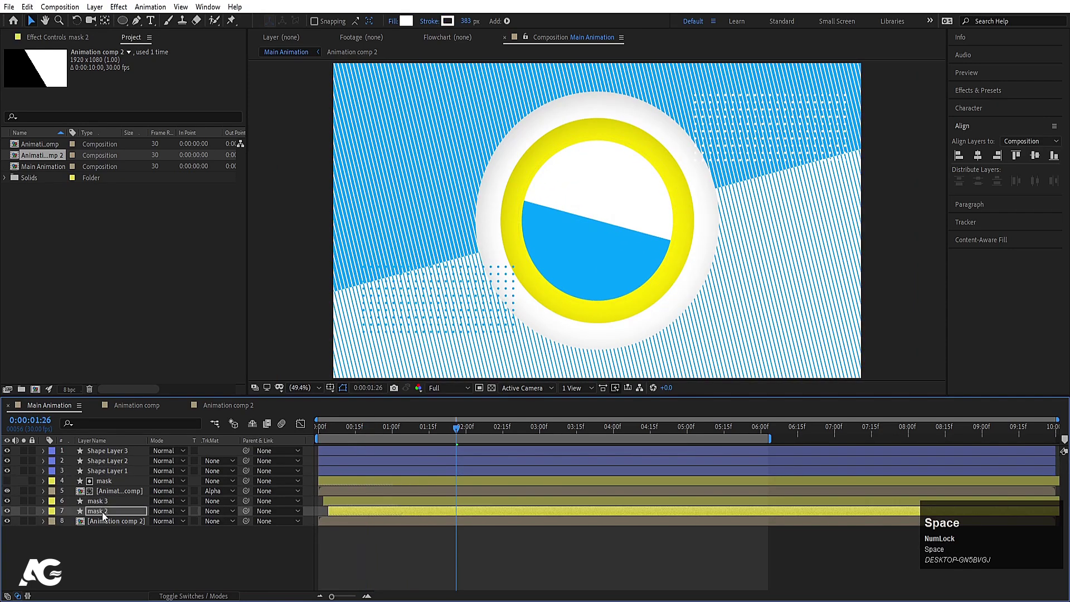
Pre-compose the mask layer and its matted Animation comp layer as "Animation of circle".
click(106, 491)
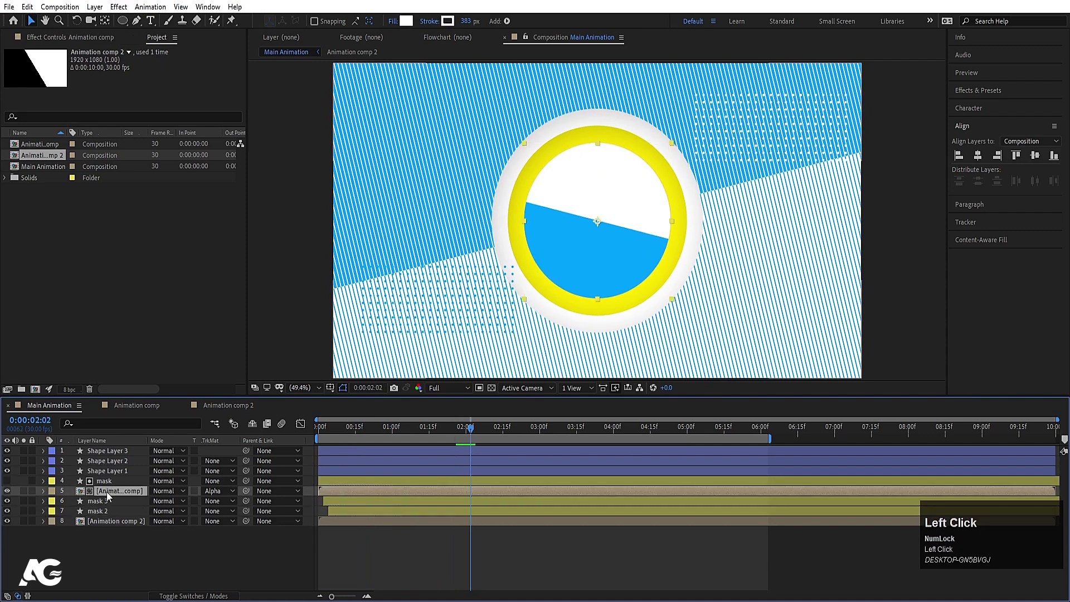
shift+click(109, 480)
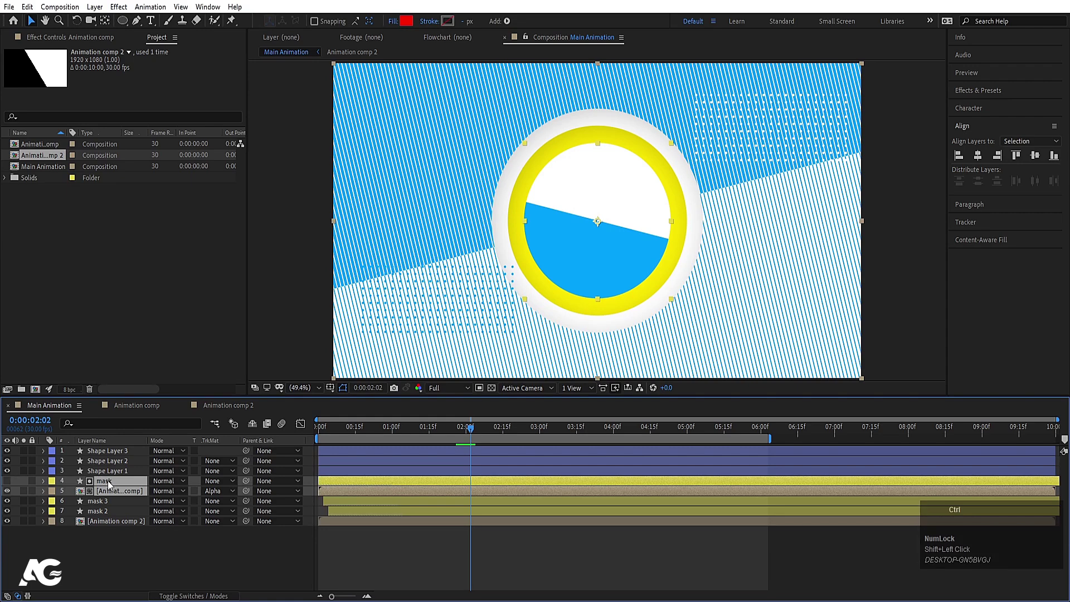
key(ctrl+shift+c)
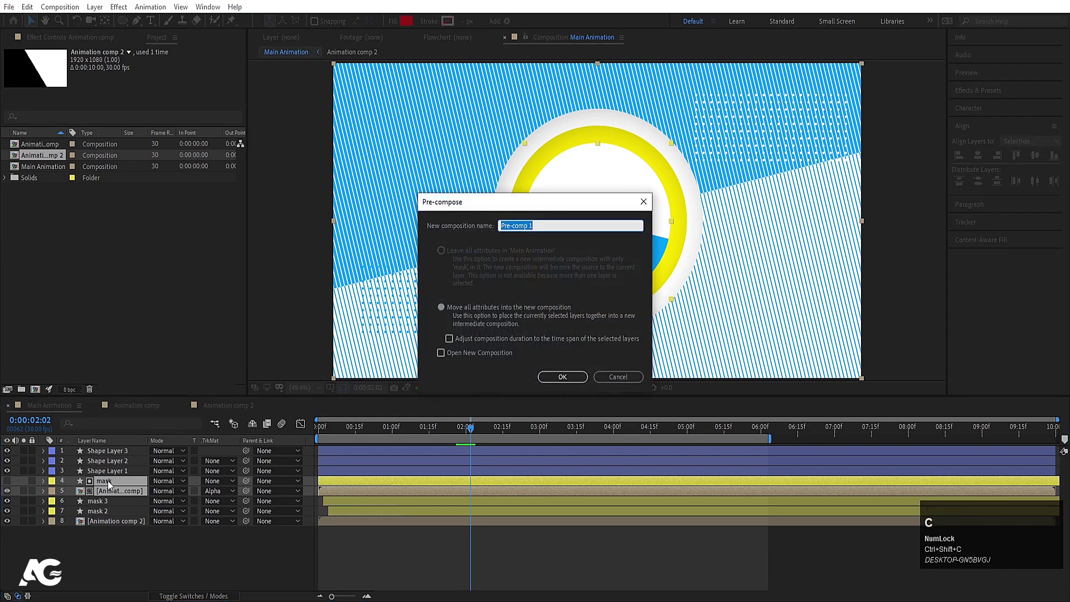
text(Animation of circle)
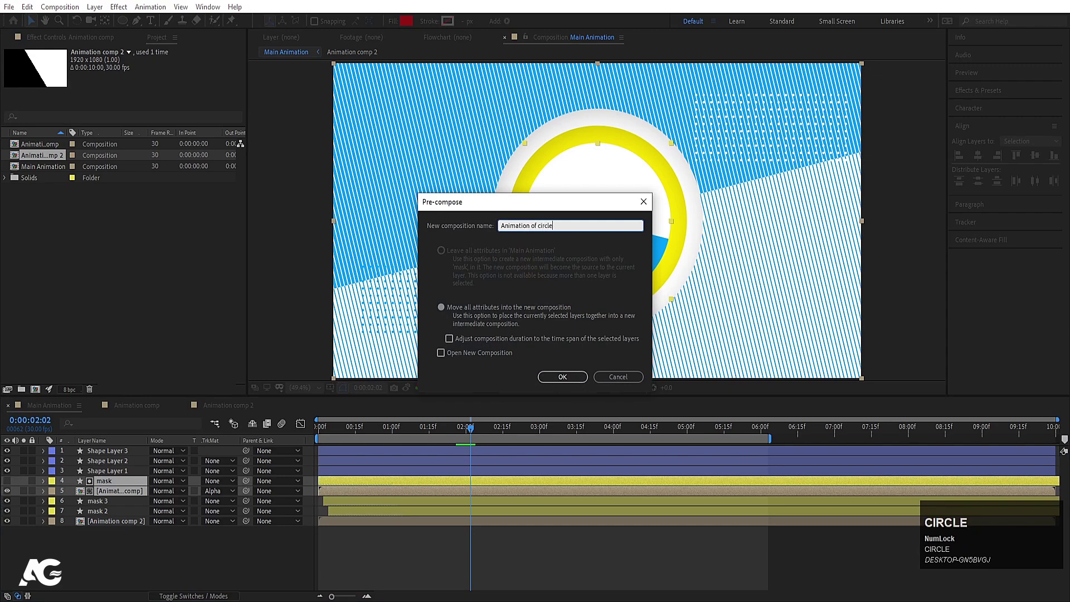
key(Return)
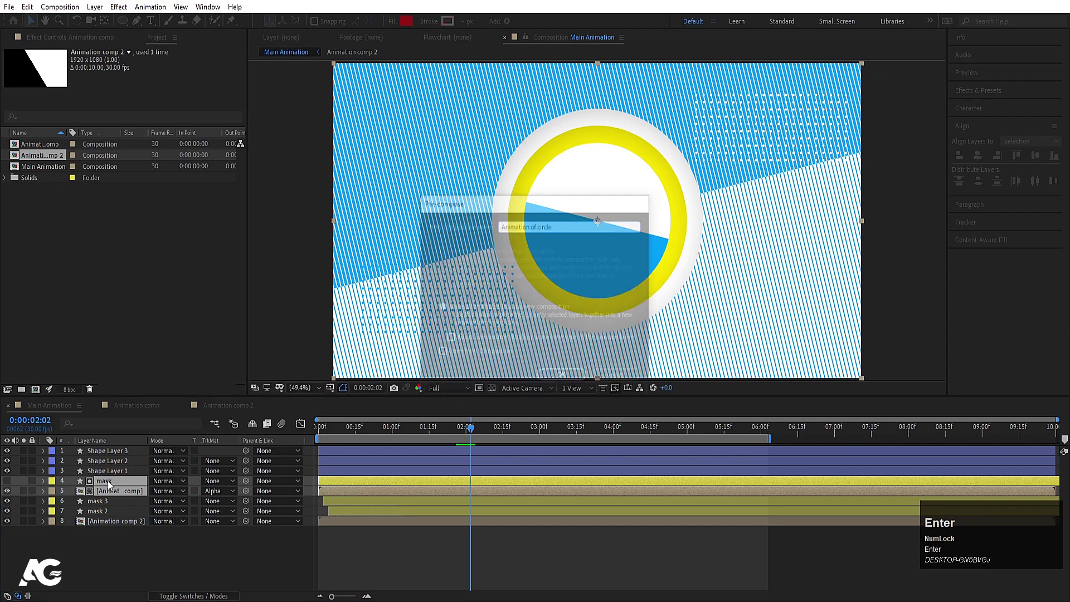
Paste the Inner Shadow layer style onto the Animation of circle layer and preview the composition.
key(ctrl+v)
key(space)
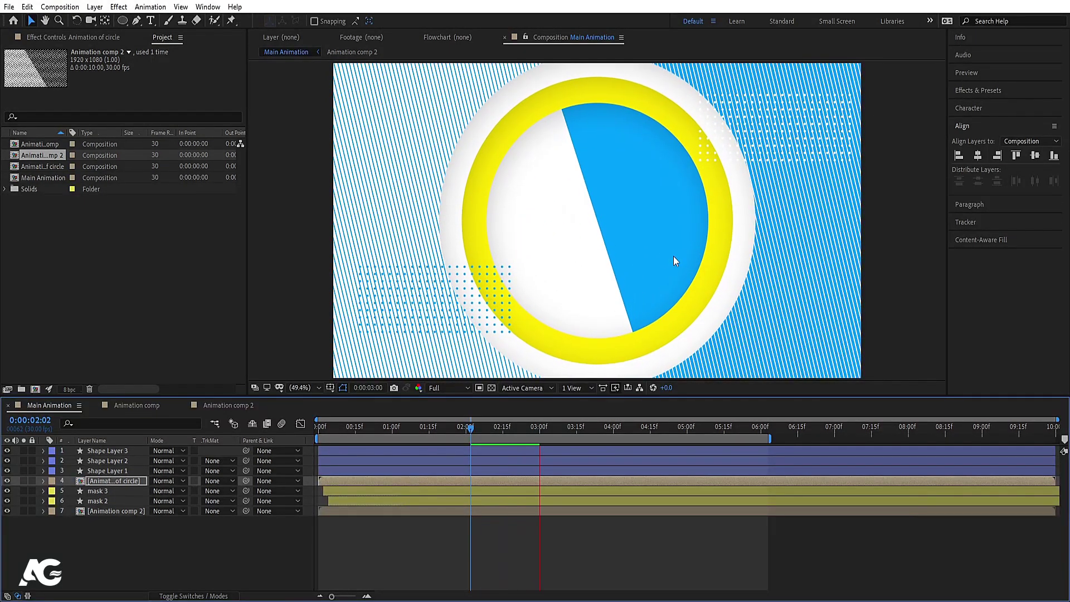
click(332, 427)
key(space)
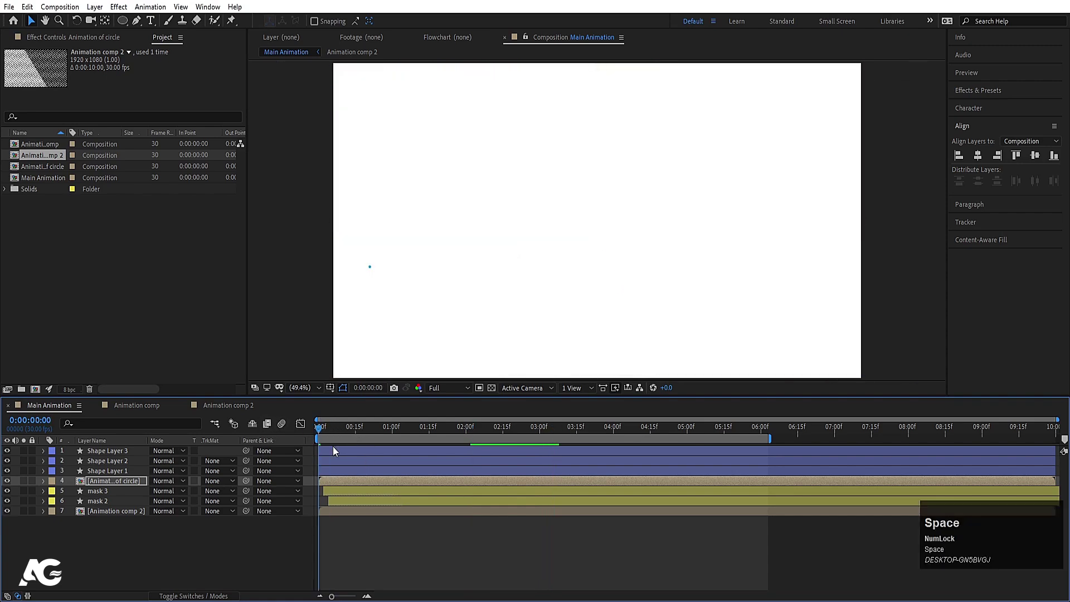
Set the preview resolution to Quarter and play back the whole composition.
click(436, 388)
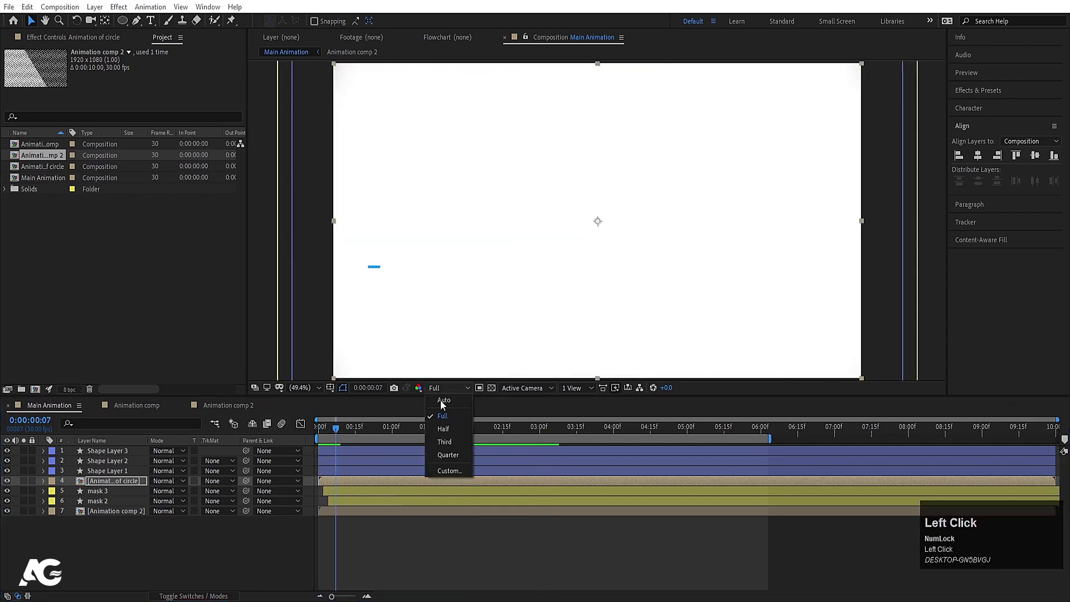
click(445, 459)
key(space)
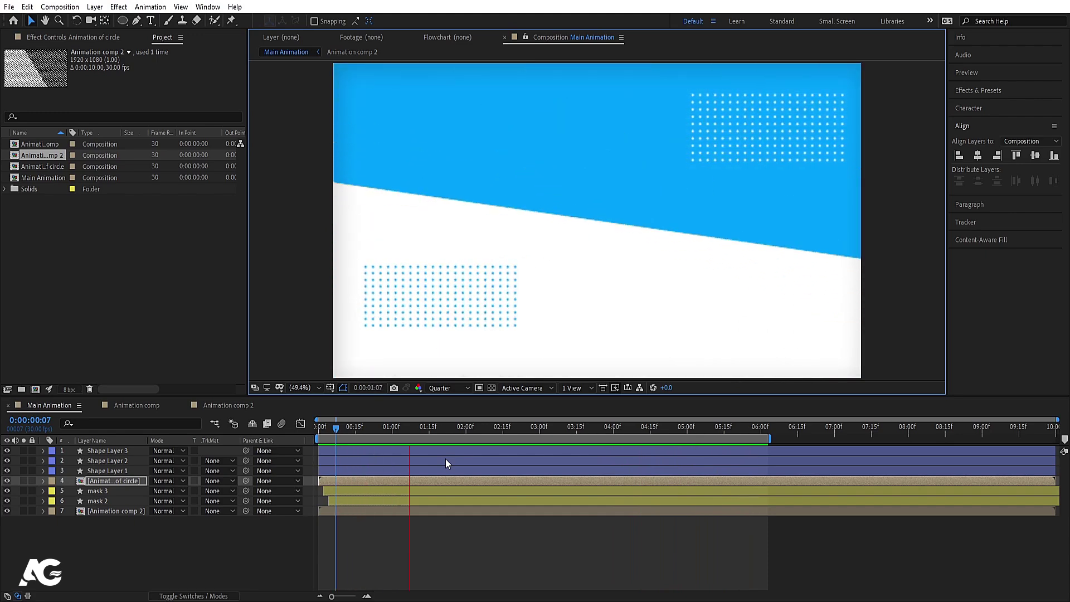
key(space)
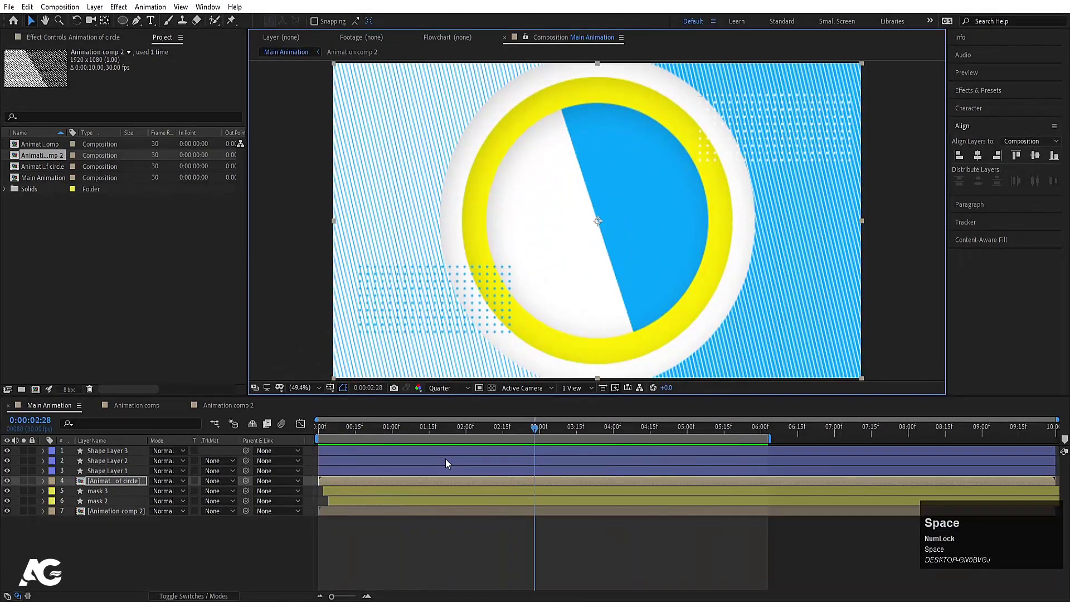
key(space)
key(space)
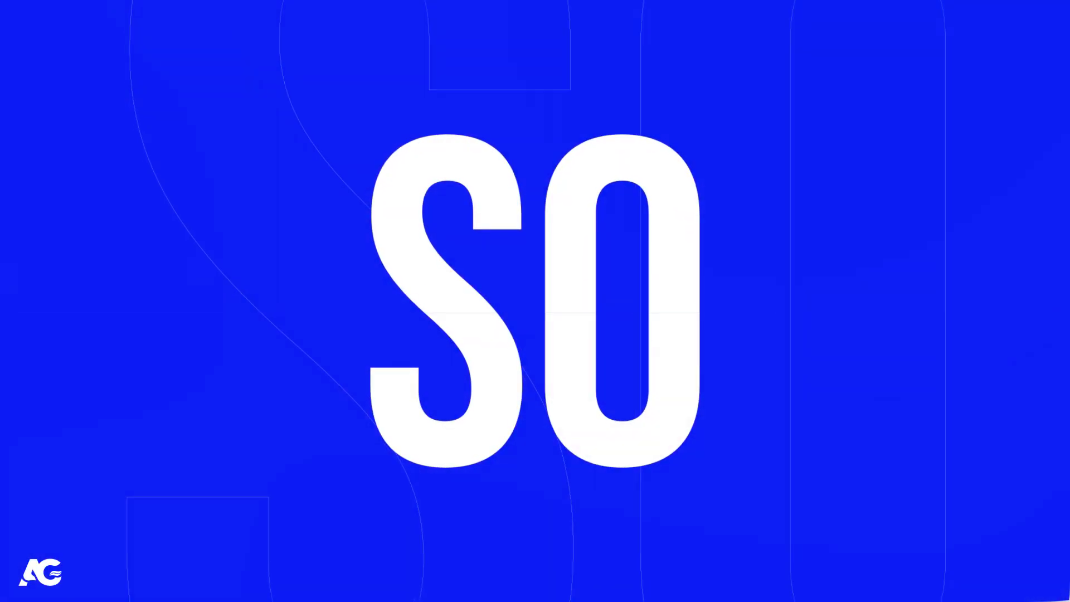